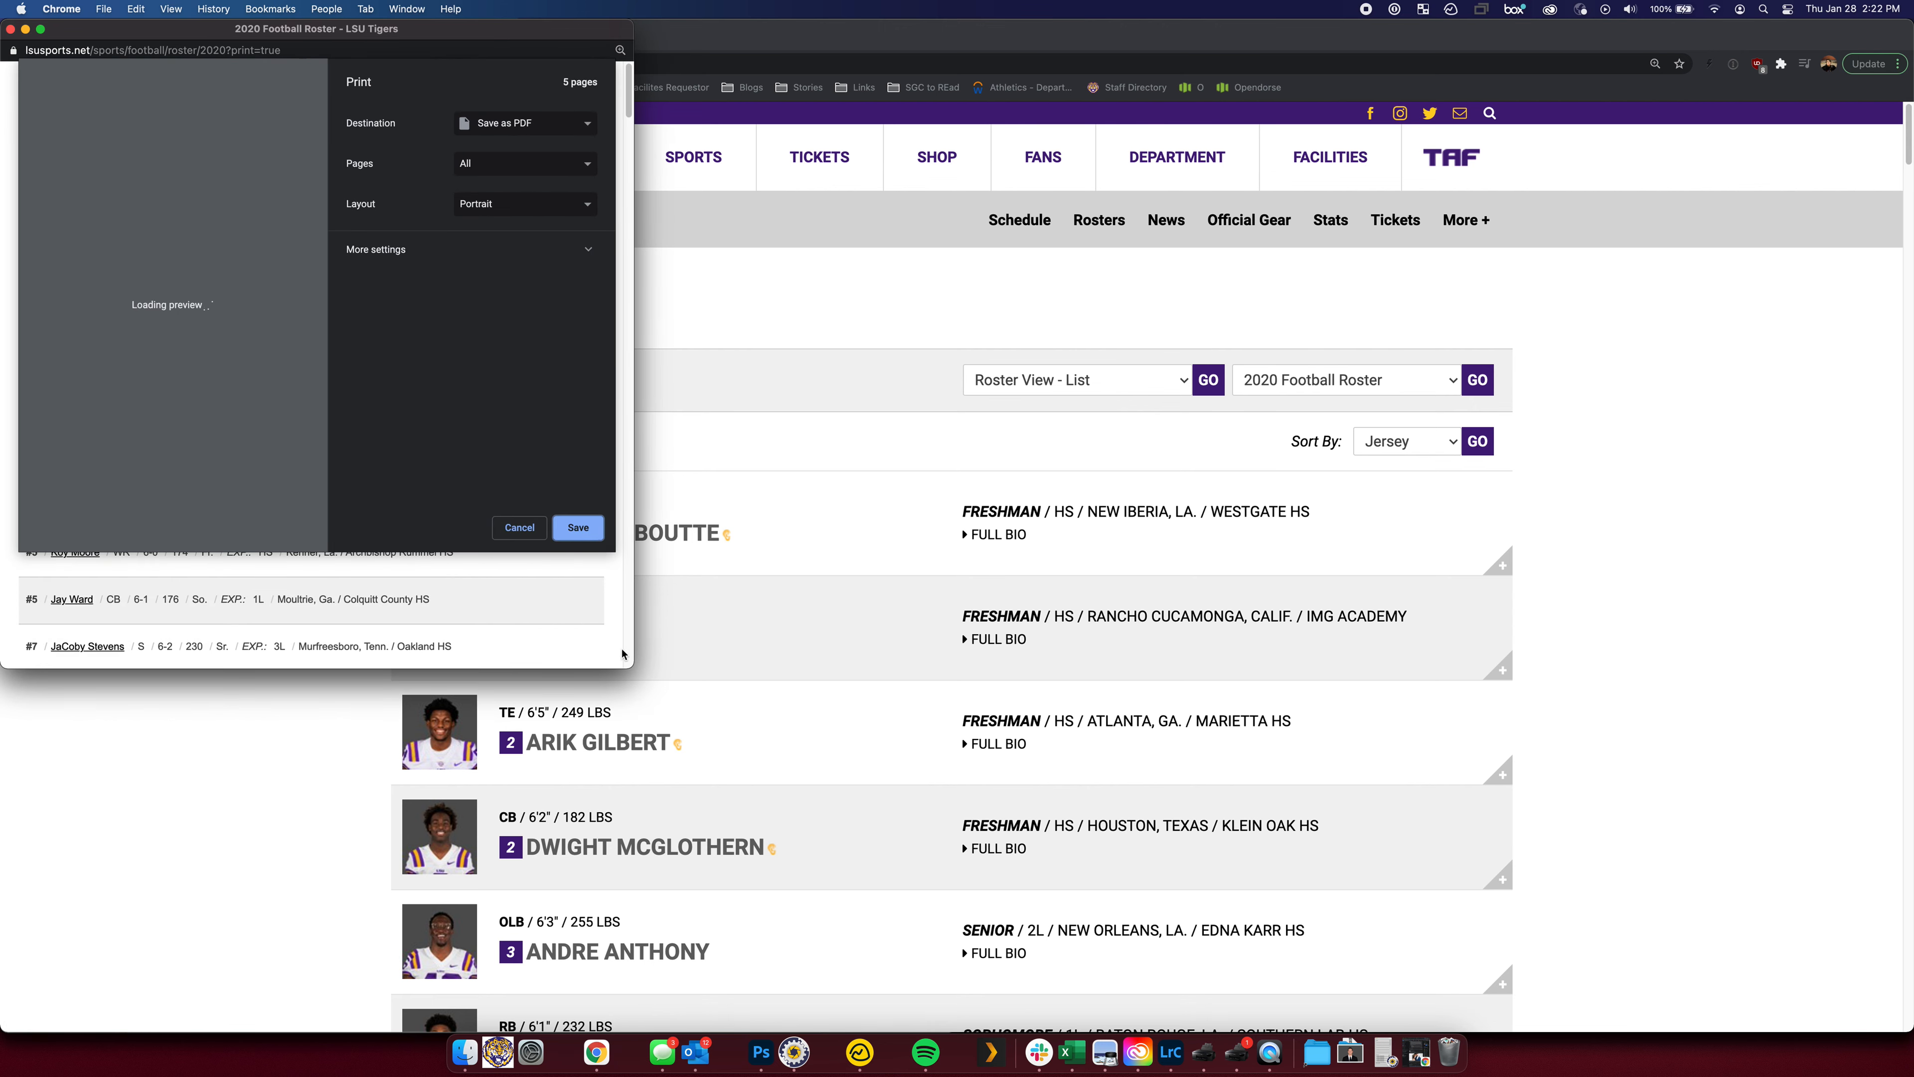
Copy the full 2020 LSU football roster table from the print view, down to Jaquelin Roy
{"action": "key", "text": "Escape"}
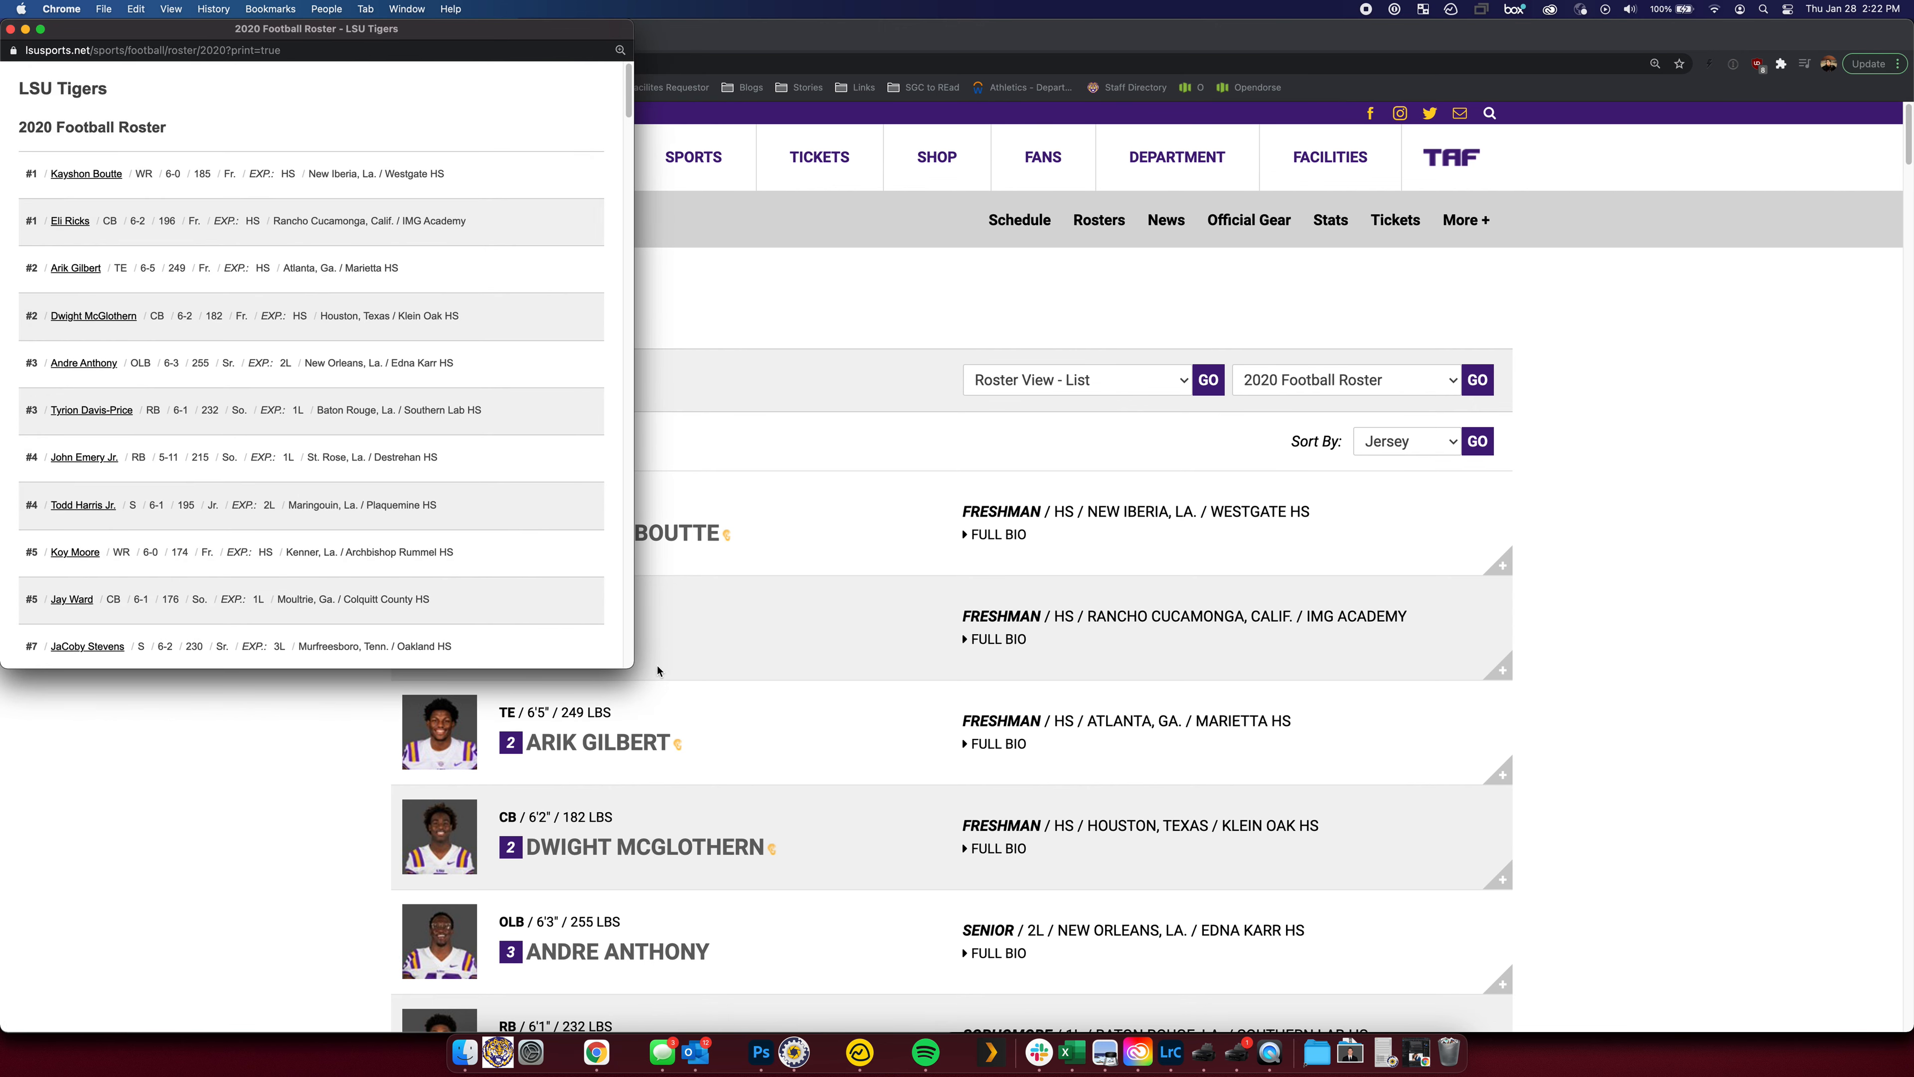
{"action": "left_click_drag", "start_coordinate": [637, 671], "coordinate": [1467, 973]}
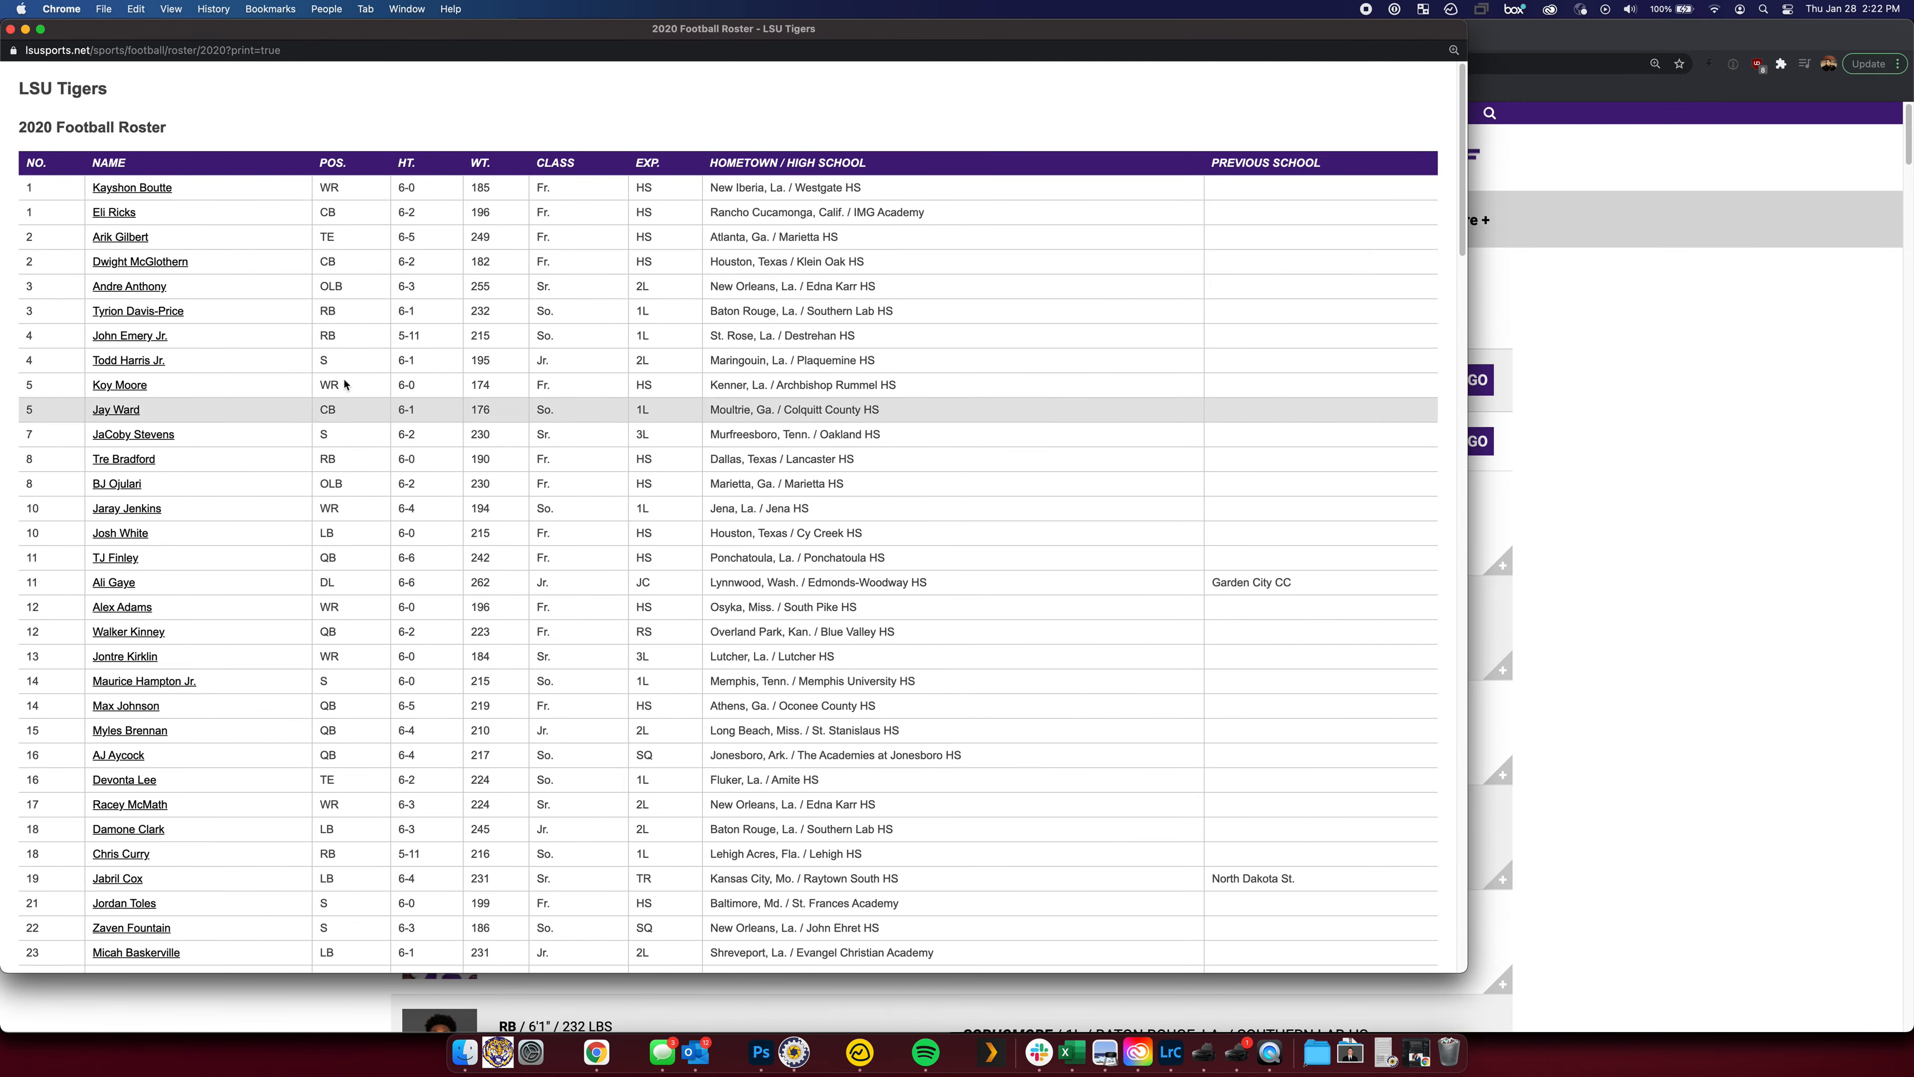
{"action": "left_click_drag", "start_coordinate": [25, 189], "coordinate": [1067, 653]}
{"action": "scroll", "coordinate": [1064, 646], "scroll_direction": "down", "scroll_amount": 20}
{"action": "scroll", "coordinate": [1067, 653], "scroll_direction": "down", "scroll_amount": 5}
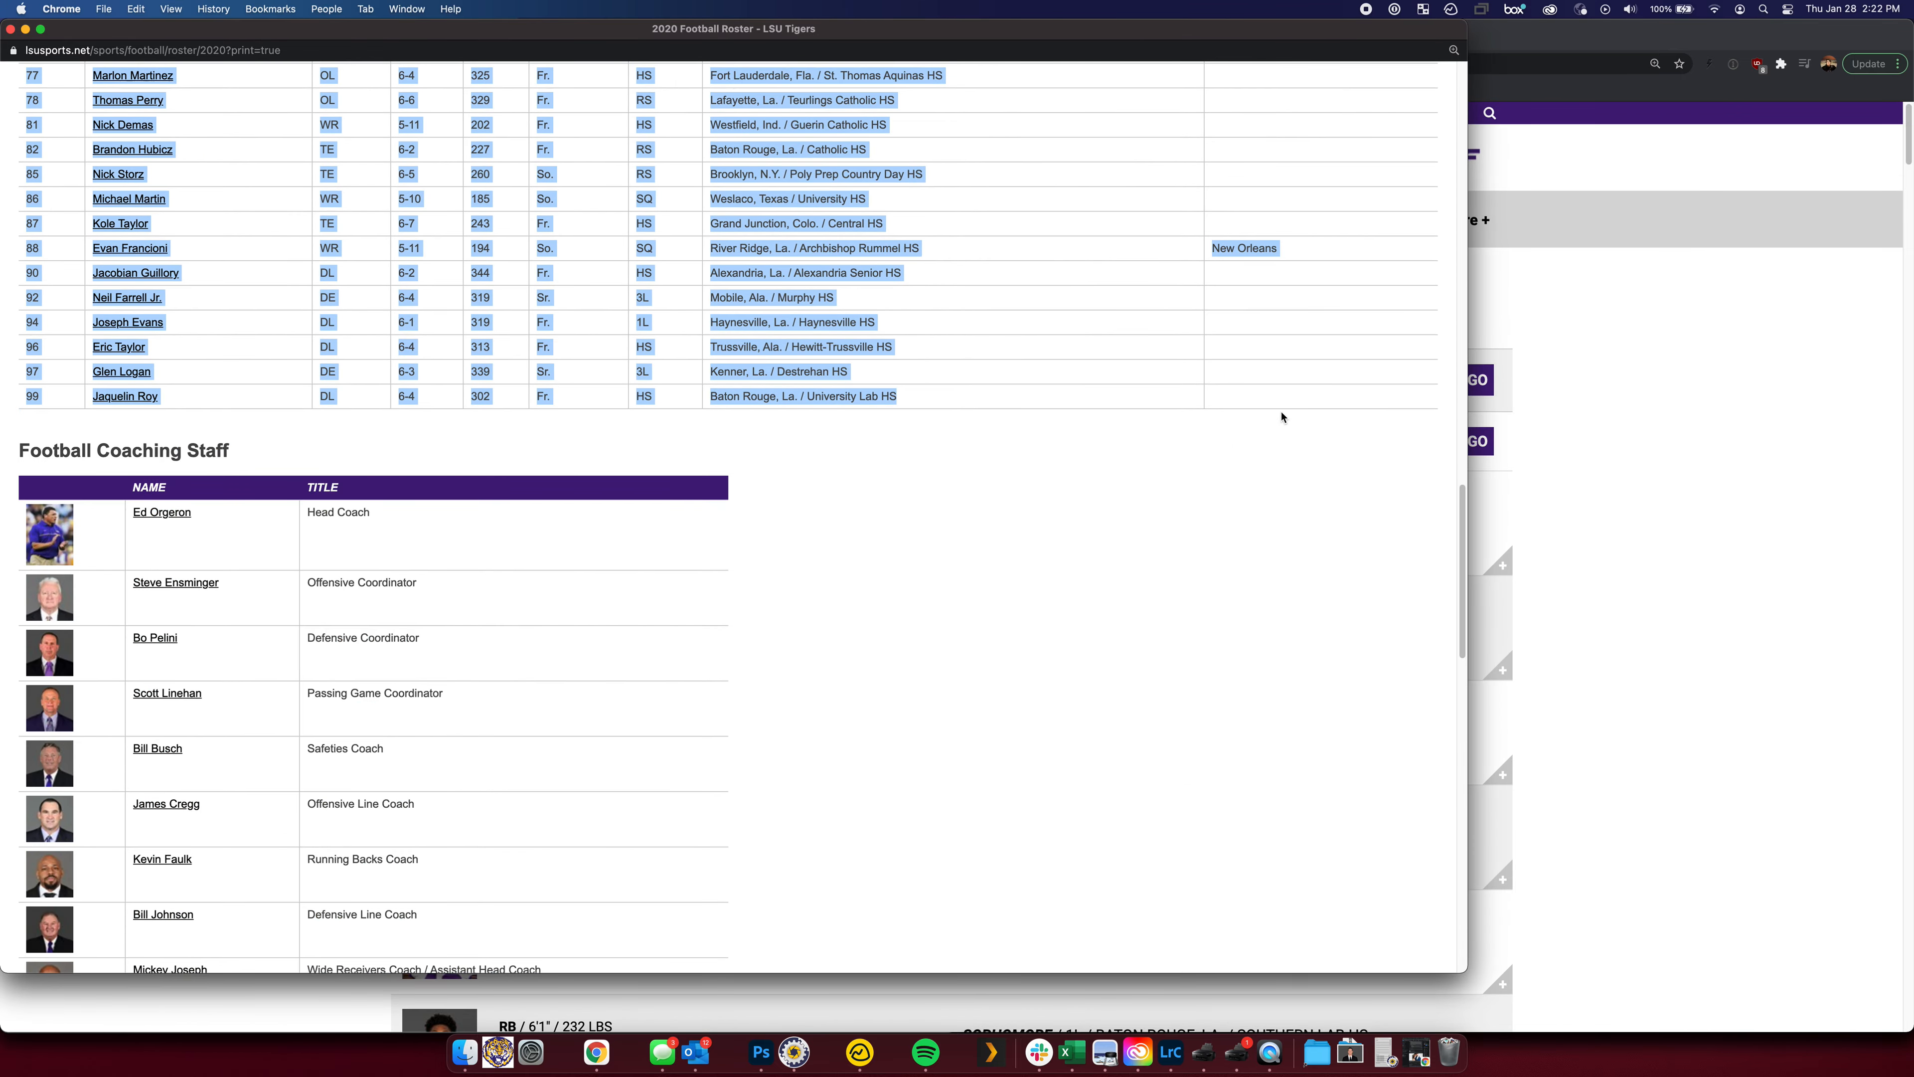
{"action": "key", "text": "super+c"}
Close the print view and bring up the Roster Clean Up sheet of the Code Replacement Generator
{"action": "key", "text": "super+w"}
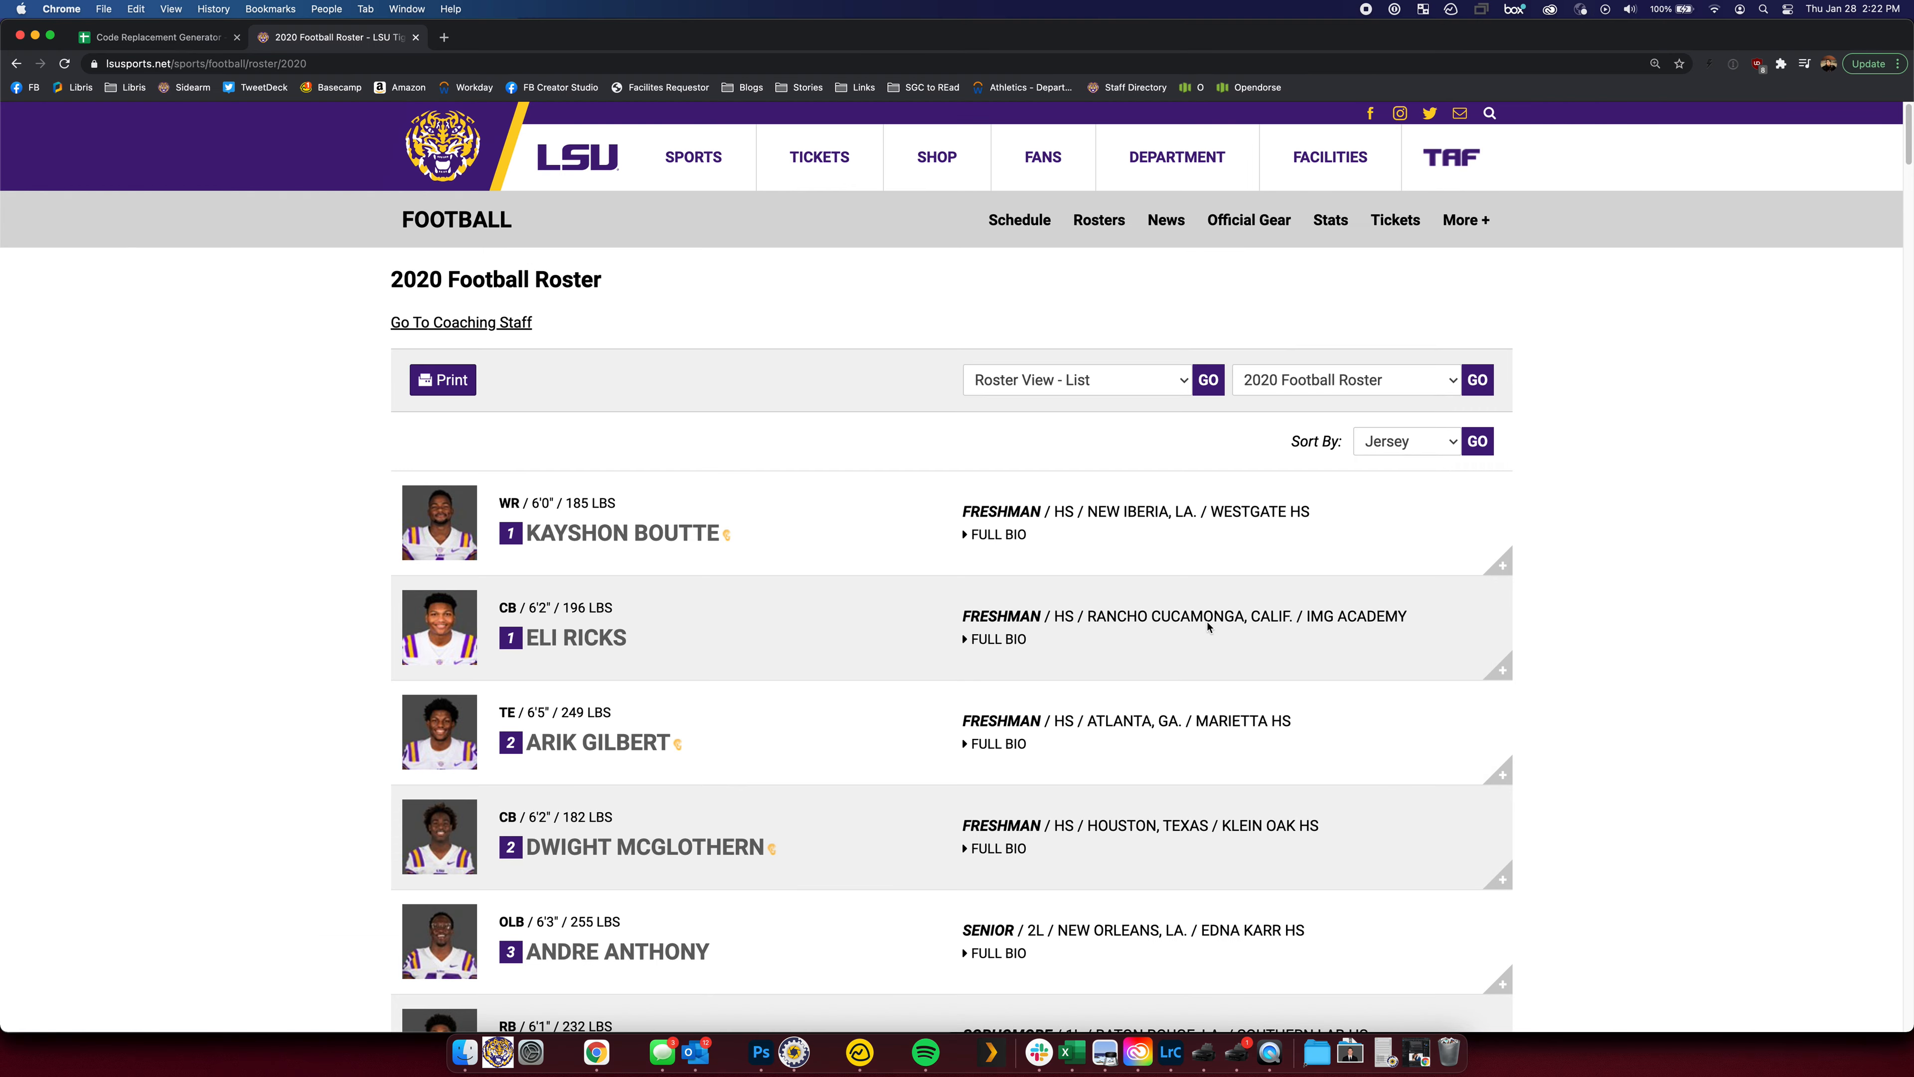
{"action": "left_click", "coordinate": [174, 37]}
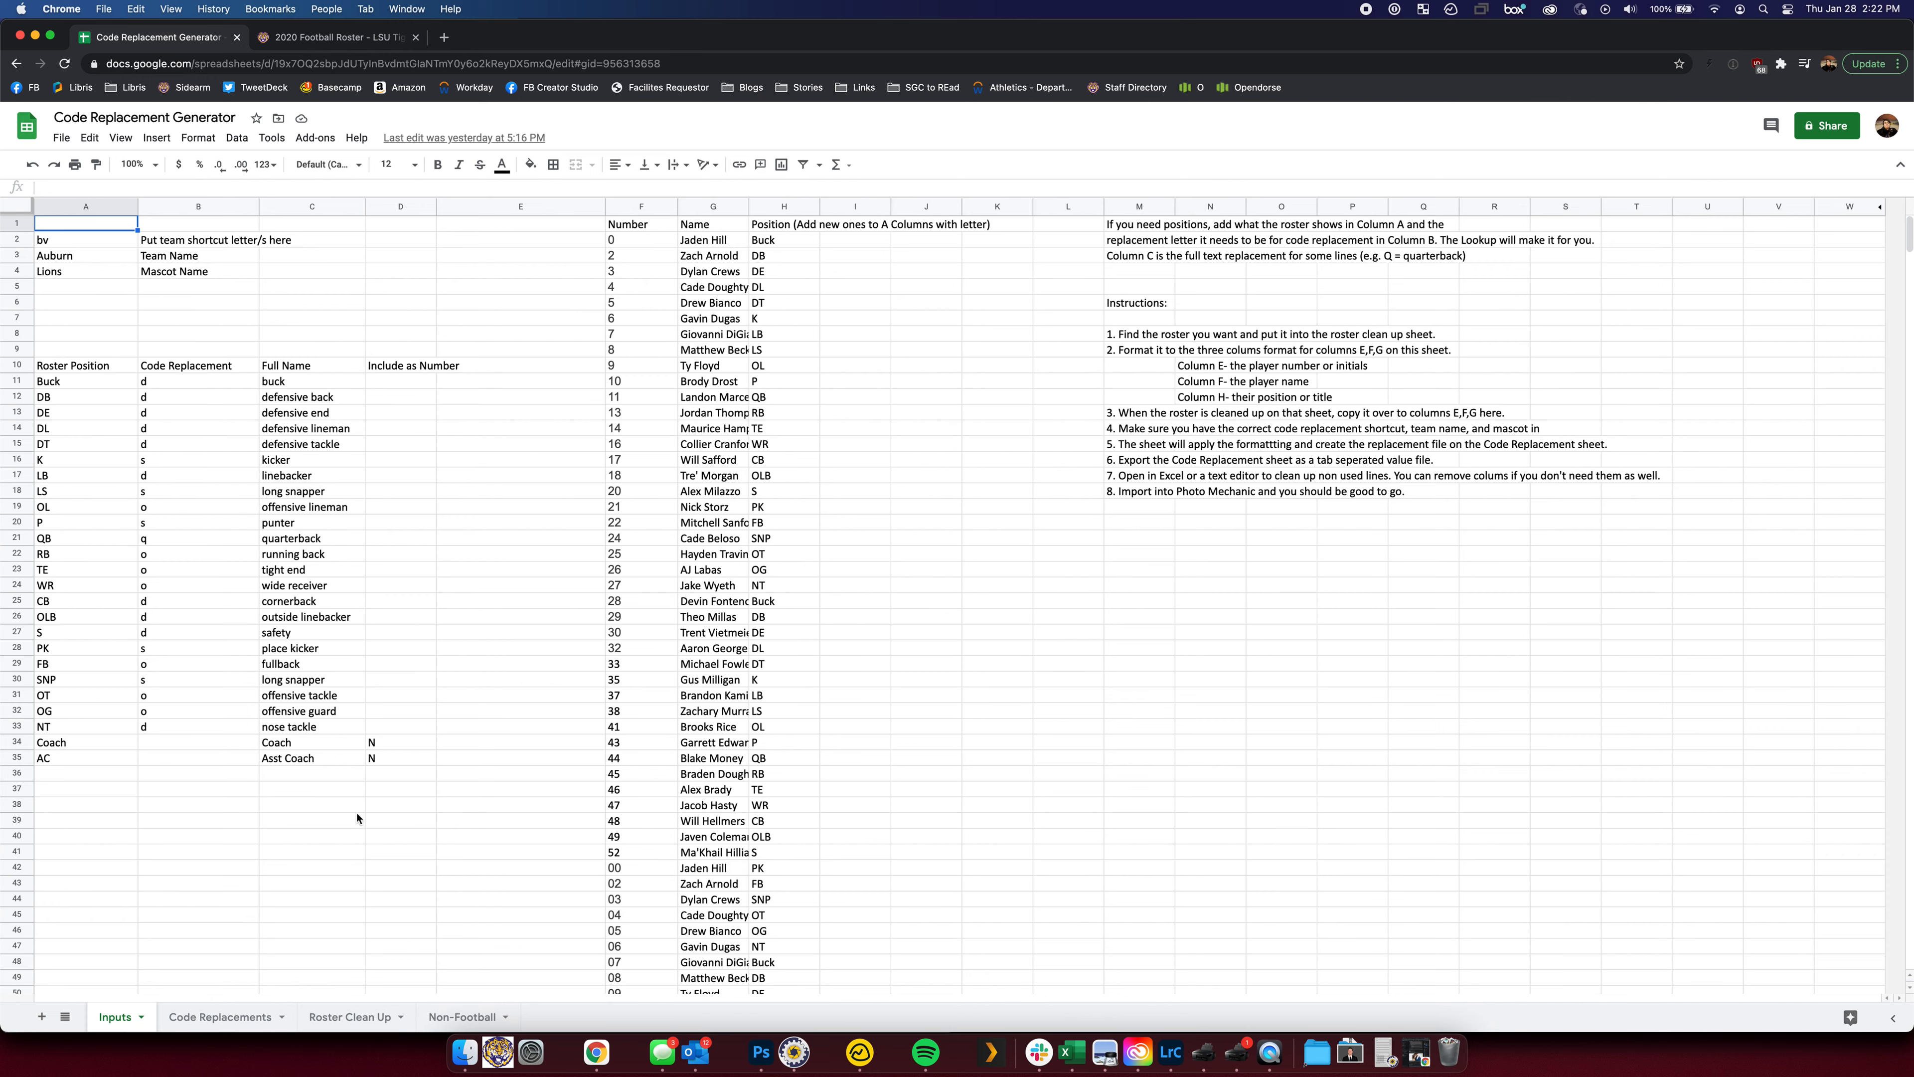
{"action": "left_click", "coordinate": [375, 1017]}
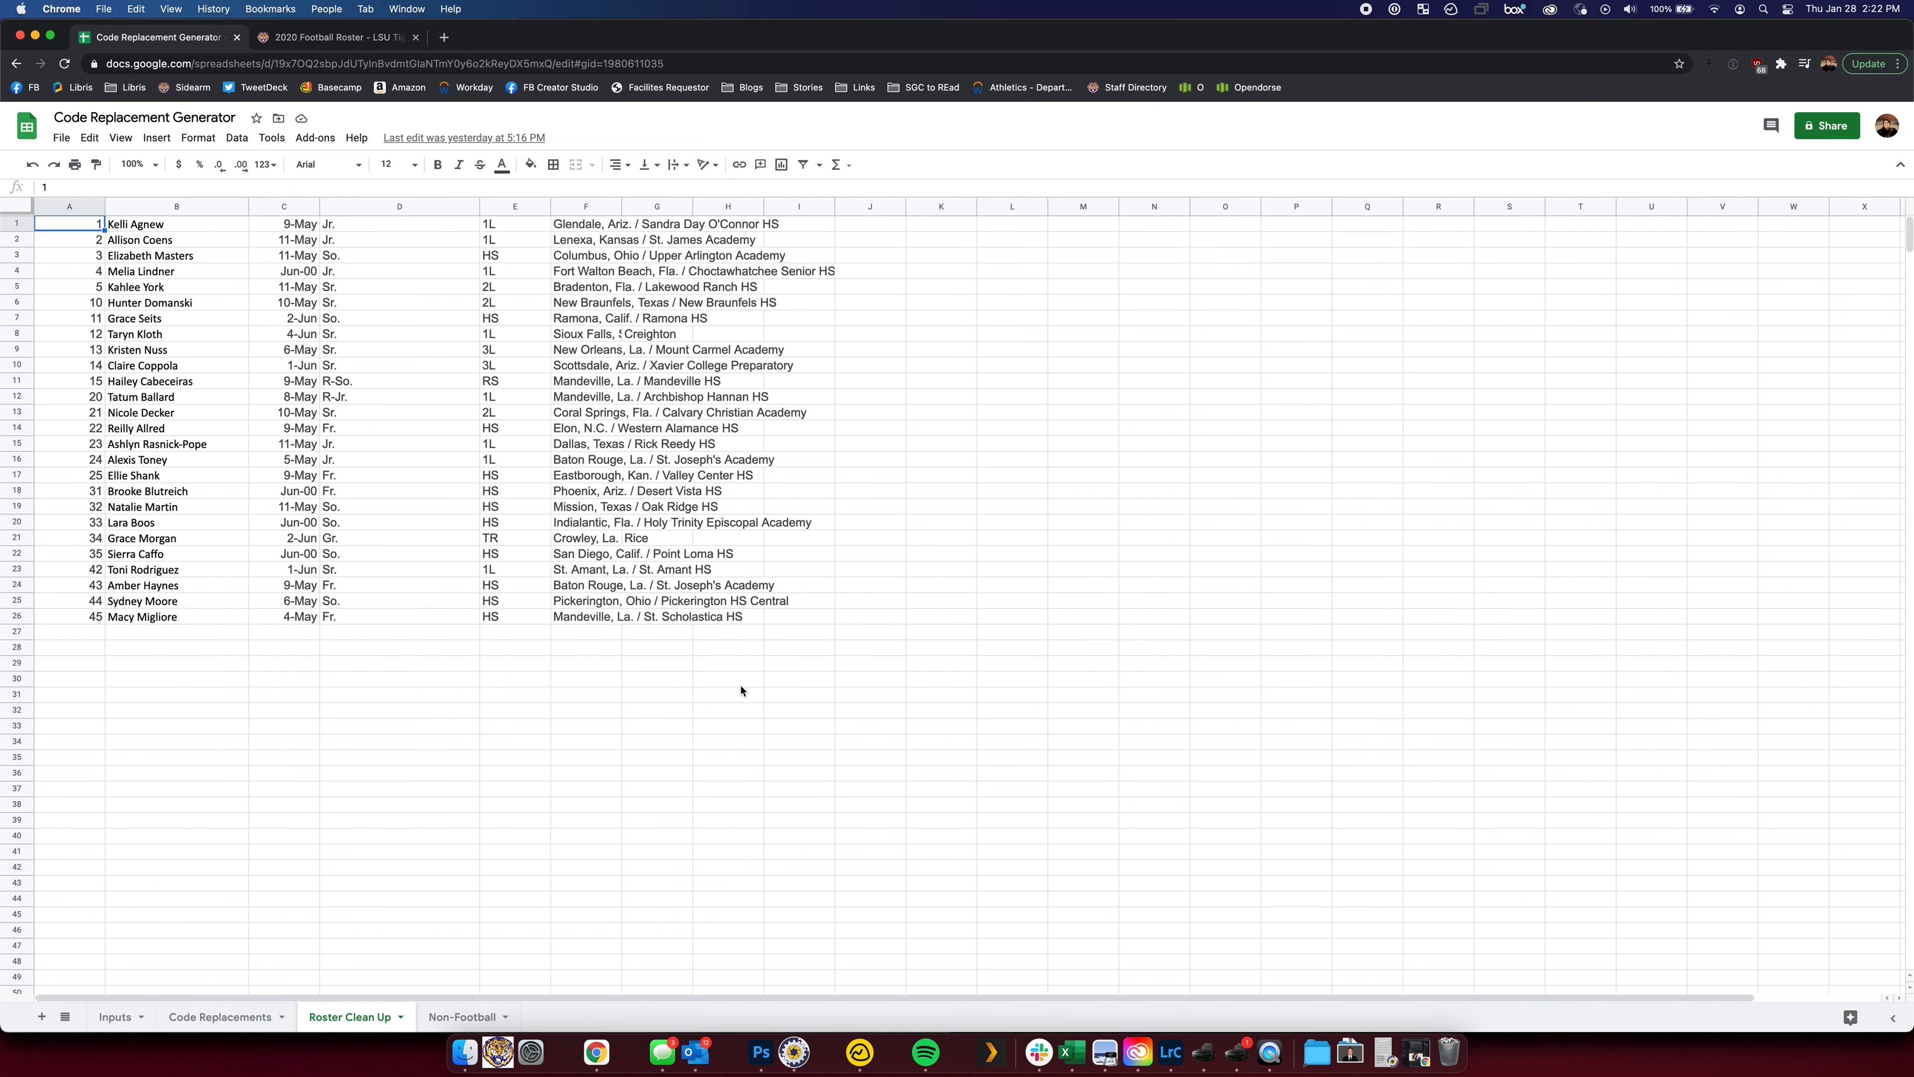
Clear the old roster data through row 39 and paste the football roster at A1
{"action": "left_click", "coordinate": [987, 819], "text": "shift"}
{"action": "key", "text": "Delete"}
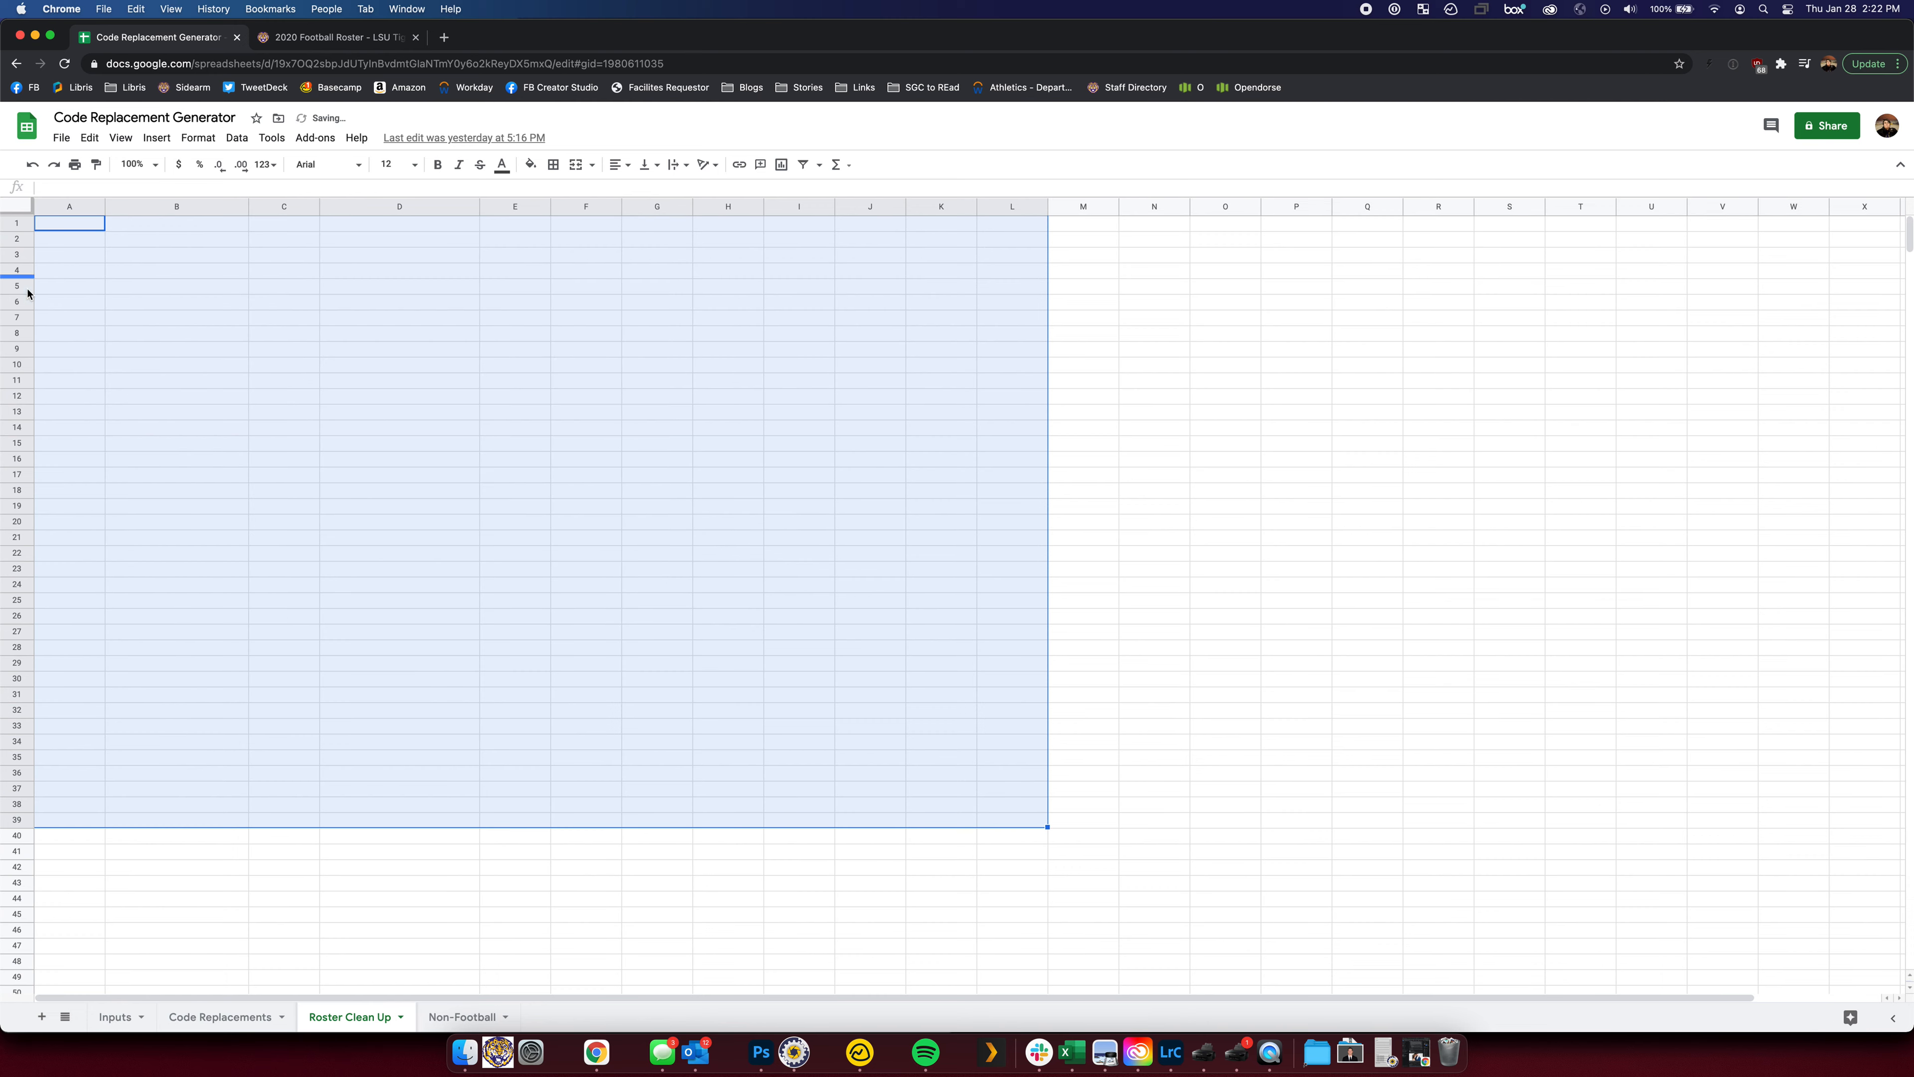
{"action": "left_click", "coordinate": [72, 270]}
{"action": "left_click", "coordinate": [75, 228]}
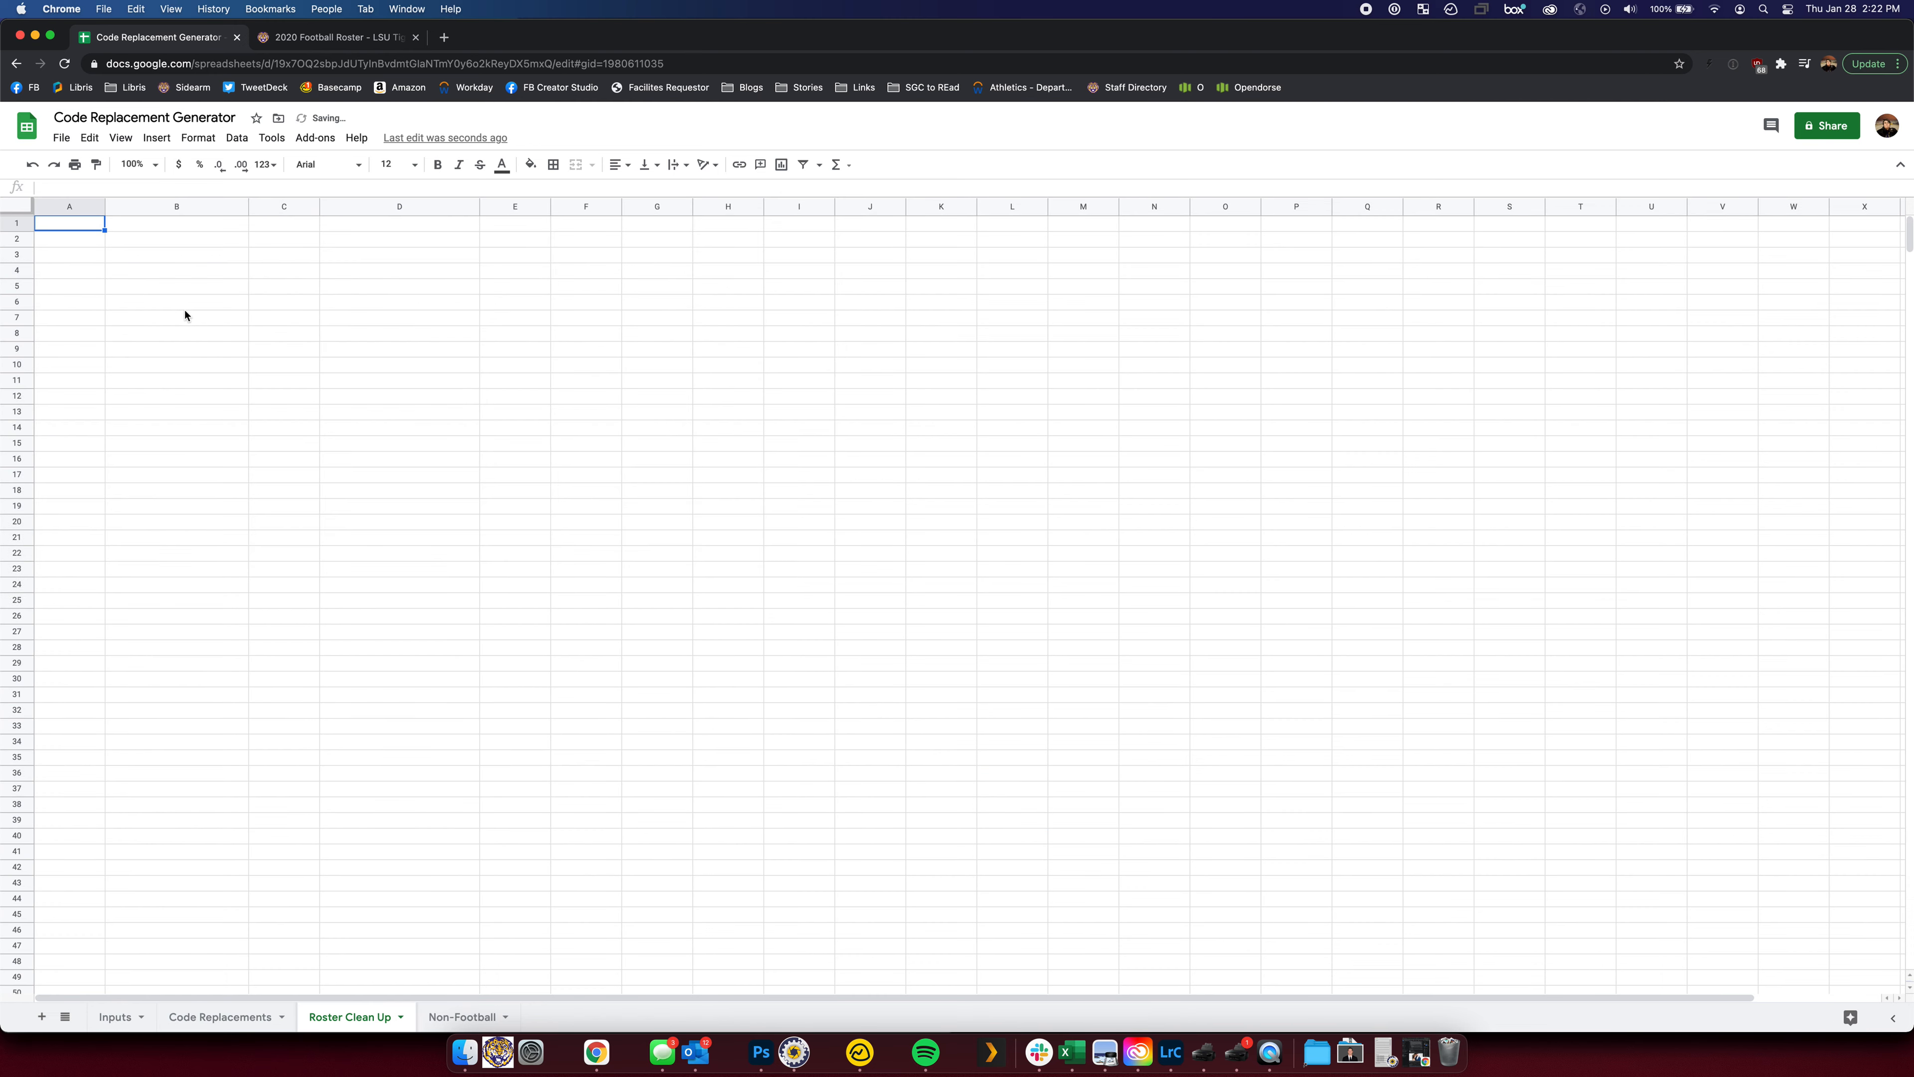
{"action": "key", "text": "super+v"}
{"action": "left_click", "coordinate": [572, 281]}
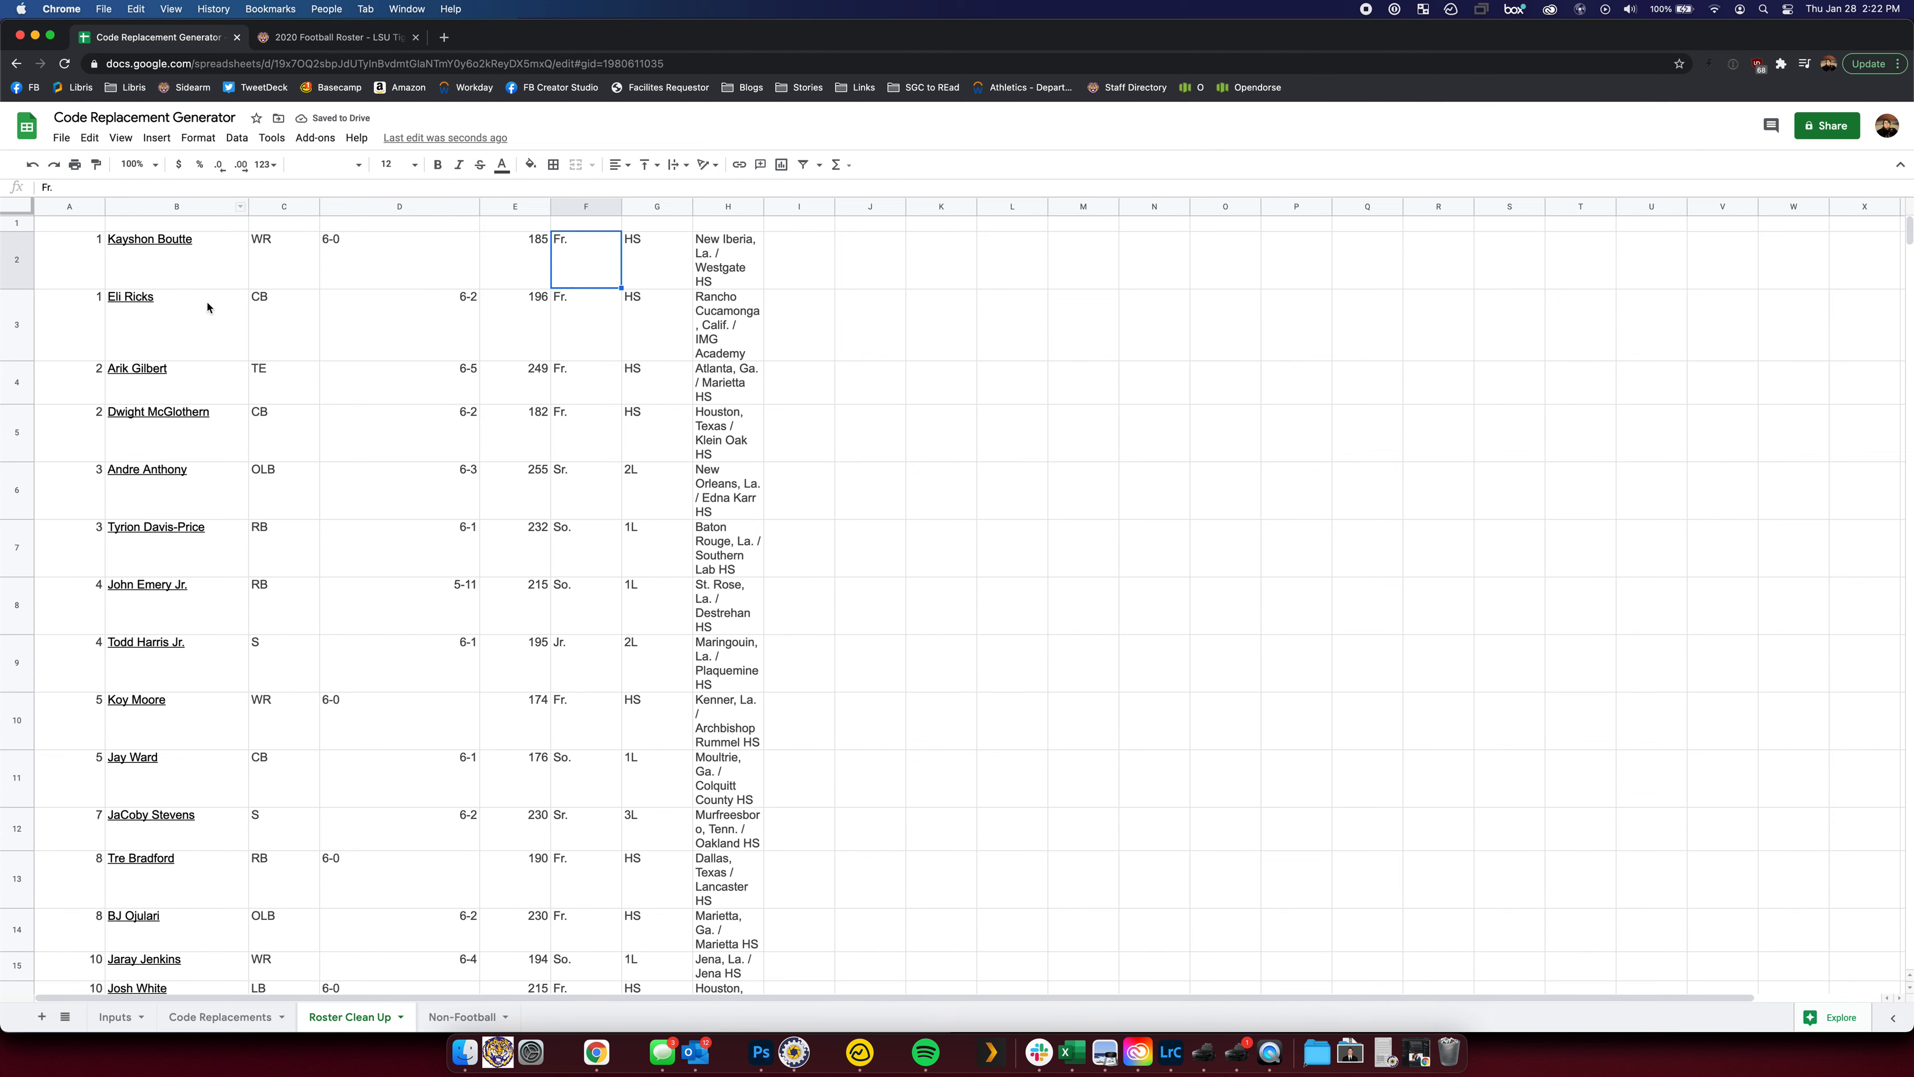
Remove the hyperlinks from the player names in column B
{"action": "mouse_move", "coordinate": [202, 265]}
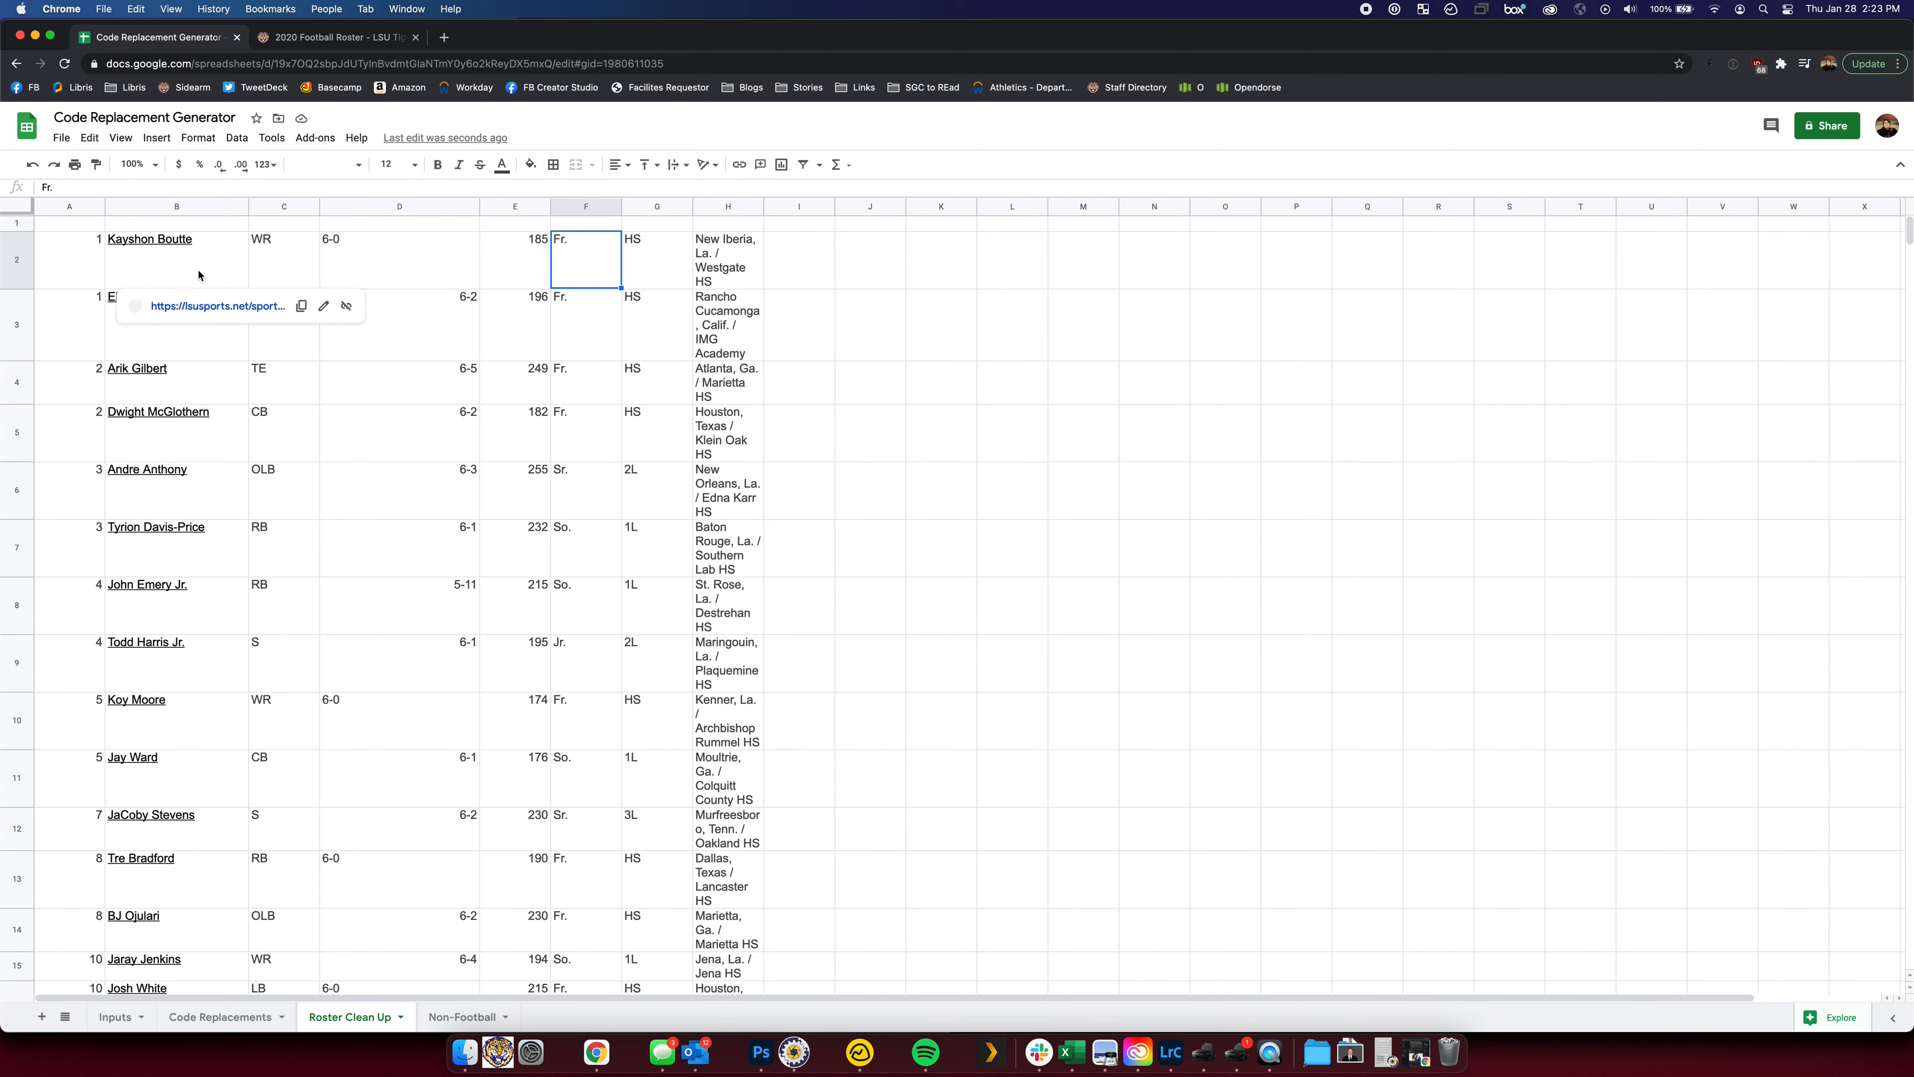
{"action": "left_click", "coordinate": [217, 212]}
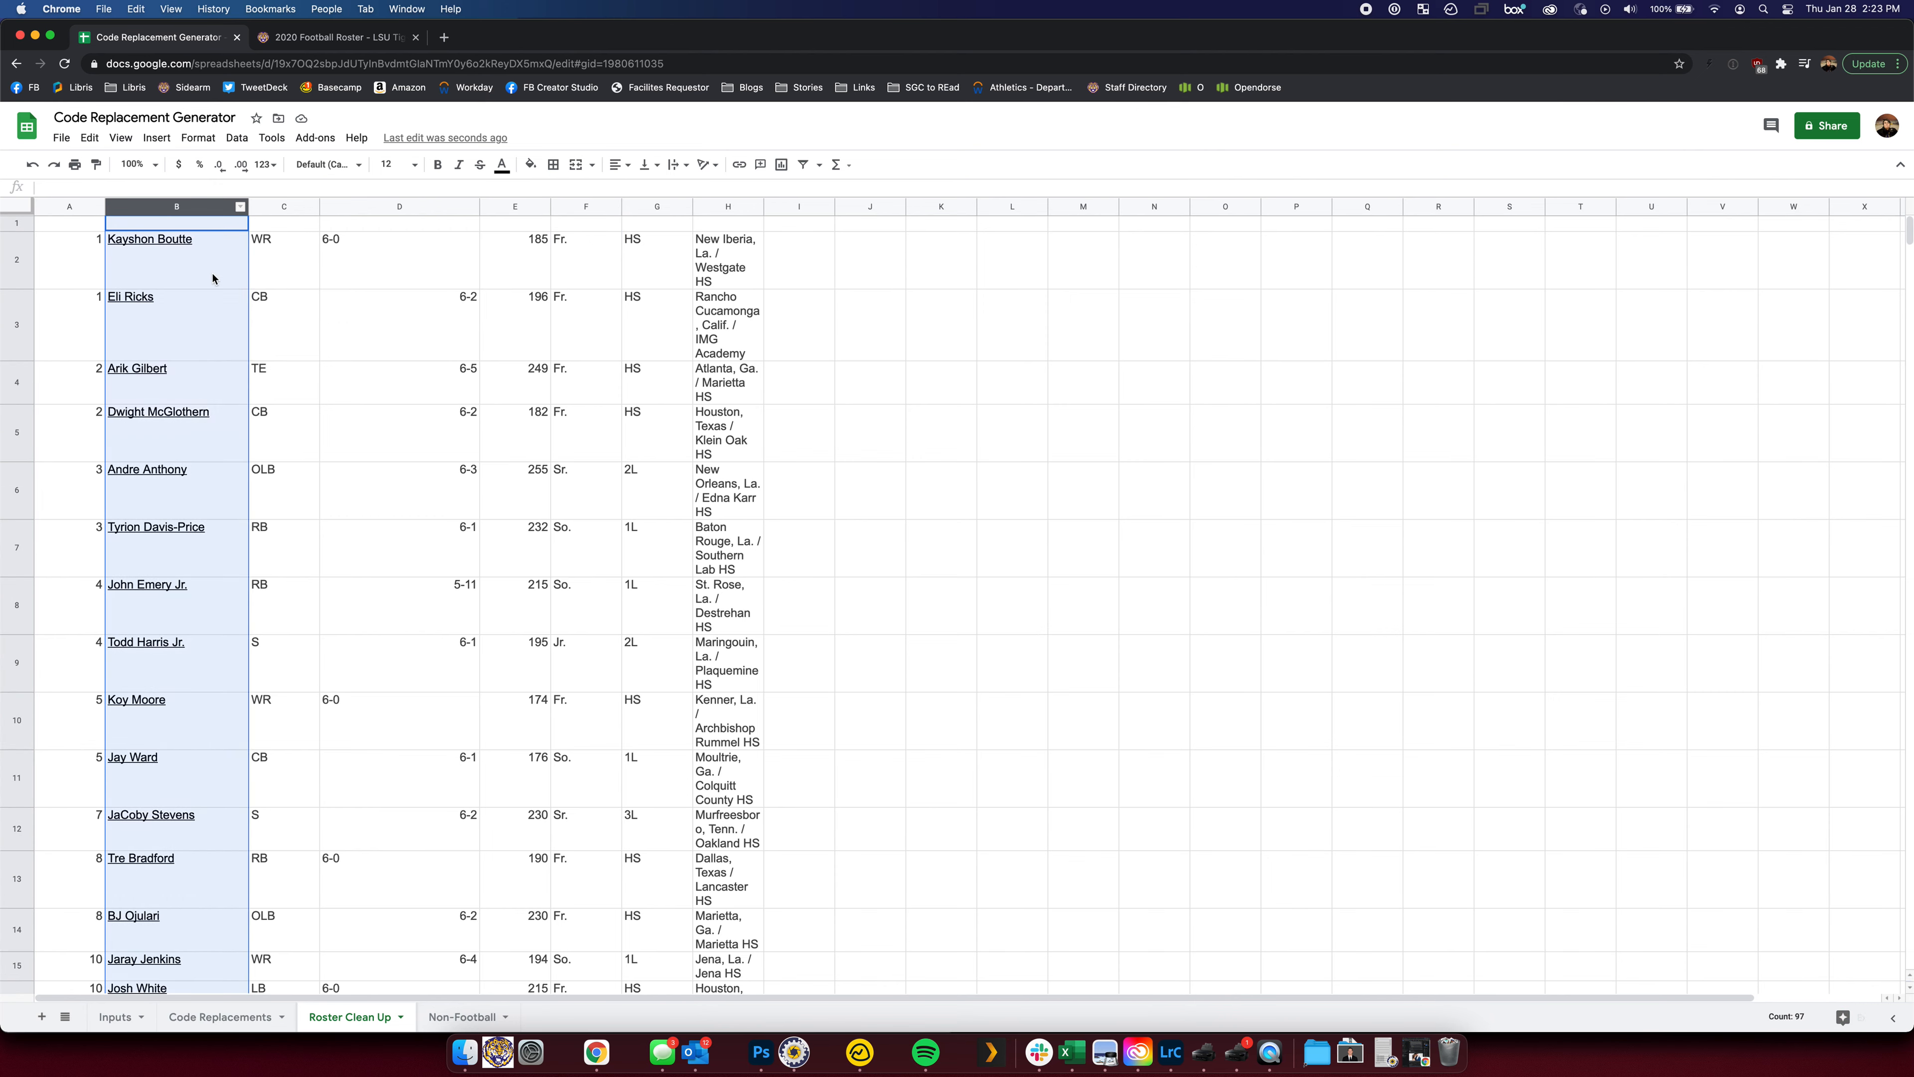
{"action": "right_click", "coordinate": [212, 273]}
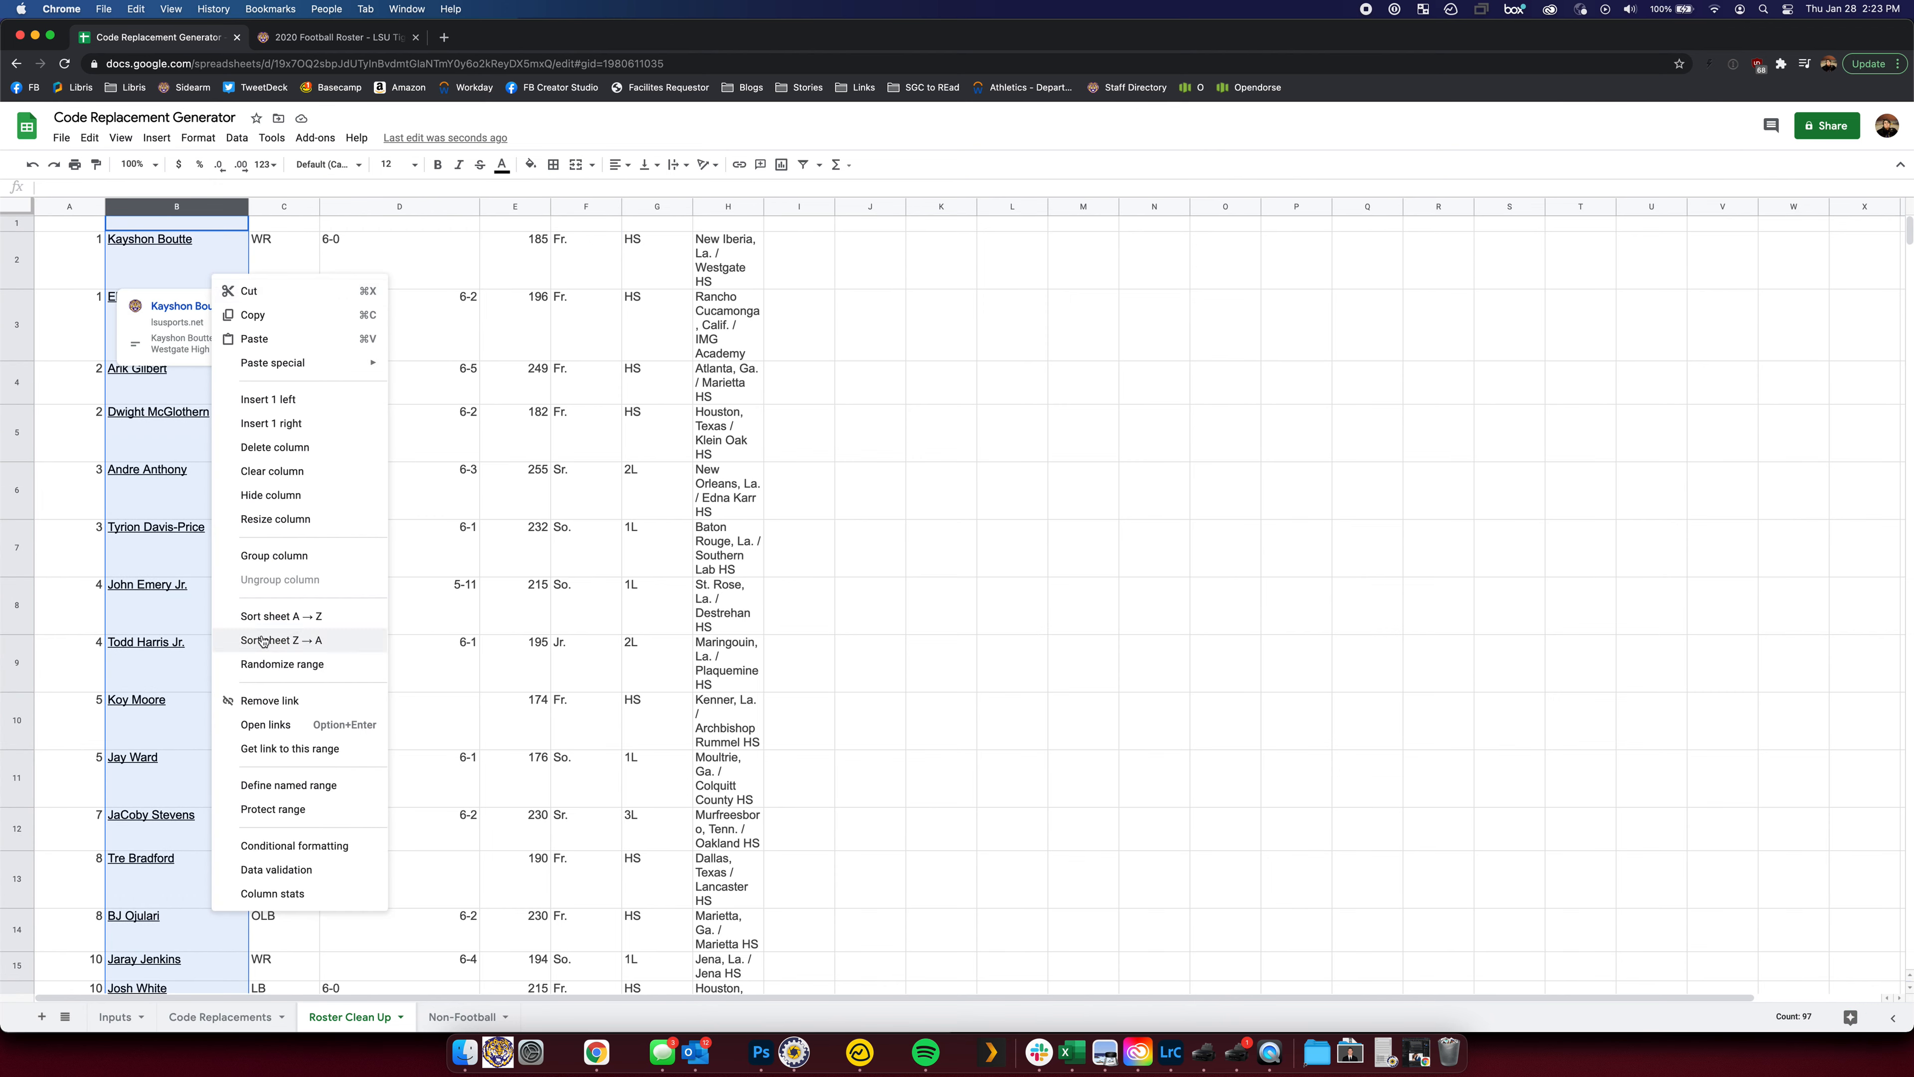
{"action": "left_click", "coordinate": [271, 701]}
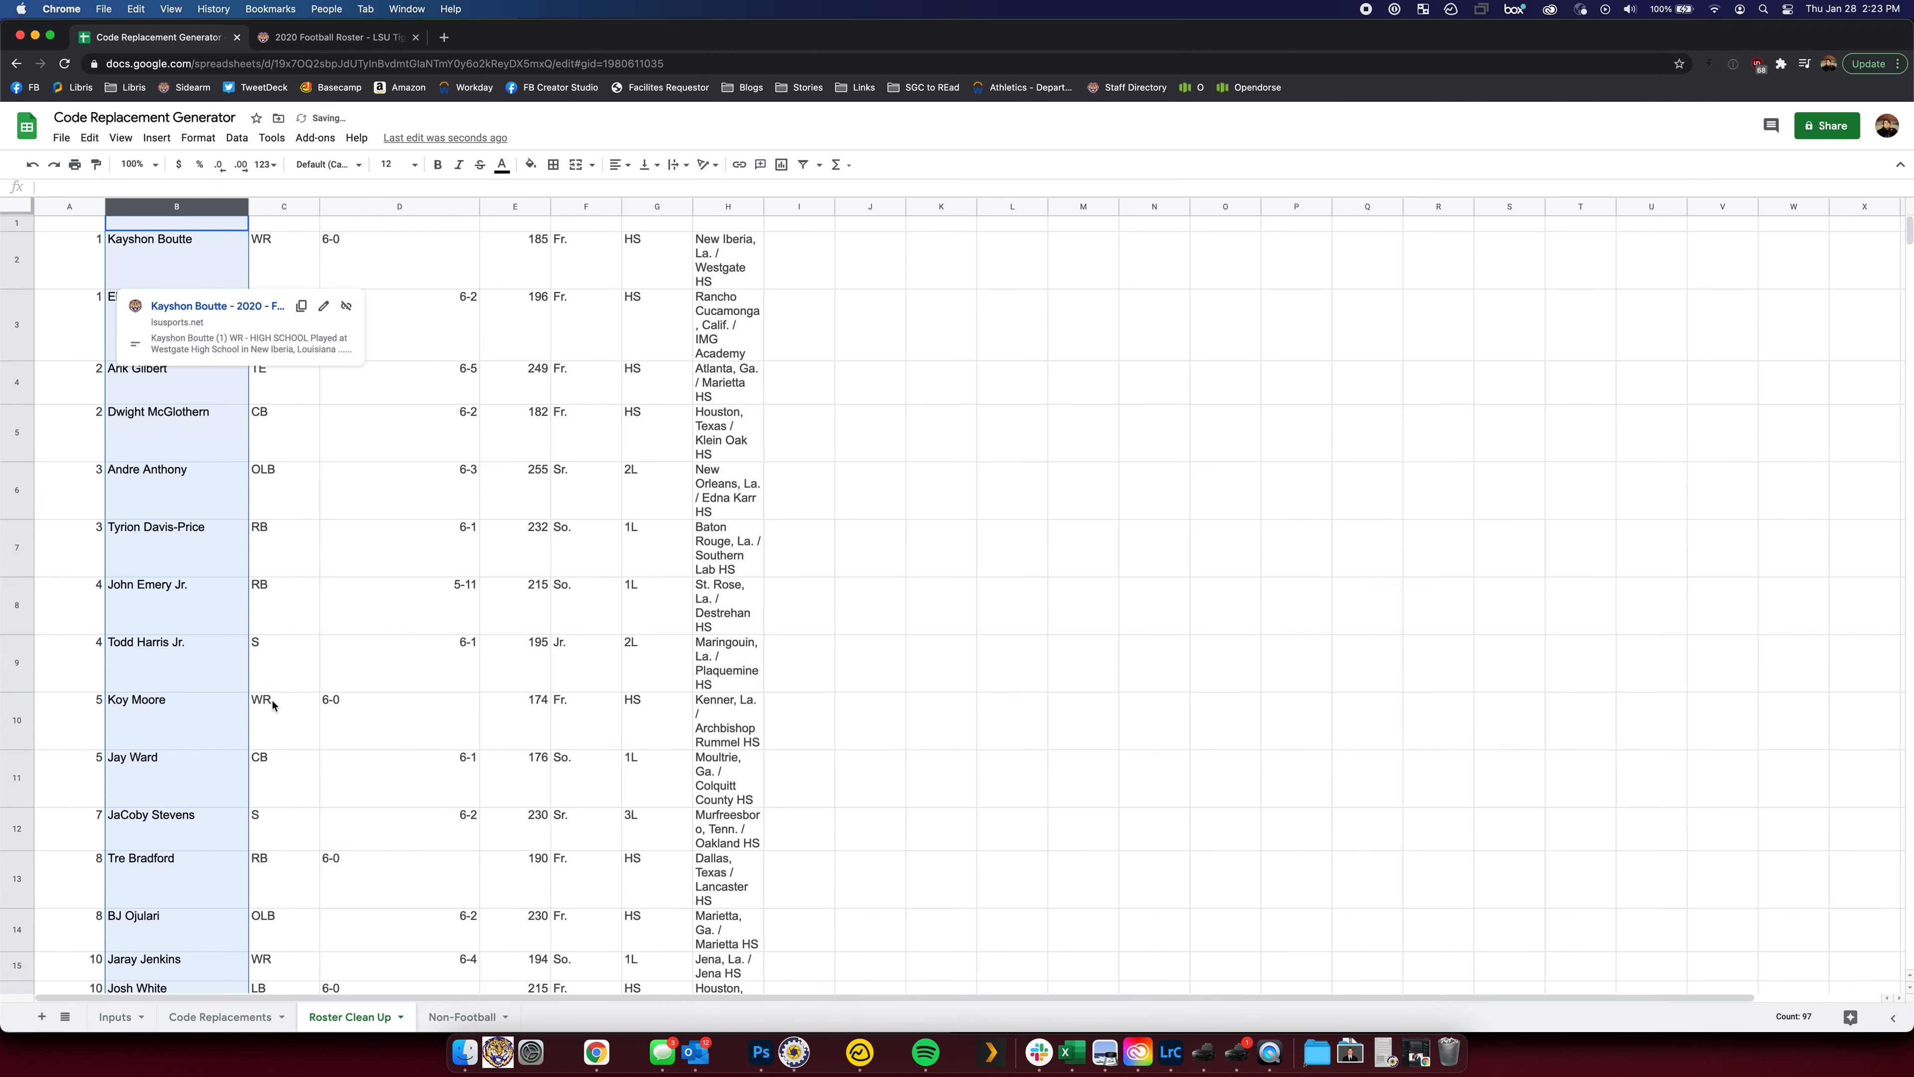
{"action": "left_click", "coordinate": [858, 464]}
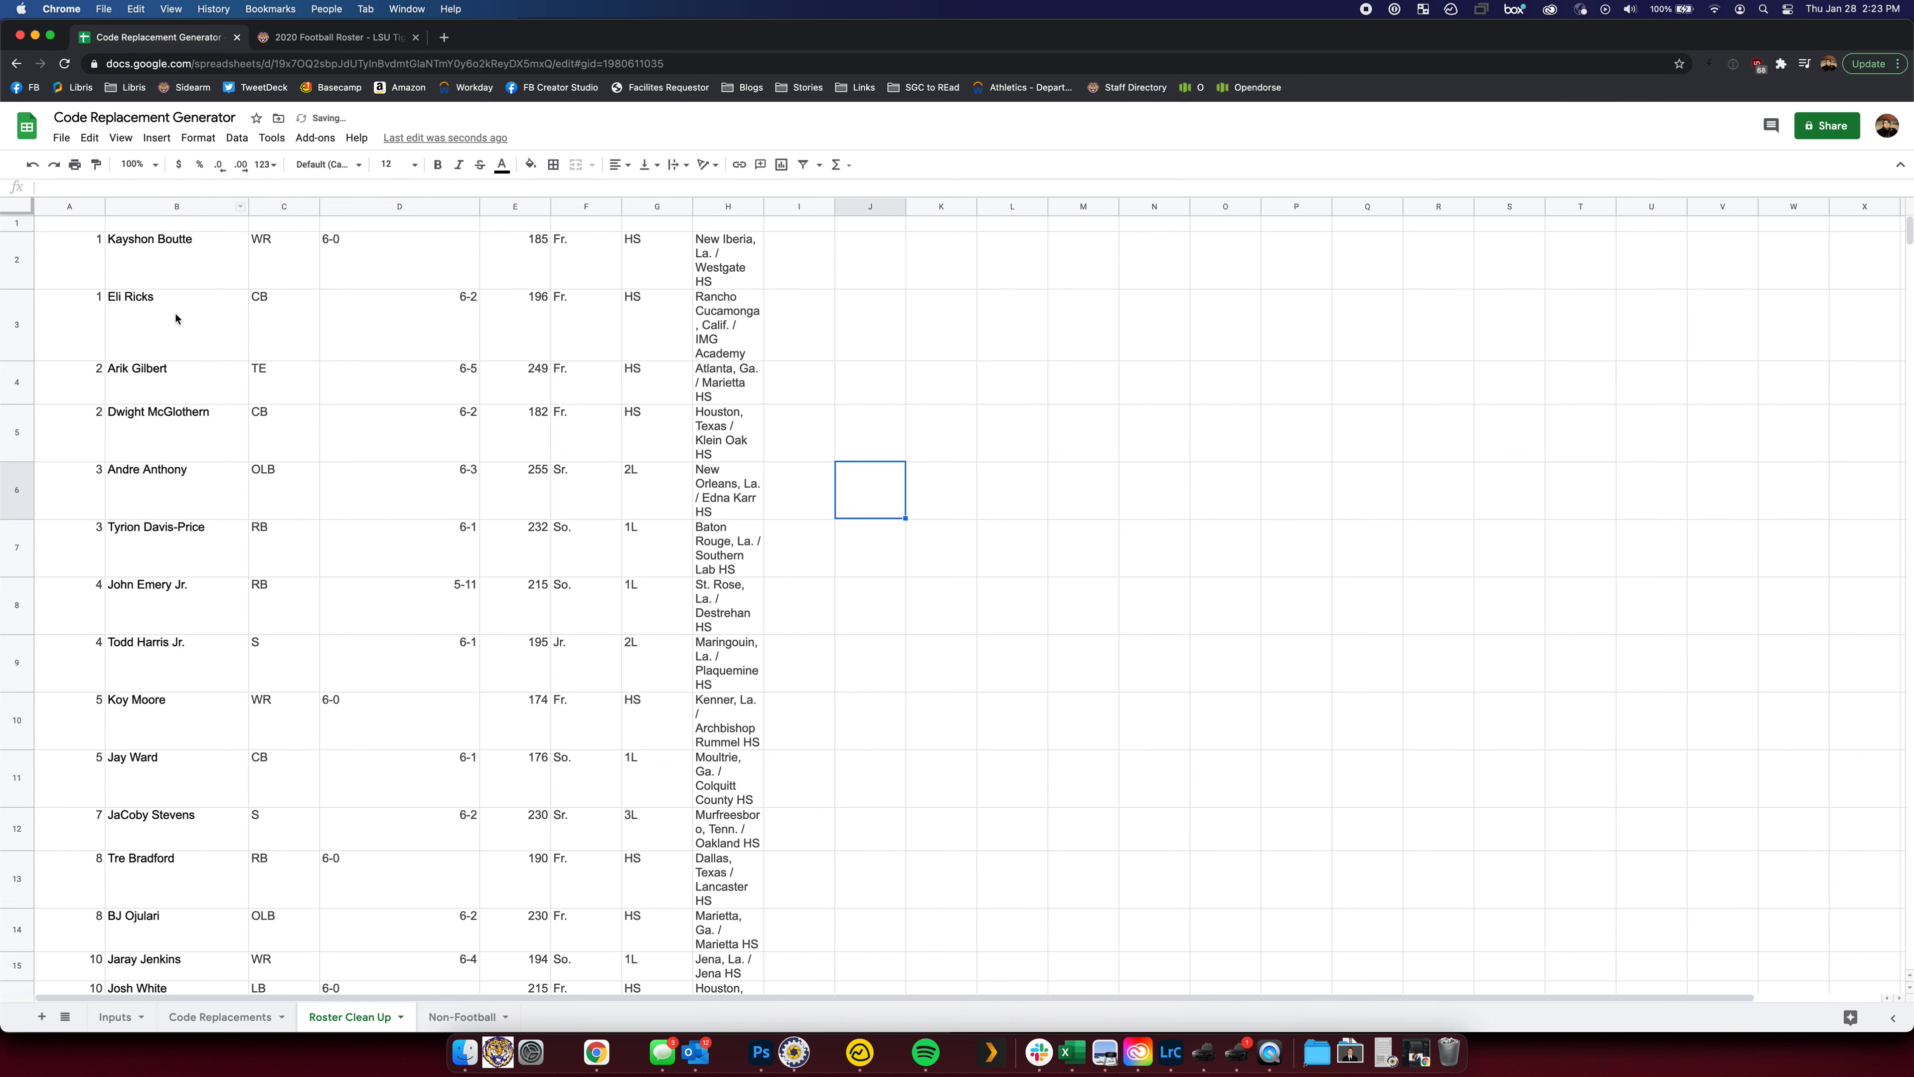
Check the pasted number, name and position values in A2, B2 and C2
{"action": "left_click", "coordinate": [178, 275]}
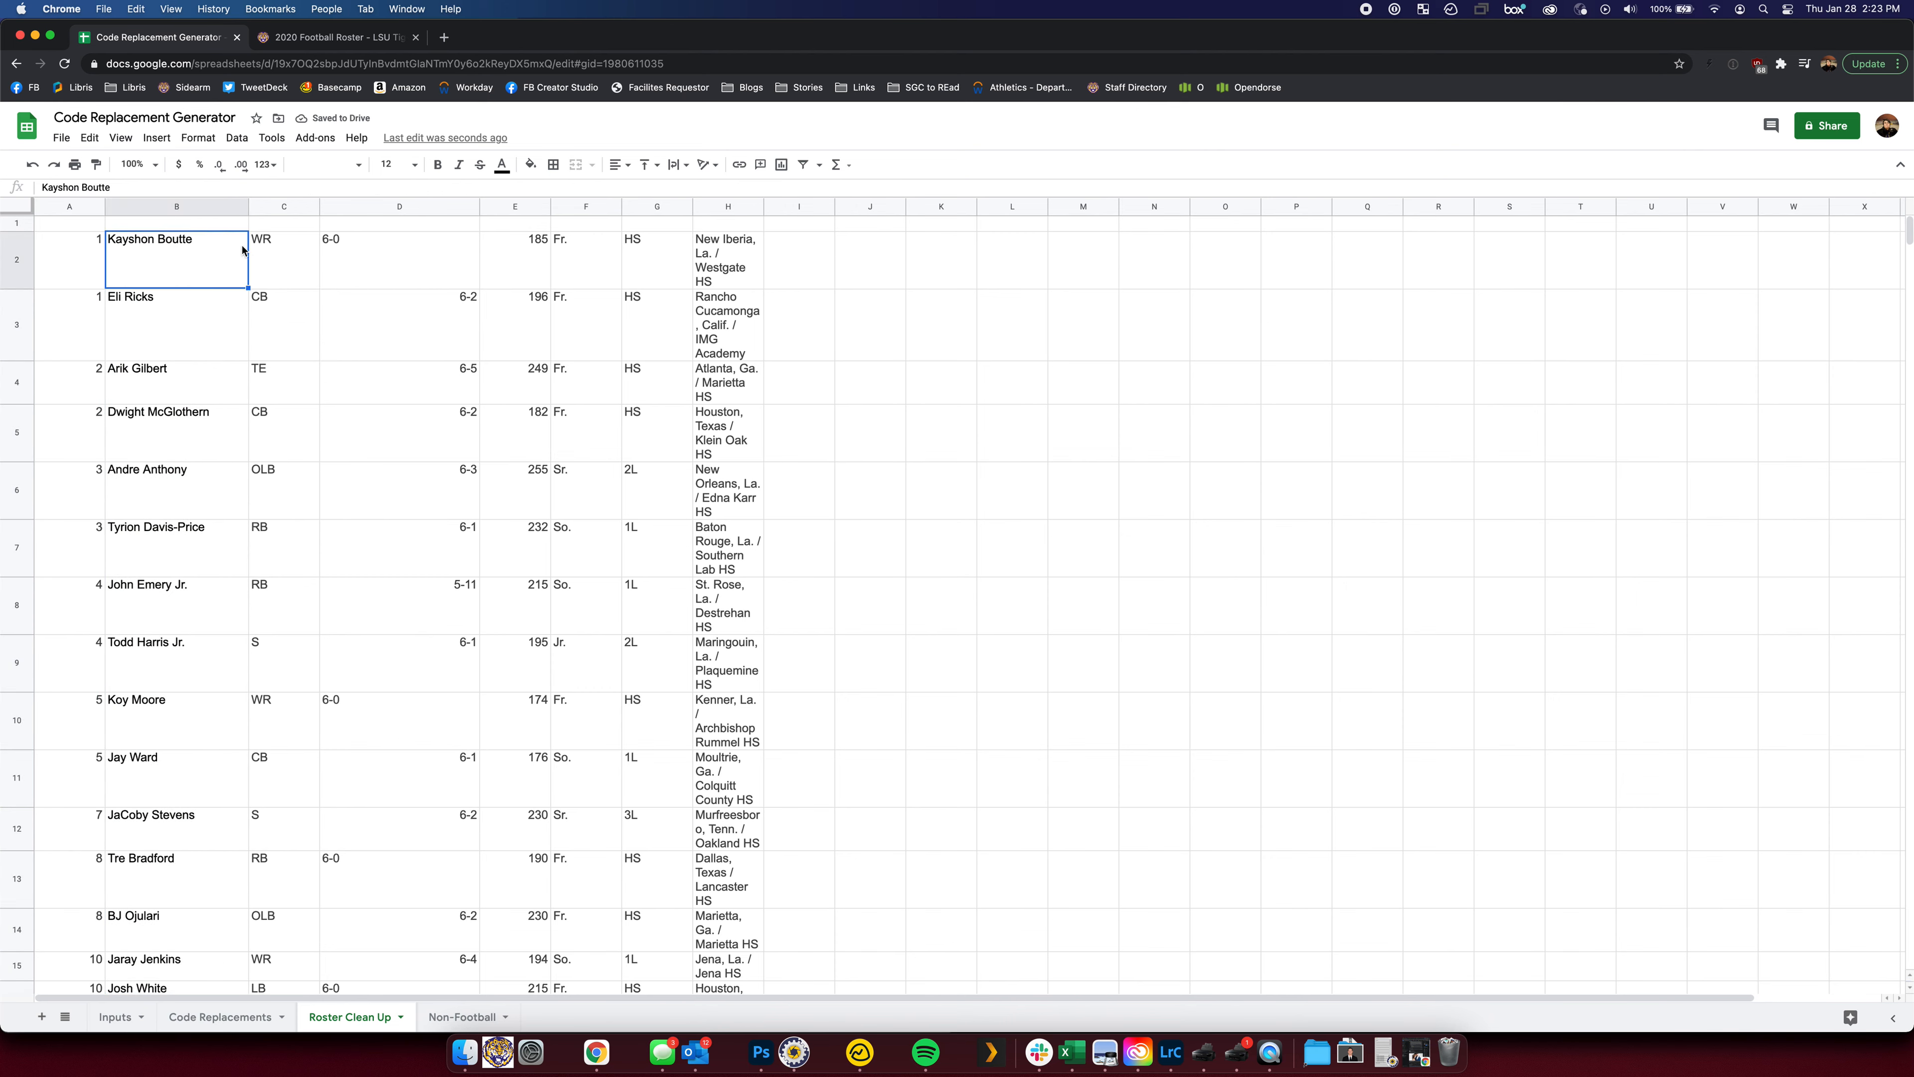
{"action": "left_click", "coordinate": [79, 243]}
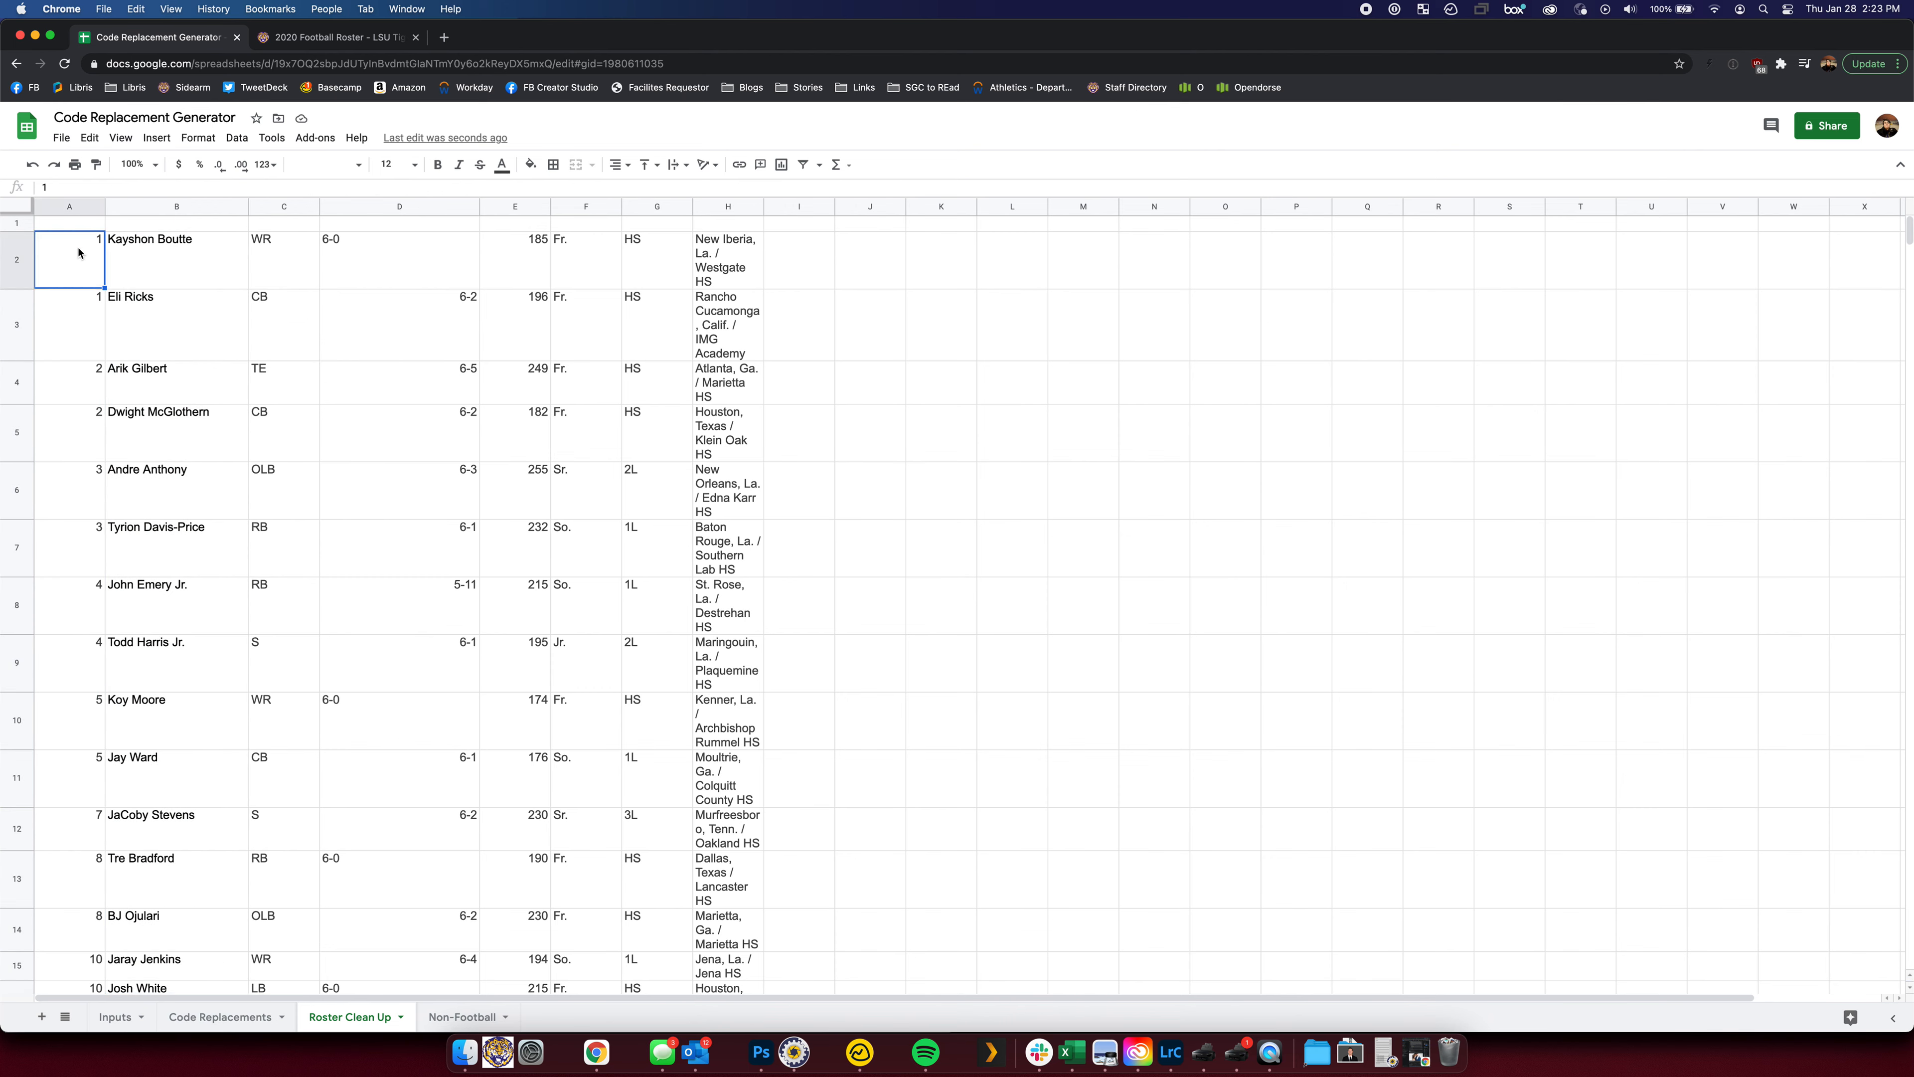
{"action": "left_click", "coordinate": [193, 272]}
{"action": "left_click", "coordinate": [269, 246]}
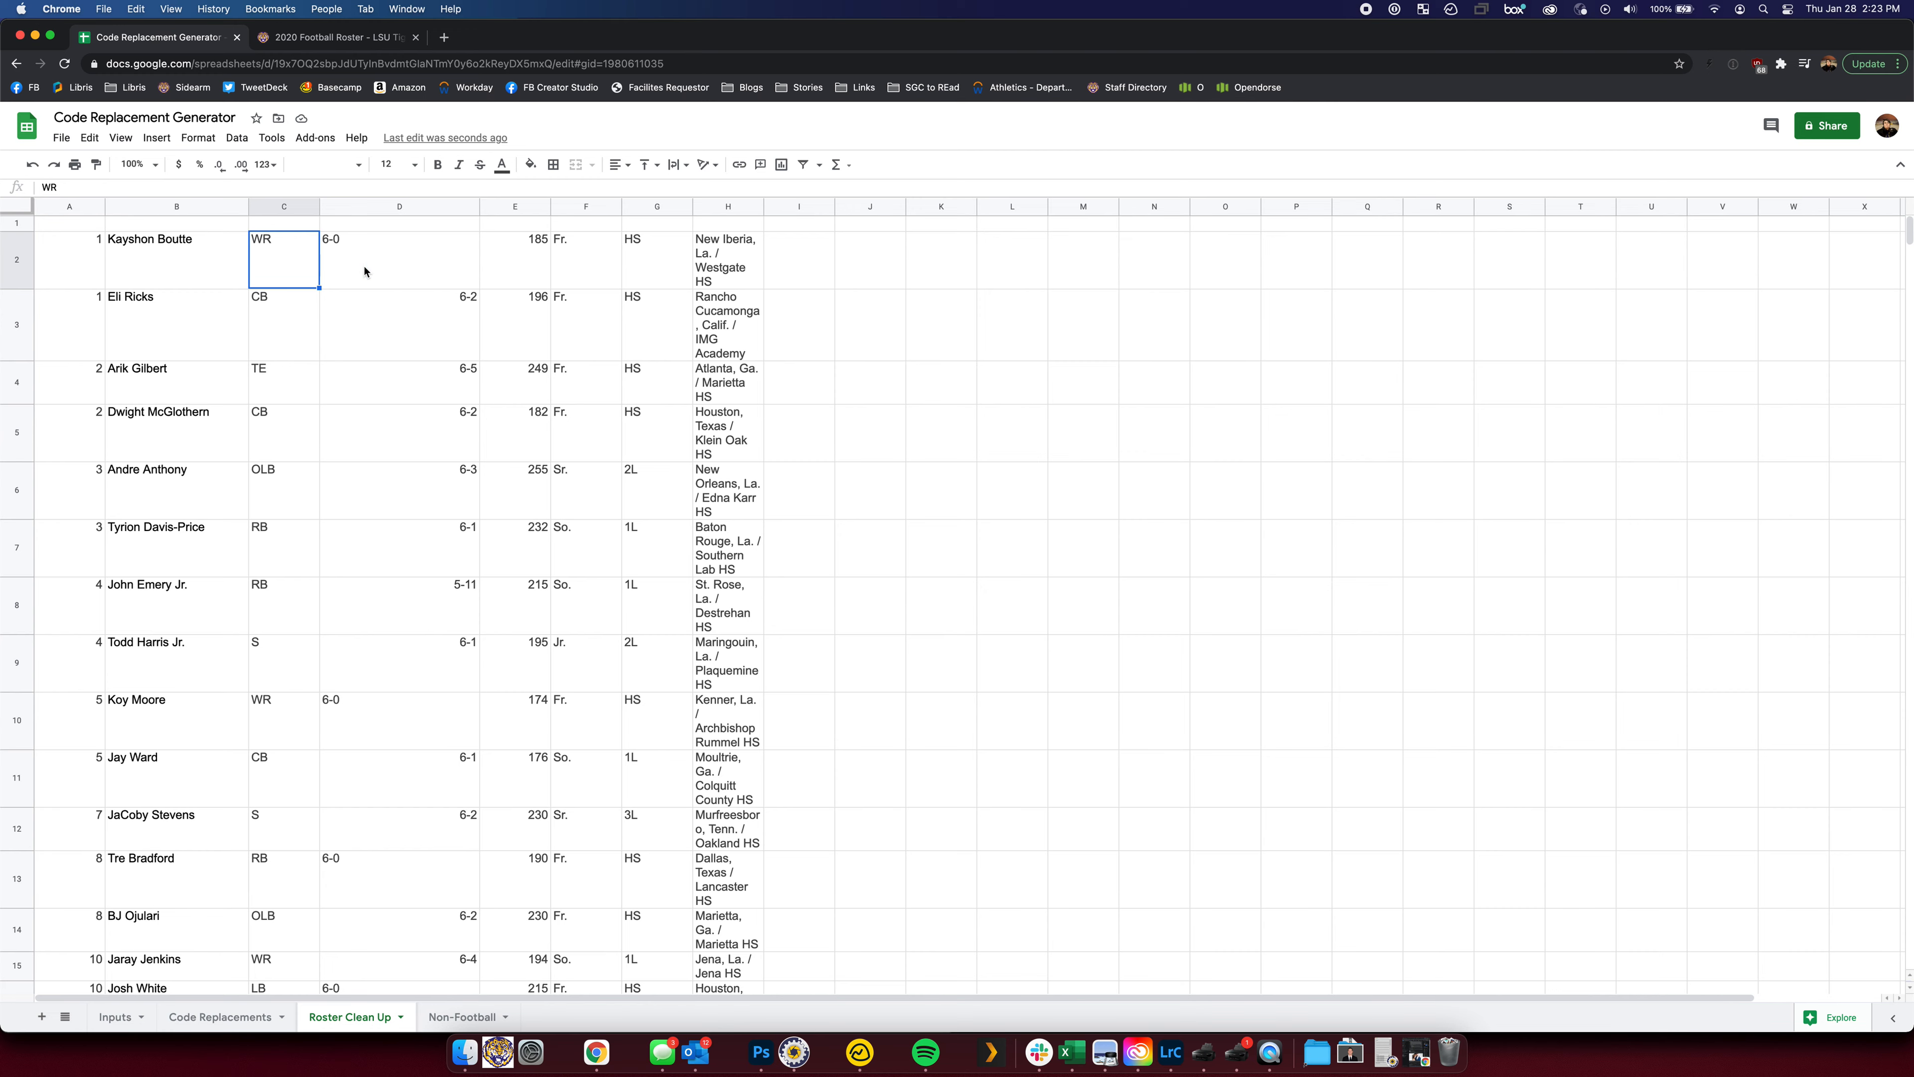
Clear the height, weight, class, experience, hometown and previous-school columns D through I
{"action": "left_click", "coordinate": [384, 206]}
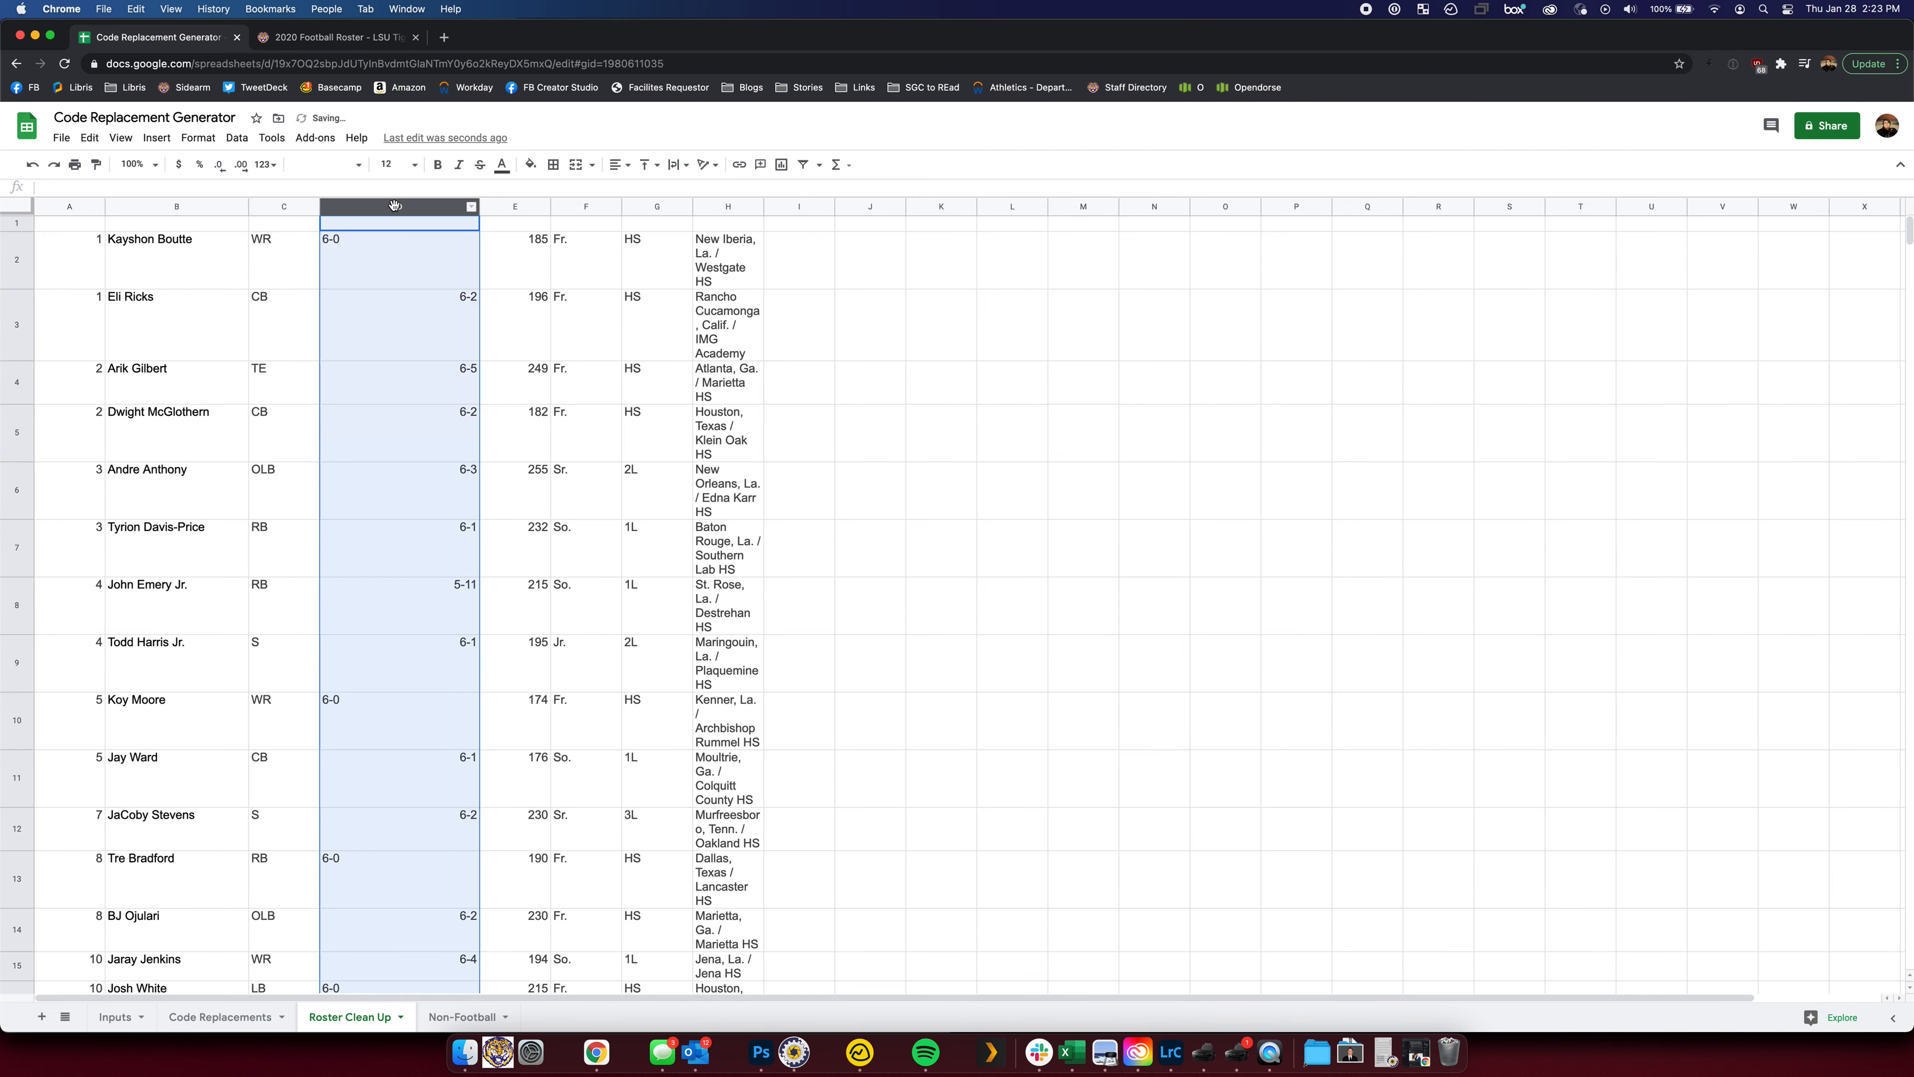
{"action": "left_click", "coordinate": [735, 211], "text": "shift"}
{"action": "key", "text": "Delete"}
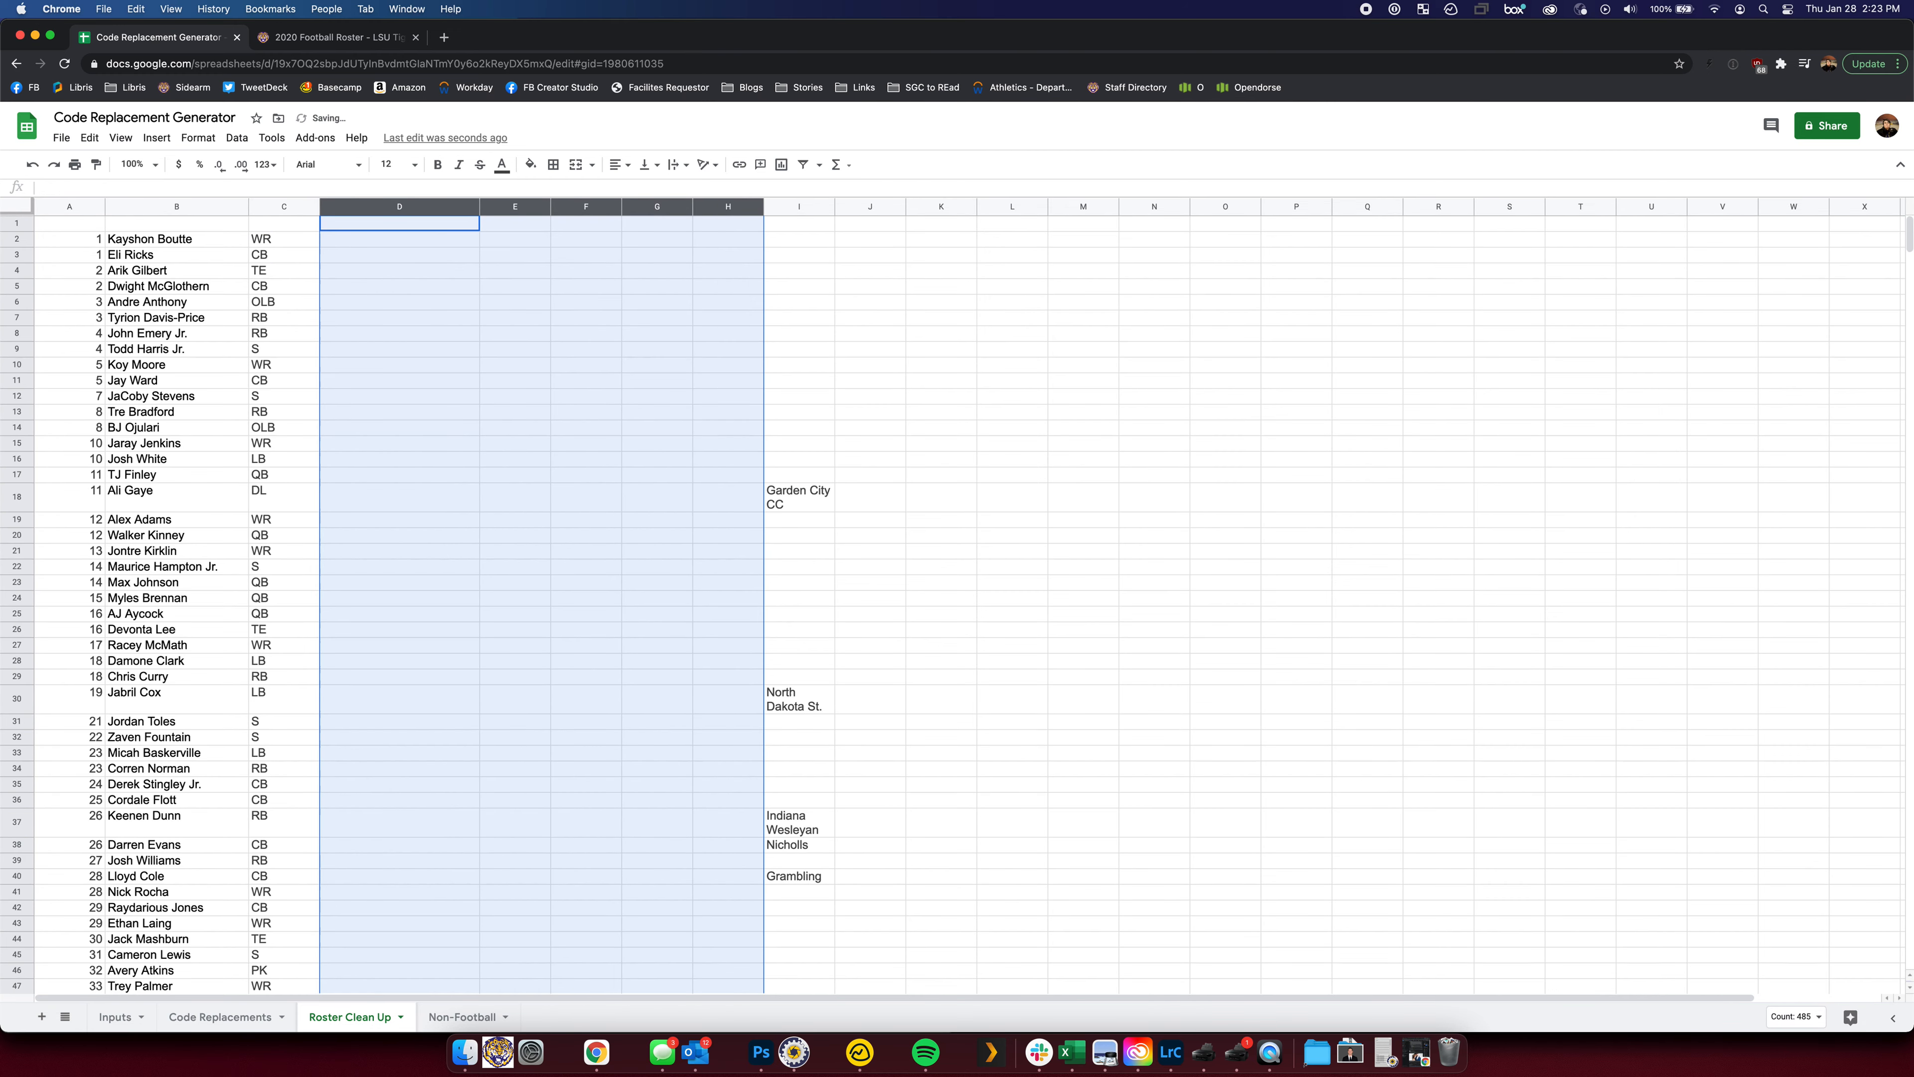
{"action": "left_click", "coordinate": [705, 399]}
{"action": "left_click", "coordinate": [797, 205]}
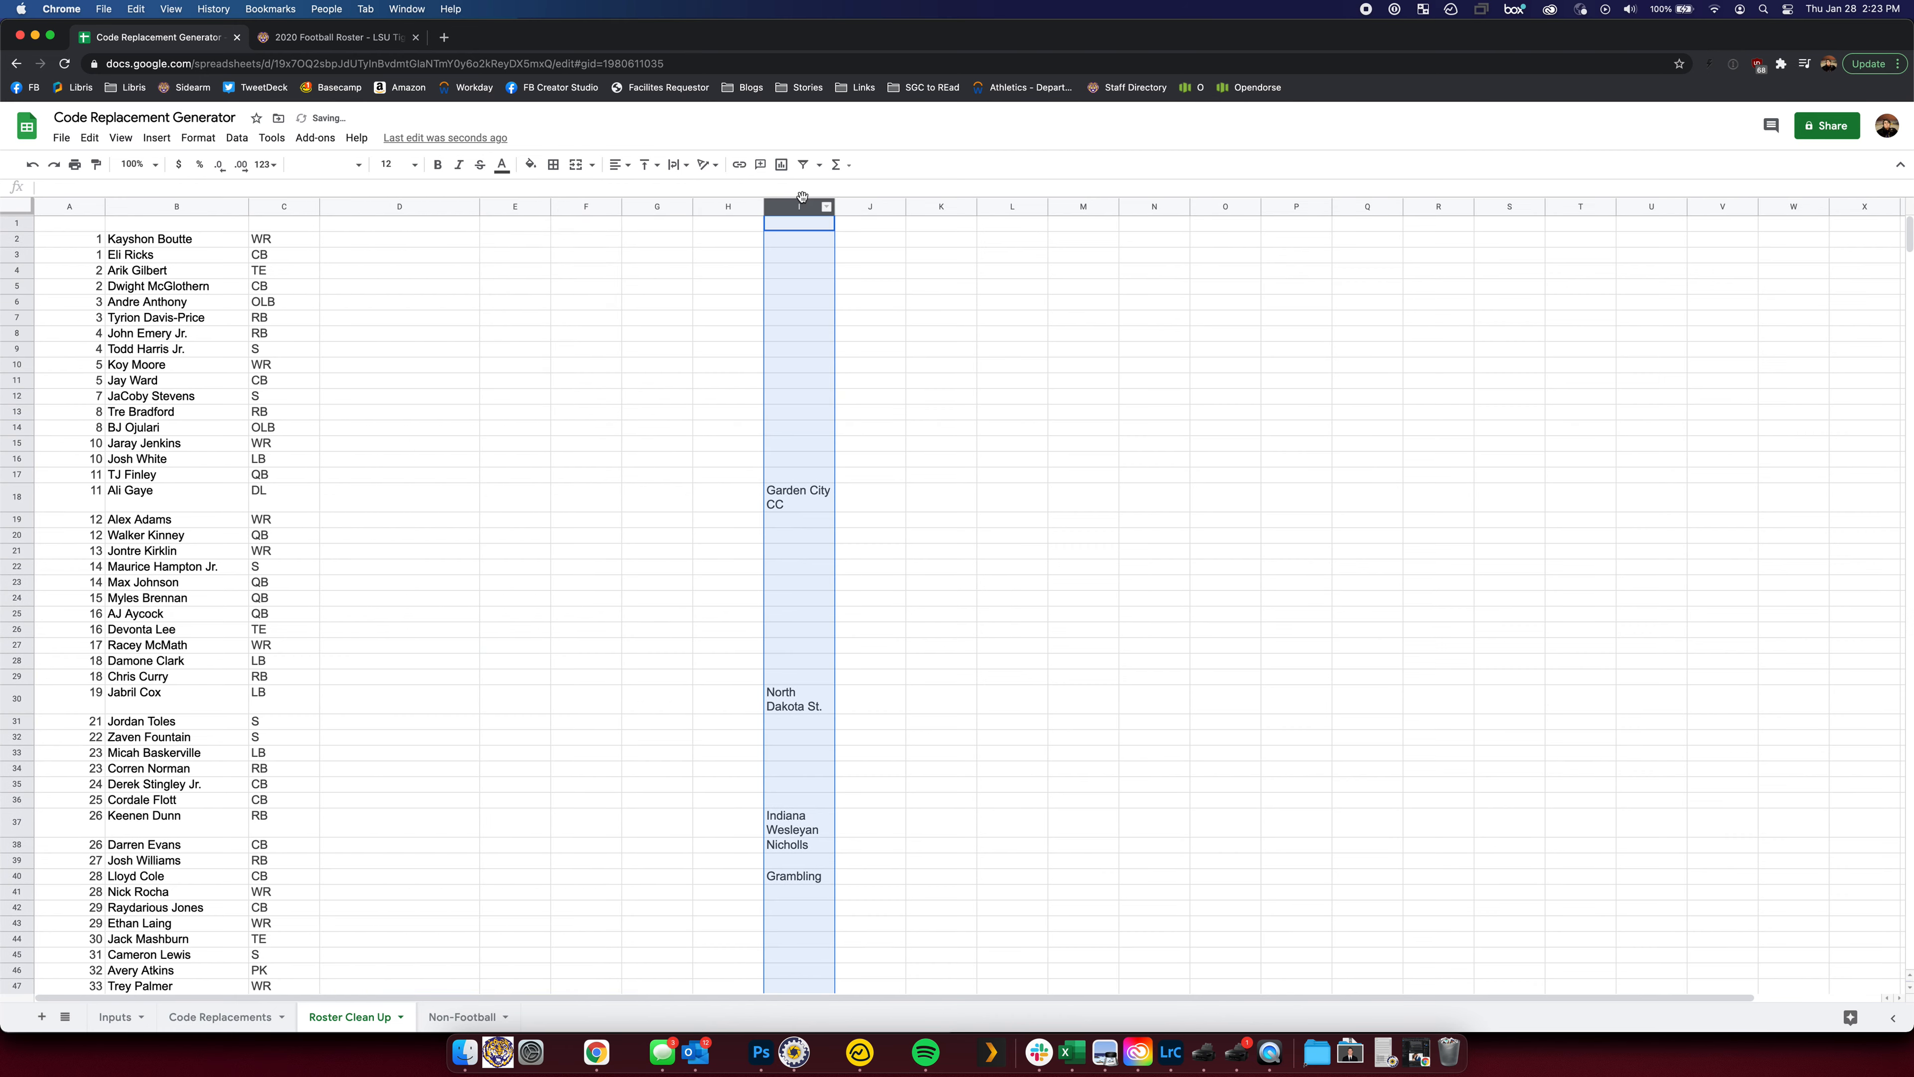
{"action": "key", "text": "Delete"}
{"action": "left_click", "coordinate": [516, 554]}
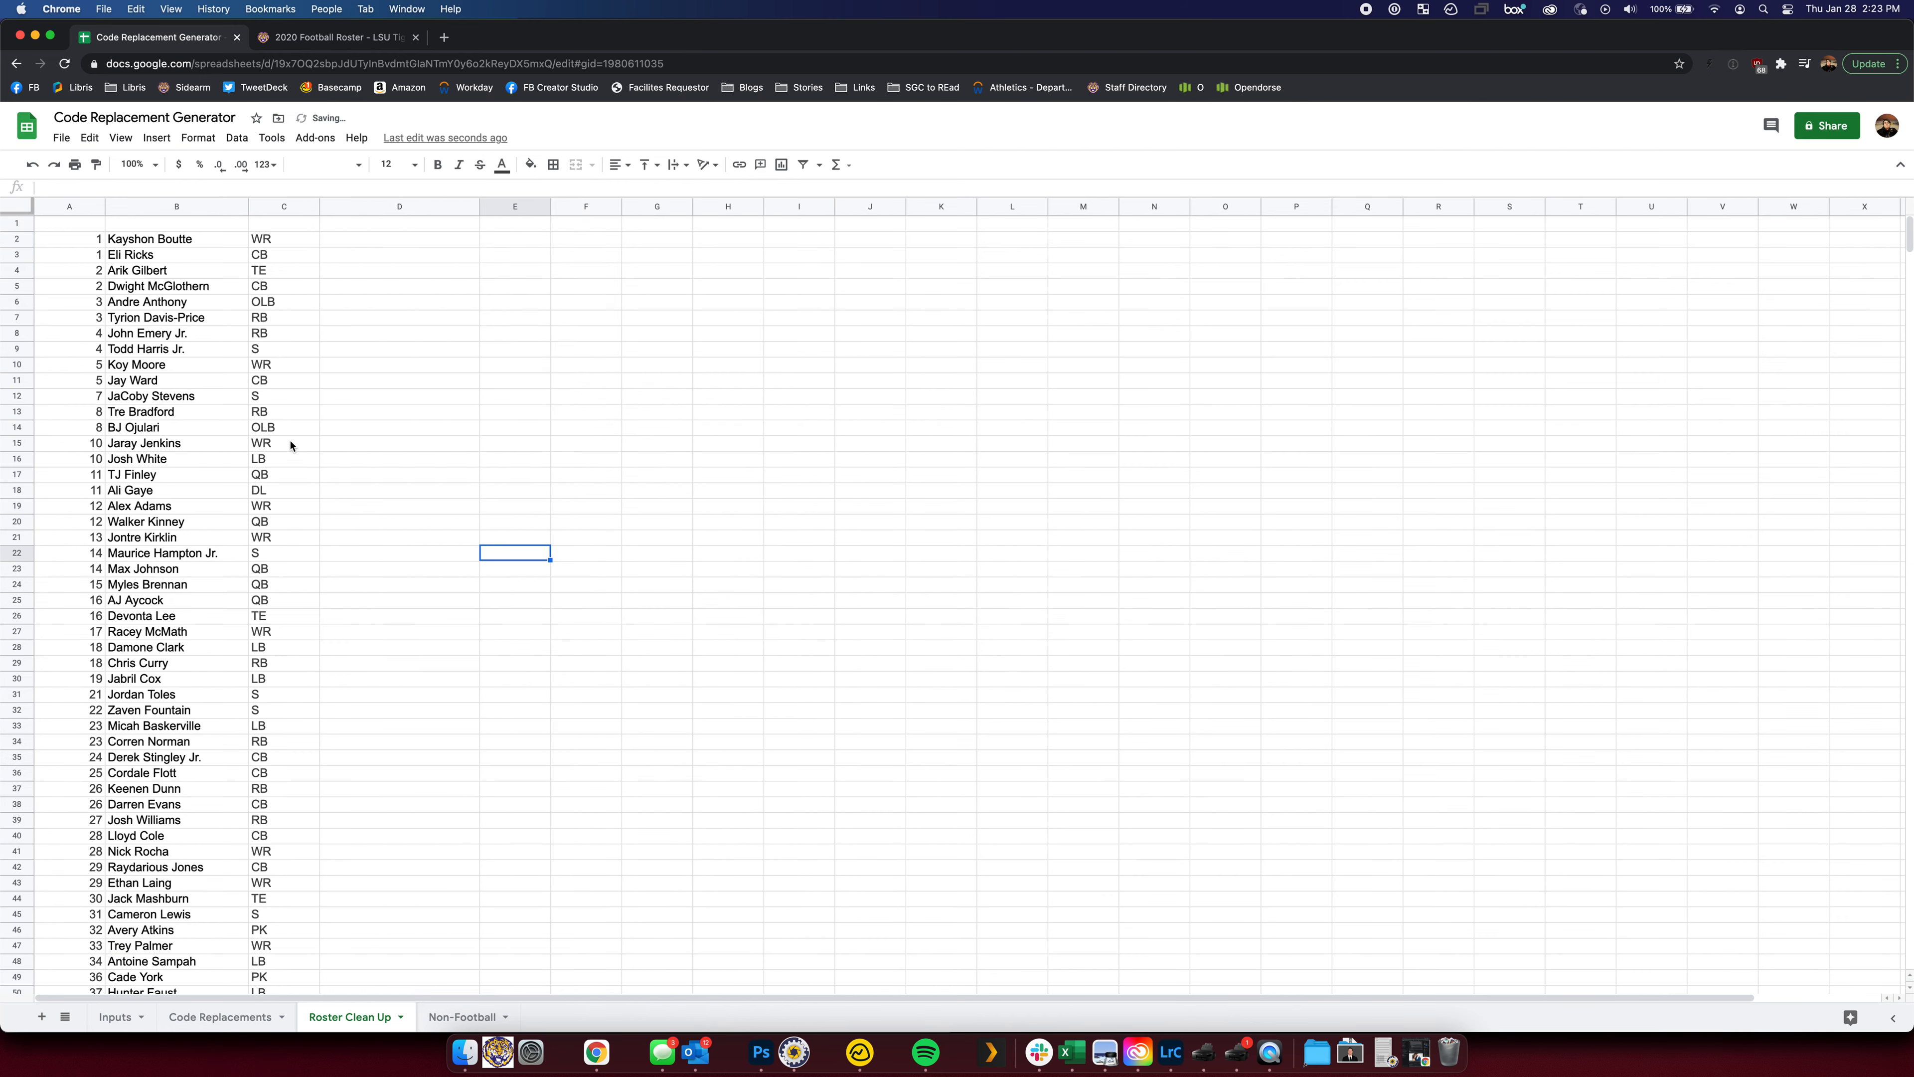
Copy the number, name and position rows A2:C98
{"action": "scroll", "coordinate": [290, 445], "scroll_direction": "down", "scroll_amount": 20}
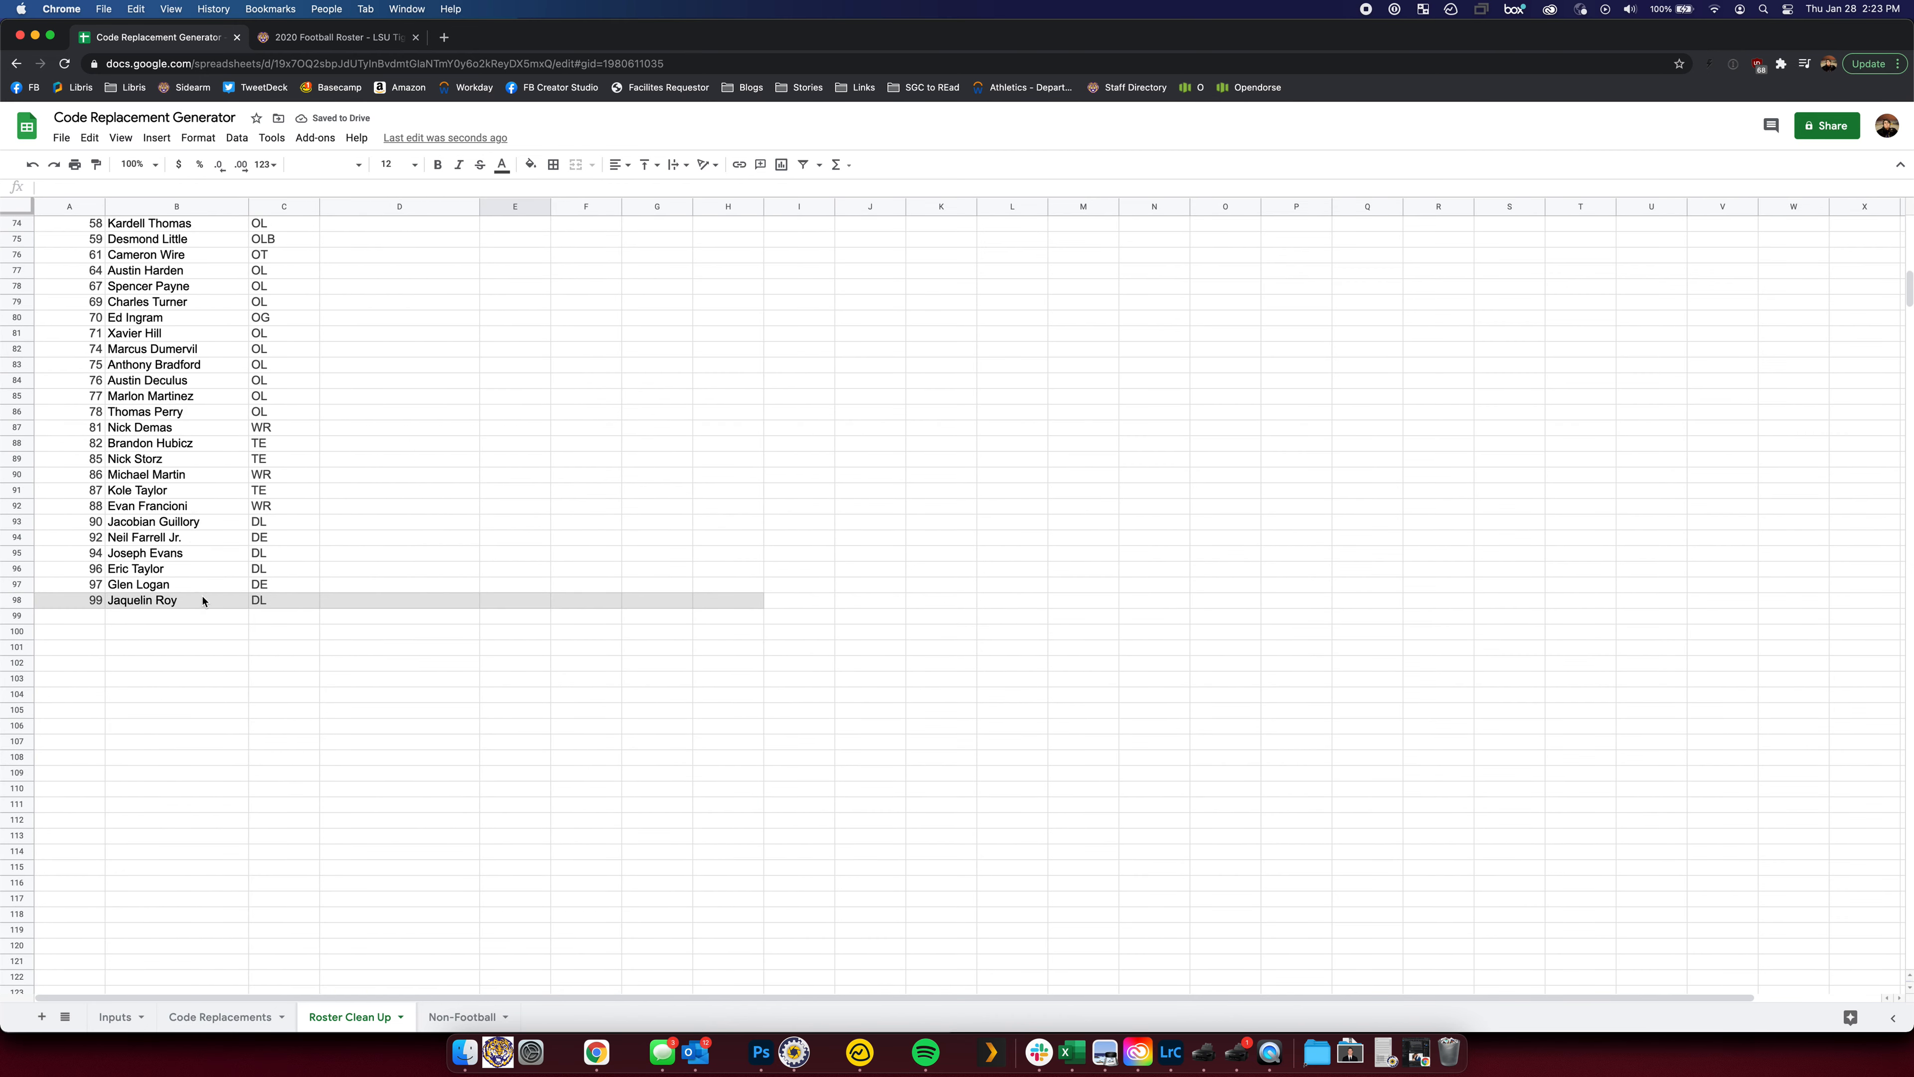
{"action": "scroll", "coordinate": [203, 601], "scroll_direction": "up", "scroll_amount": 20}
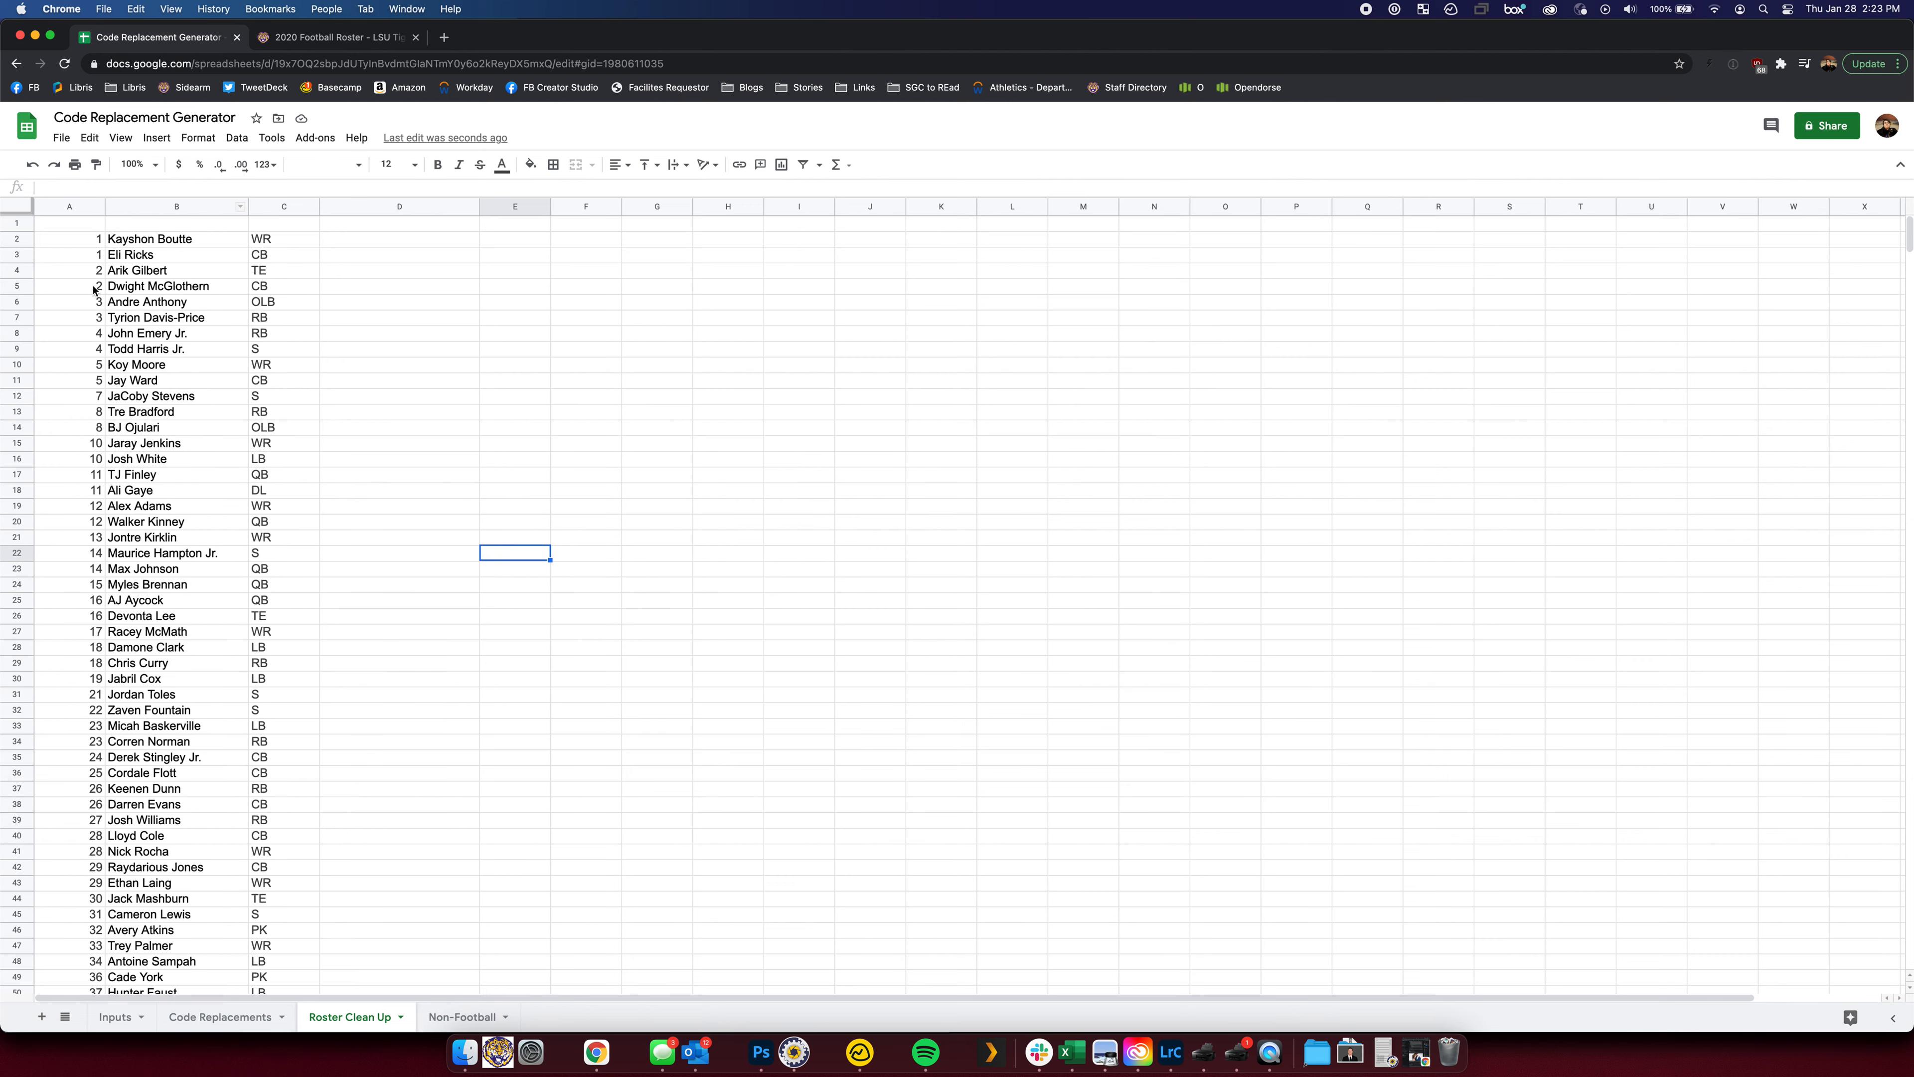
{"action": "left_click", "coordinate": [85, 248]}
{"action": "scroll", "coordinate": [218, 464], "scroll_direction": "down", "scroll_amount": 15}
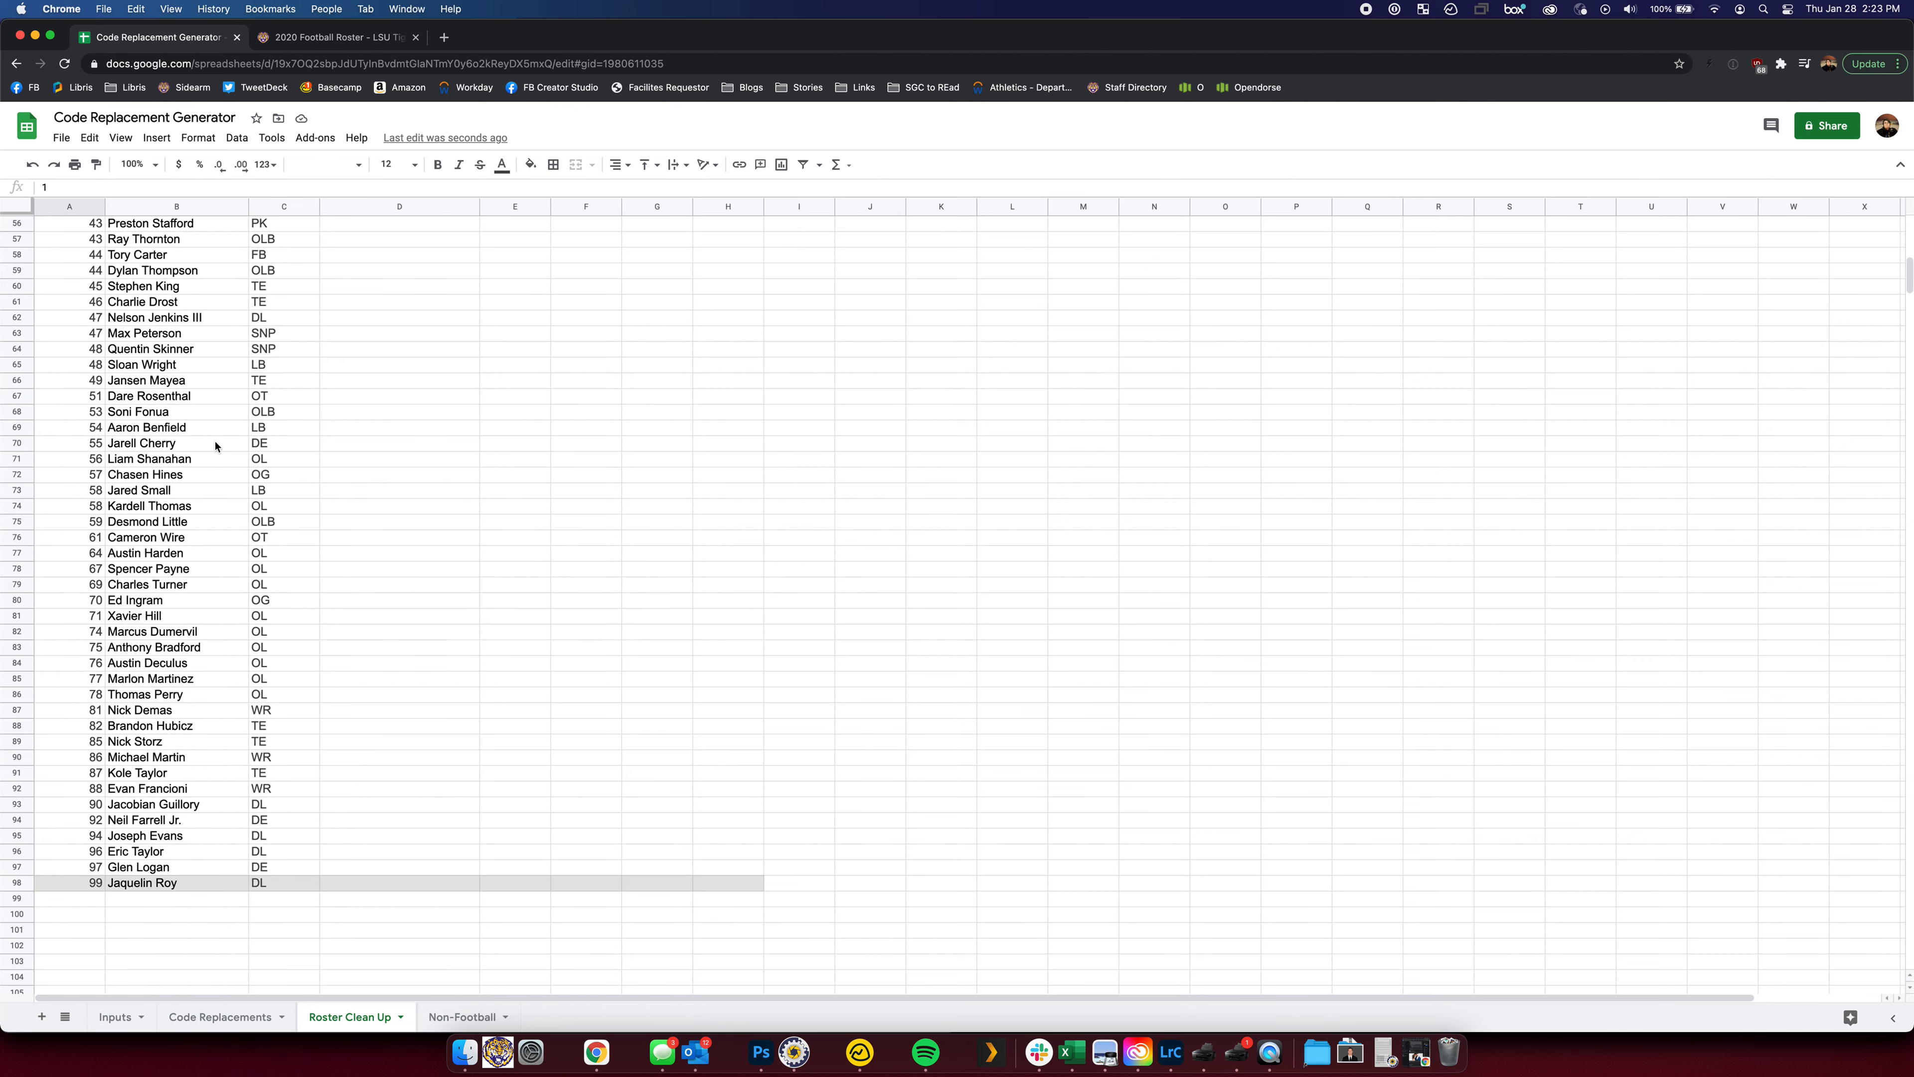
{"action": "left_click", "coordinate": [260, 761], "text": "shift"}
{"action": "key", "text": "super+c"}
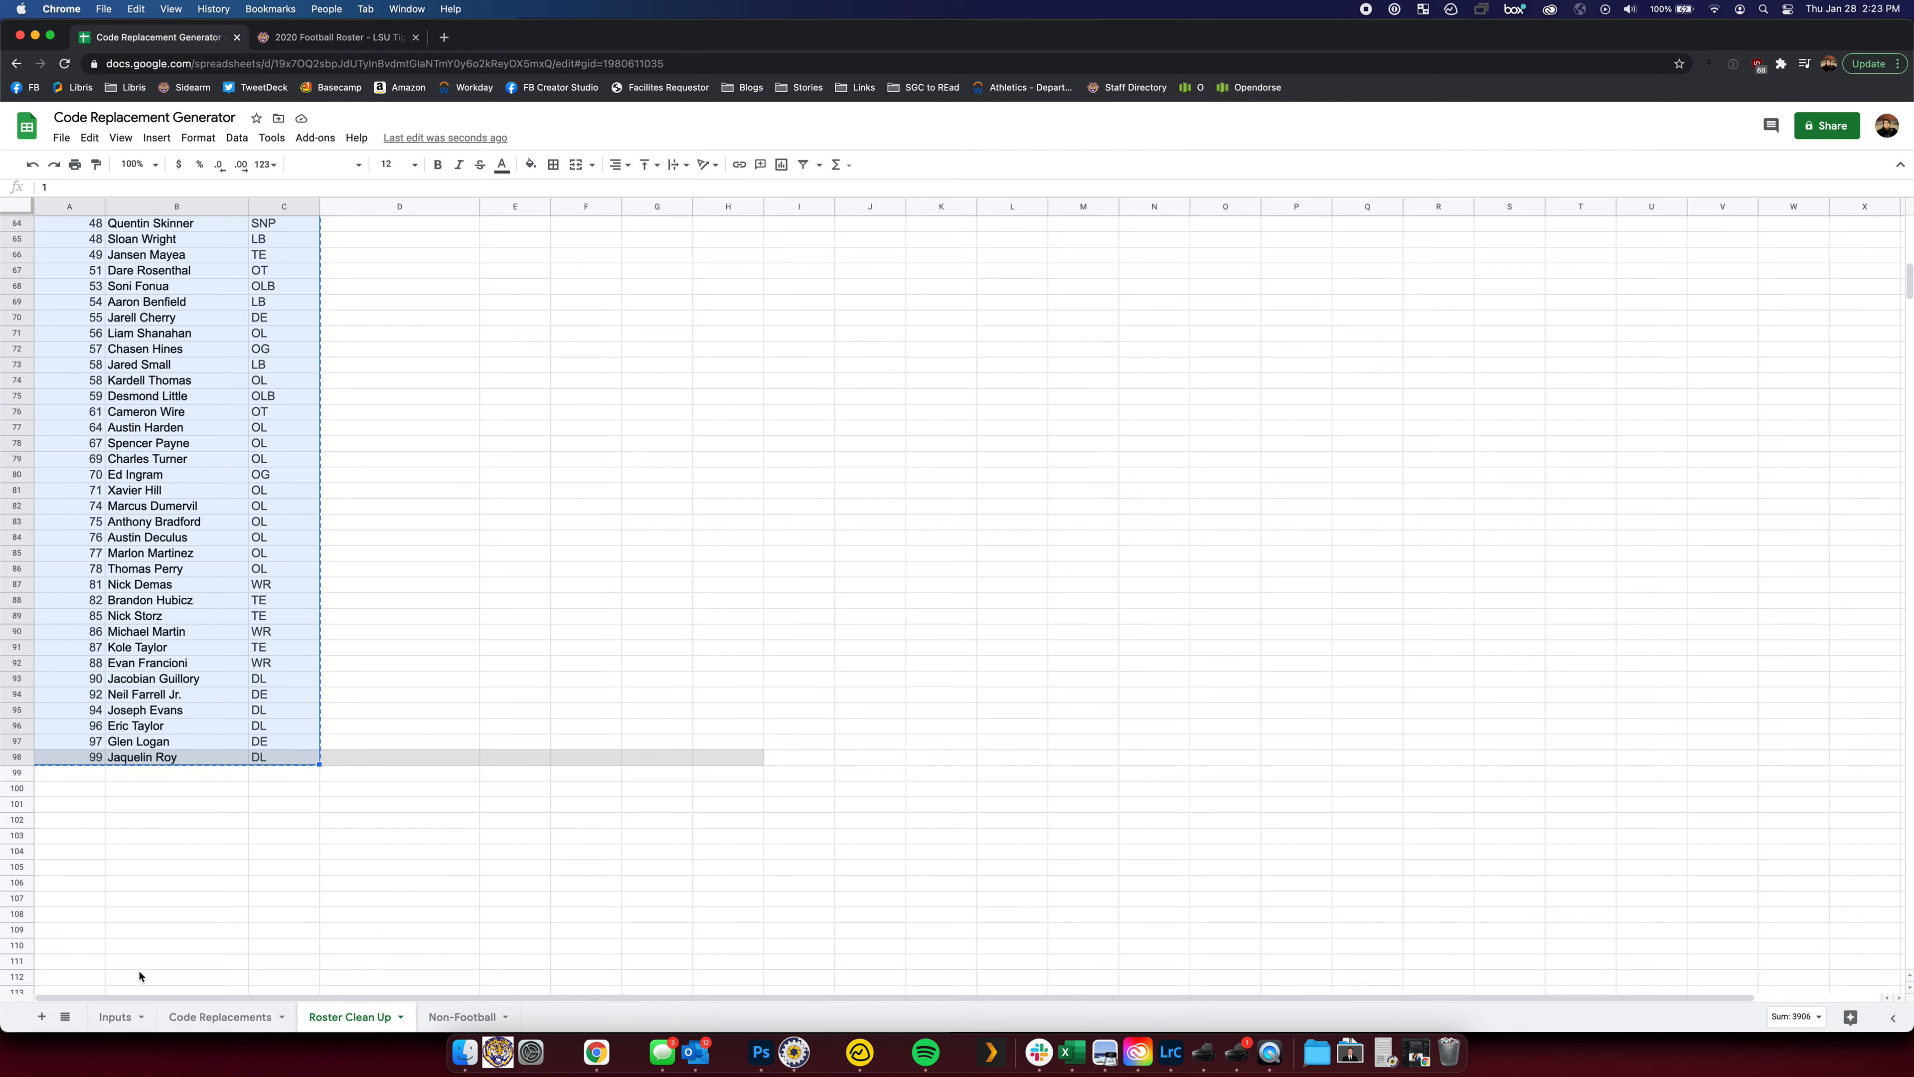
{"action": "left_click", "coordinate": [113, 1016]}
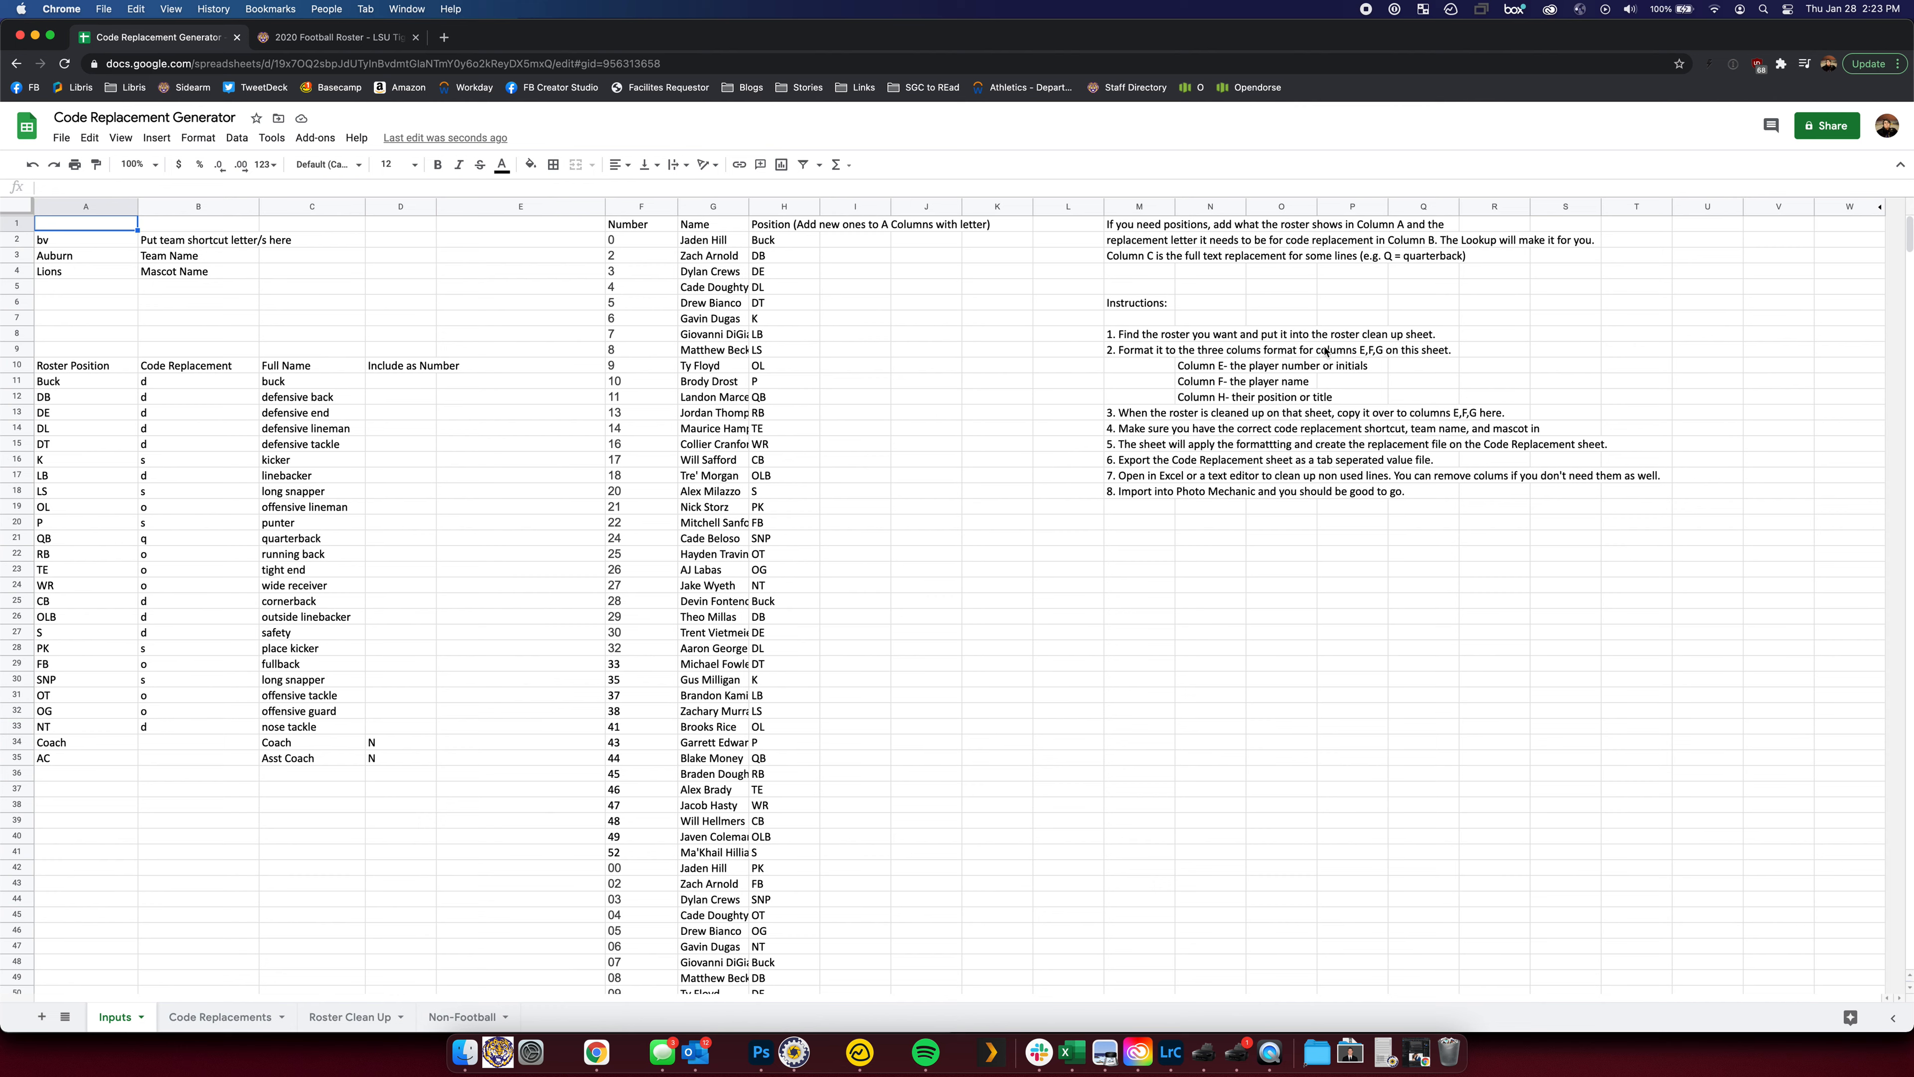
Replace the old roster in F2:H52 on Inputs with the LSU roster and widen column G
{"action": "left_click", "coordinate": [645, 246]}
{"action": "scroll", "coordinate": [767, 375], "scroll_direction": "down", "scroll_amount": 8}
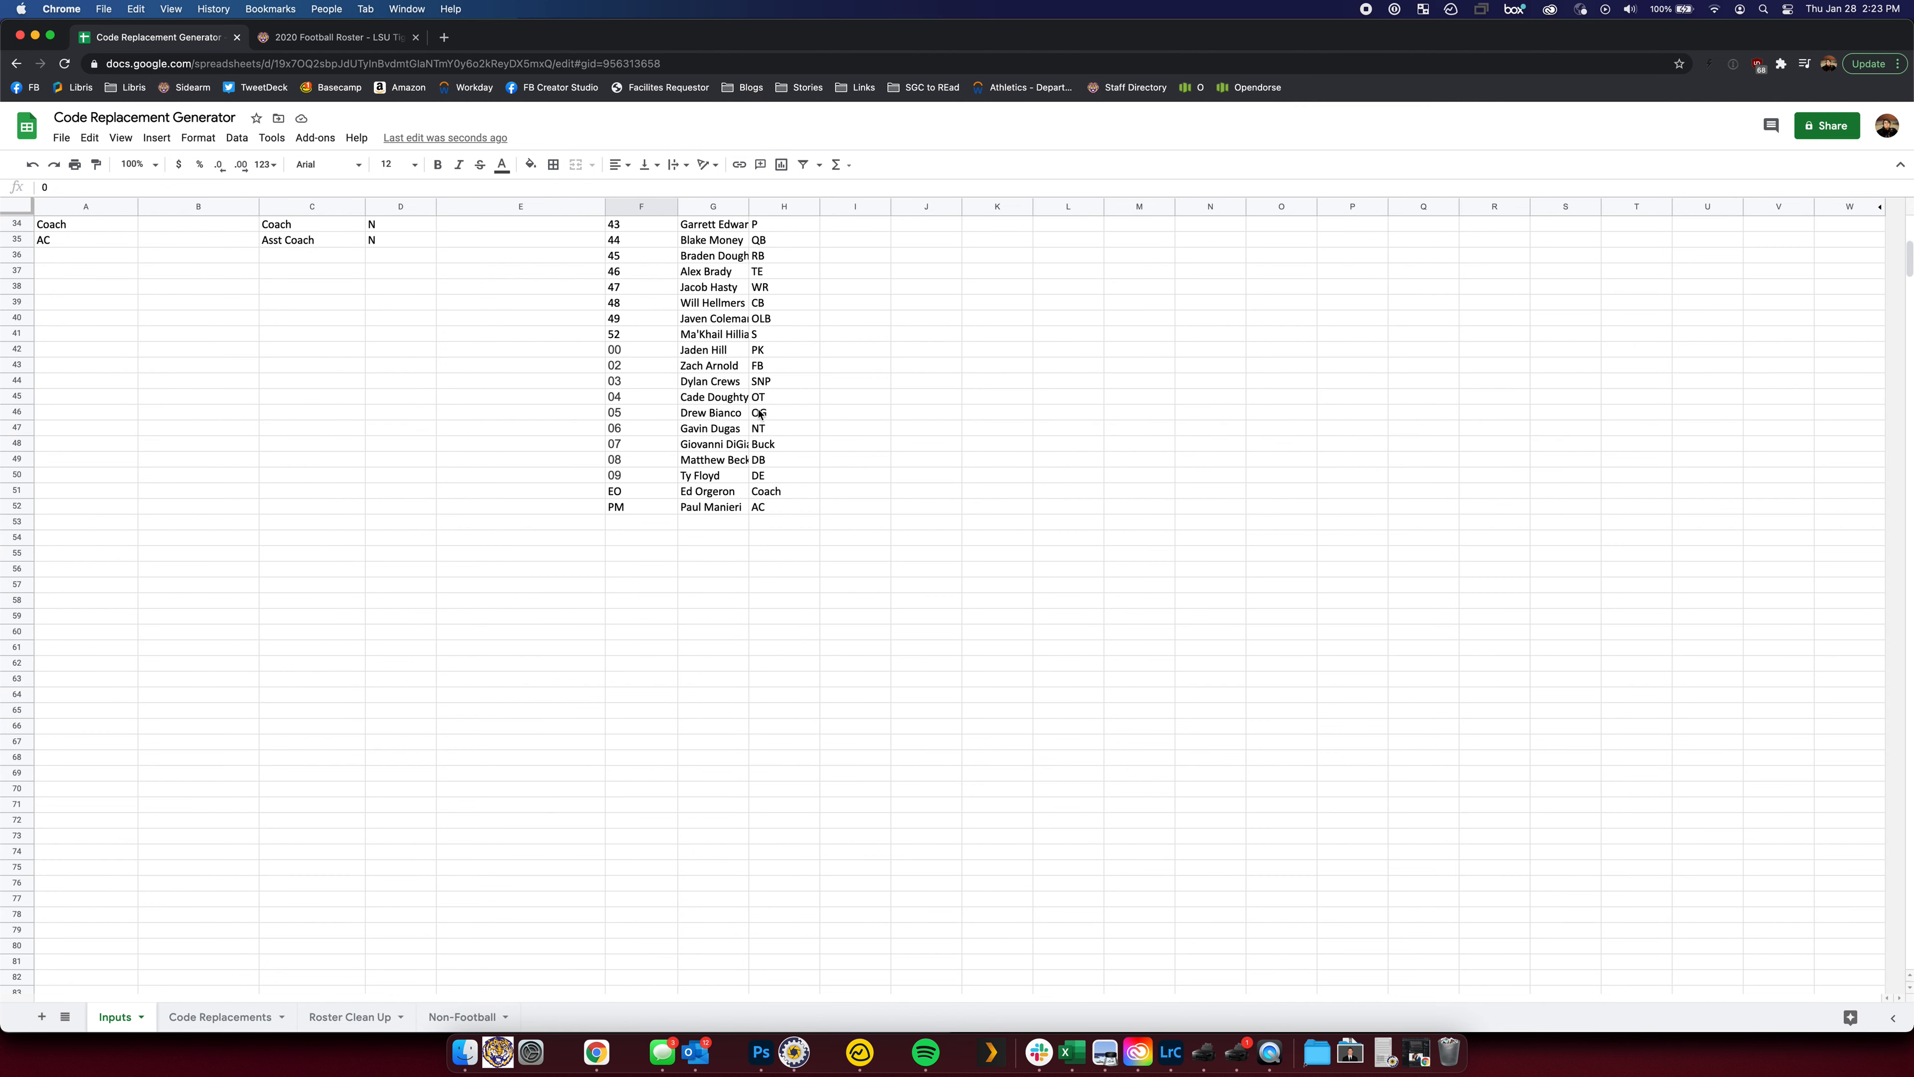
{"action": "left_click", "coordinate": [768, 499], "text": "shift"}
{"action": "key", "text": "Delete"}
{"action": "scroll", "coordinate": [765, 513], "scroll_direction": "up", "scroll_amount": 8}
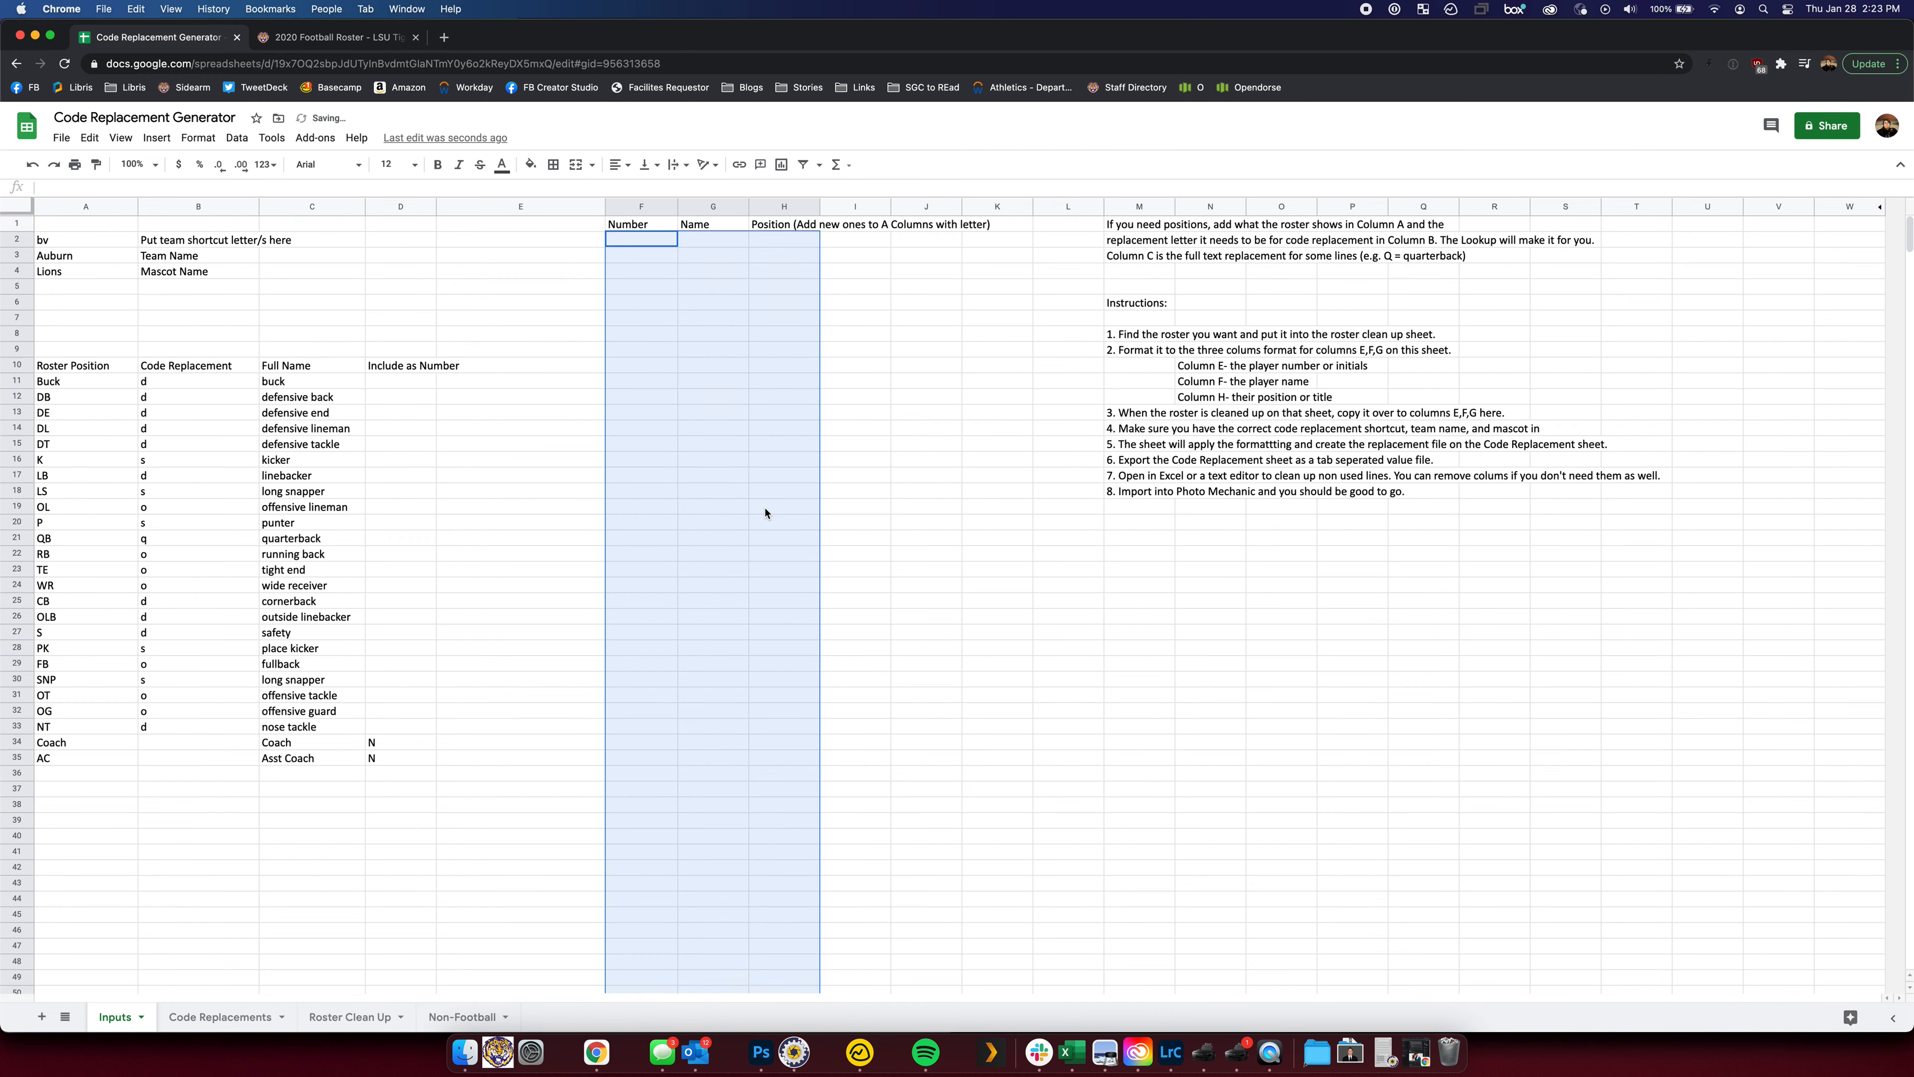
{"action": "key", "text": "super+v"}
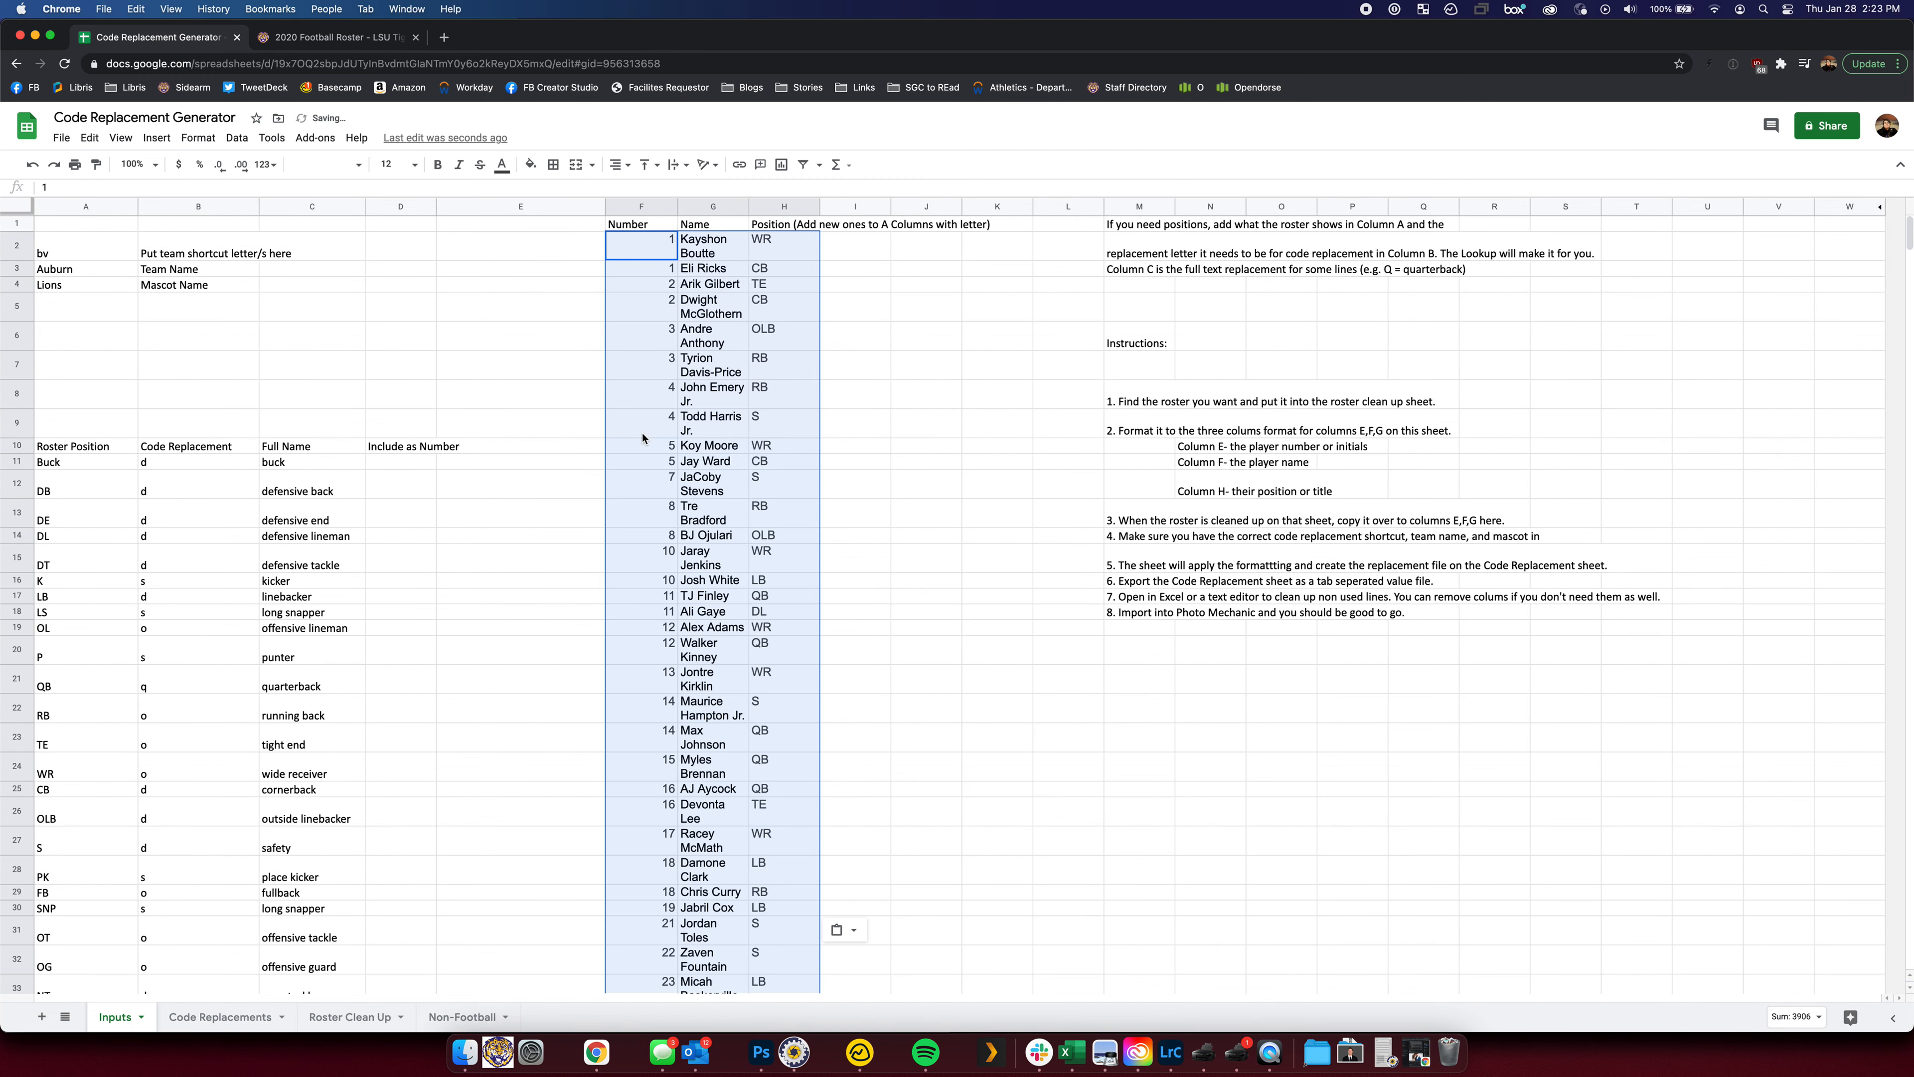
{"action": "left_click", "coordinate": [675, 387]}
{"action": "left_click_drag", "start_coordinate": [754, 206], "coordinate": [808, 222]}
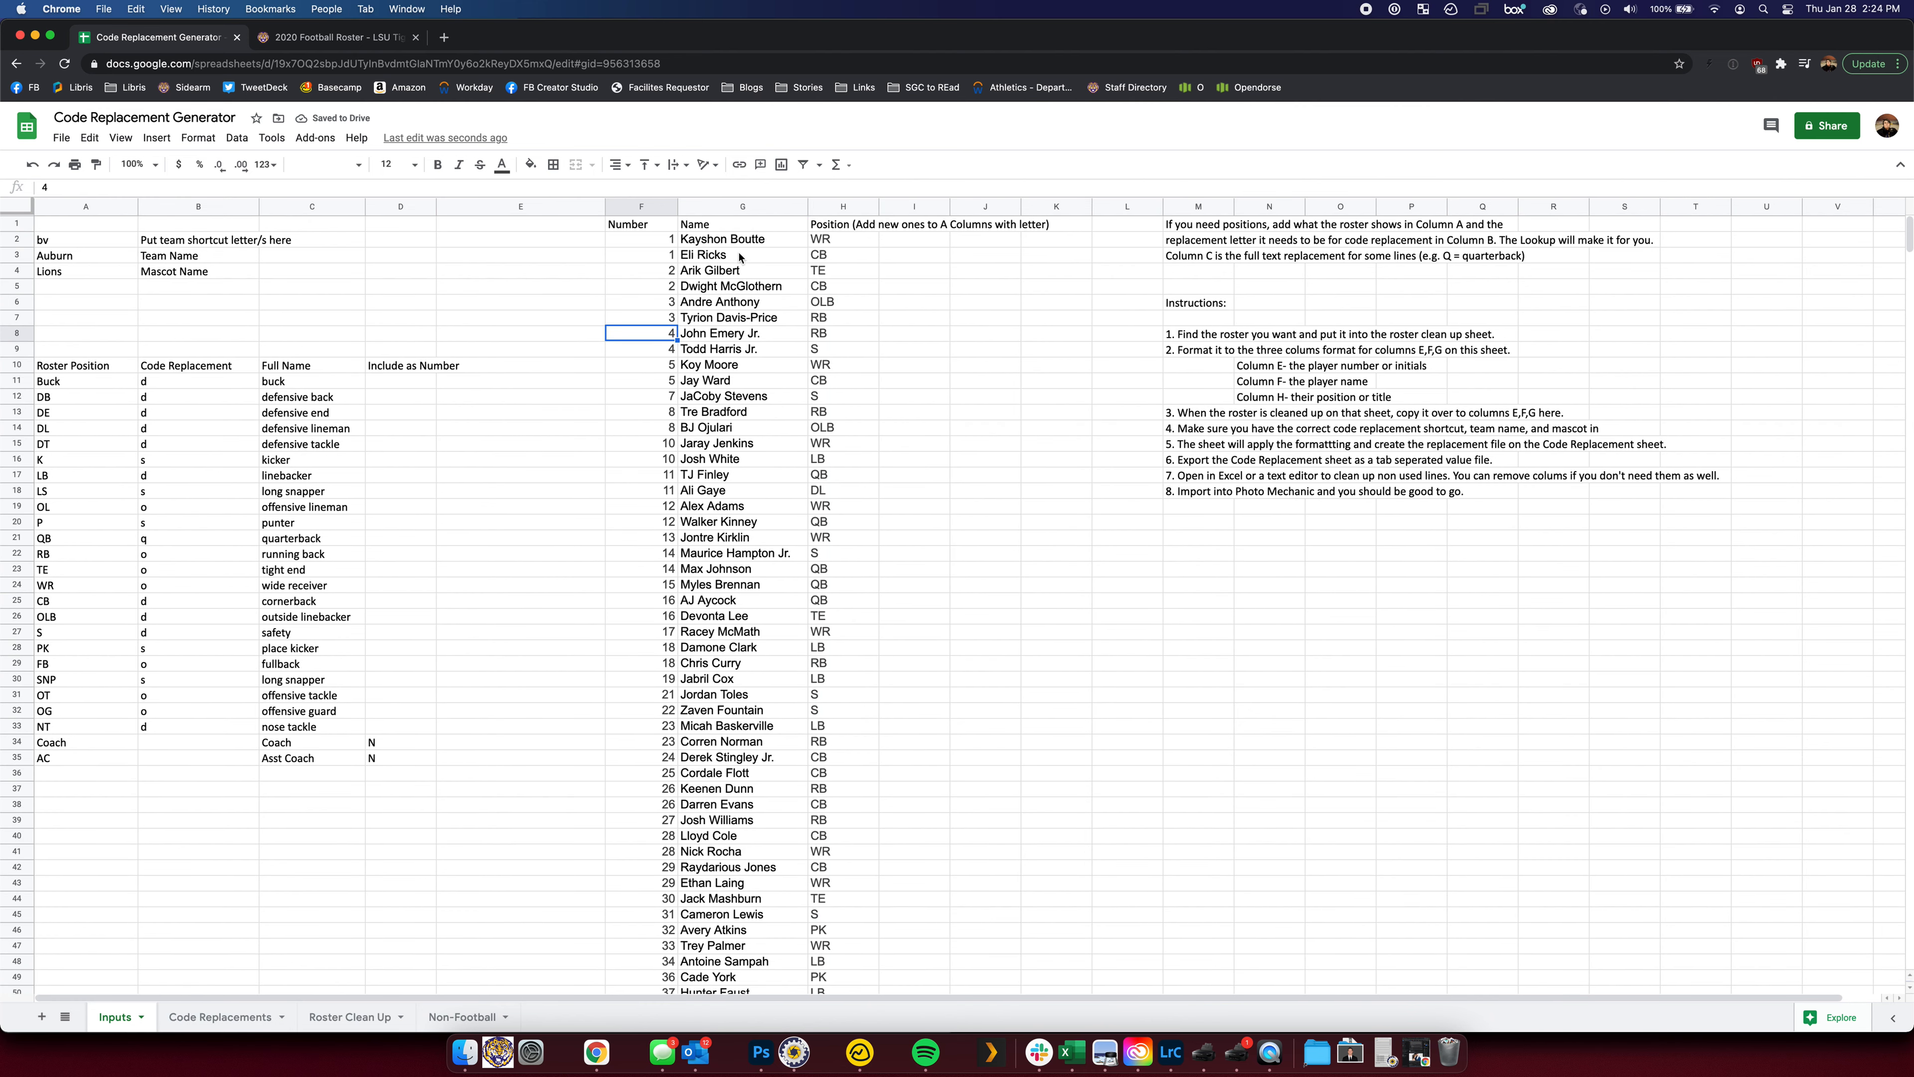
Check the first player's position code against the wide receiver code letter
{"action": "left_click", "coordinate": [844, 239]}
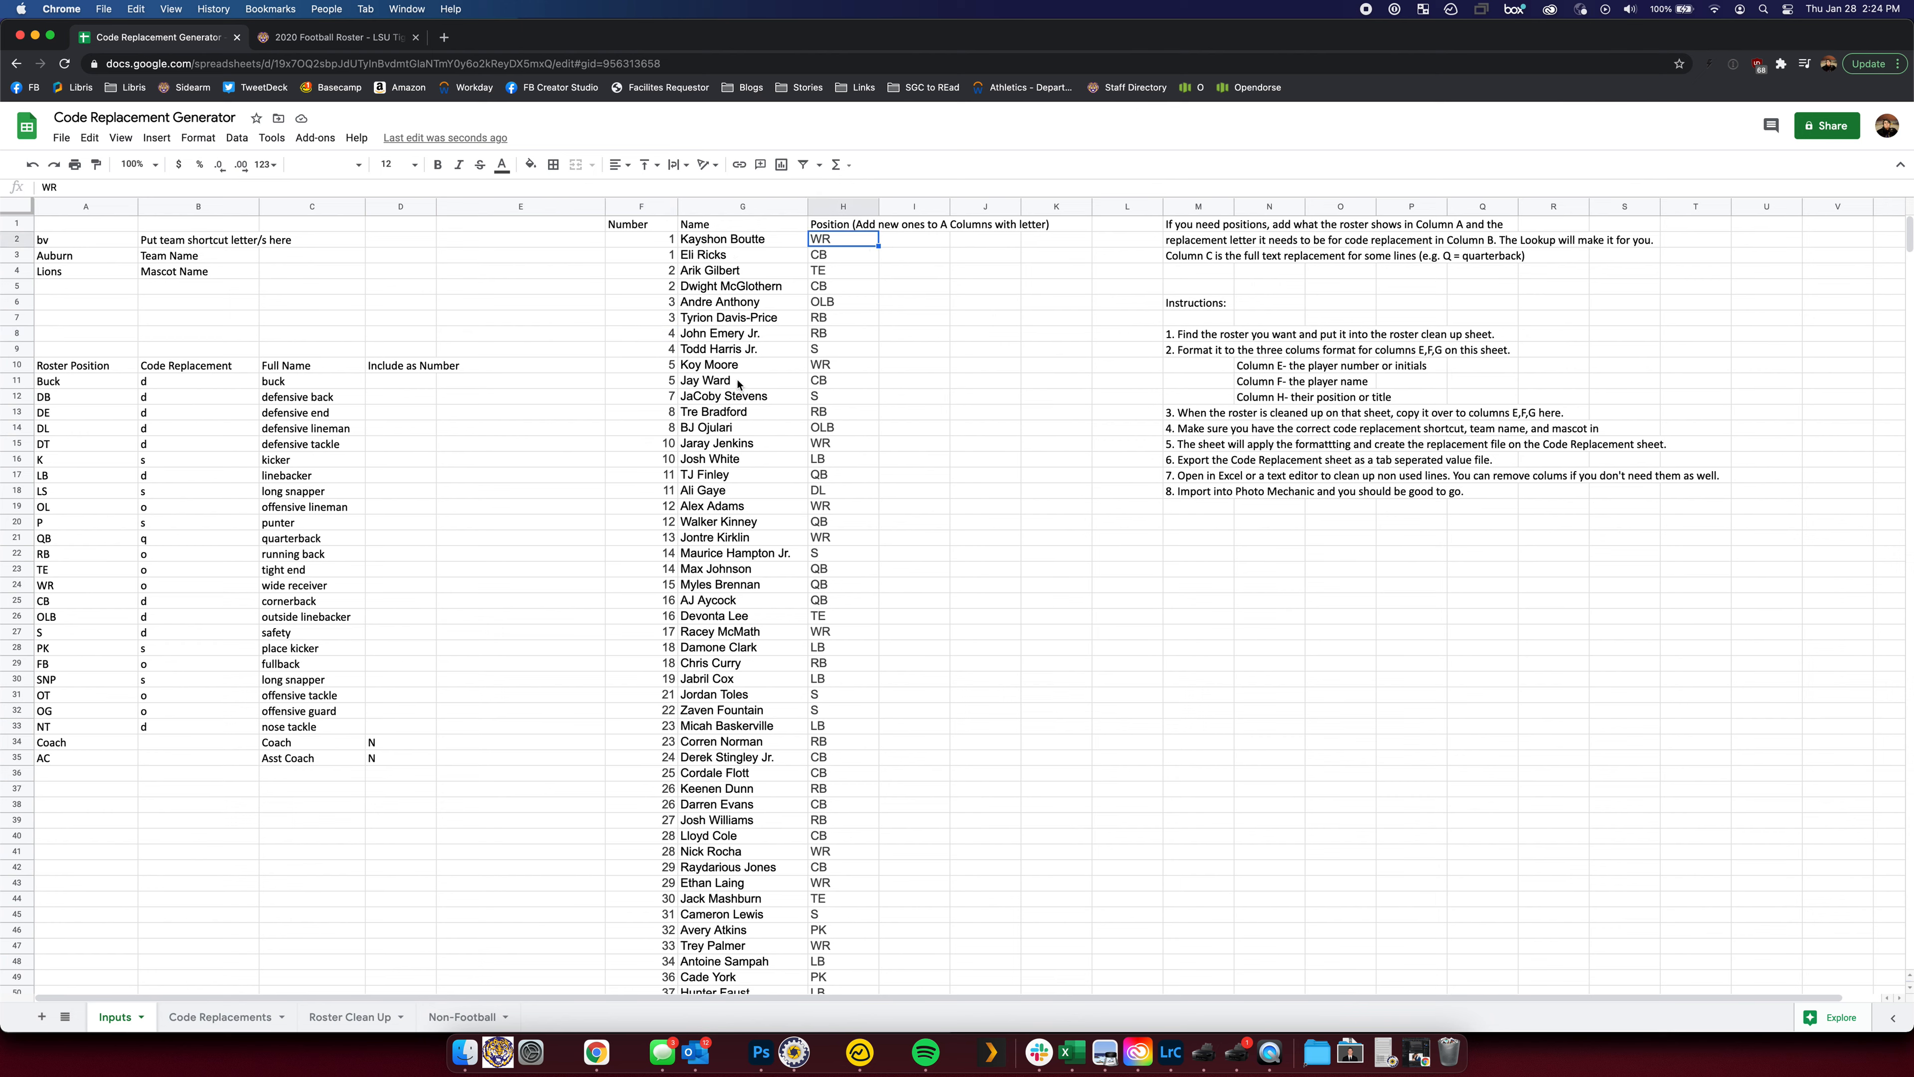
{"action": "left_click", "coordinate": [80, 587]}
{"action": "left_click", "coordinate": [149, 593]}
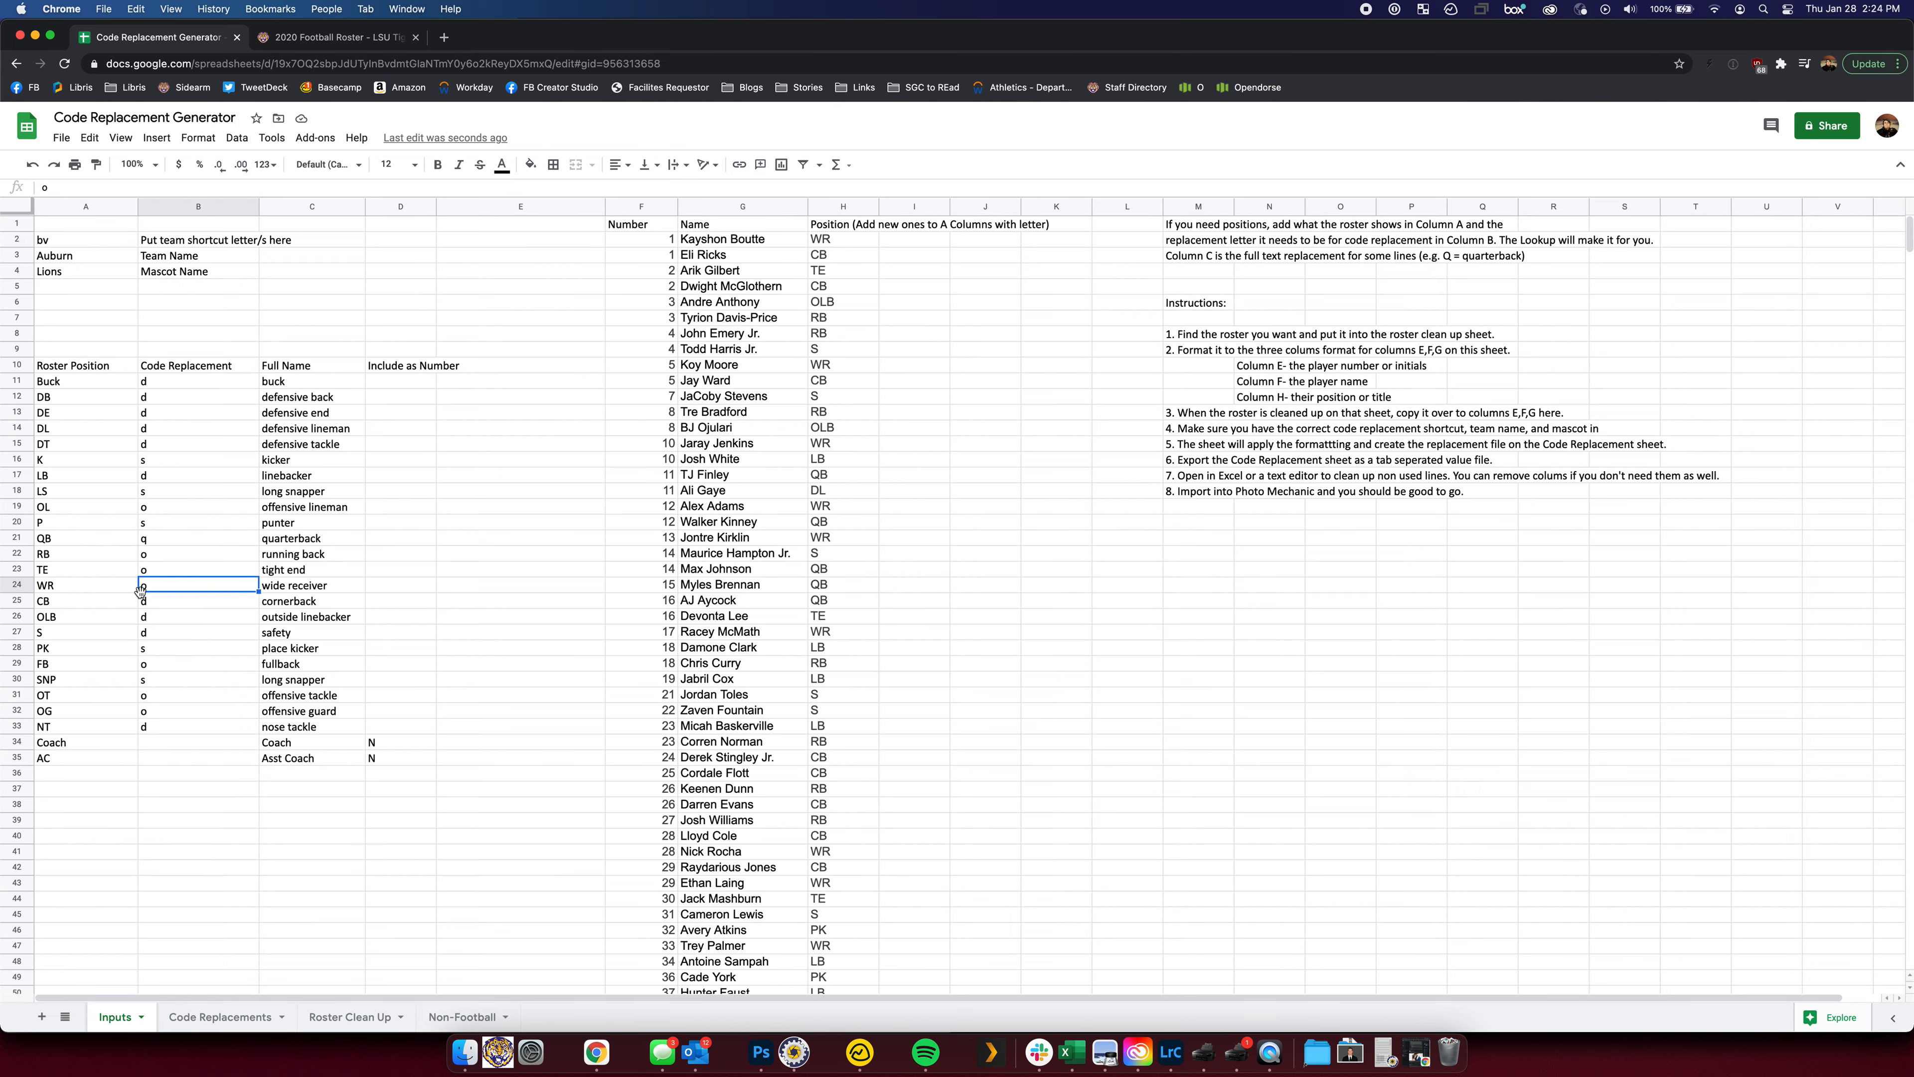
{"action": "left_click", "coordinate": [233, 1027]}
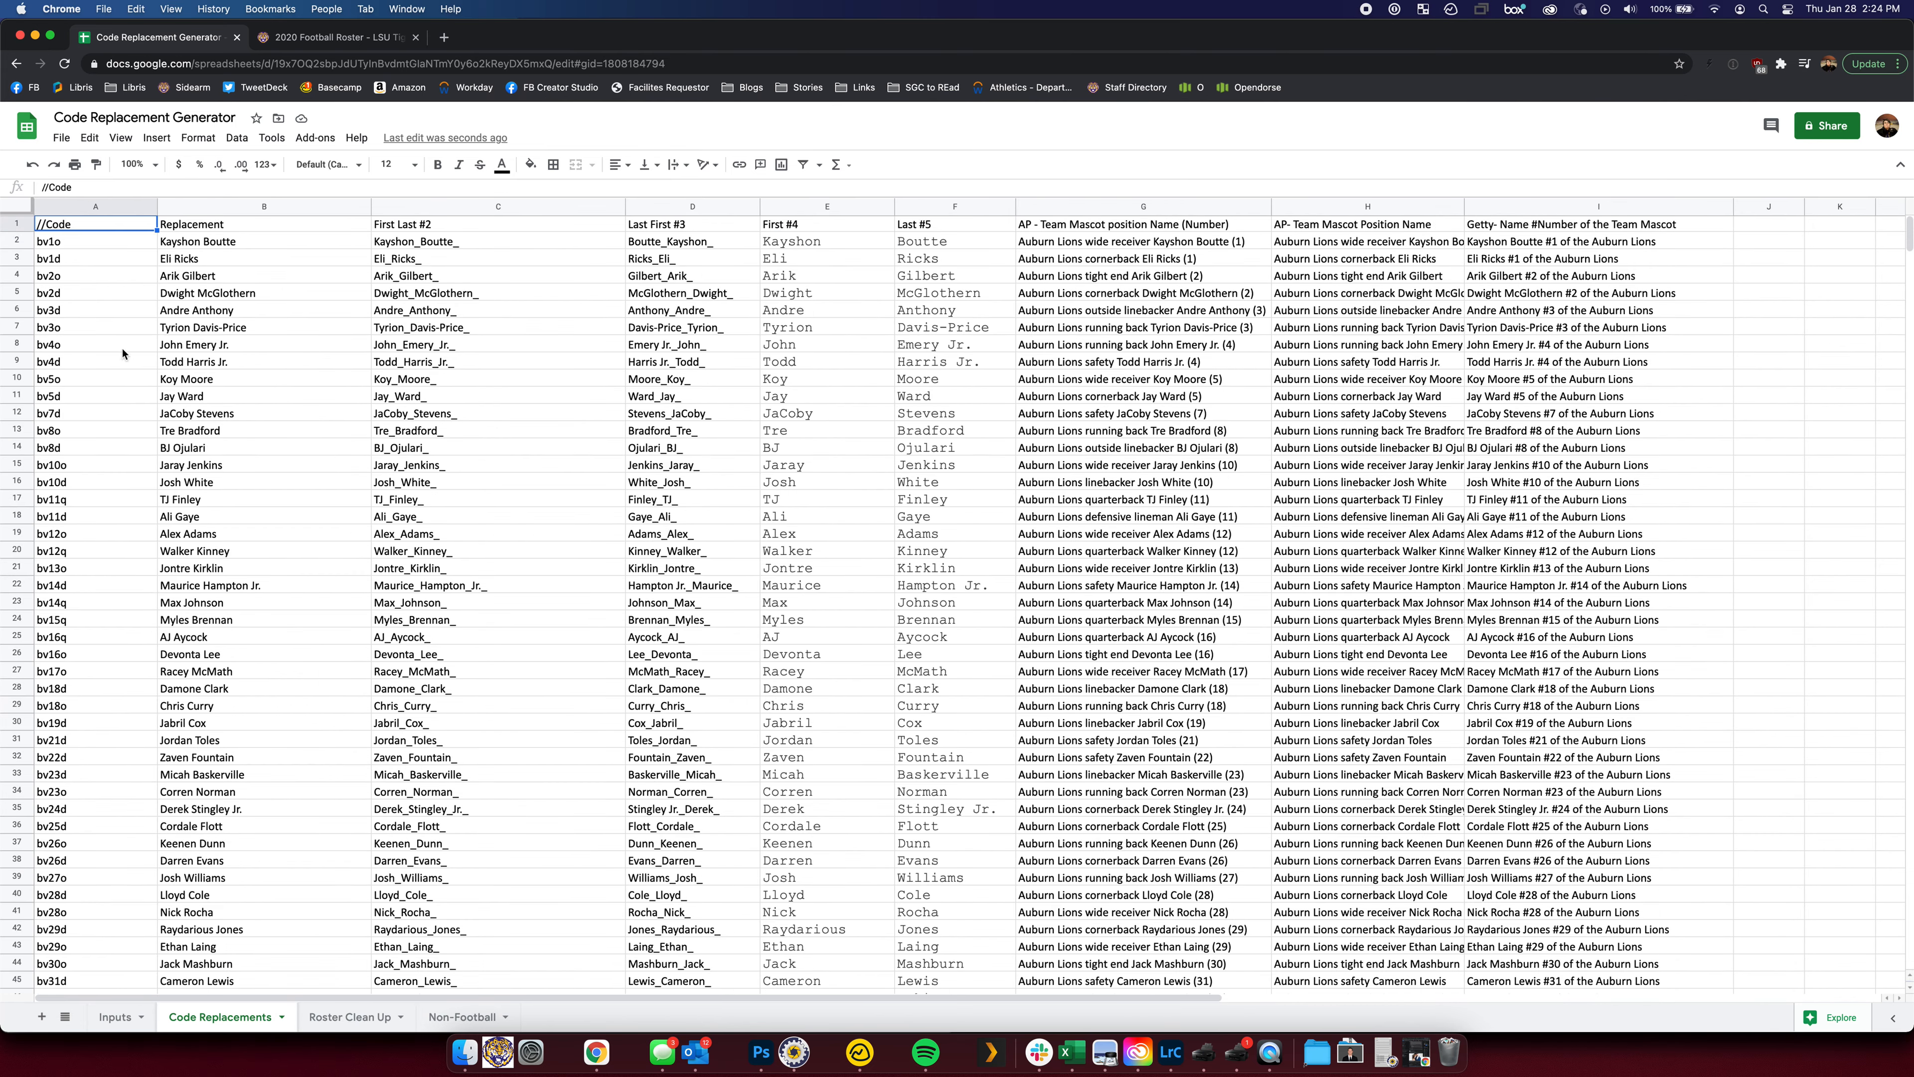
Enter fb, LSU and Tigers as the team shortcut, team name and mascot on Inputs
{"action": "left_click", "coordinate": [114, 1017]}
{"action": "left_click", "coordinate": [60, 239]}
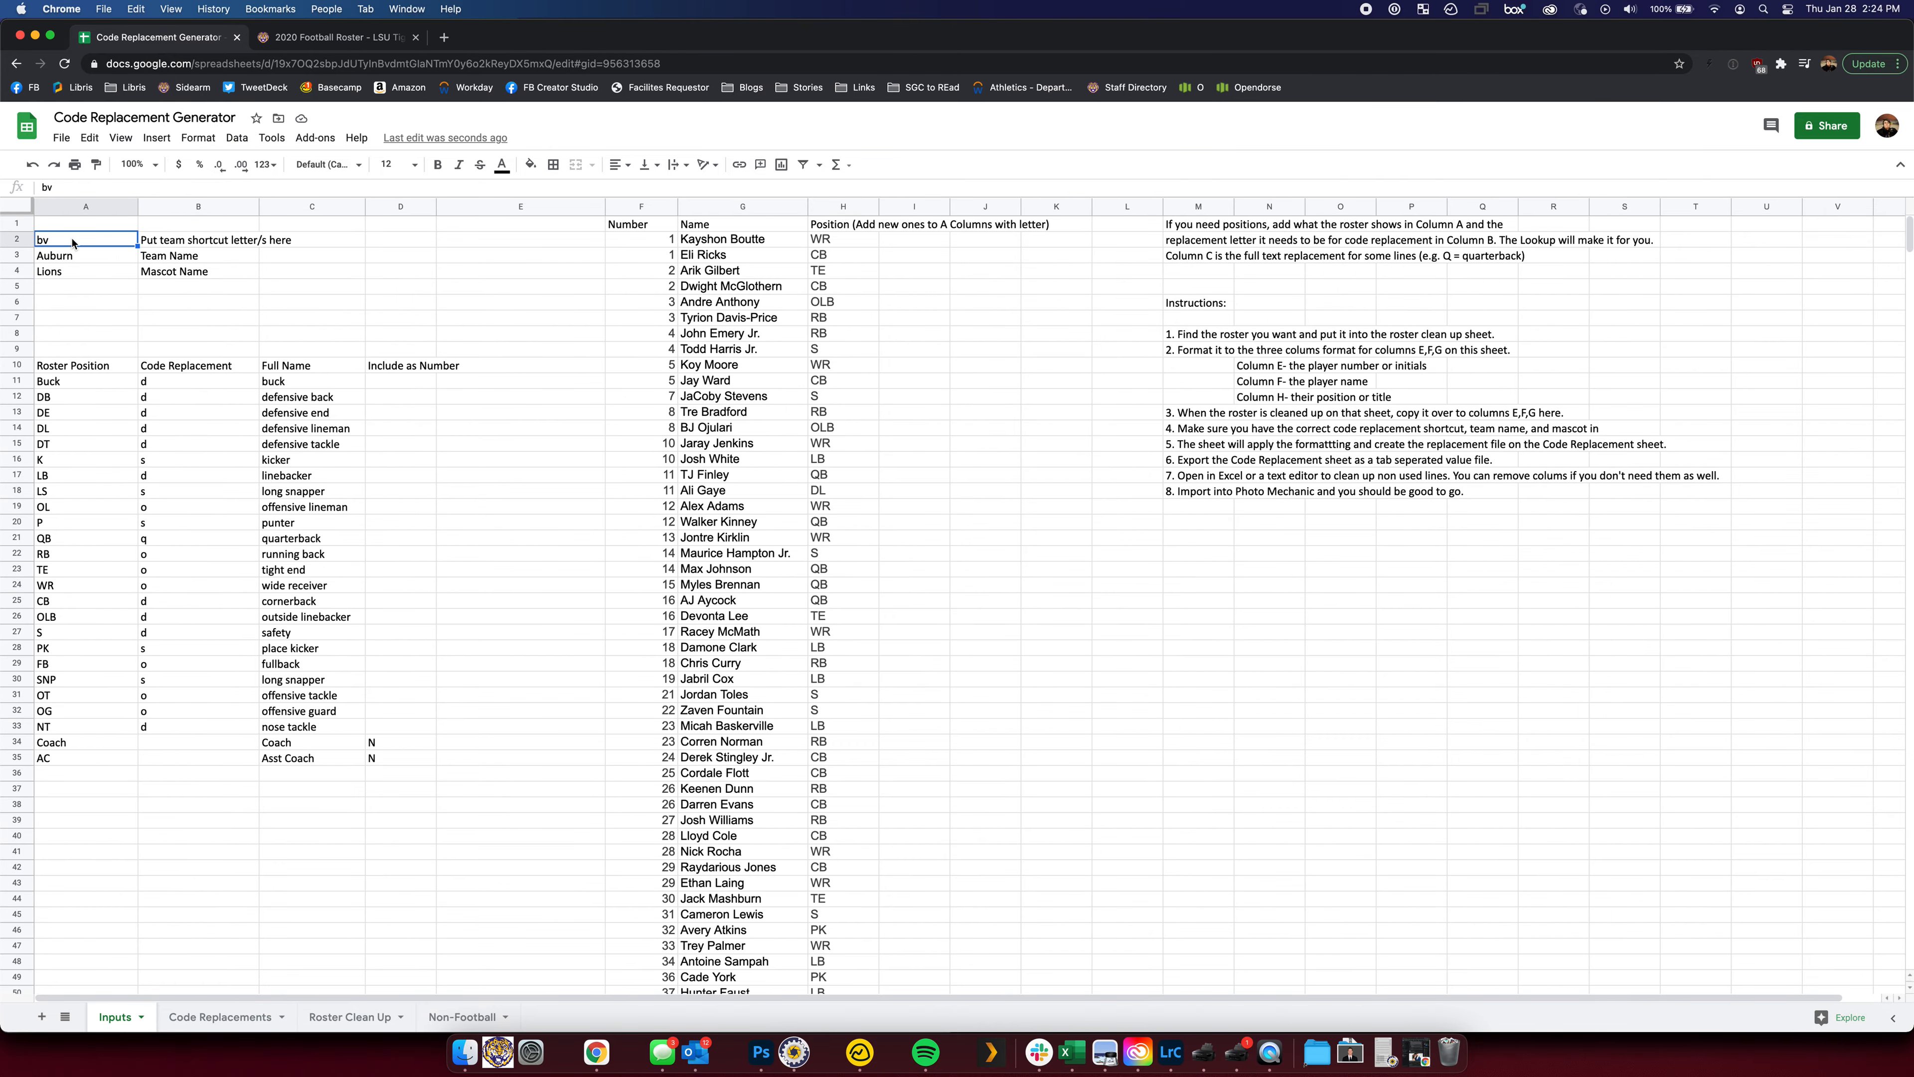
{"action": "type", "text": "fb"}
{"action": "key", "text": "Return"}
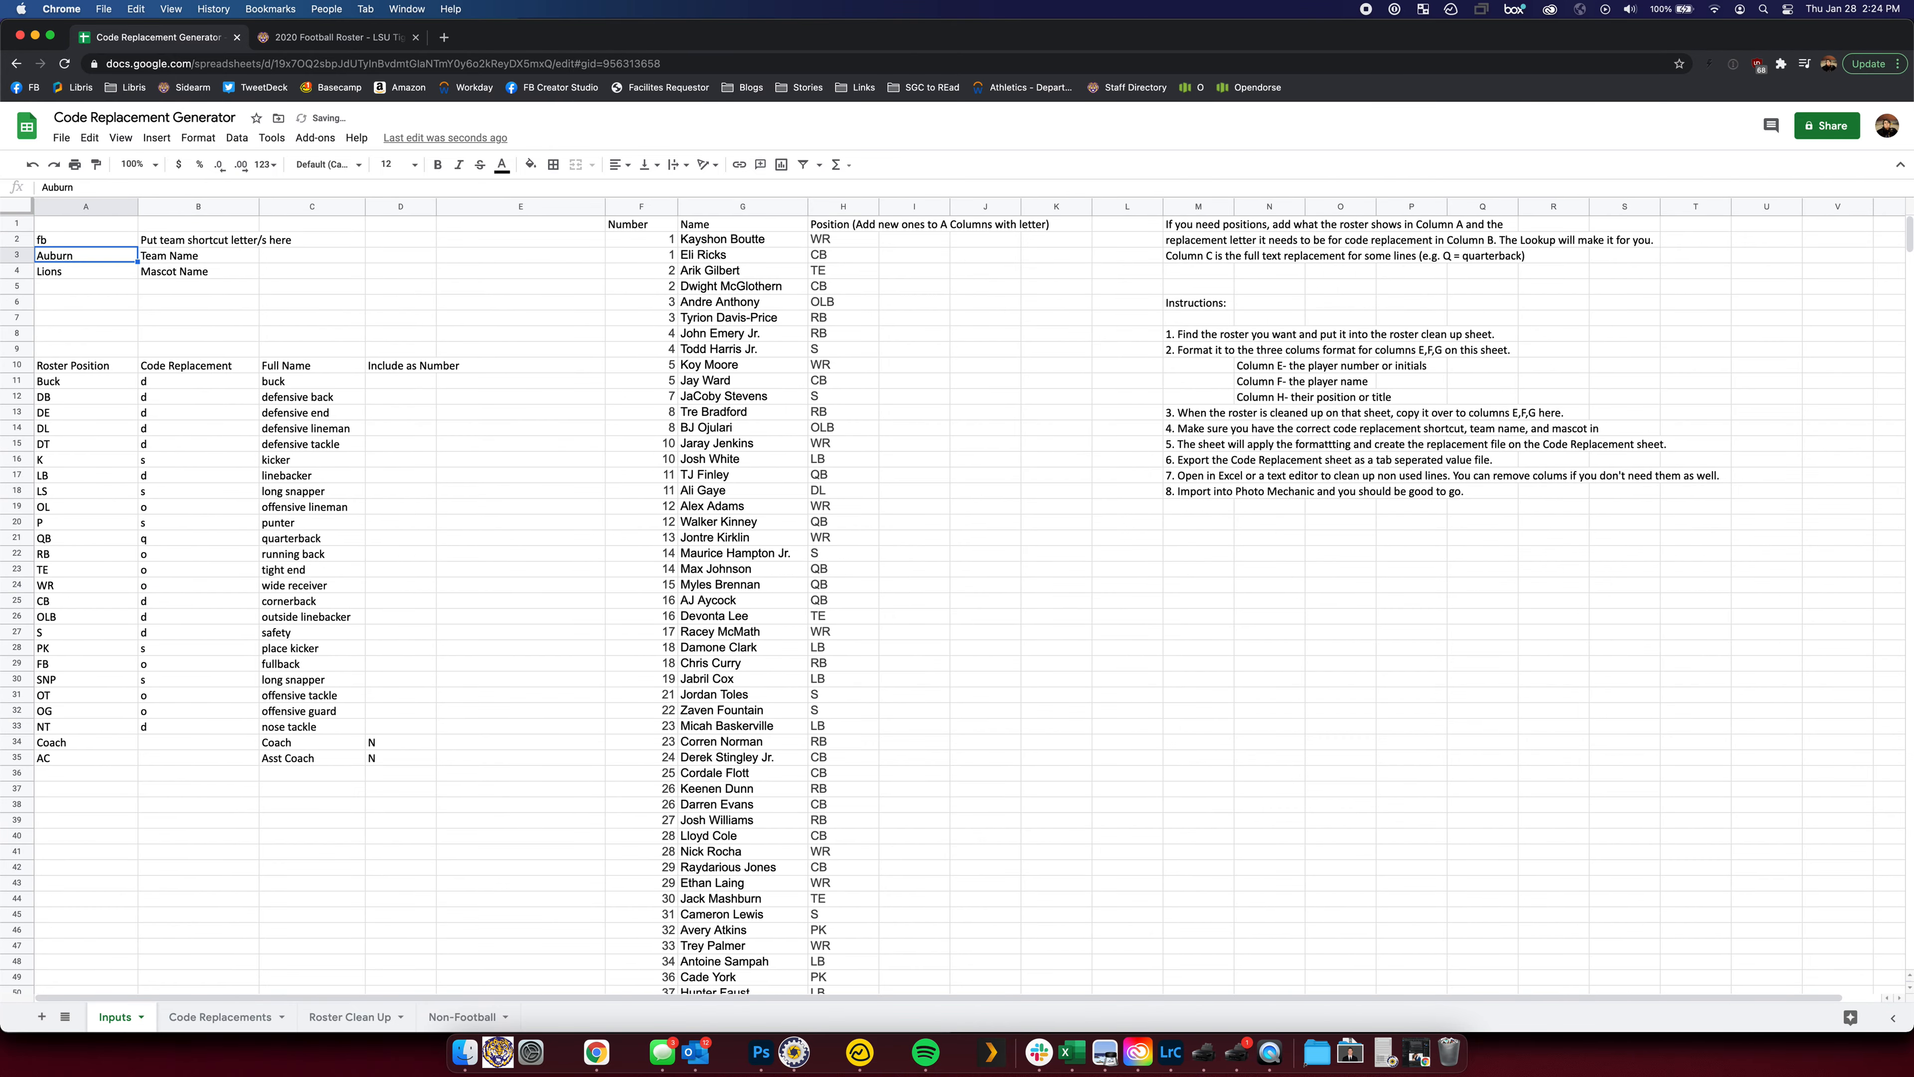
{"action": "type", "text": "LSU"}
{"action": "key", "text": "Return"}
{"action": "type", "text": "Tigers"}
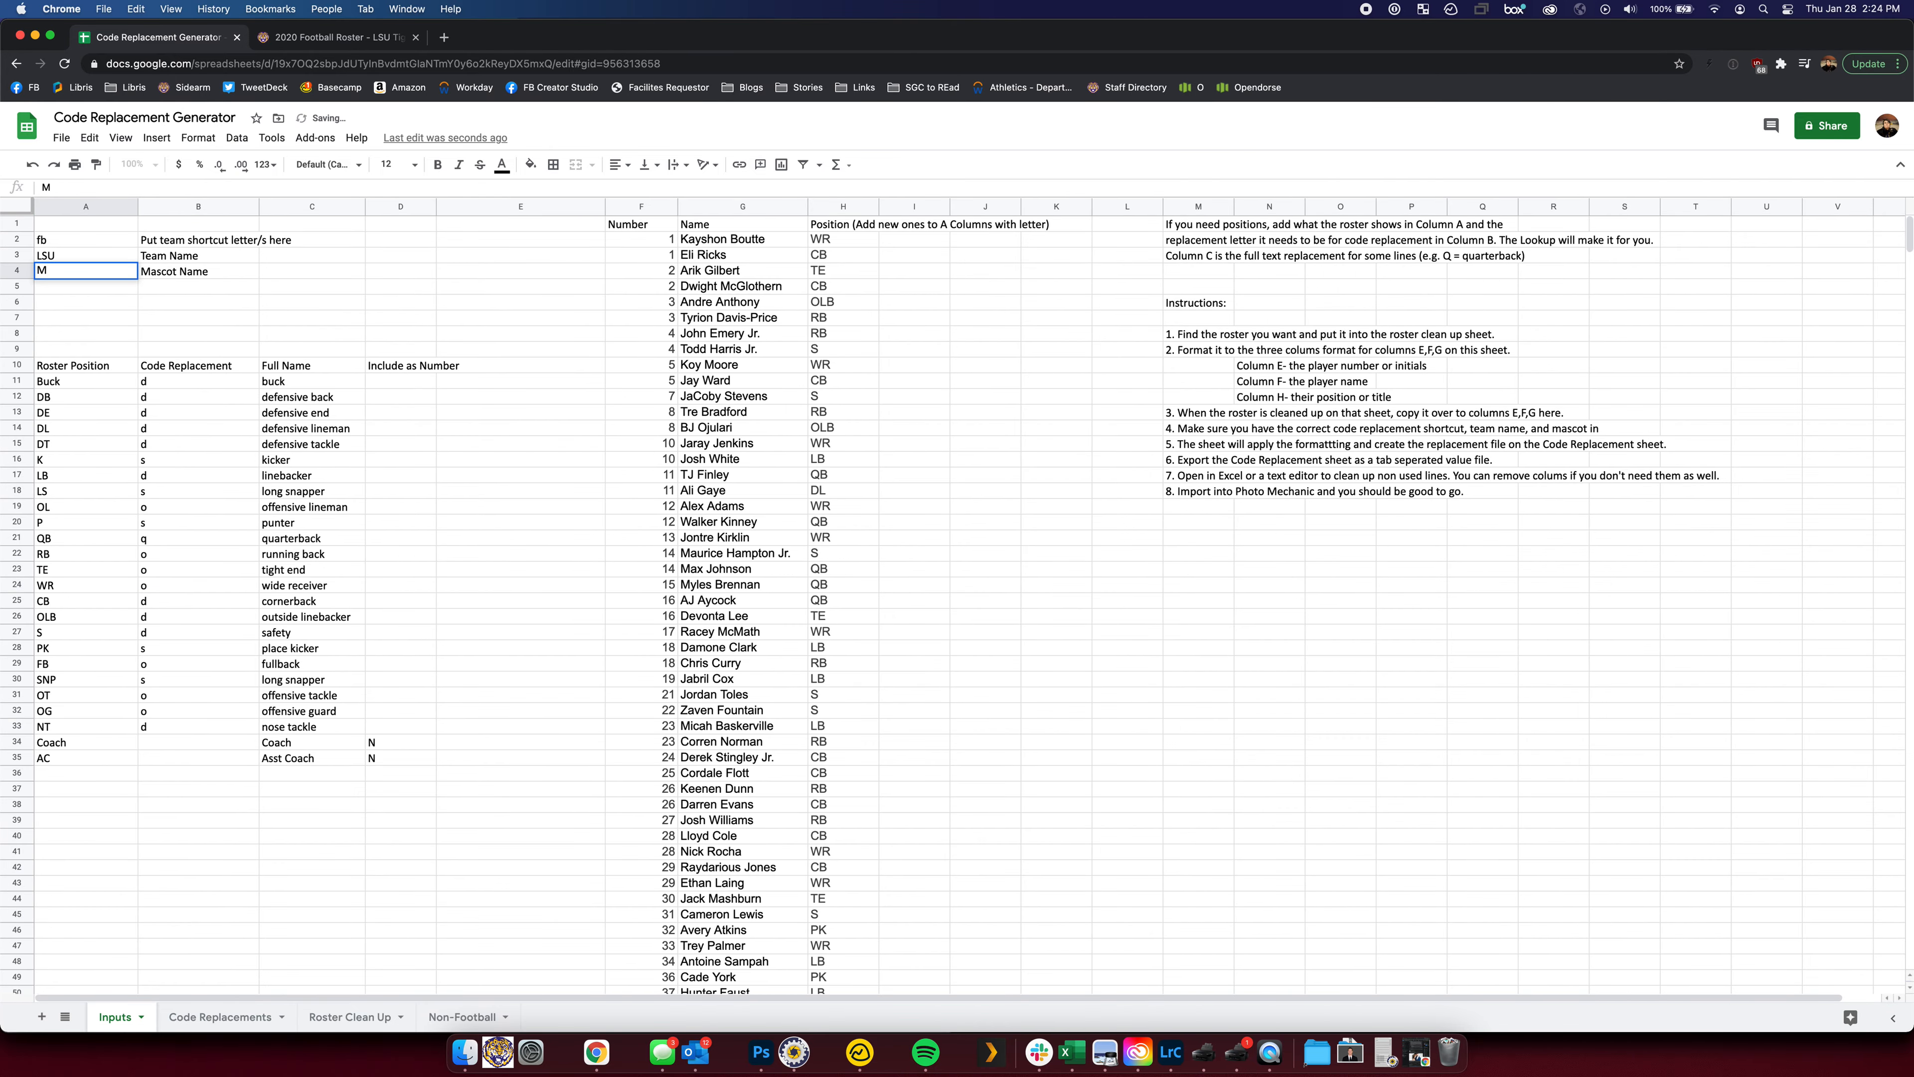
{"action": "key", "text": "Return"}
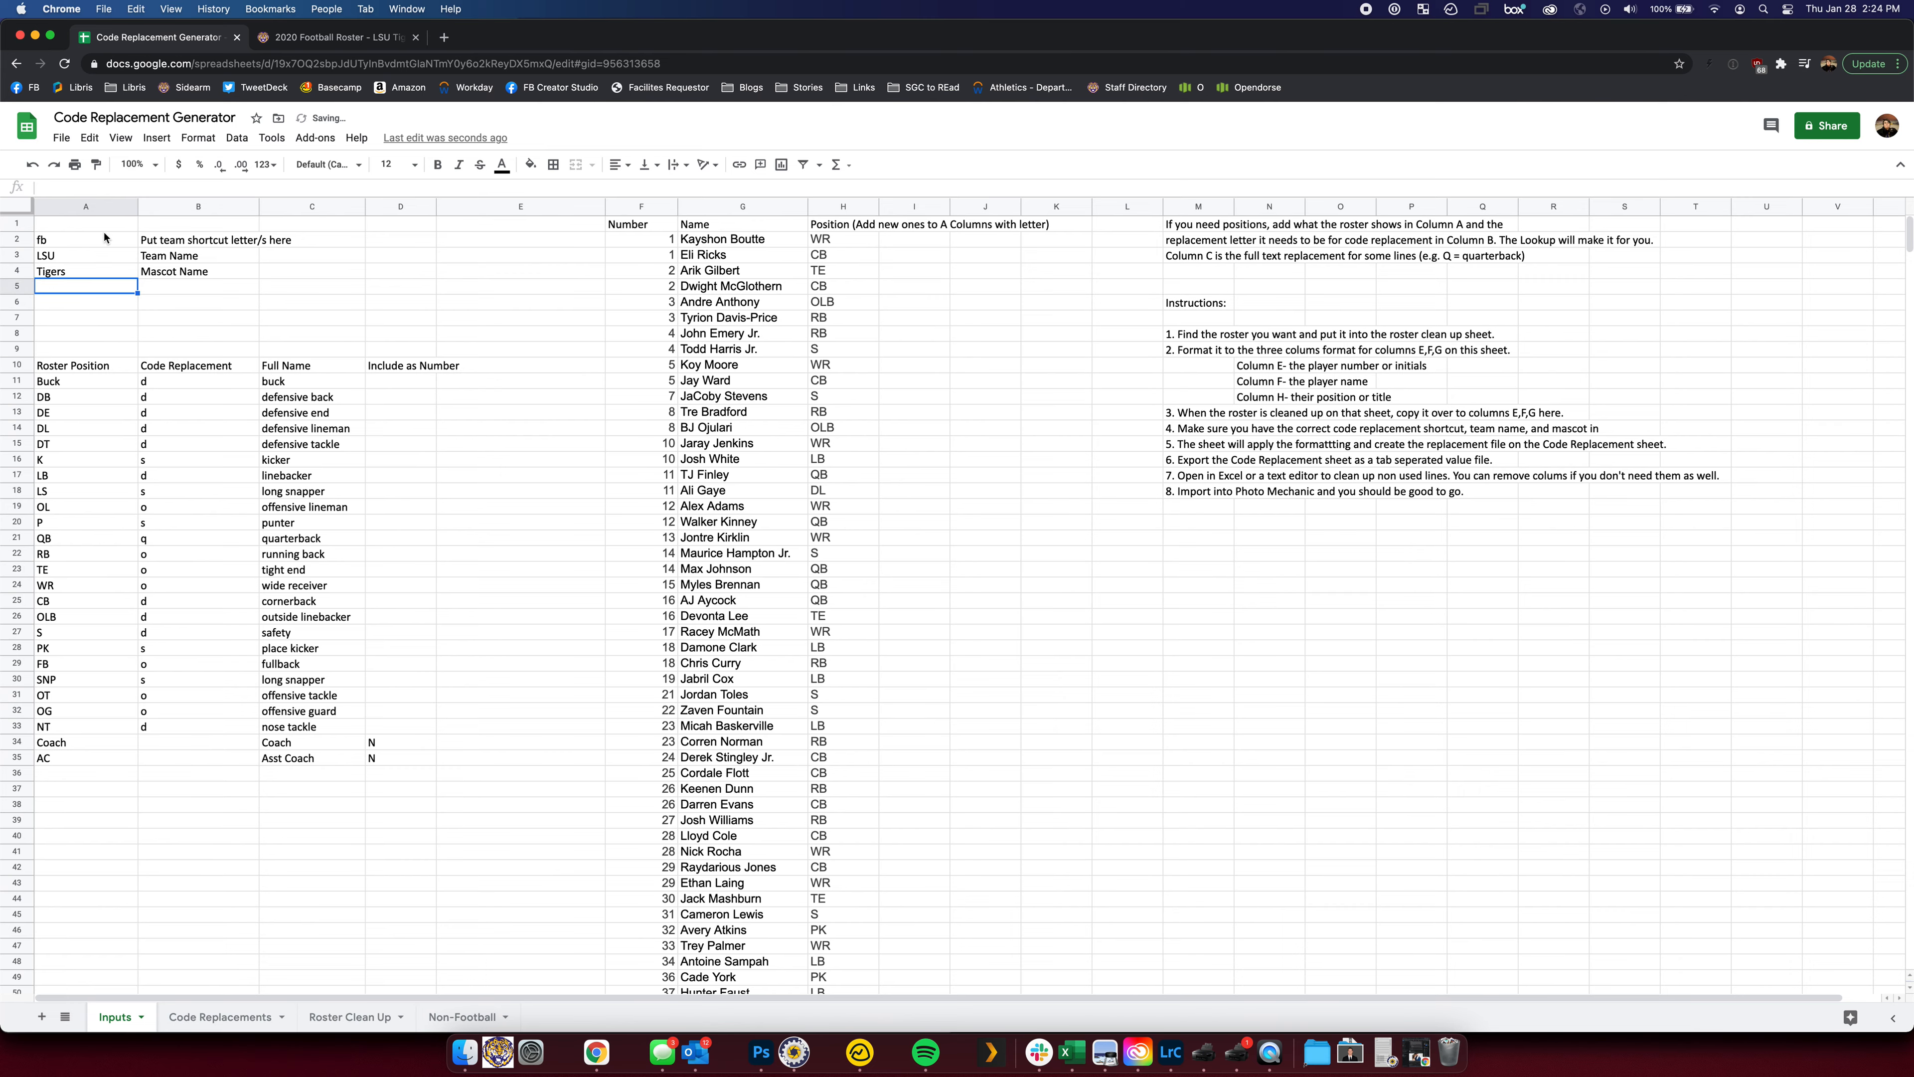
{"action": "left_click", "coordinate": [220, 1017]}
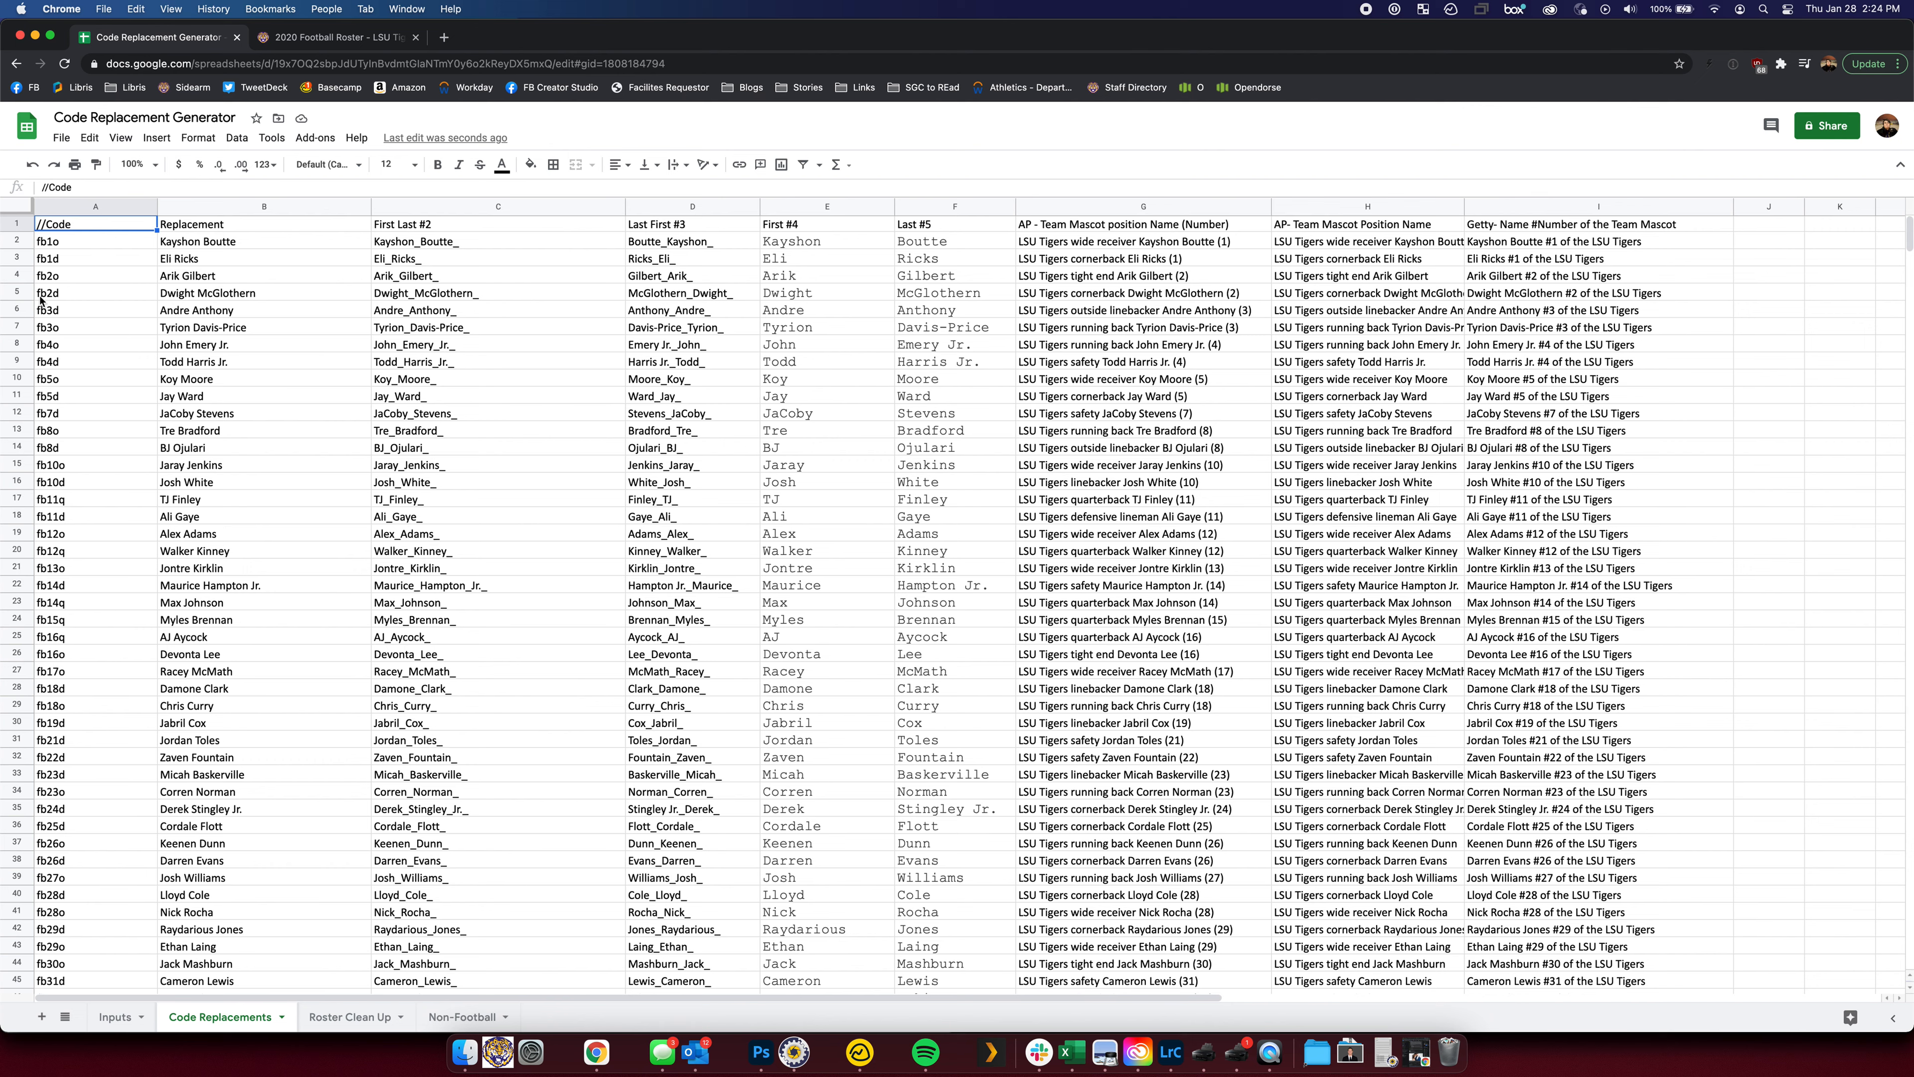
Compare the G2 and H2 formulas, then widen column H so captions show in full
{"action": "left_click", "coordinate": [175, 247]}
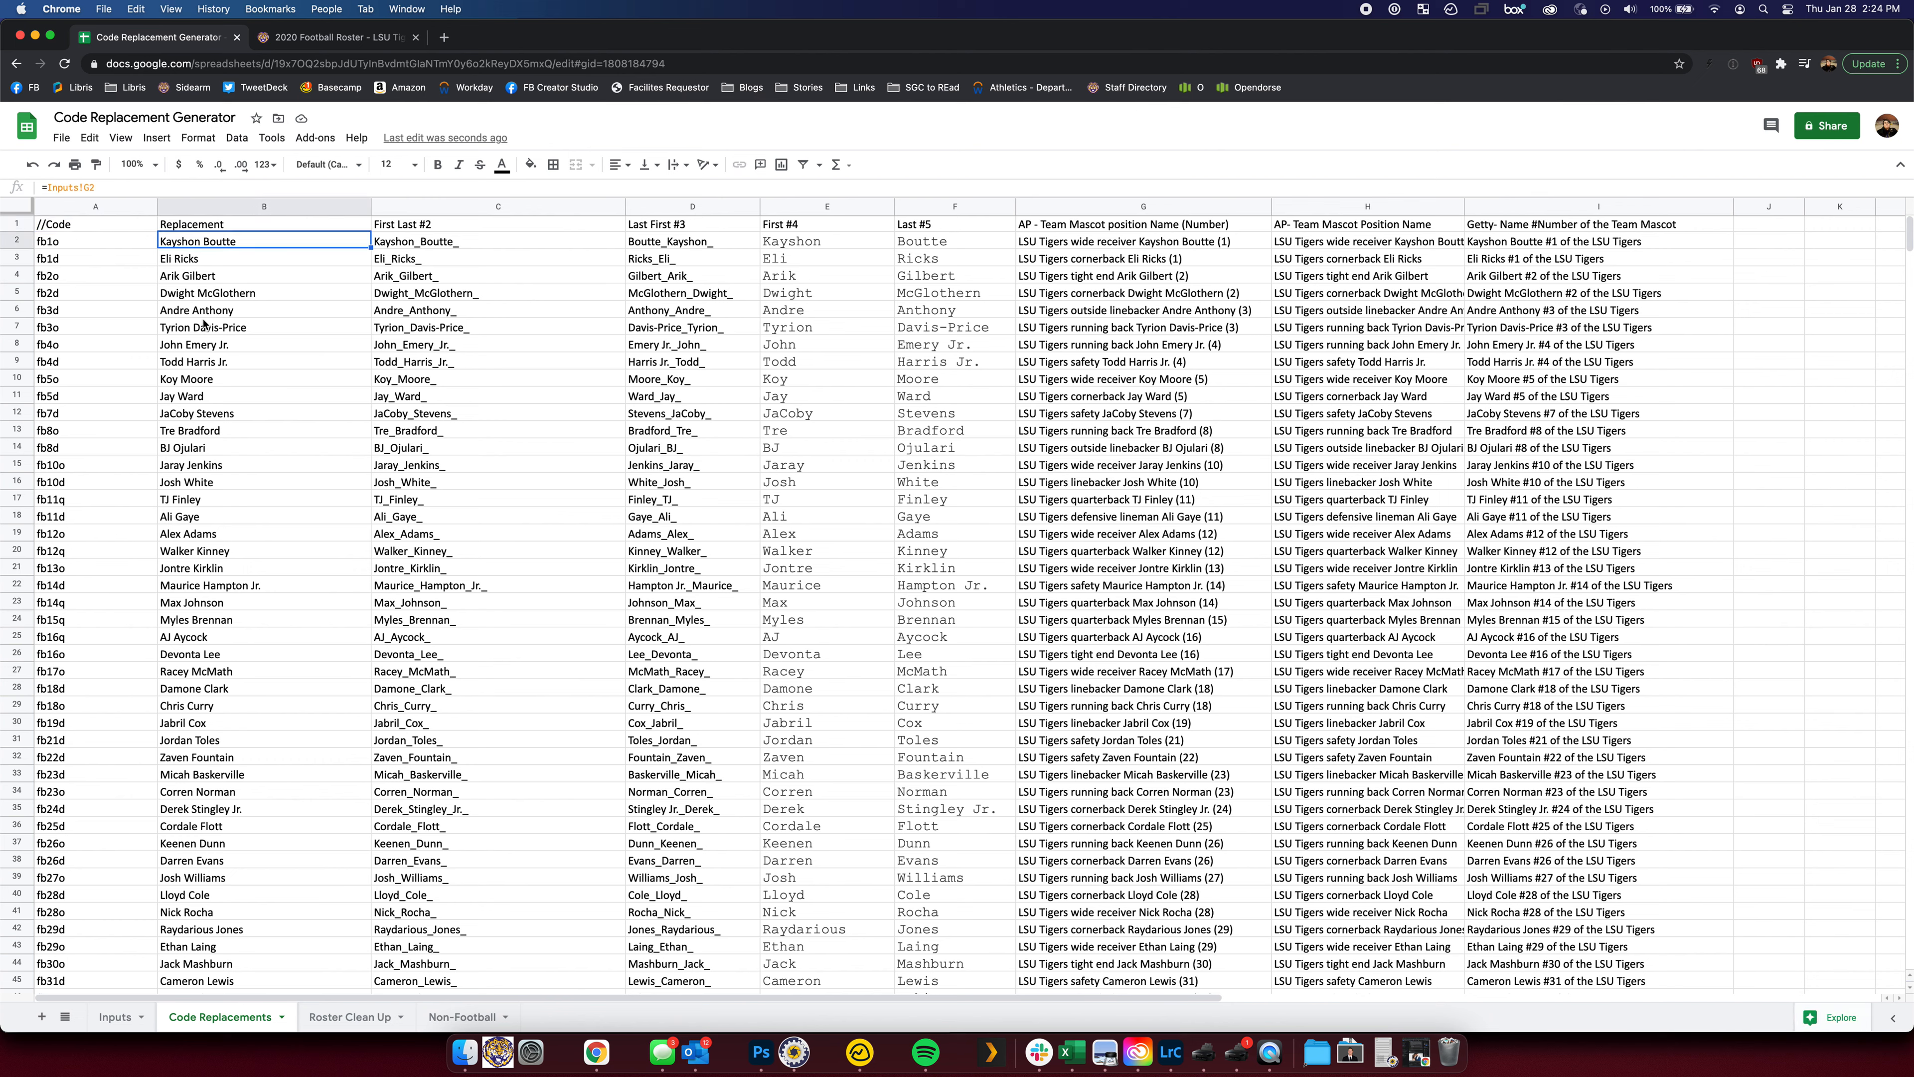
{"action": "key", "text": "Right"}
{"action": "key", "text": "Right"}
{"action": "key", "text": "Right"}
{"action": "key", "text": "Right"}
{"action": "key", "text": "Right"}
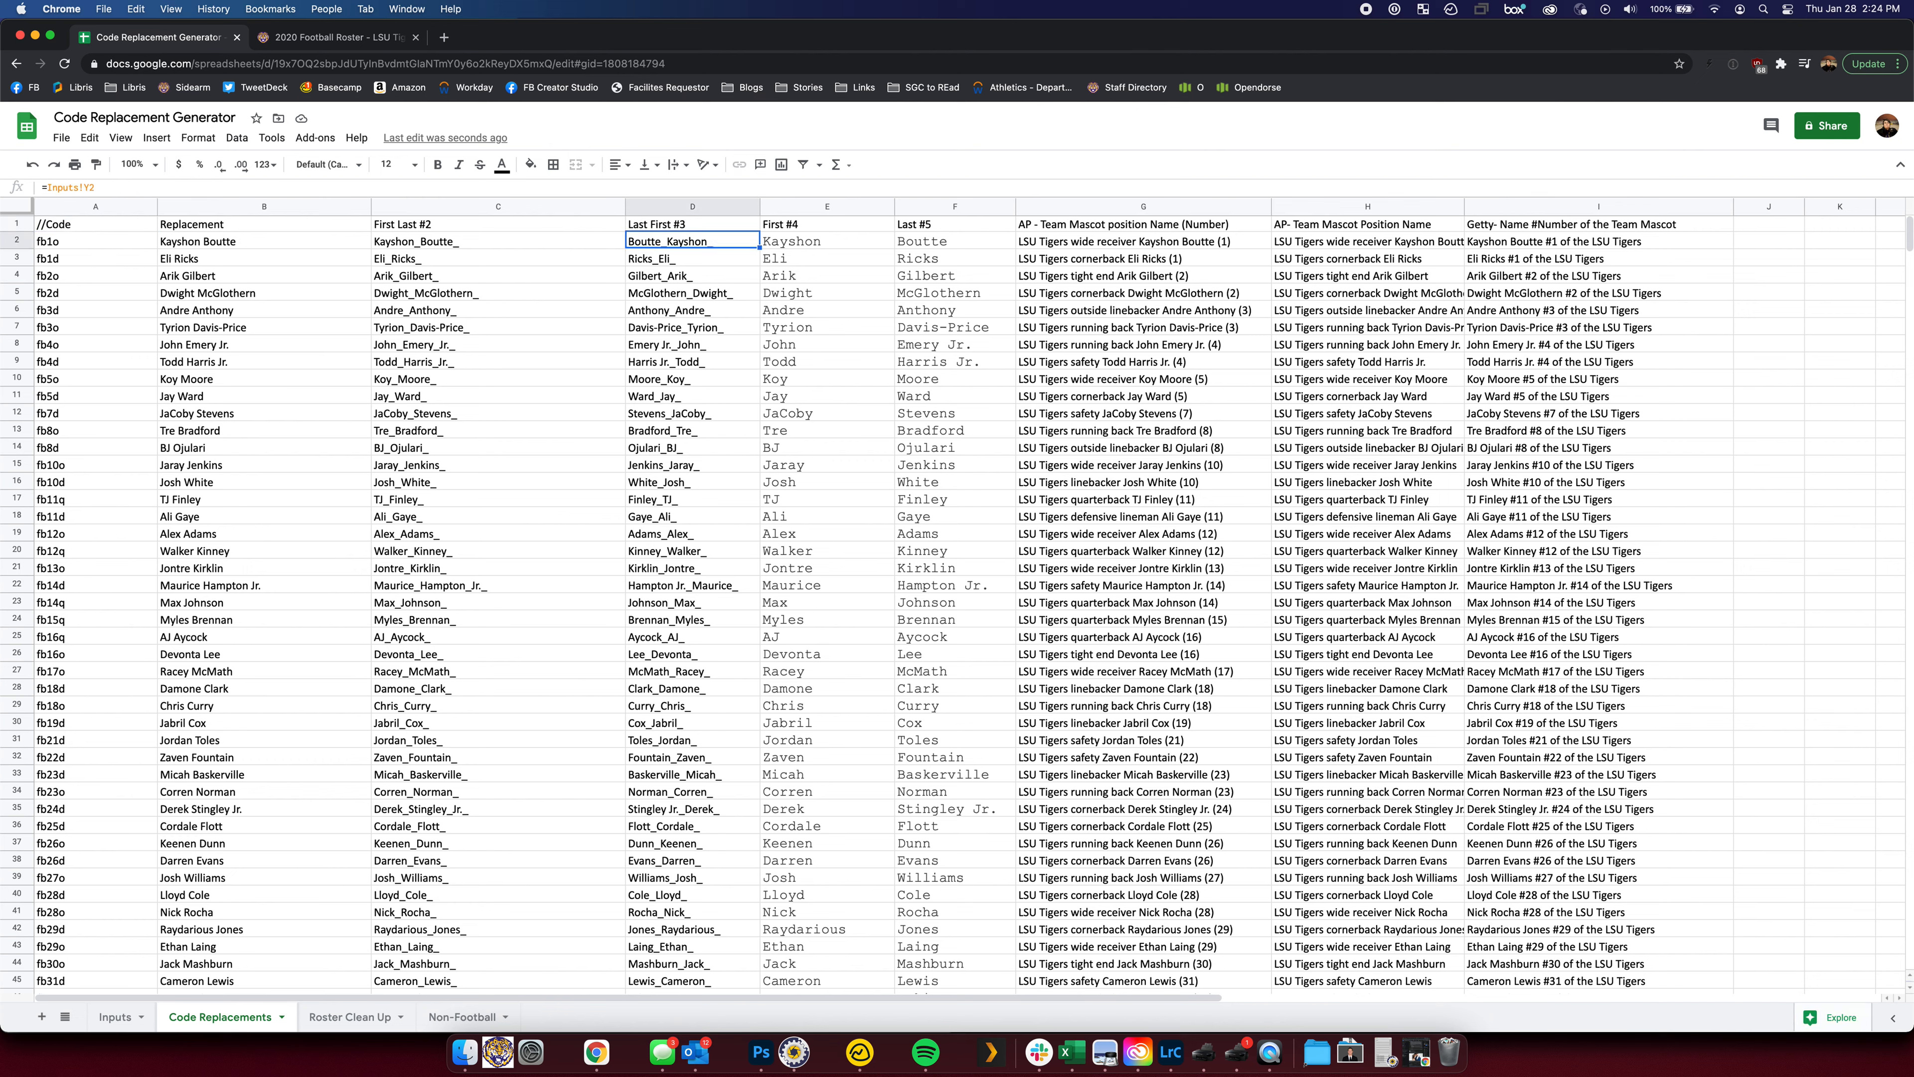
{"action": "key", "text": "Right"}
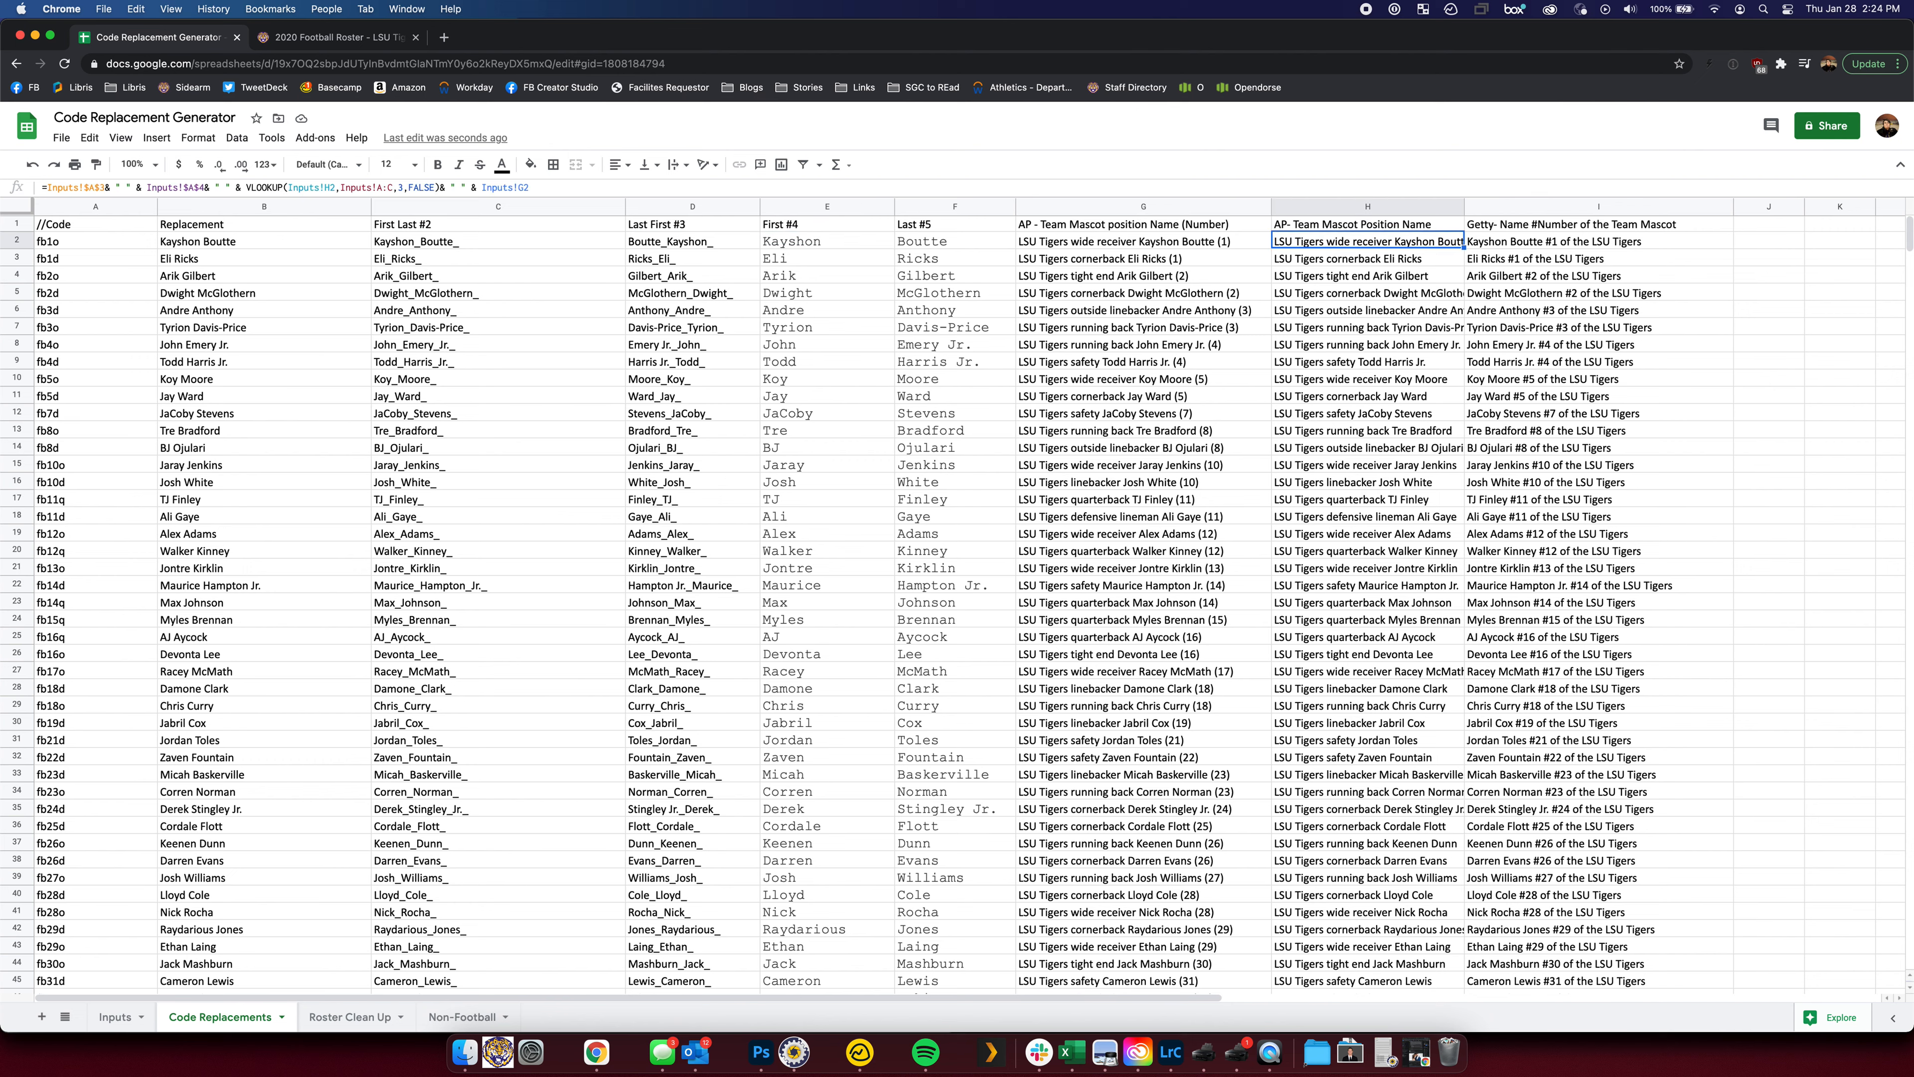
{"action": "key", "text": "Left"}
{"action": "key", "text": "Right"}
{"action": "key", "text": "Left"}
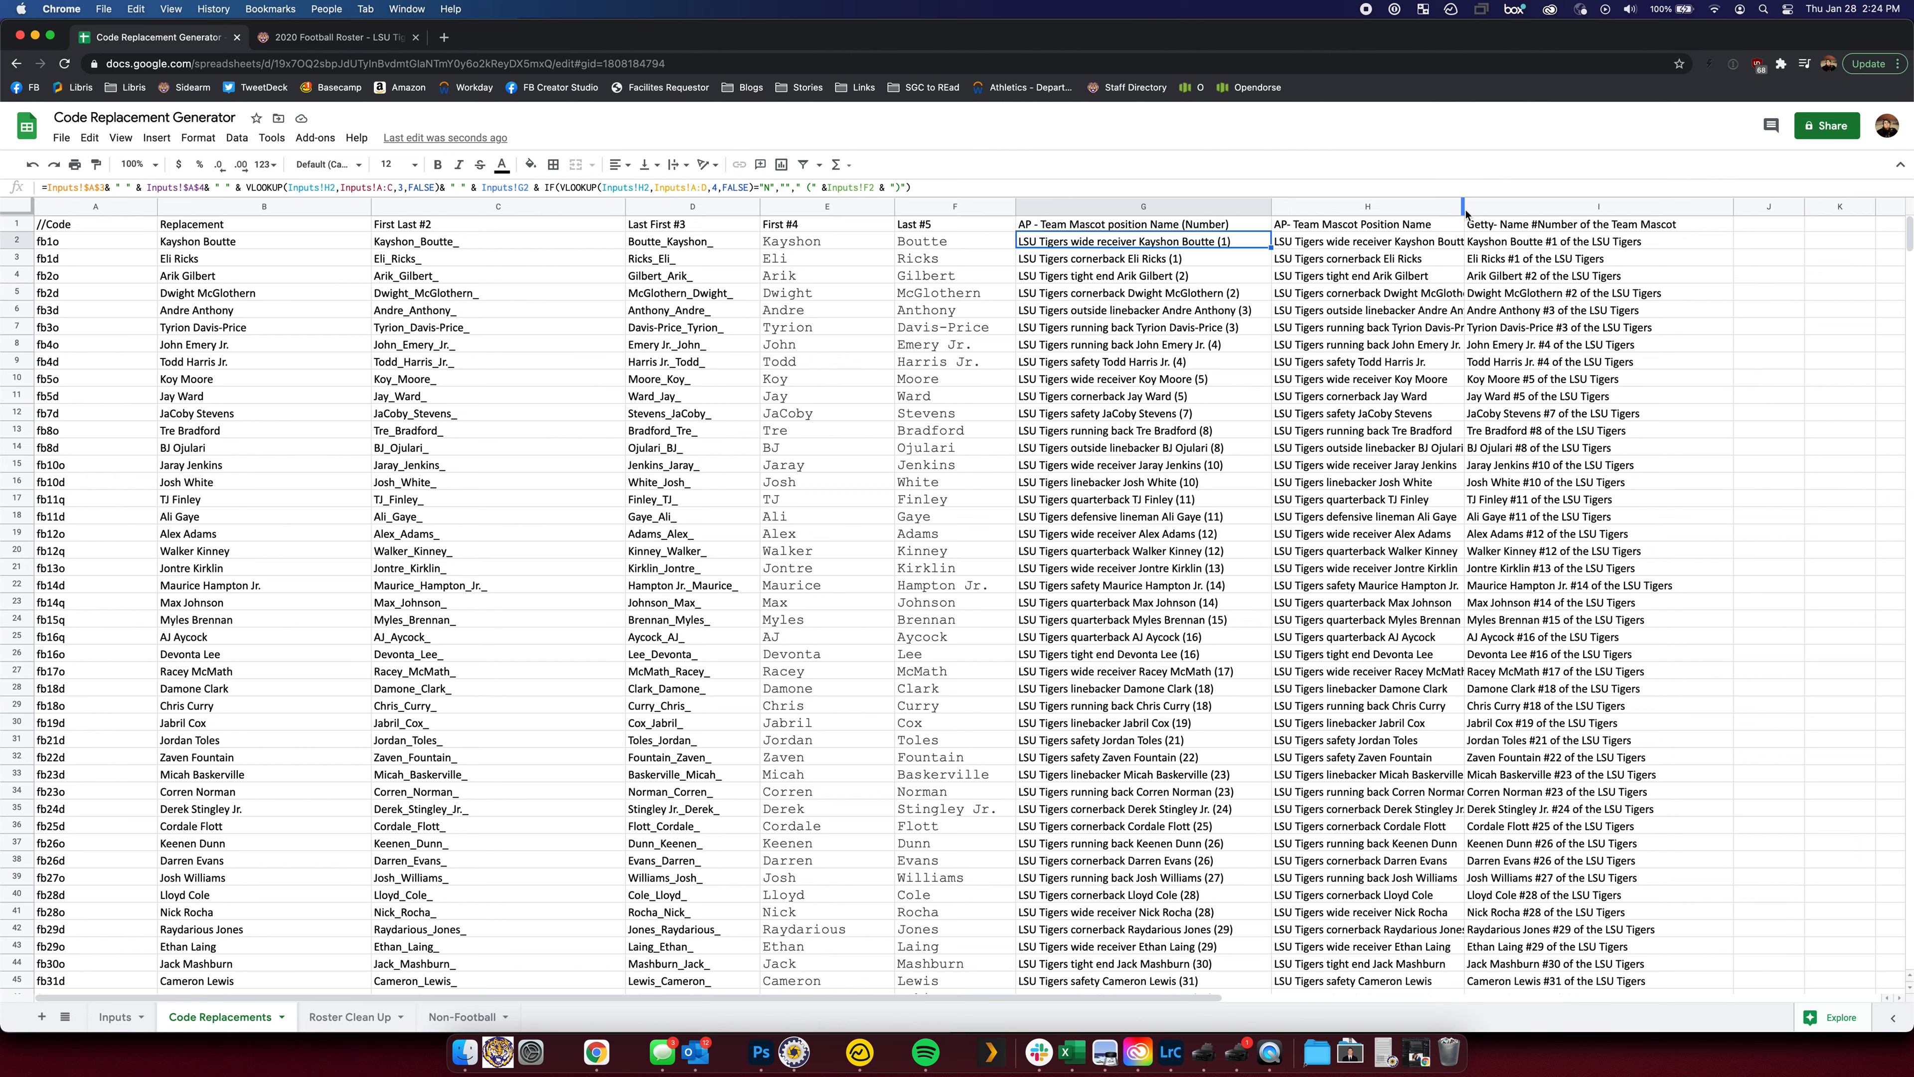
{"action": "left_click_drag", "start_coordinate": [1462, 212], "coordinate": [1488, 211]}
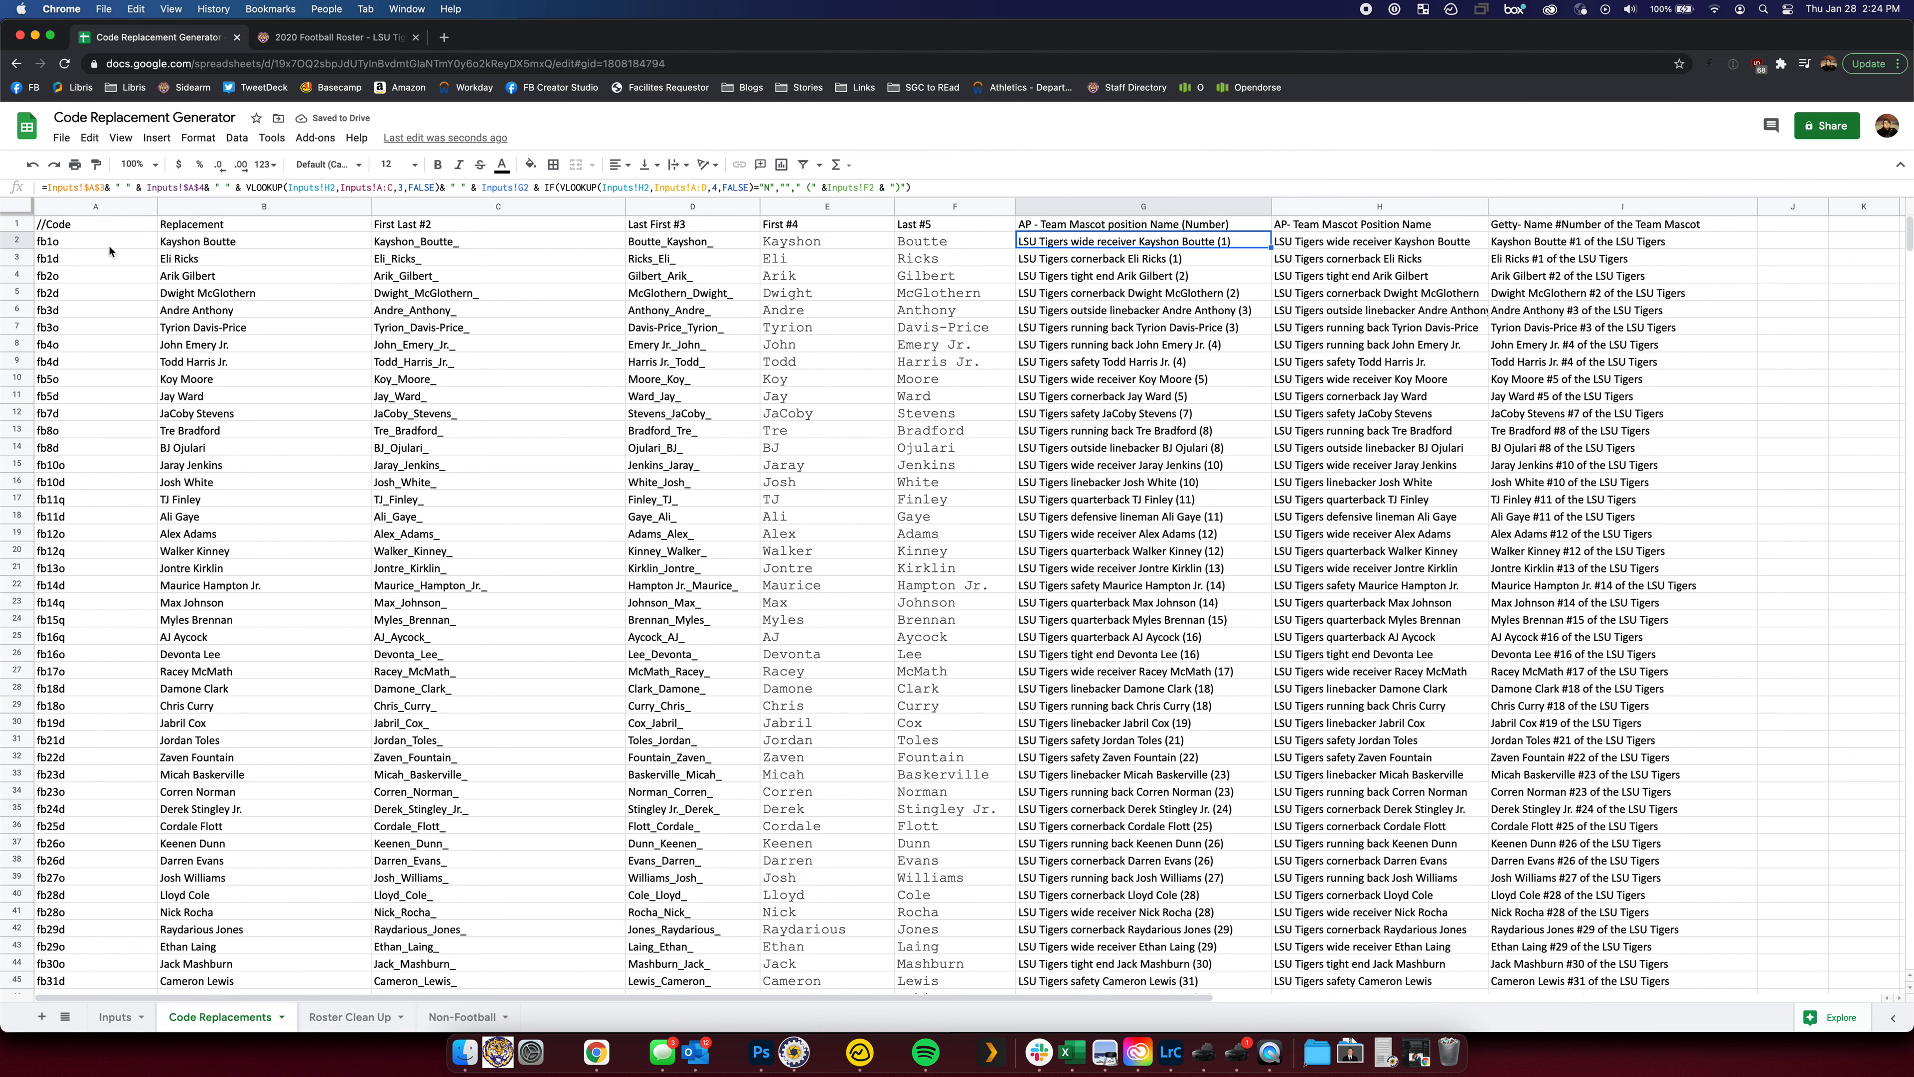
Run a system search for the code 'fb1o#8'
{"action": "key", "text": "super+space"}
{"action": "type", "text": "fb10"}
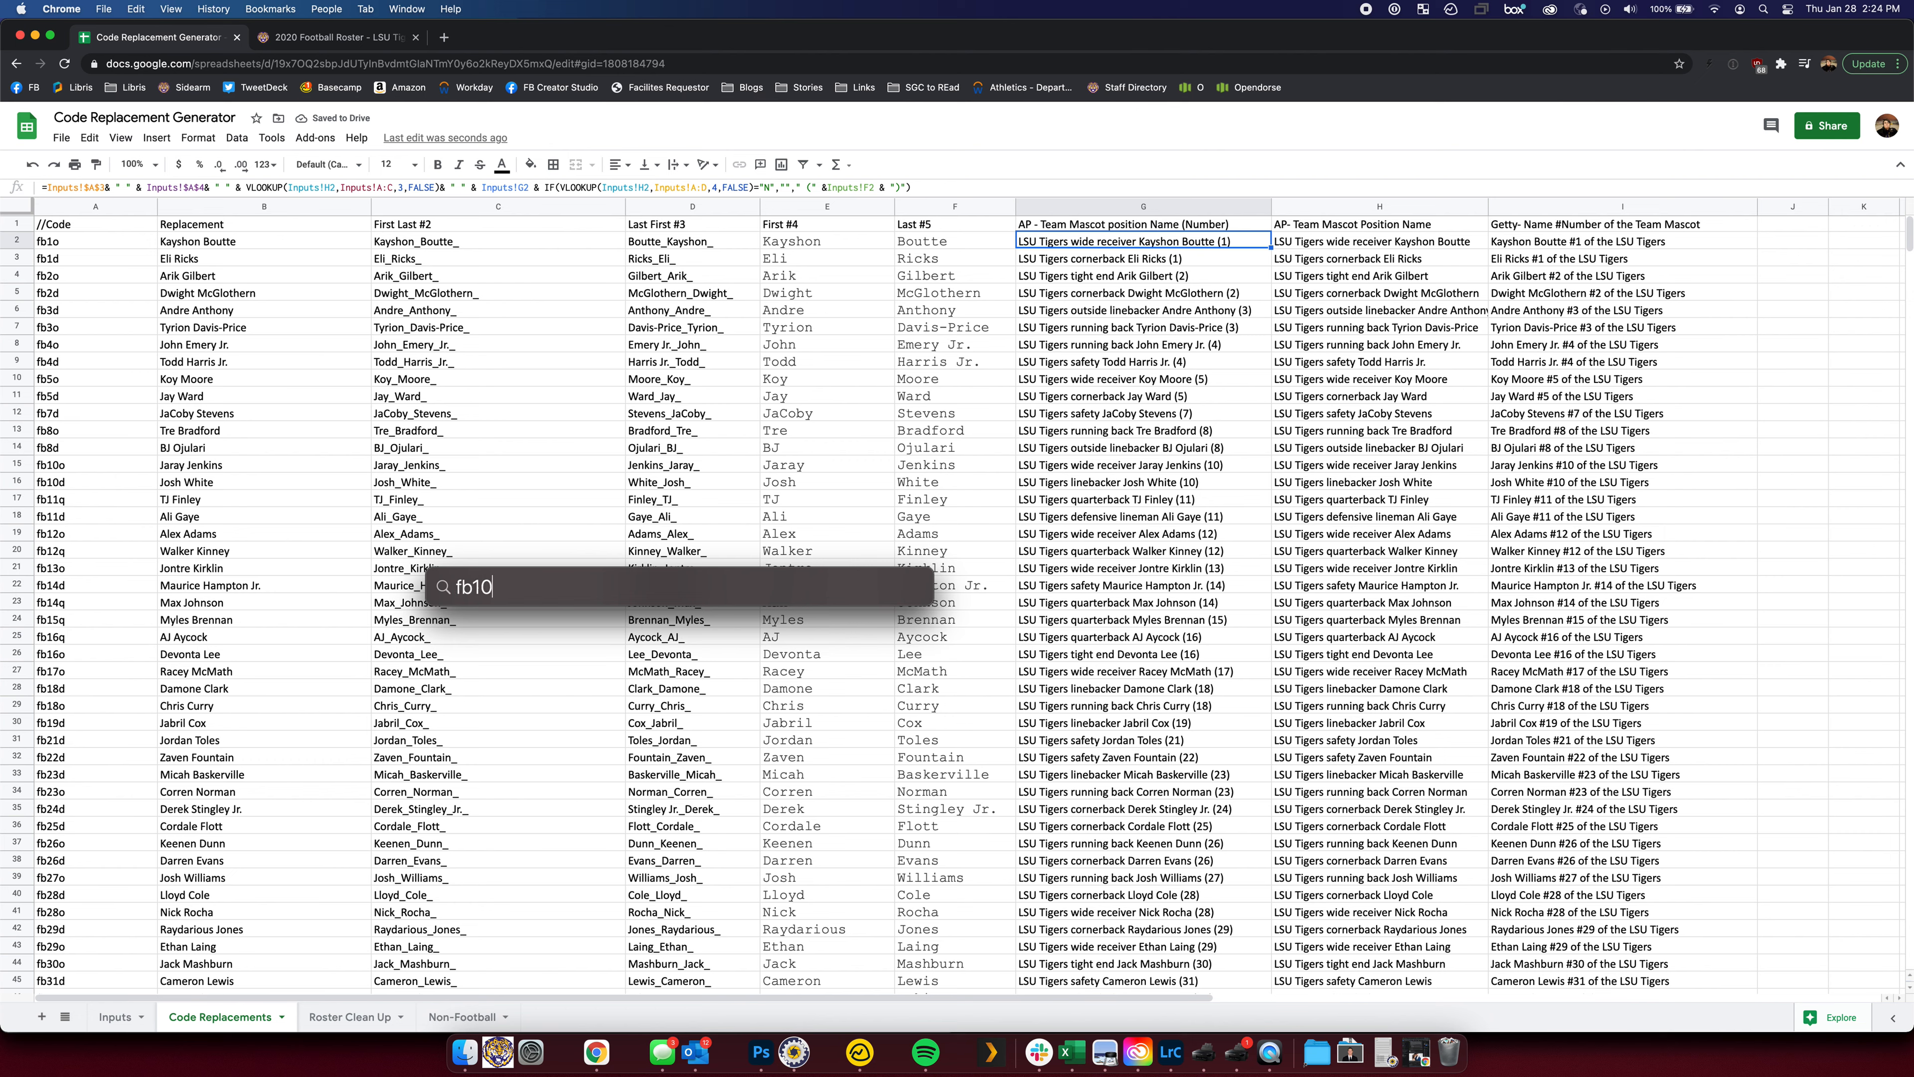
{"action": "key", "text": "BackSpace"}
{"action": "type", "text": "o#"}
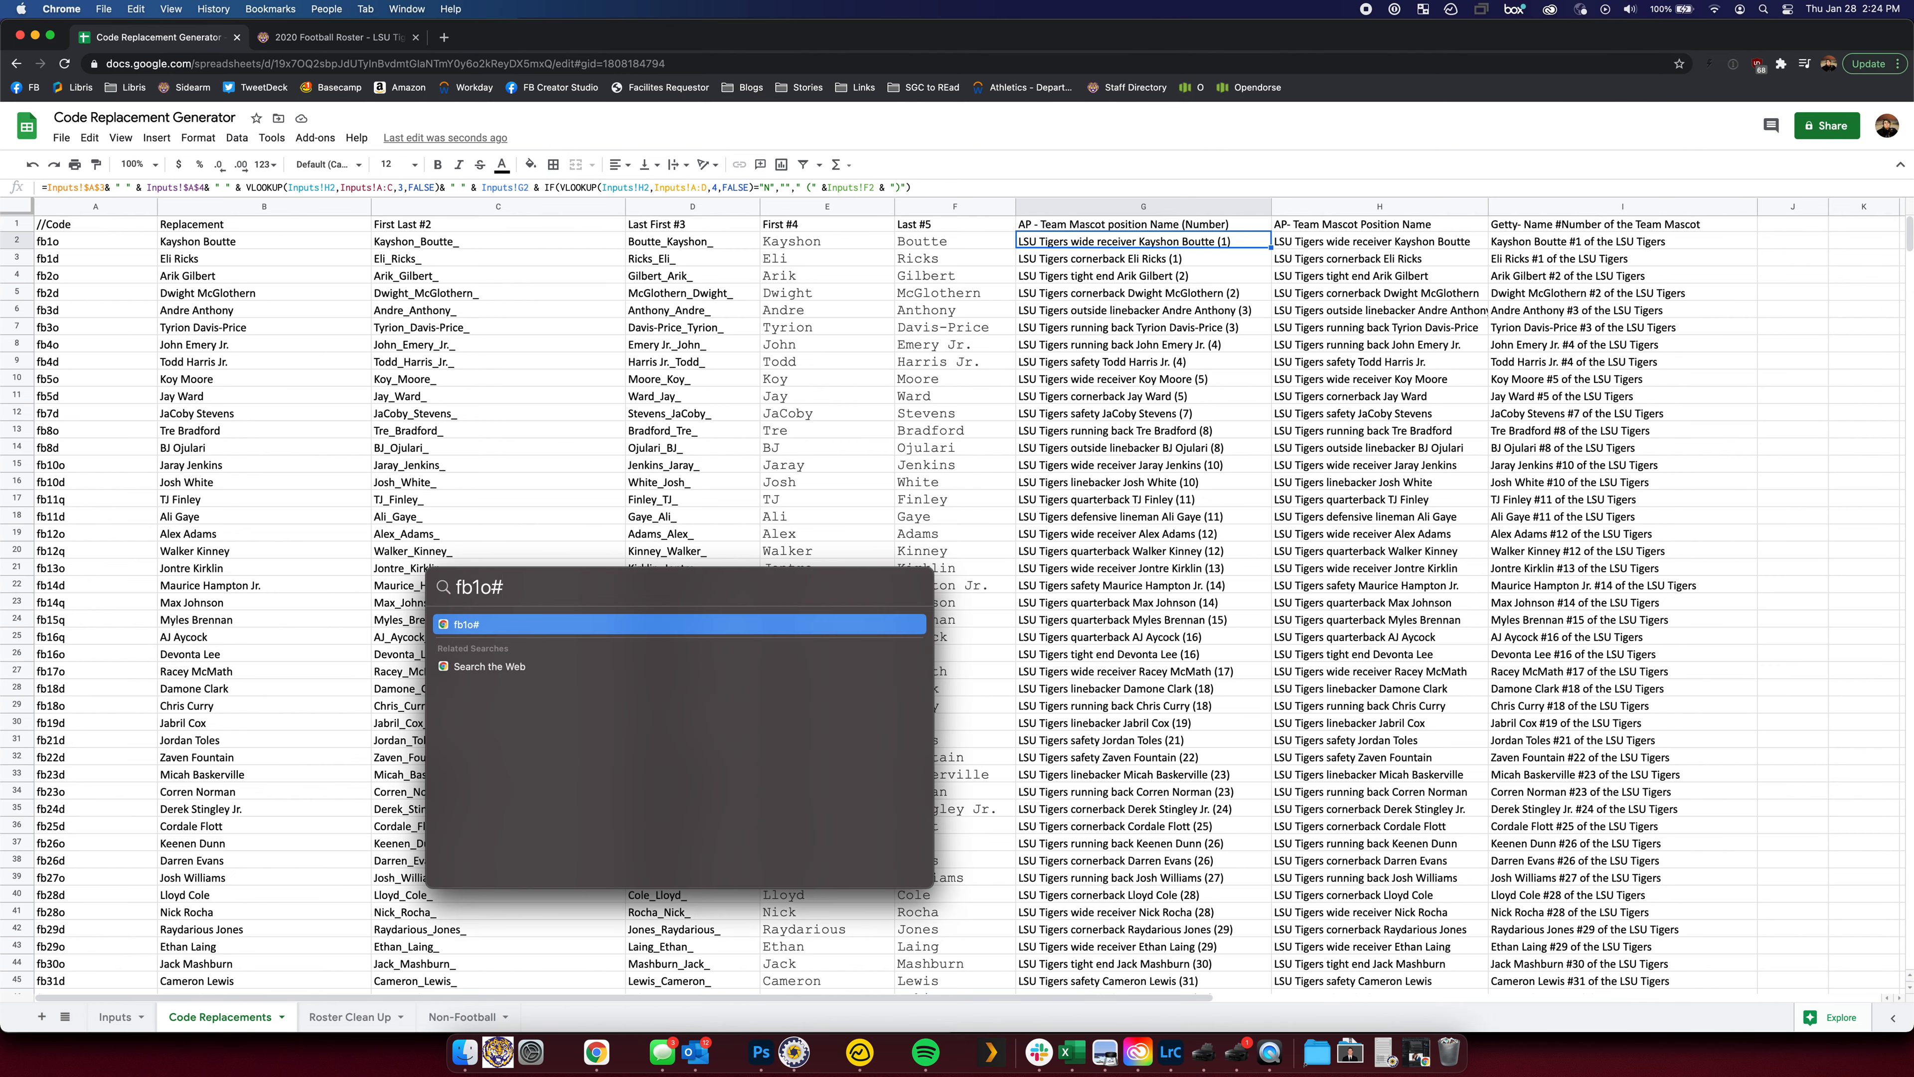
{"action": "type", "text": "8"}
Clear the Spotlight query and close the search bar
{"action": "key", "text": "Escape"}
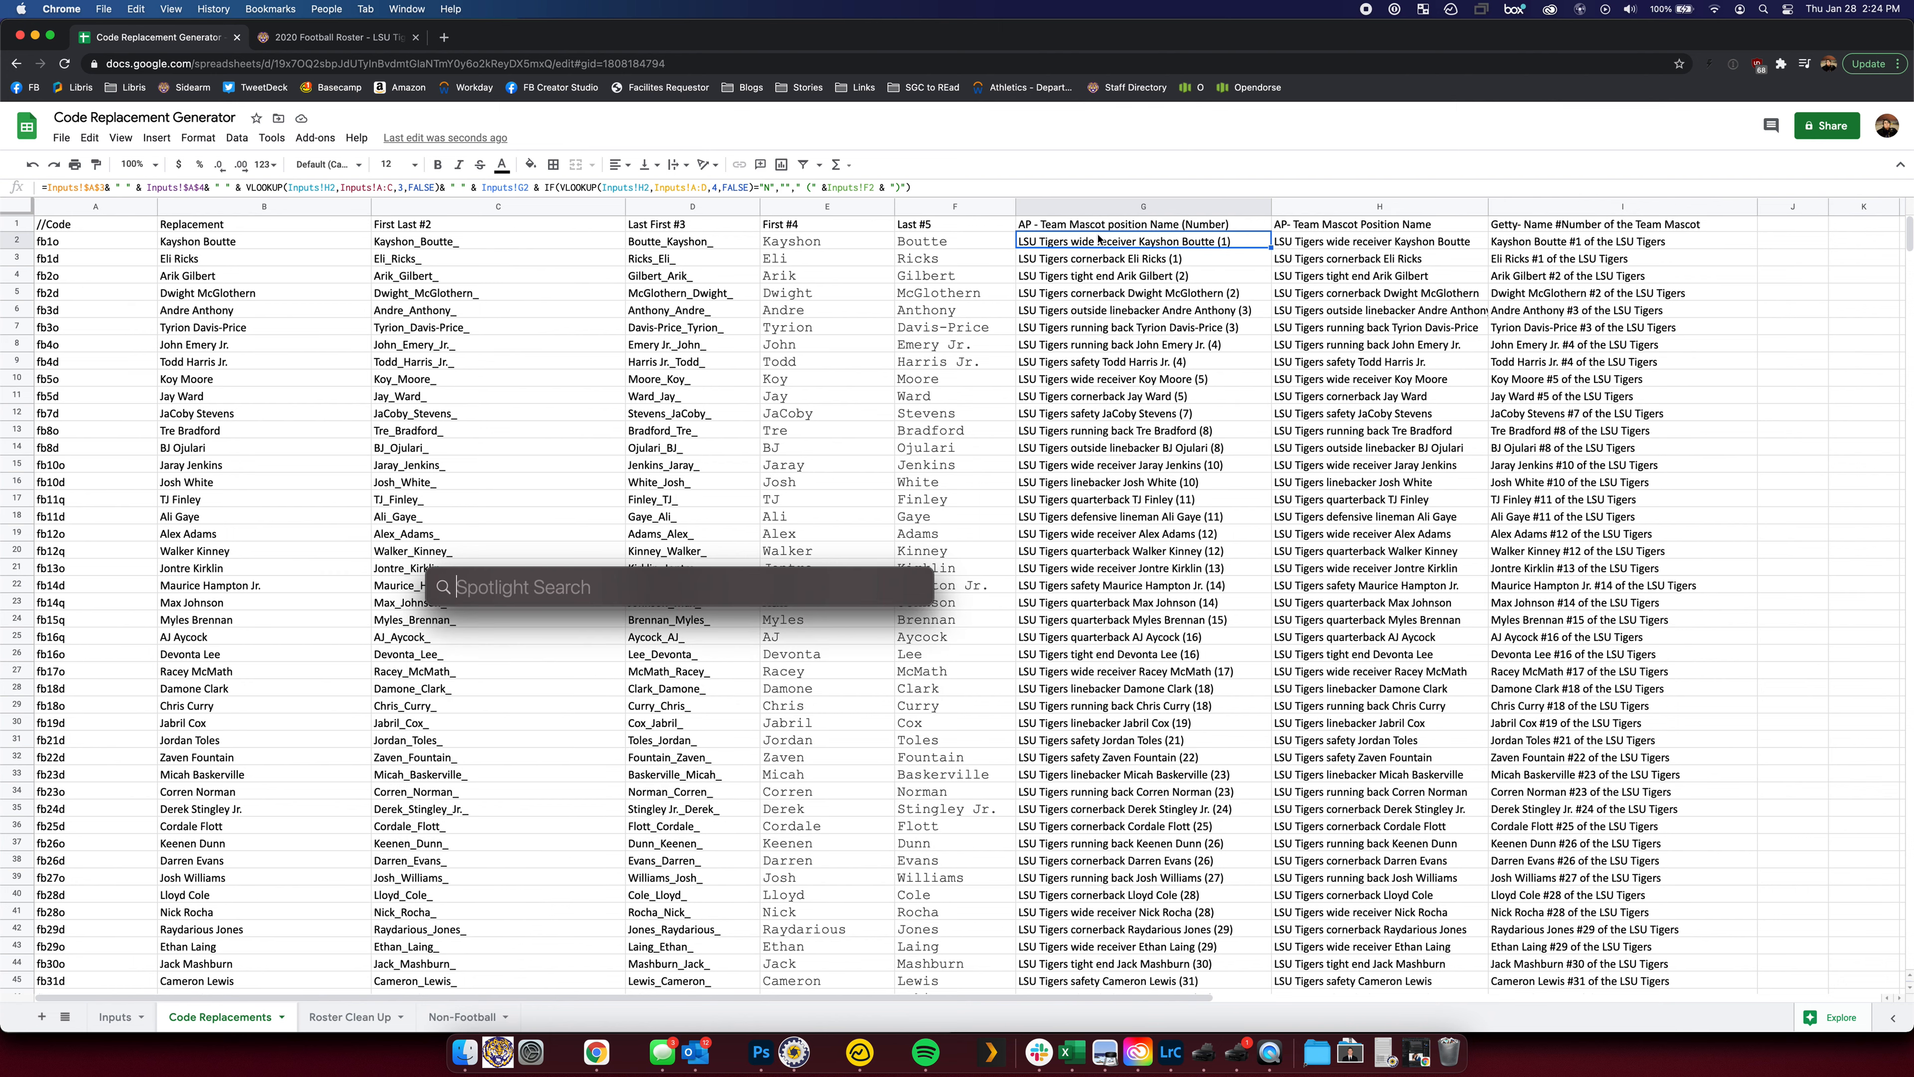
{"action": "key", "text": "Escape"}
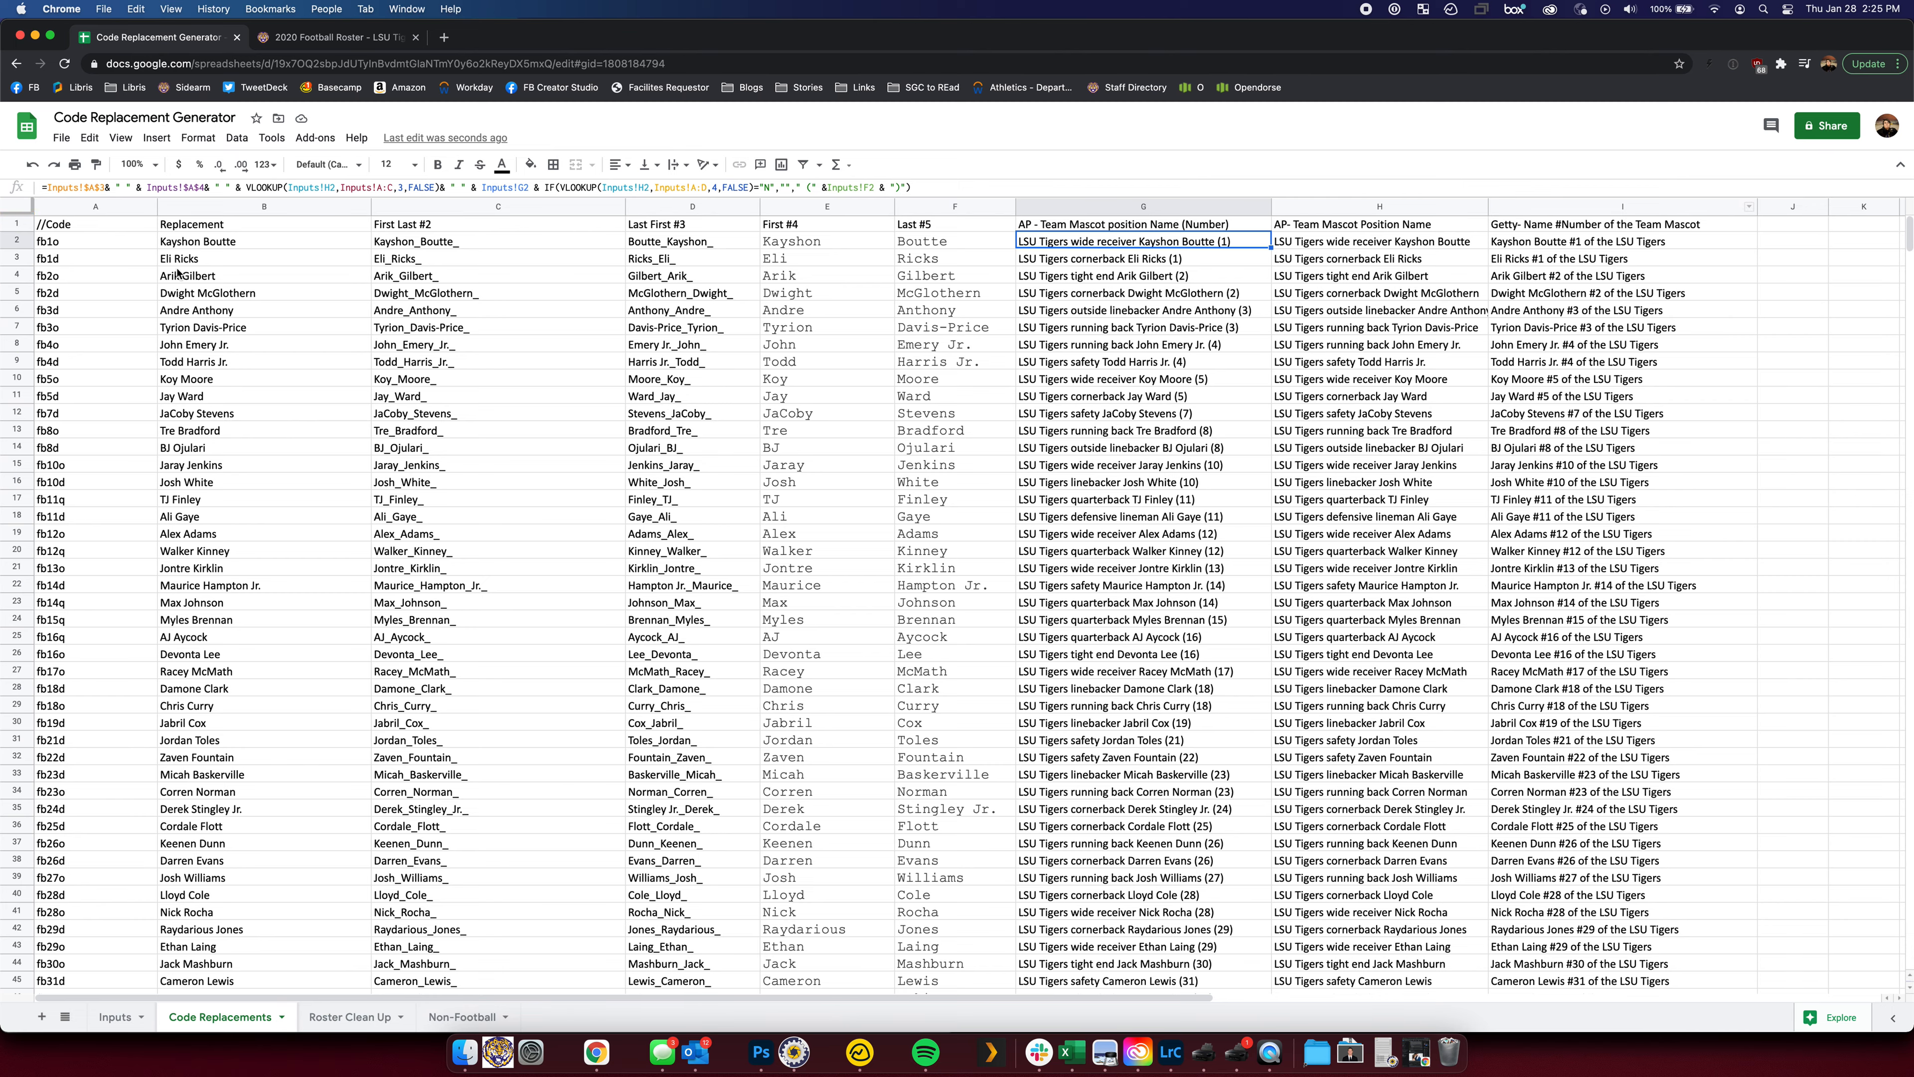
Review the generated LSU Tigers codes down past the last player, then go back to Inputs
{"action": "scroll", "coordinate": [439, 315], "scroll_direction": "down", "scroll_amount": 15}
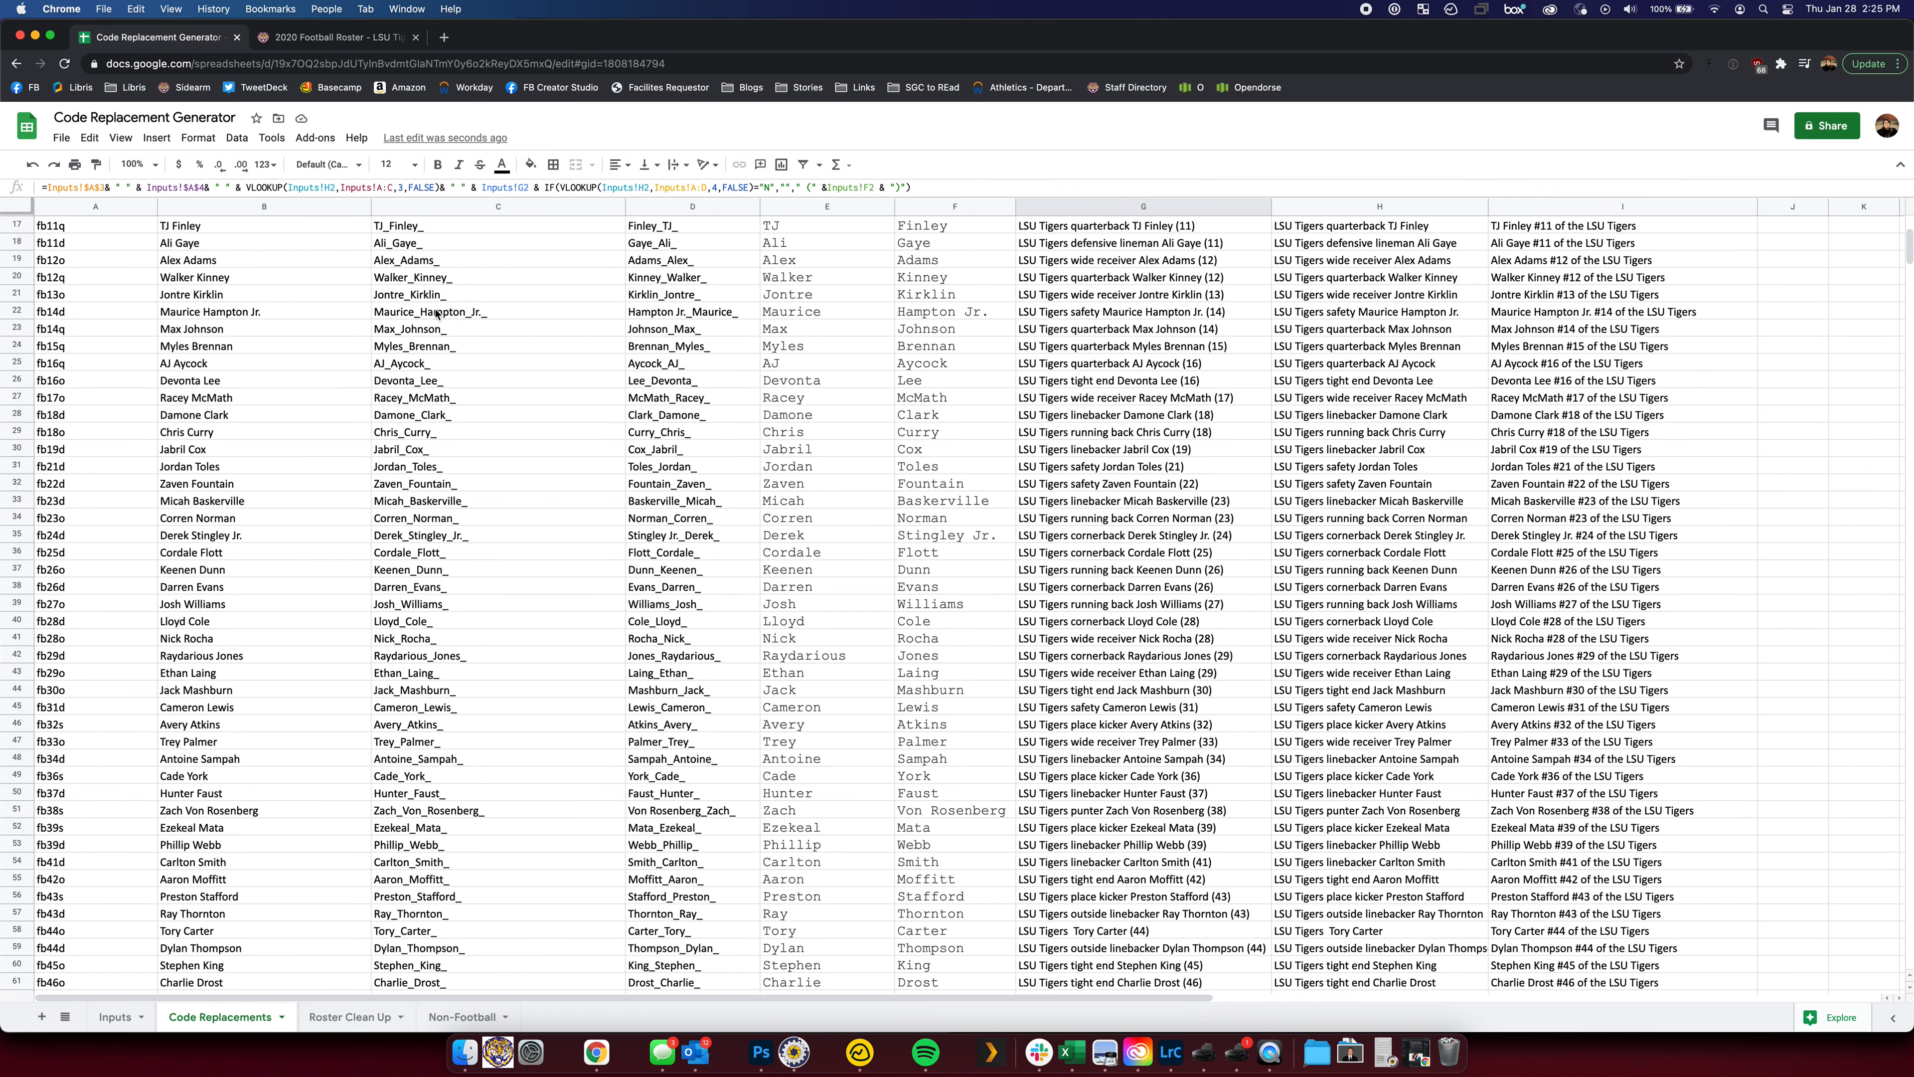
{"action": "scroll", "coordinate": [433, 306], "scroll_direction": "down", "scroll_amount": 15}
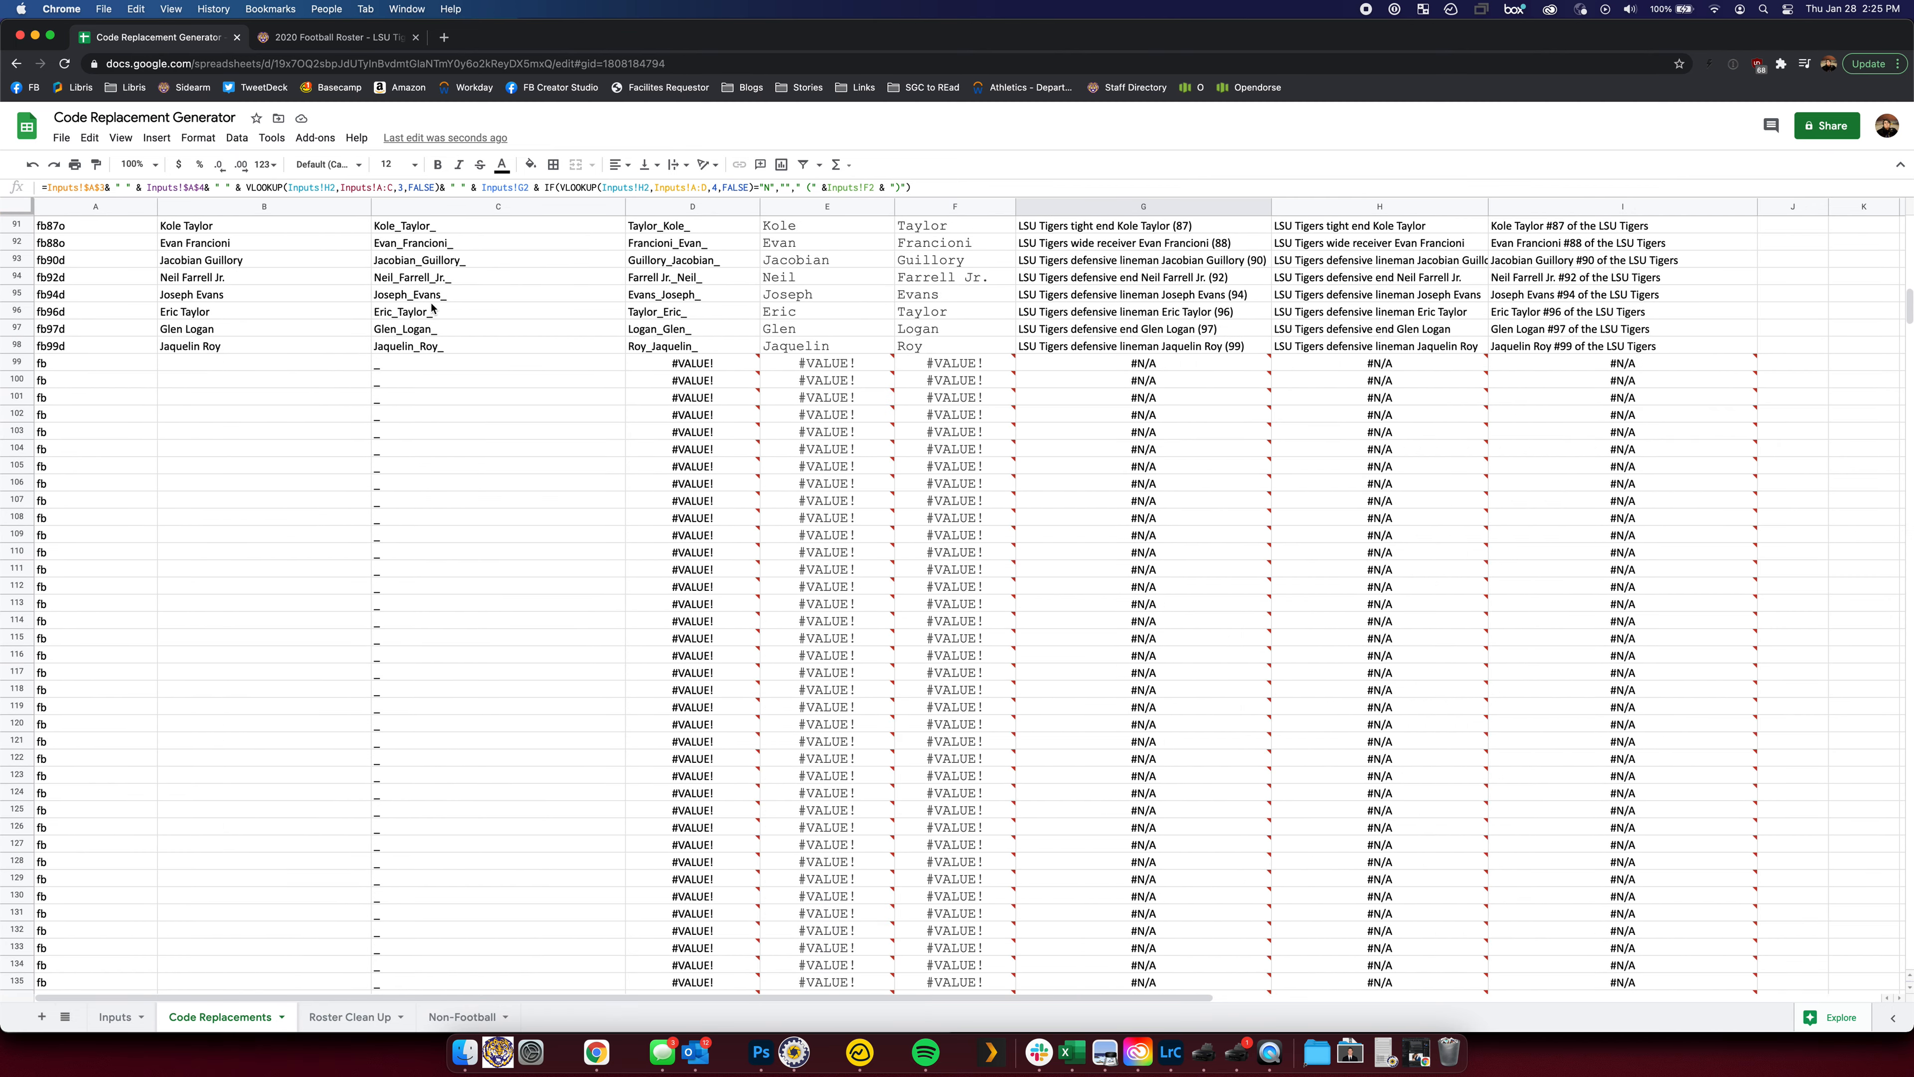
{"action": "scroll", "coordinate": [431, 305], "scroll_direction": "down", "scroll_amount": 15}
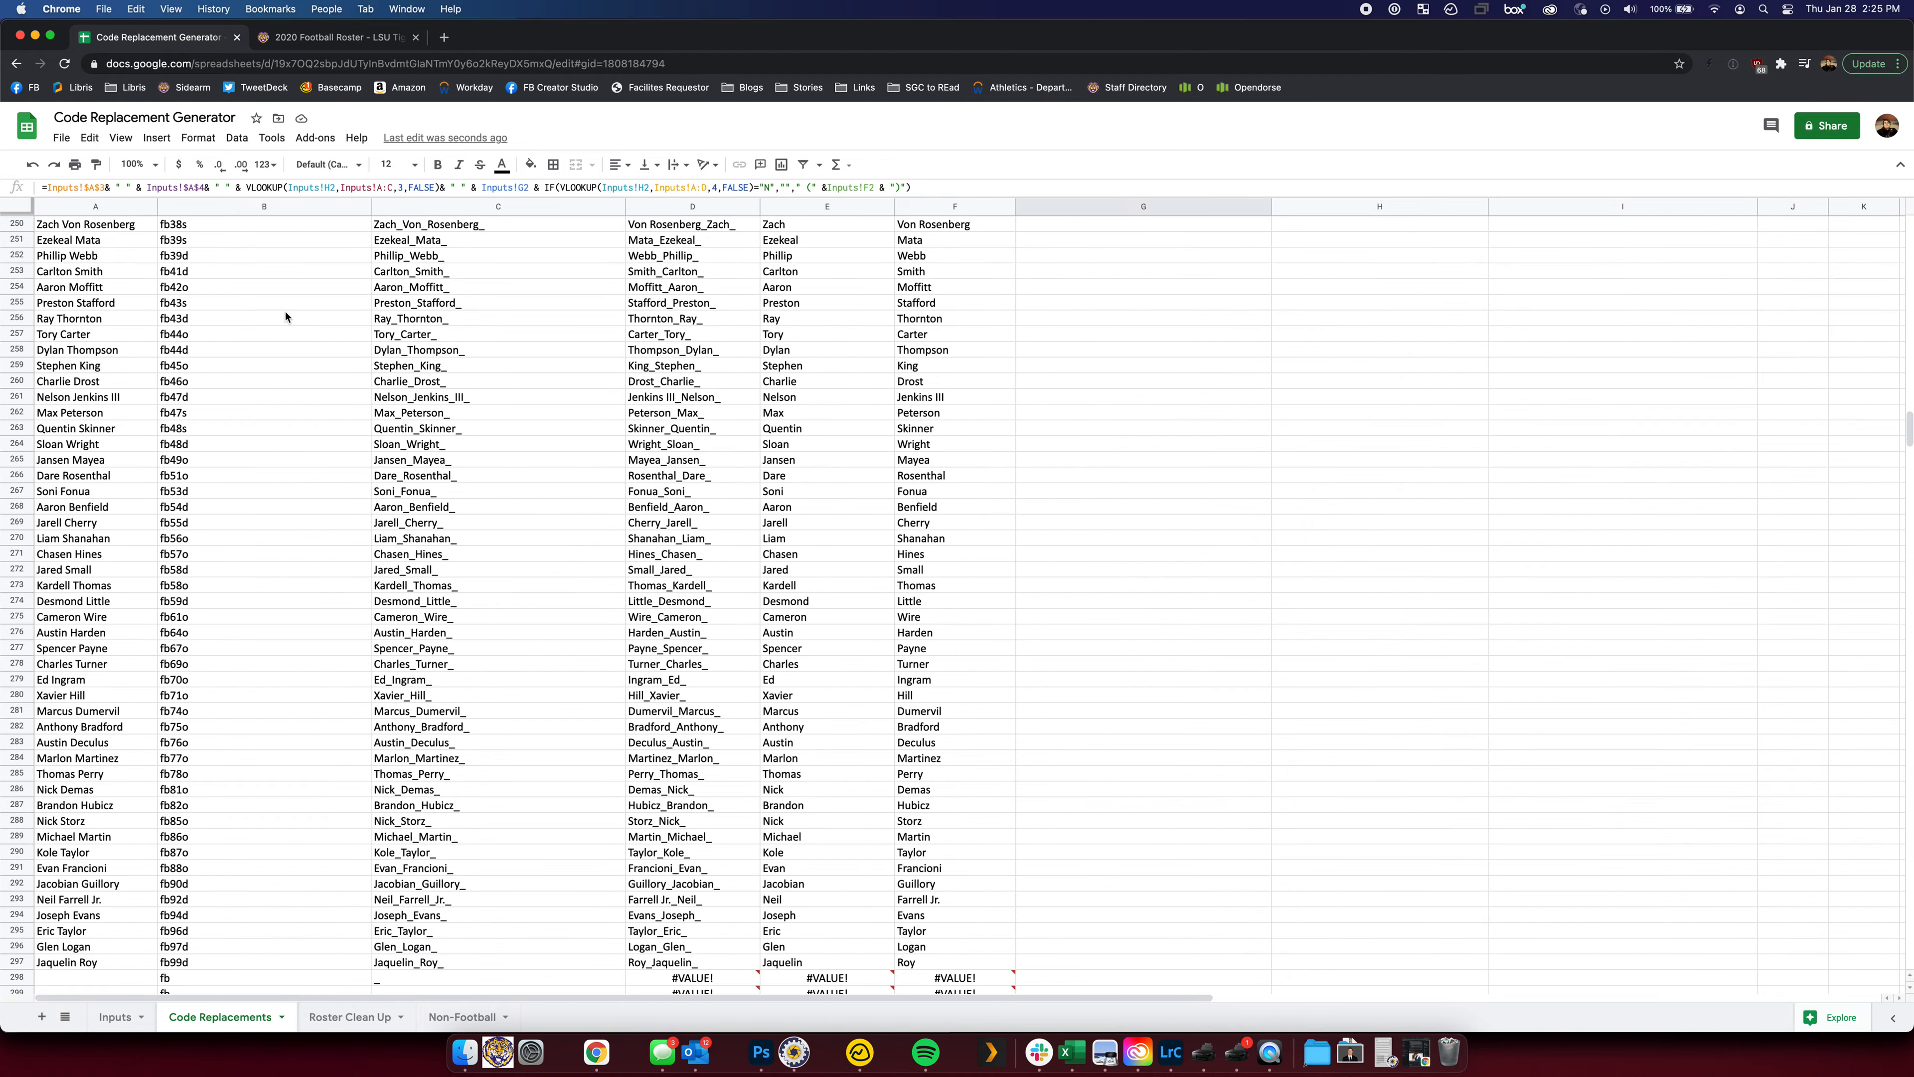
{"action": "scroll", "coordinate": [286, 316], "scroll_direction": "down", "scroll_amount": 4}
{"action": "scroll", "coordinate": [188, 320], "scroll_direction": "up", "scroll_amount": 6}
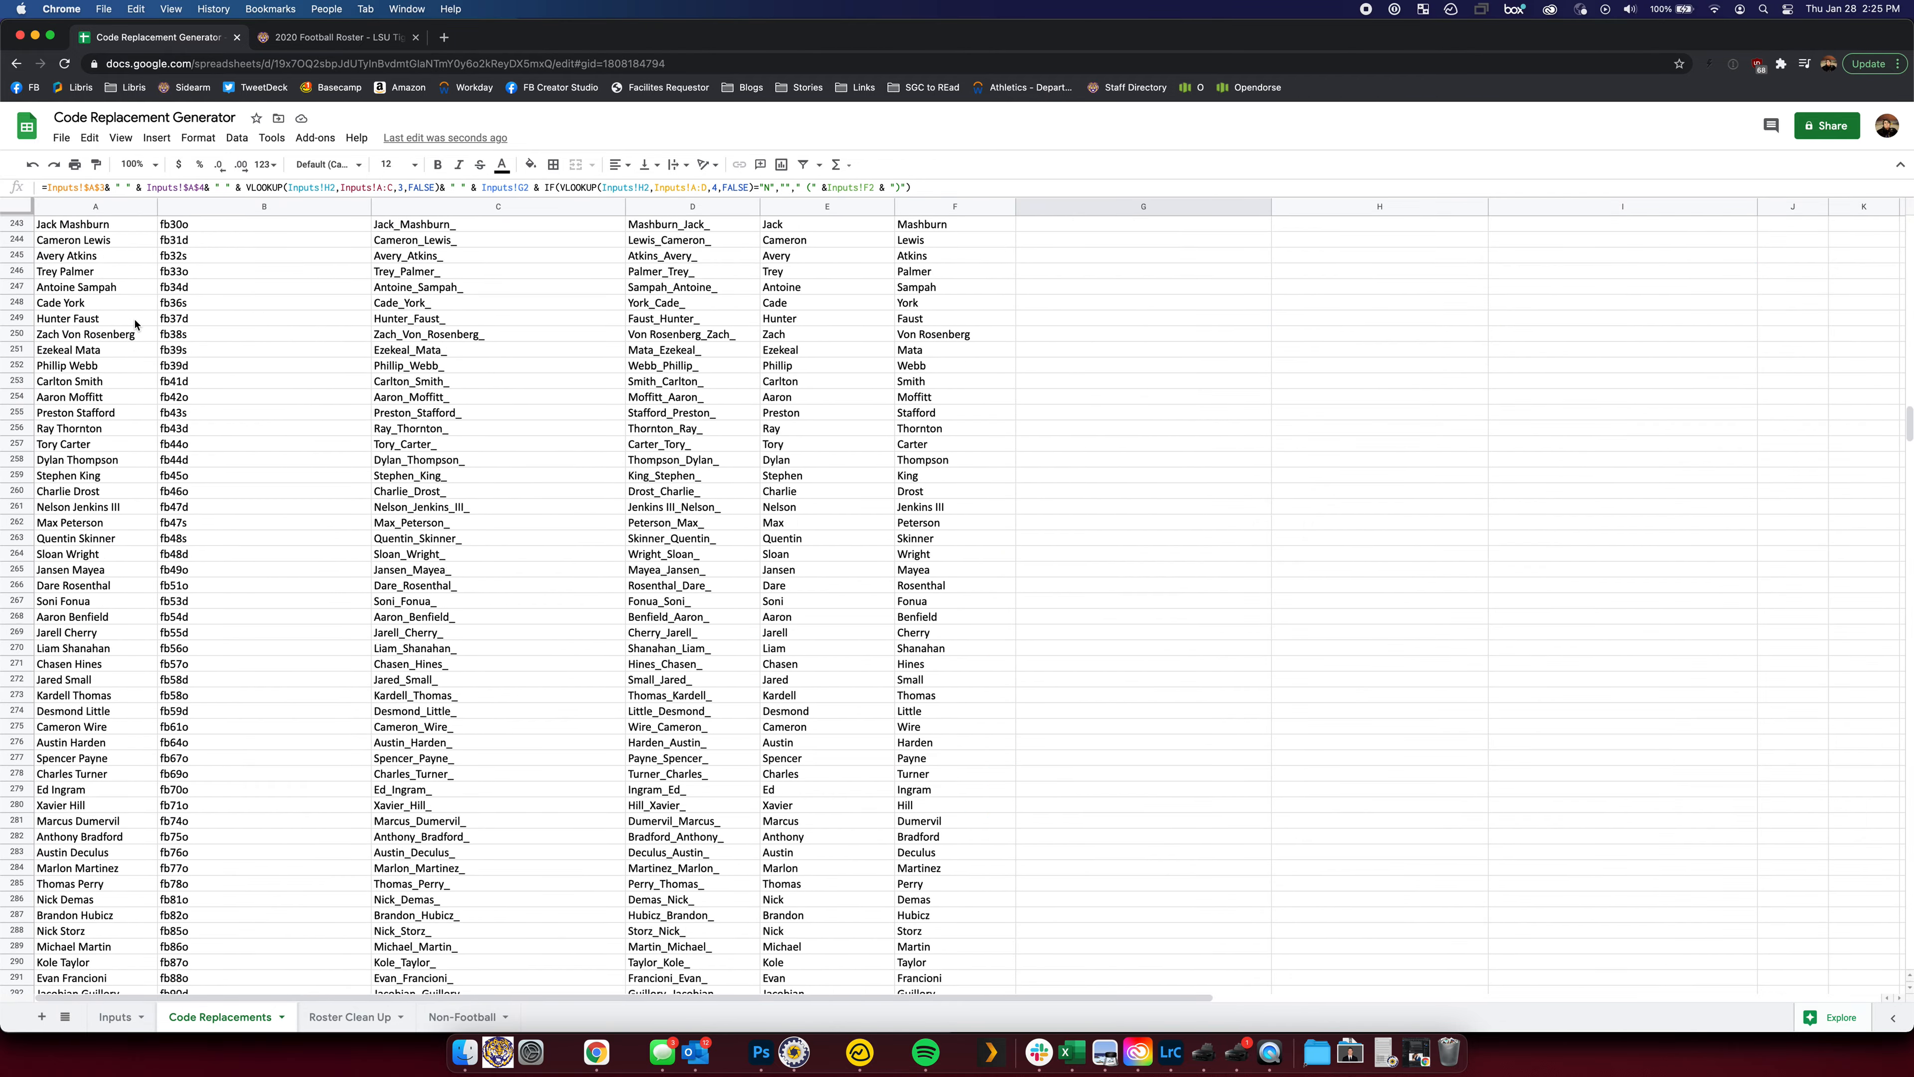
{"action": "scroll", "coordinate": [134, 322], "scroll_direction": "up", "scroll_amount": 17}
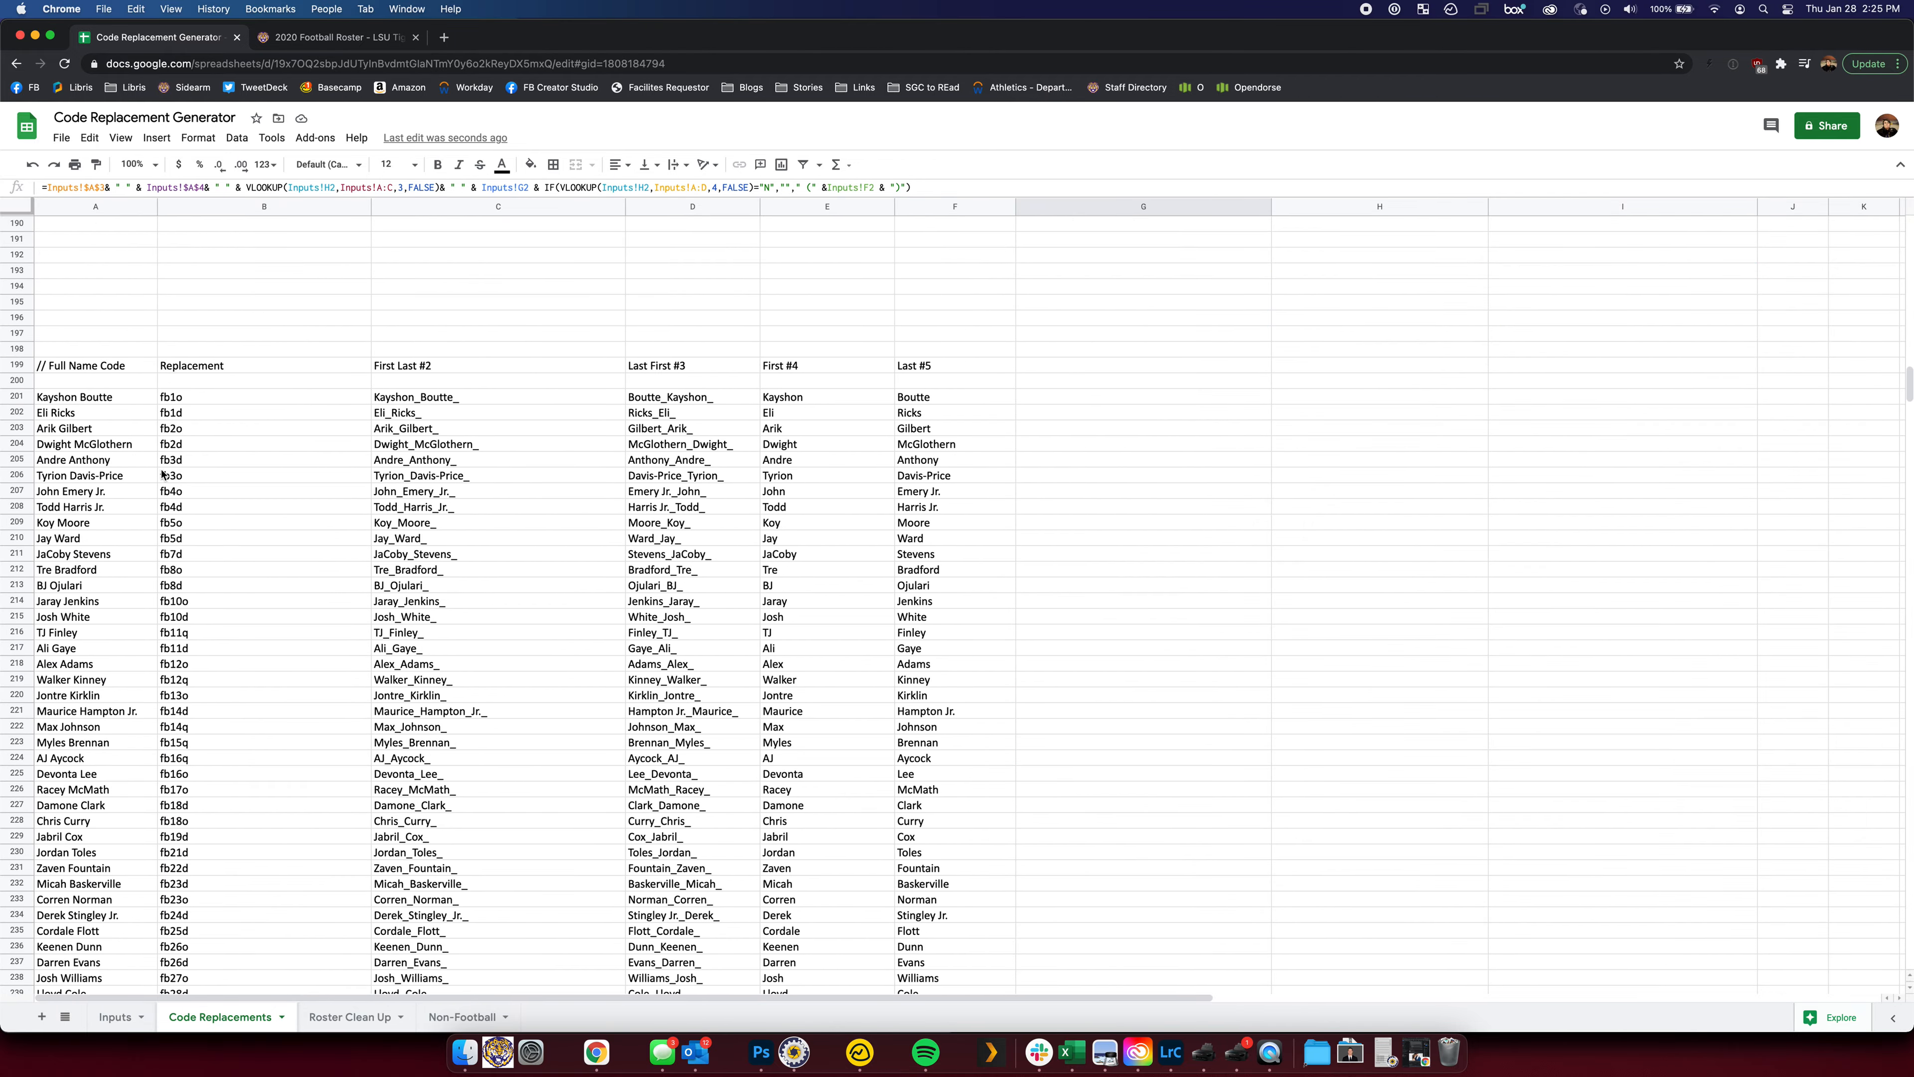
{"action": "scroll", "coordinate": [239, 505], "scroll_direction": "down", "scroll_amount": 1}
{"action": "scroll", "coordinate": [599, 385], "scroll_direction": "up", "scroll_amount": 20}
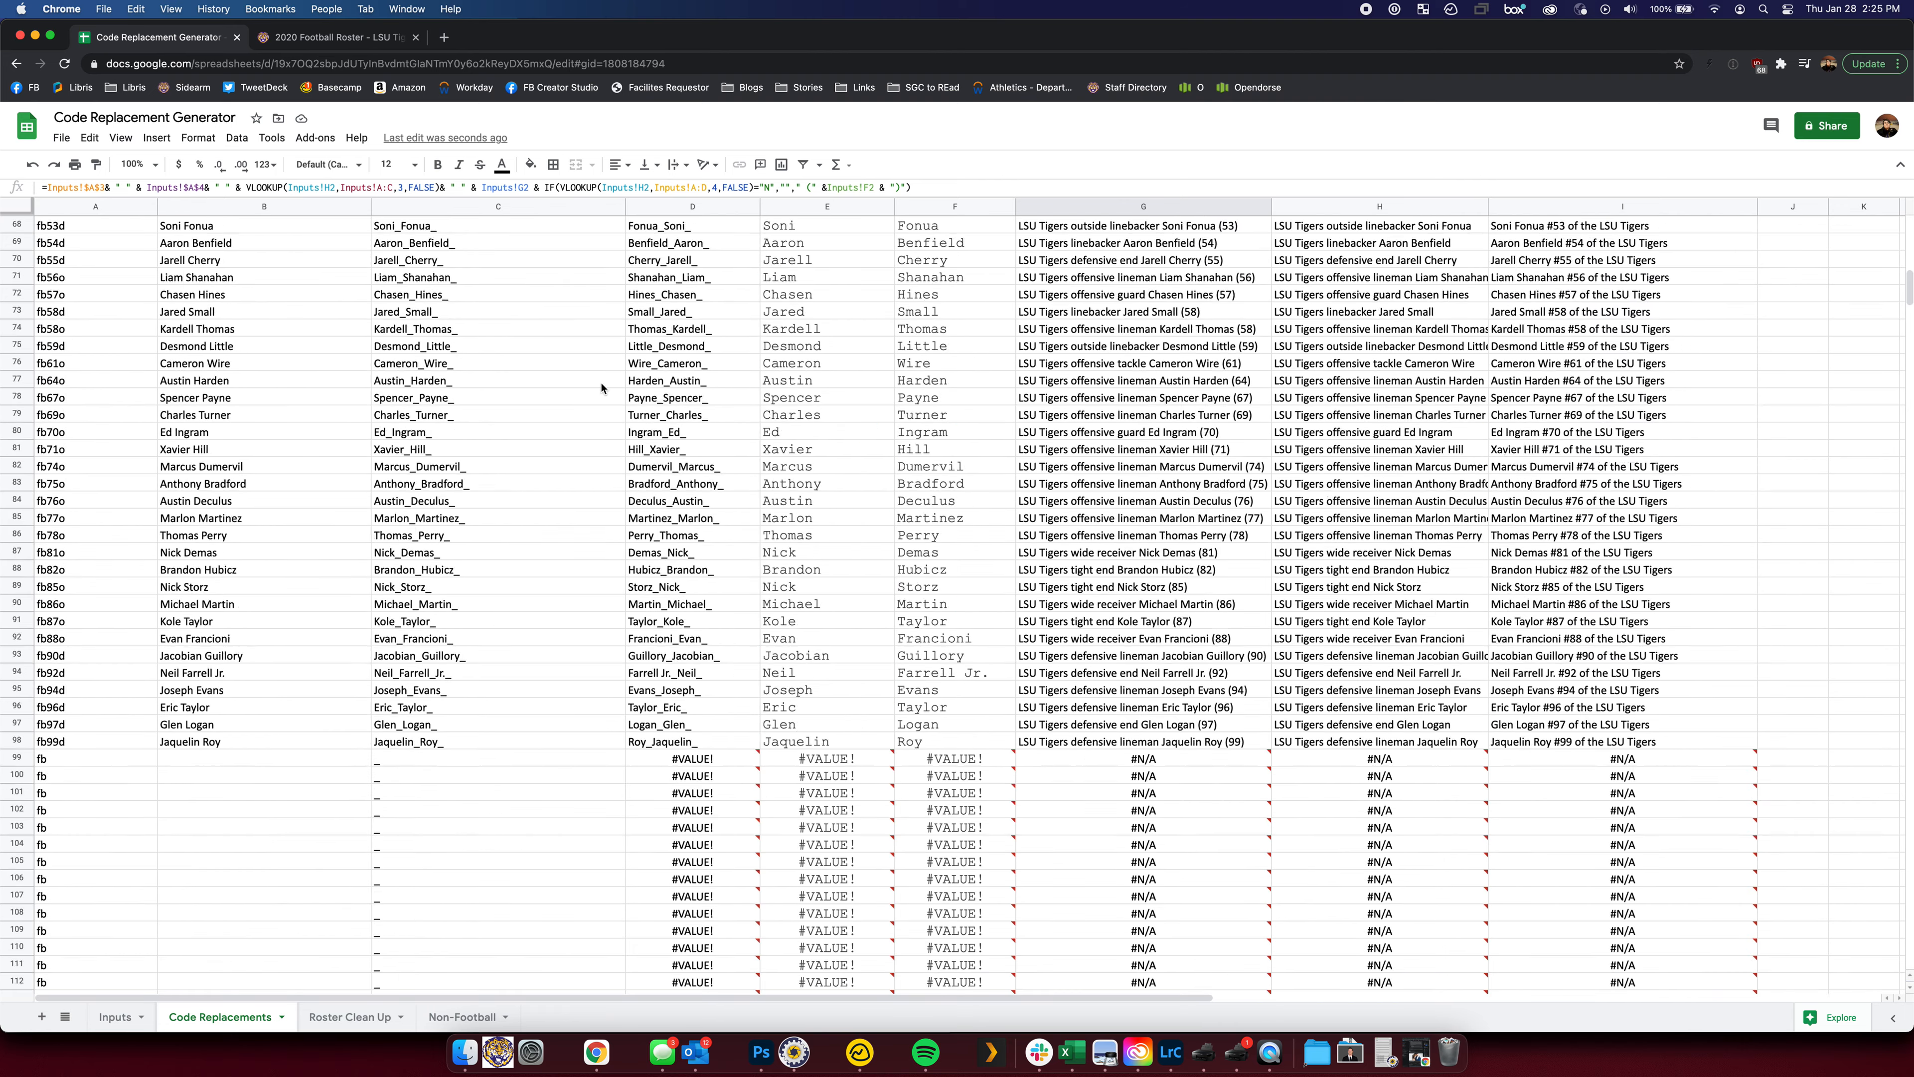
{"action": "scroll", "coordinate": [599, 385], "scroll_direction": "up", "scroll_amount": 18}
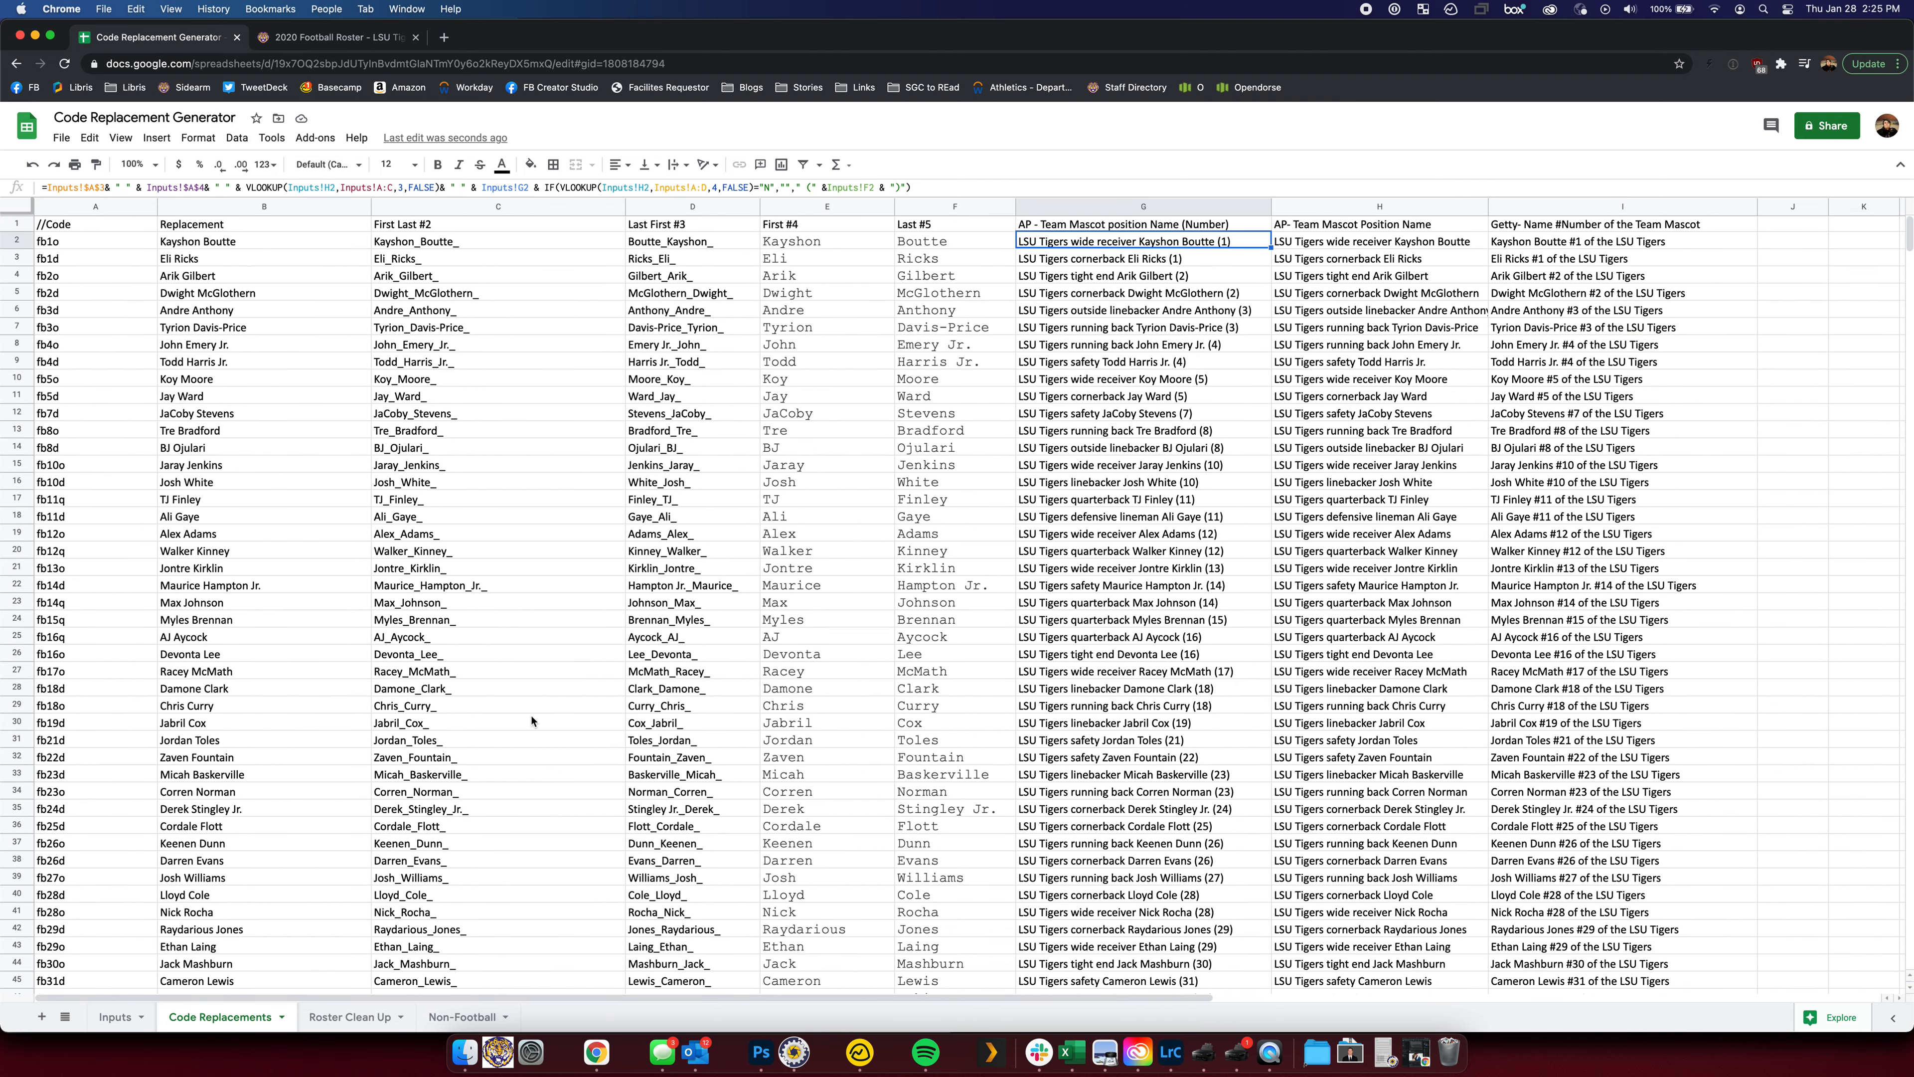
{"action": "left_click", "coordinate": [117, 1017]}
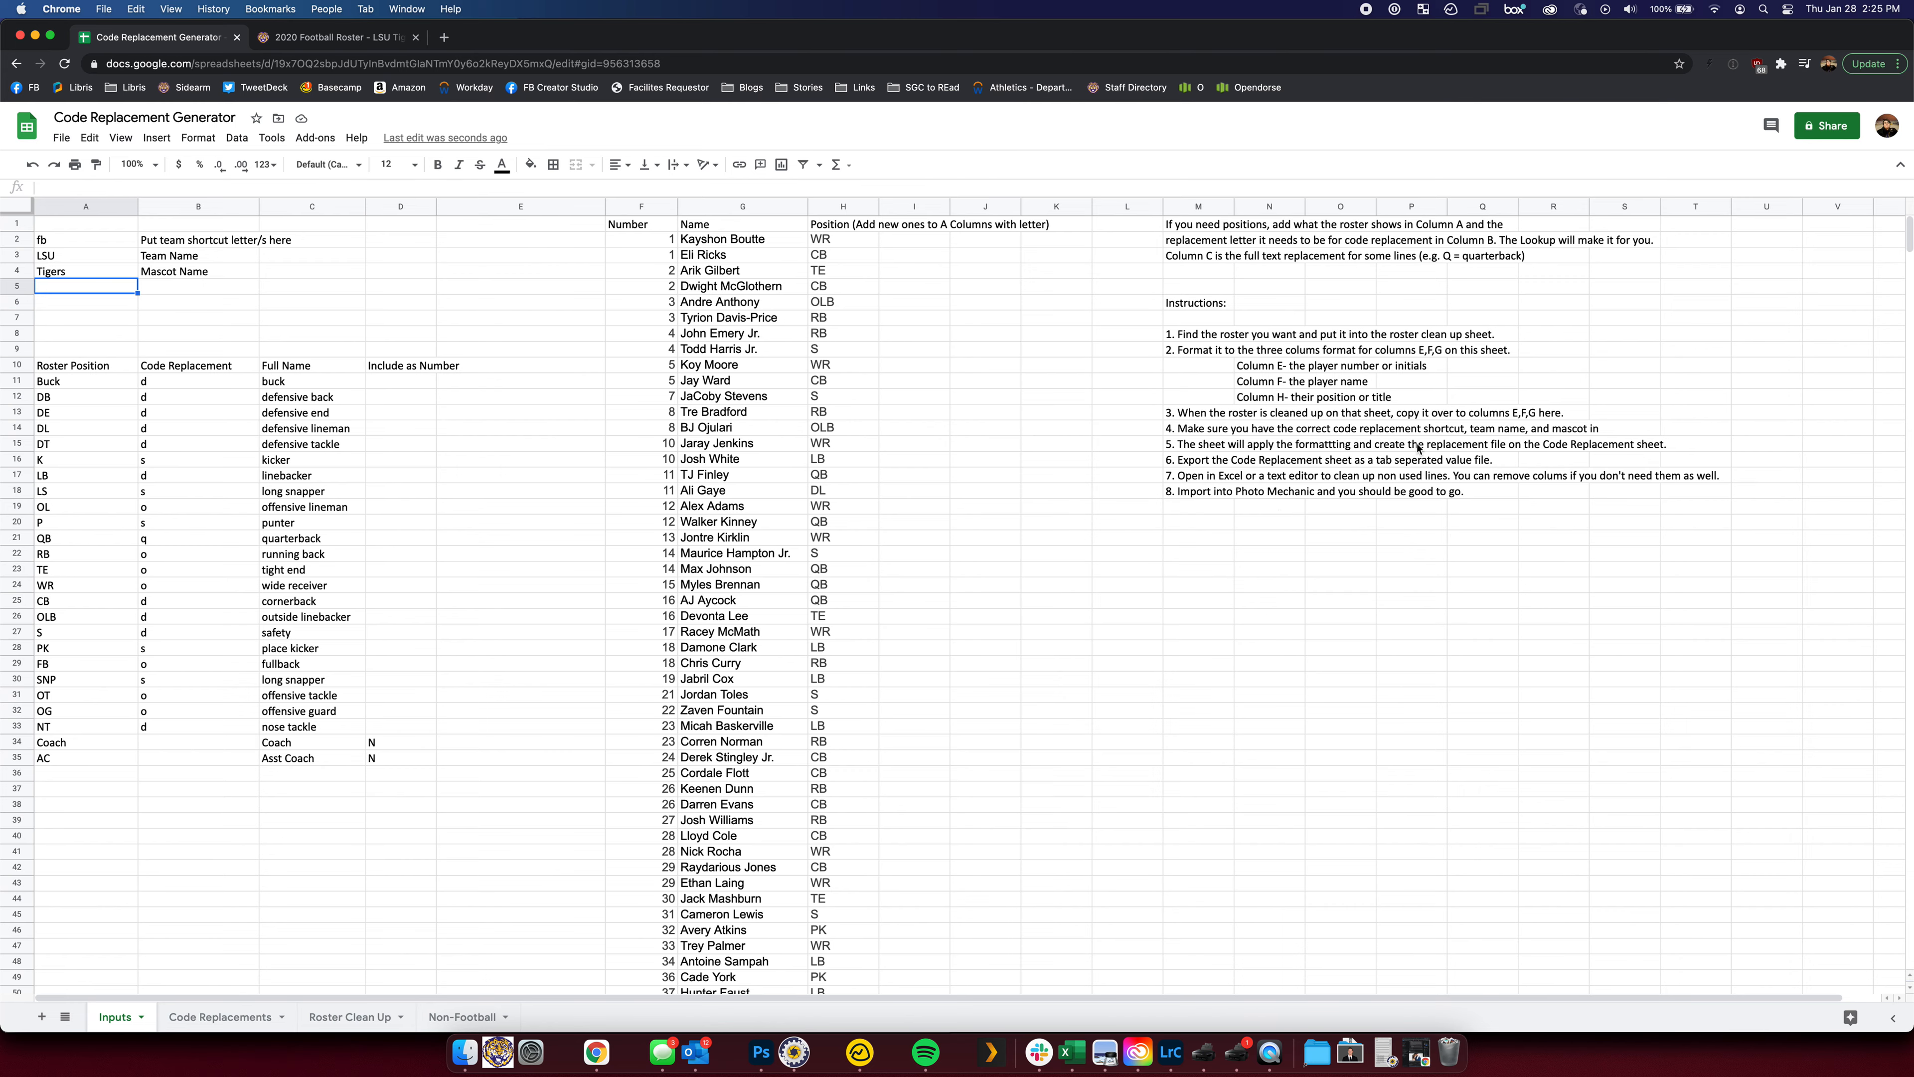
Download the Code Replacements sheet as a tab-separated .tsv file and launch Numbers
{"action": "left_click", "coordinate": [234, 1021]}
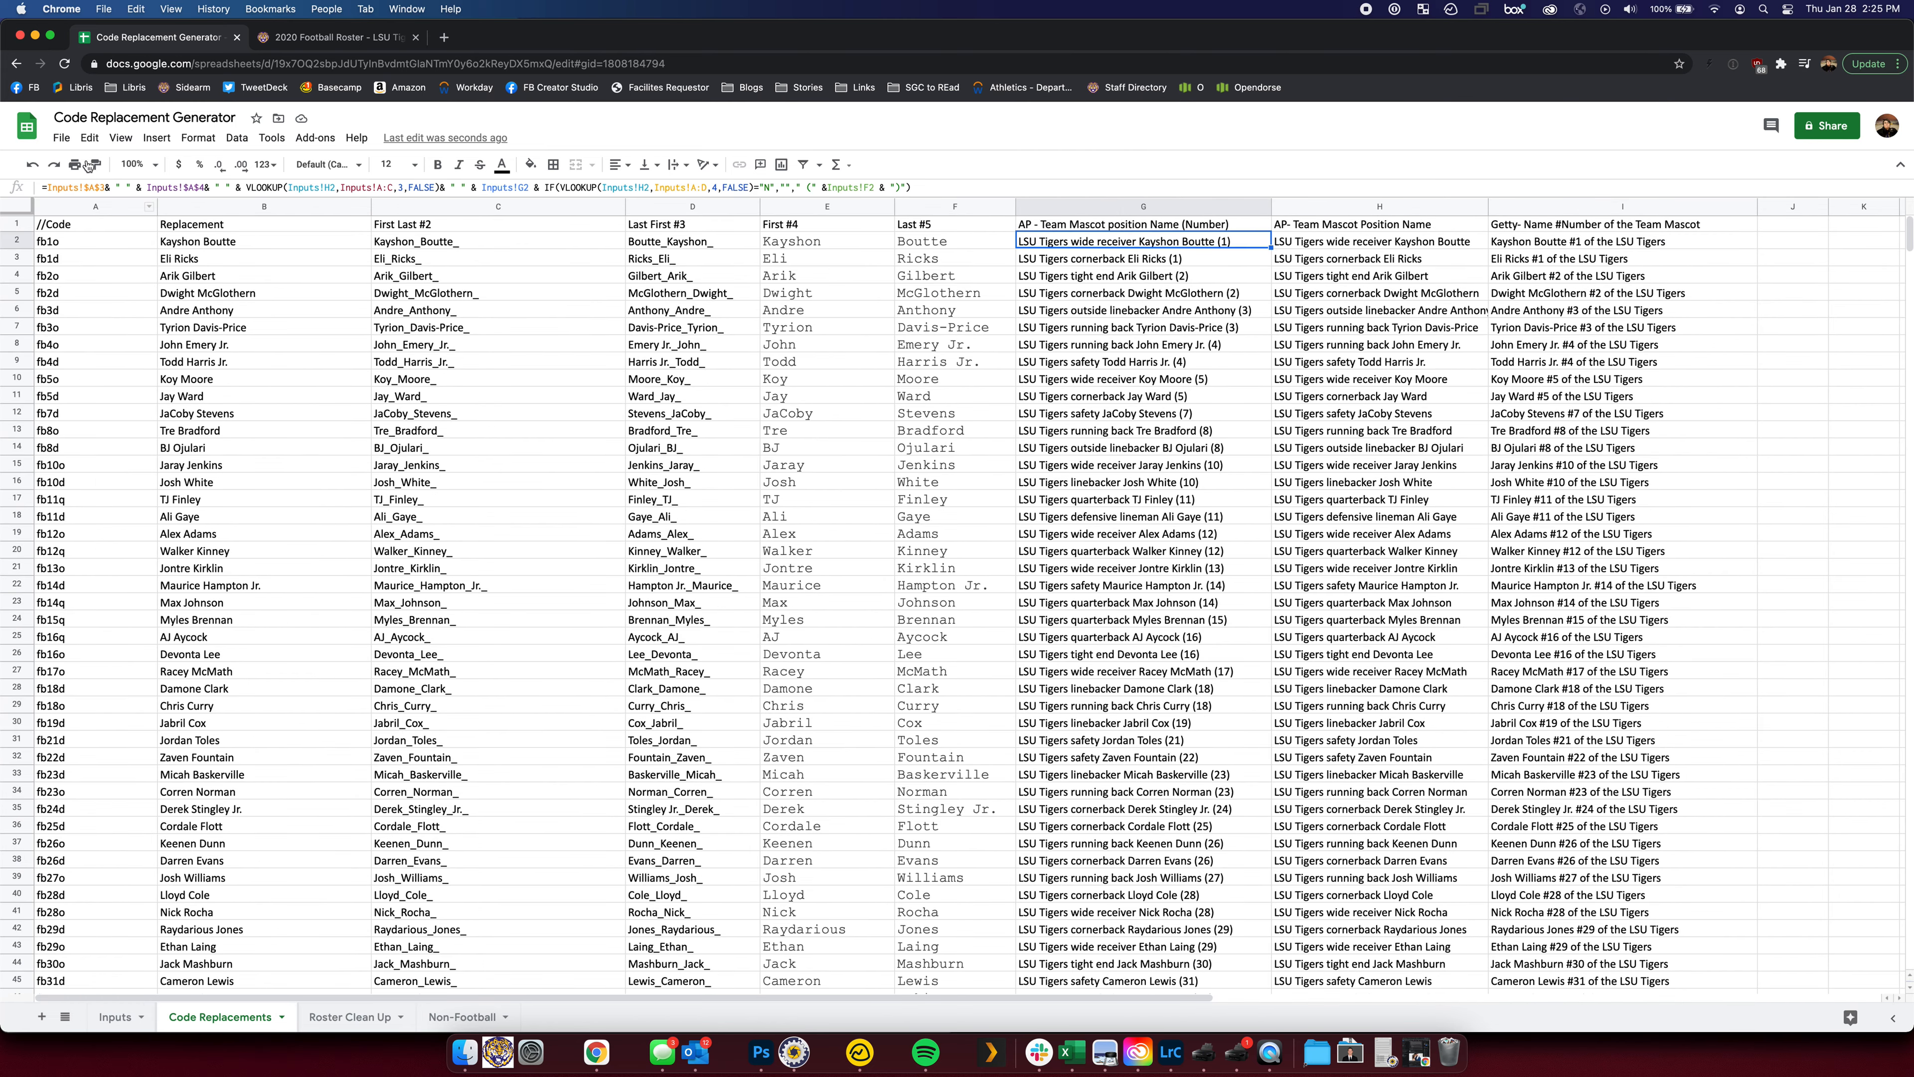
{"action": "left_click", "coordinate": [61, 138]}
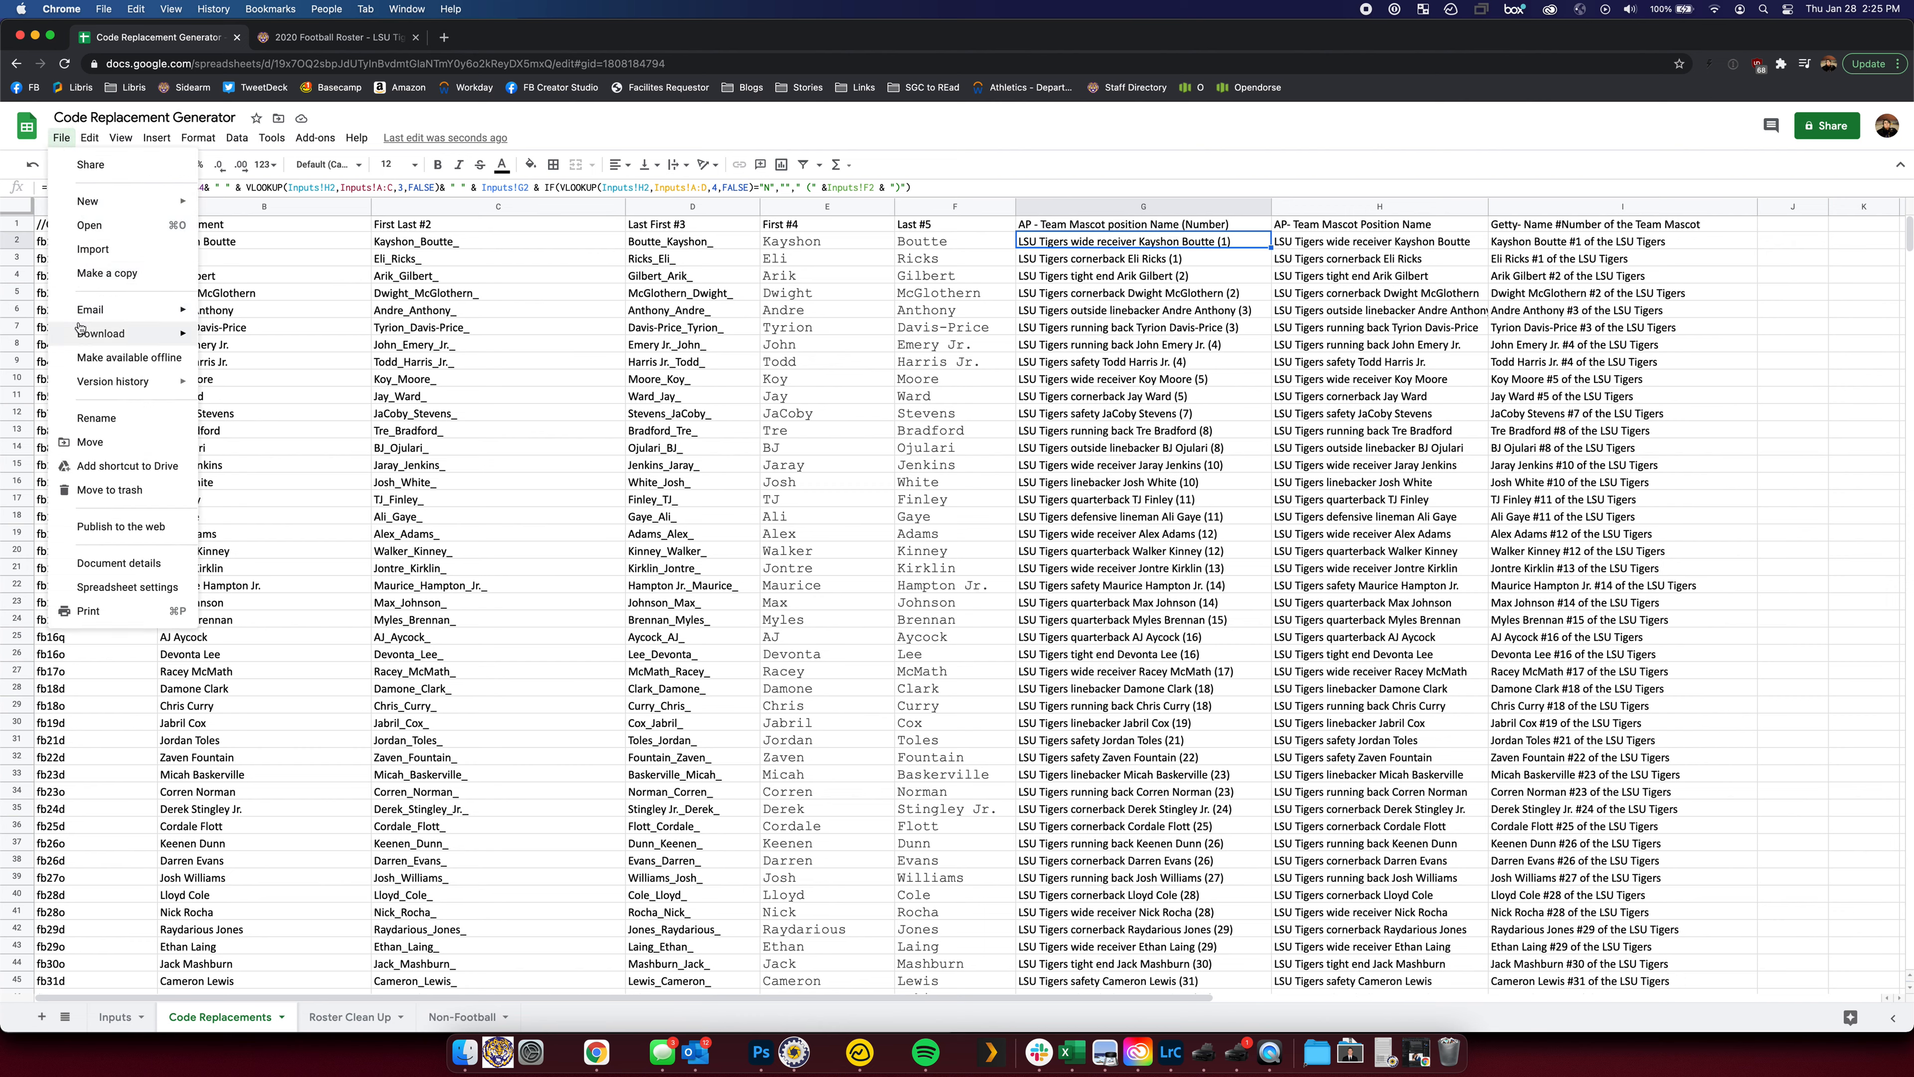
{"action": "mouse_move", "coordinate": [81, 341]}
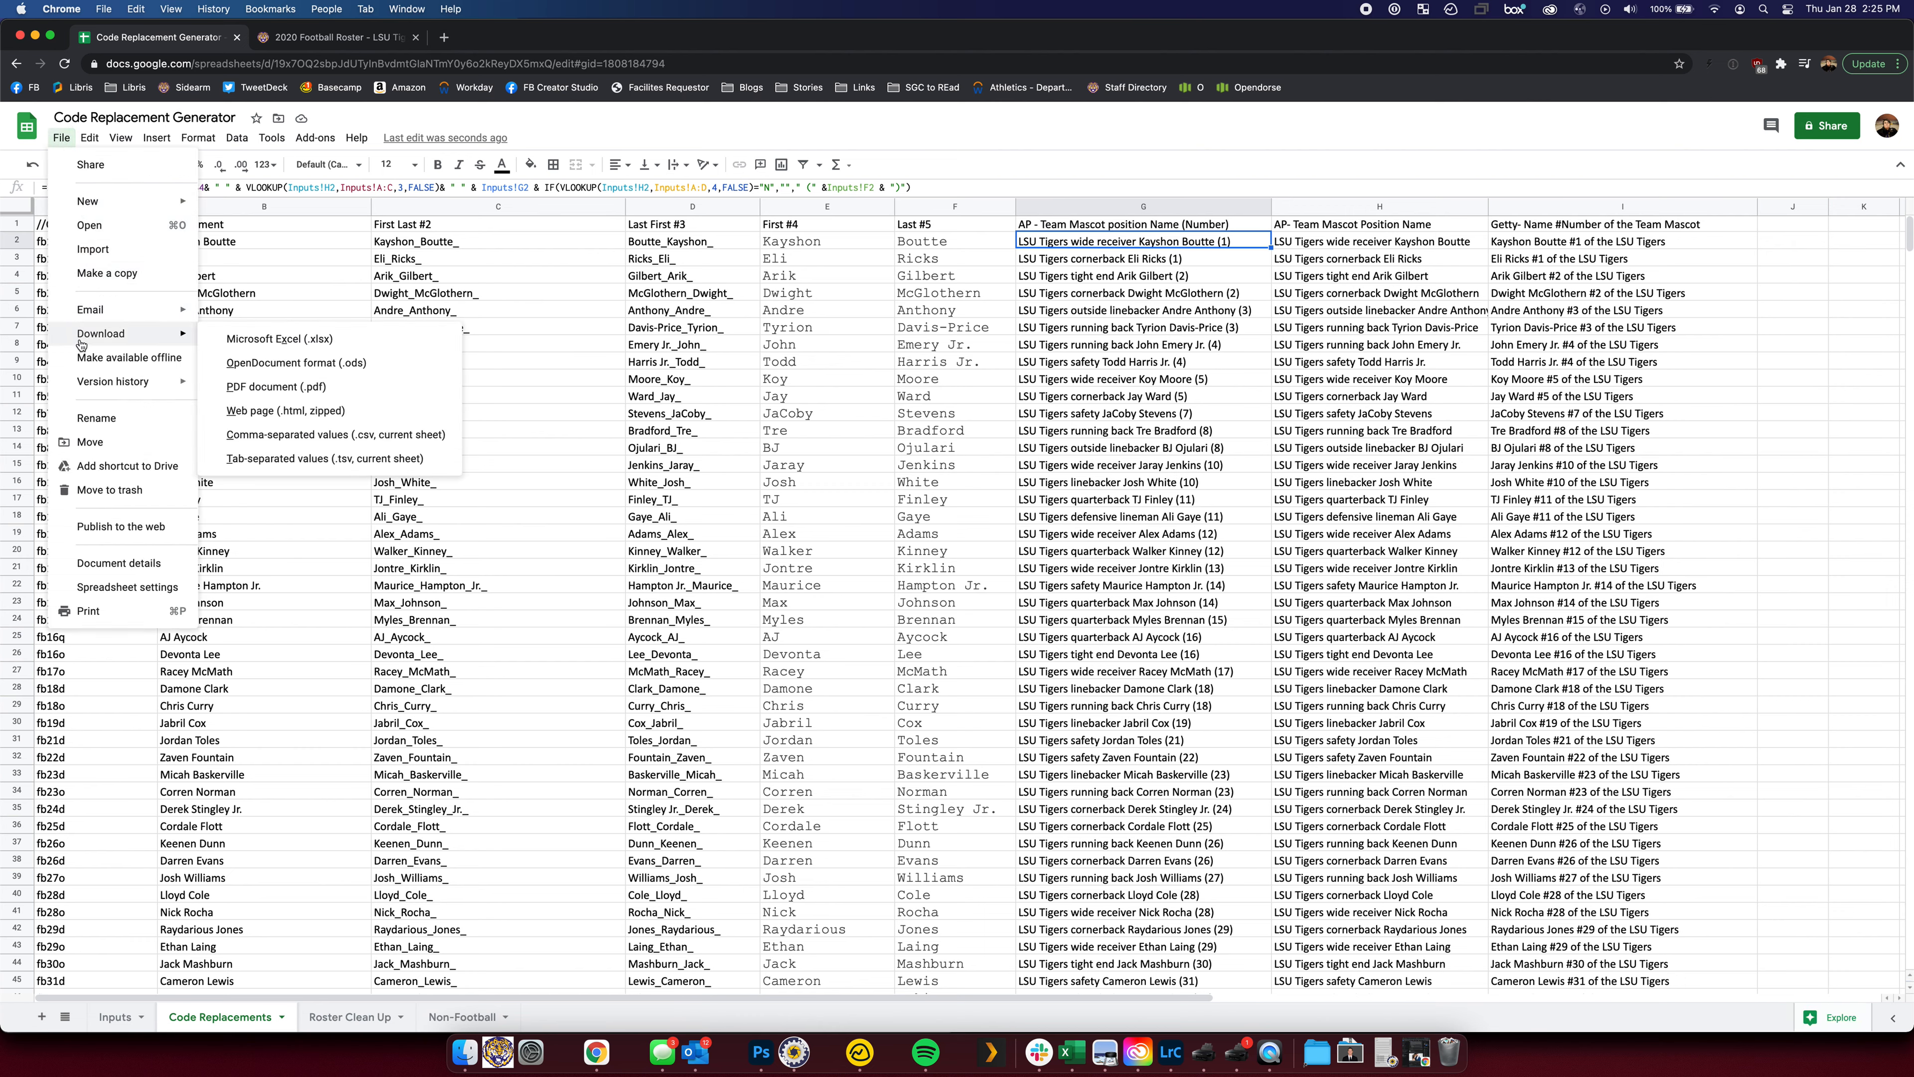
{"action": "left_click", "coordinate": [315, 459]}
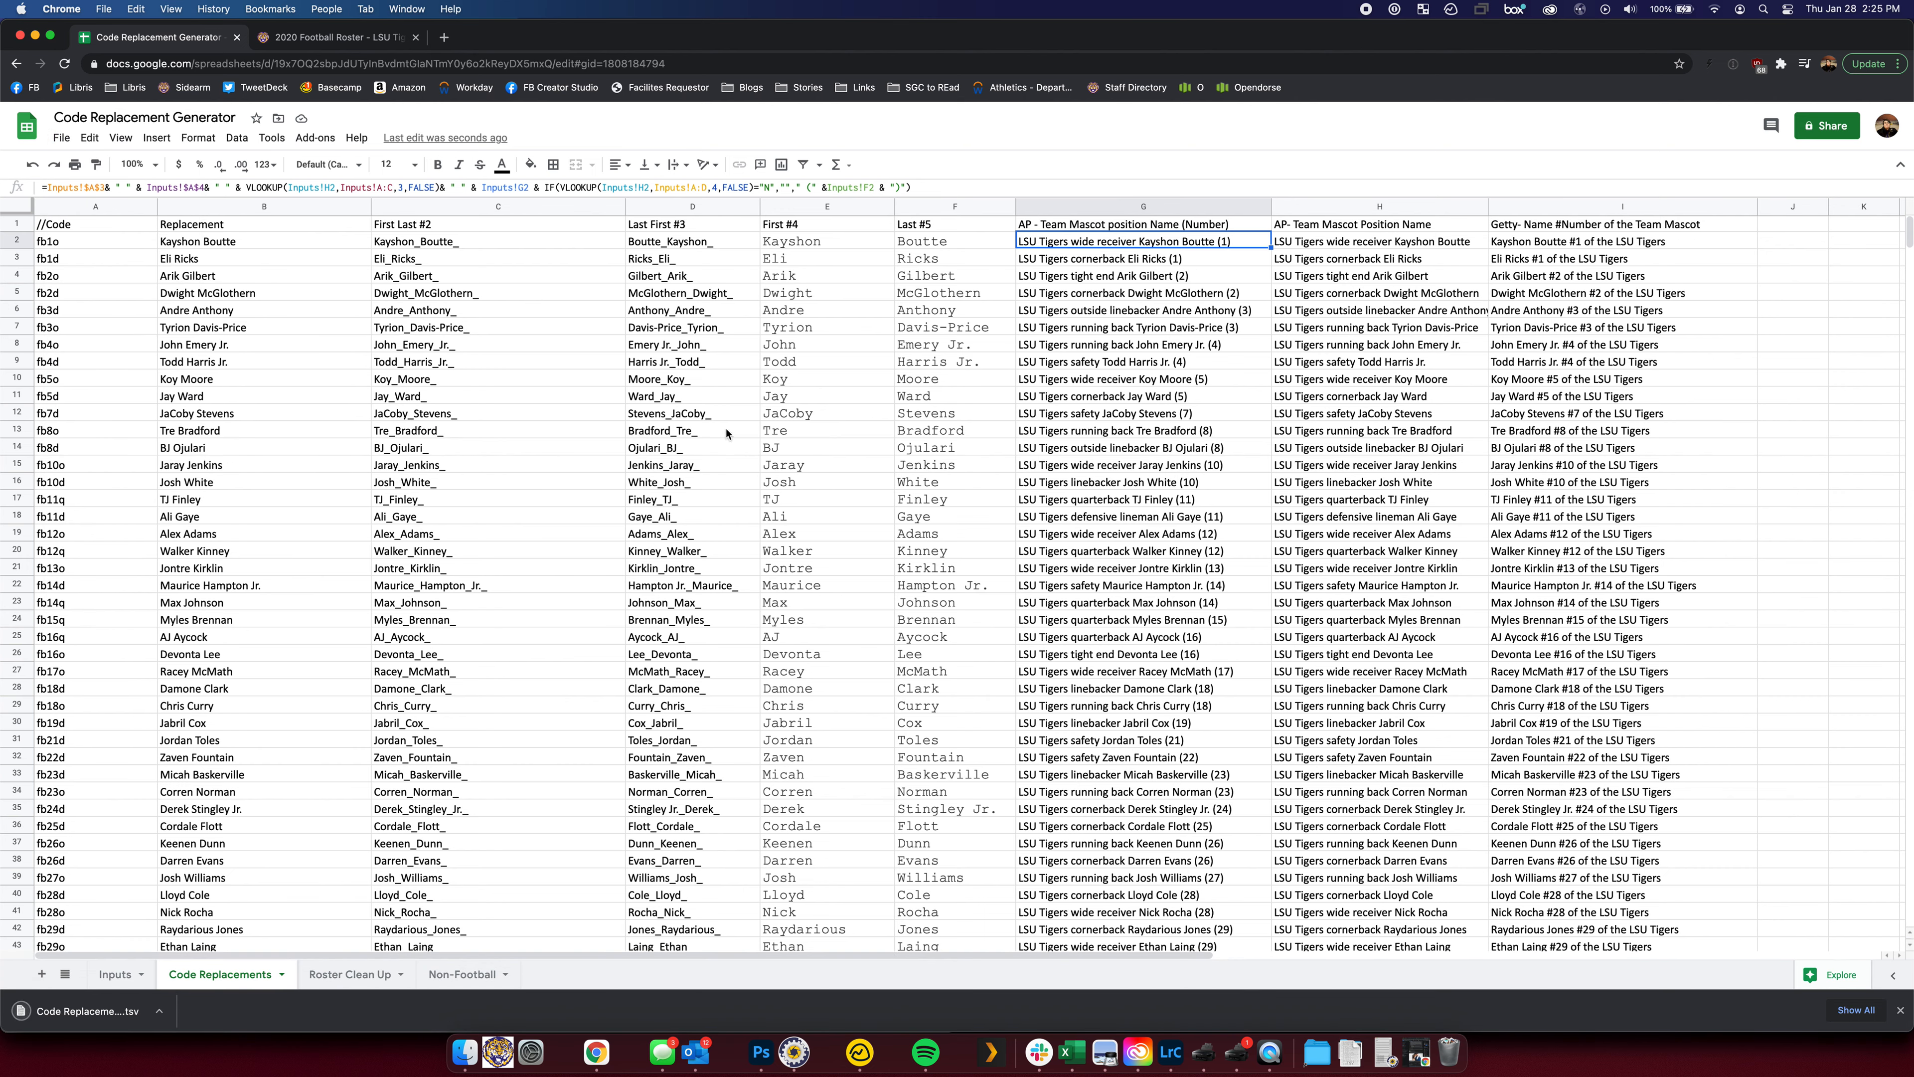
{"action": "left_click", "coordinate": [72, 1022]}
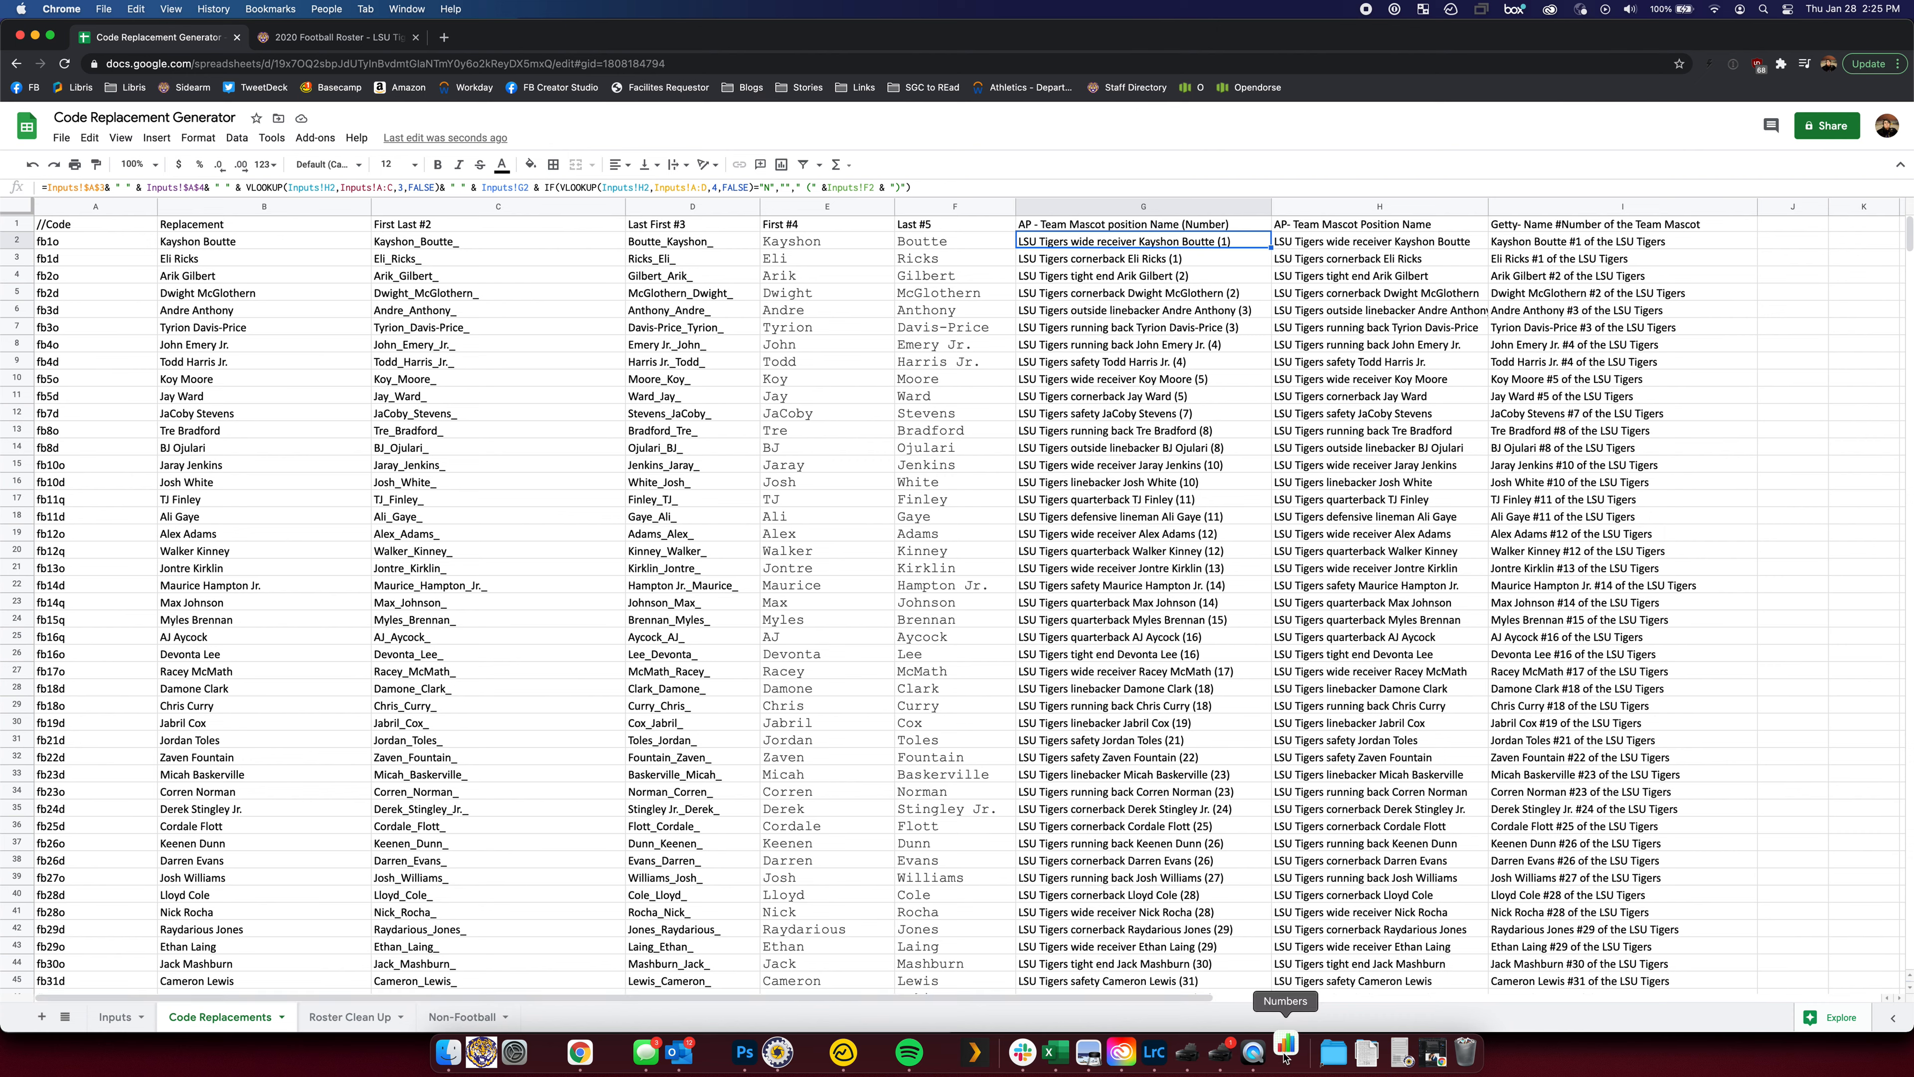
{"action": "left_click", "coordinate": [1299, 1055]}
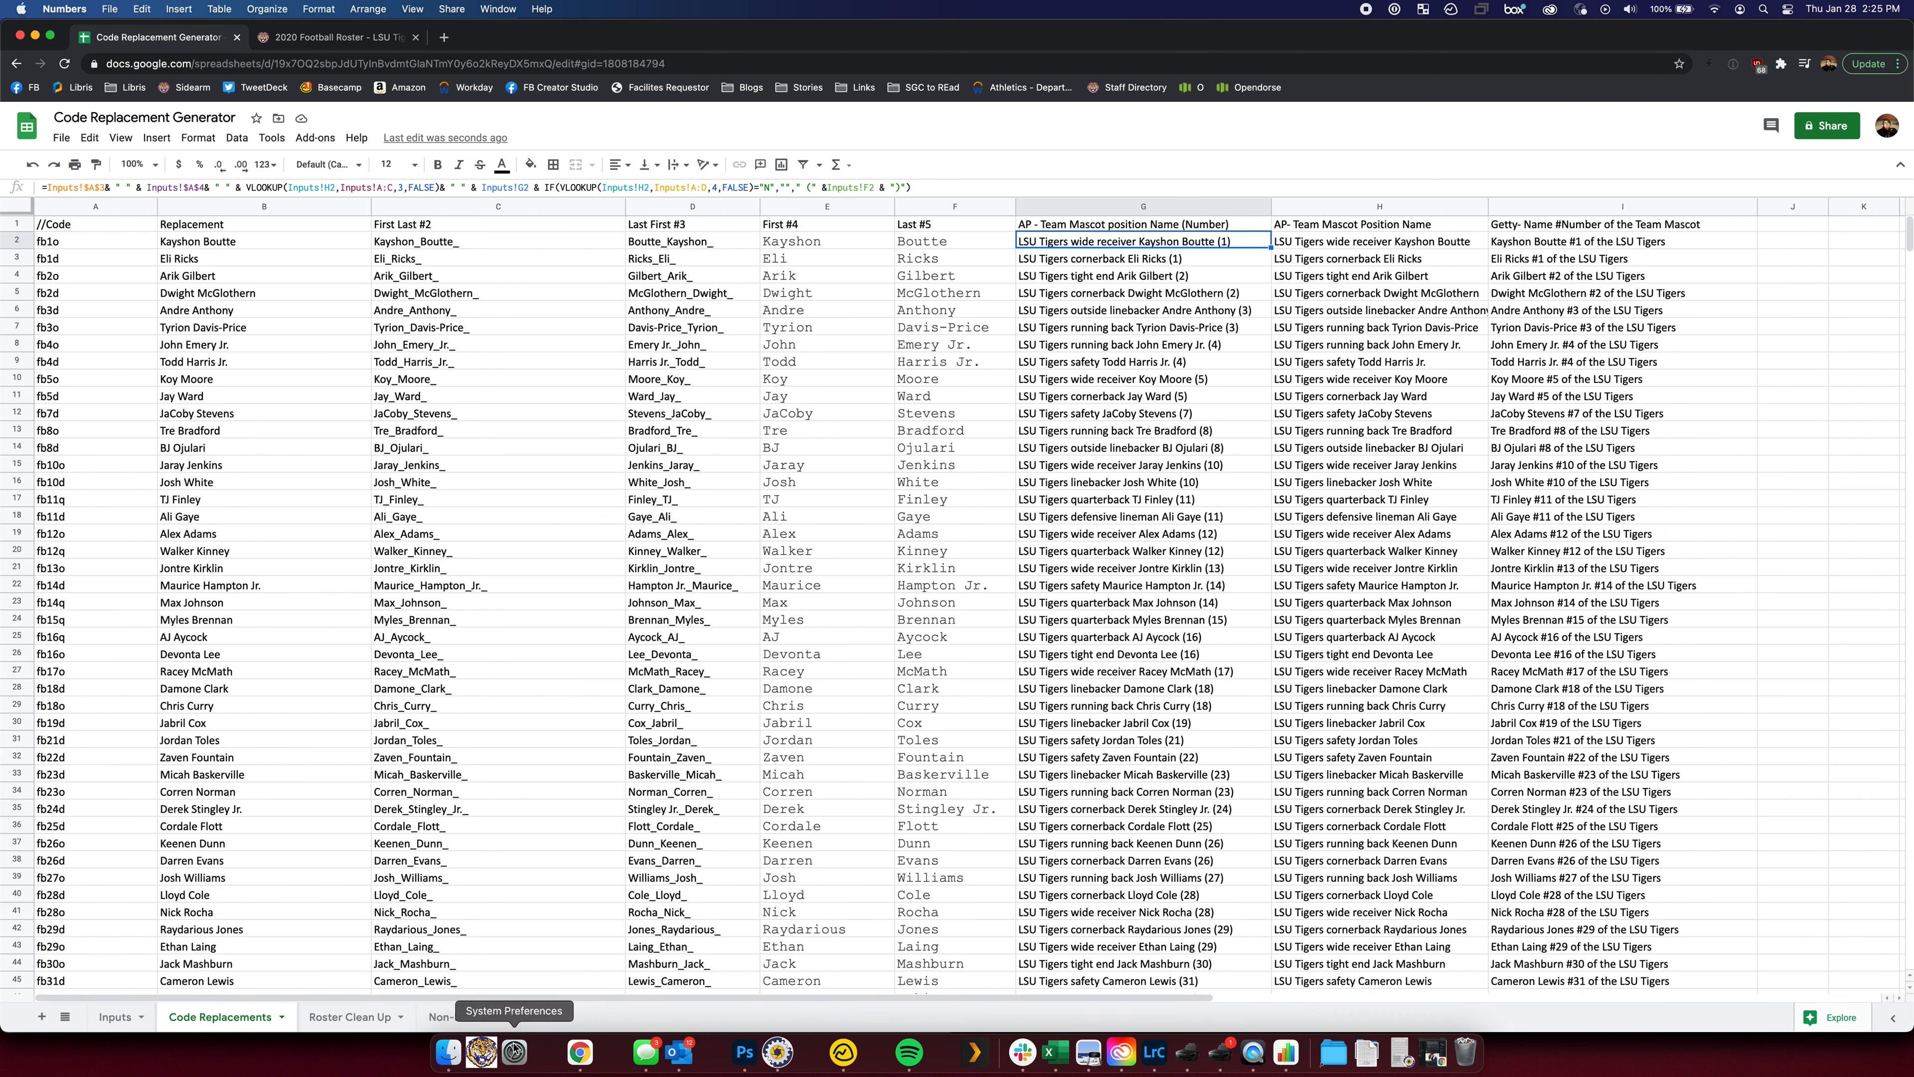
Open Code Replacement Generator - Code Replacements.tsv from Downloads in Microsoft Excel
{"action": "left_click", "coordinate": [449, 1052]}
{"action": "left_click", "coordinate": [57, 158]}
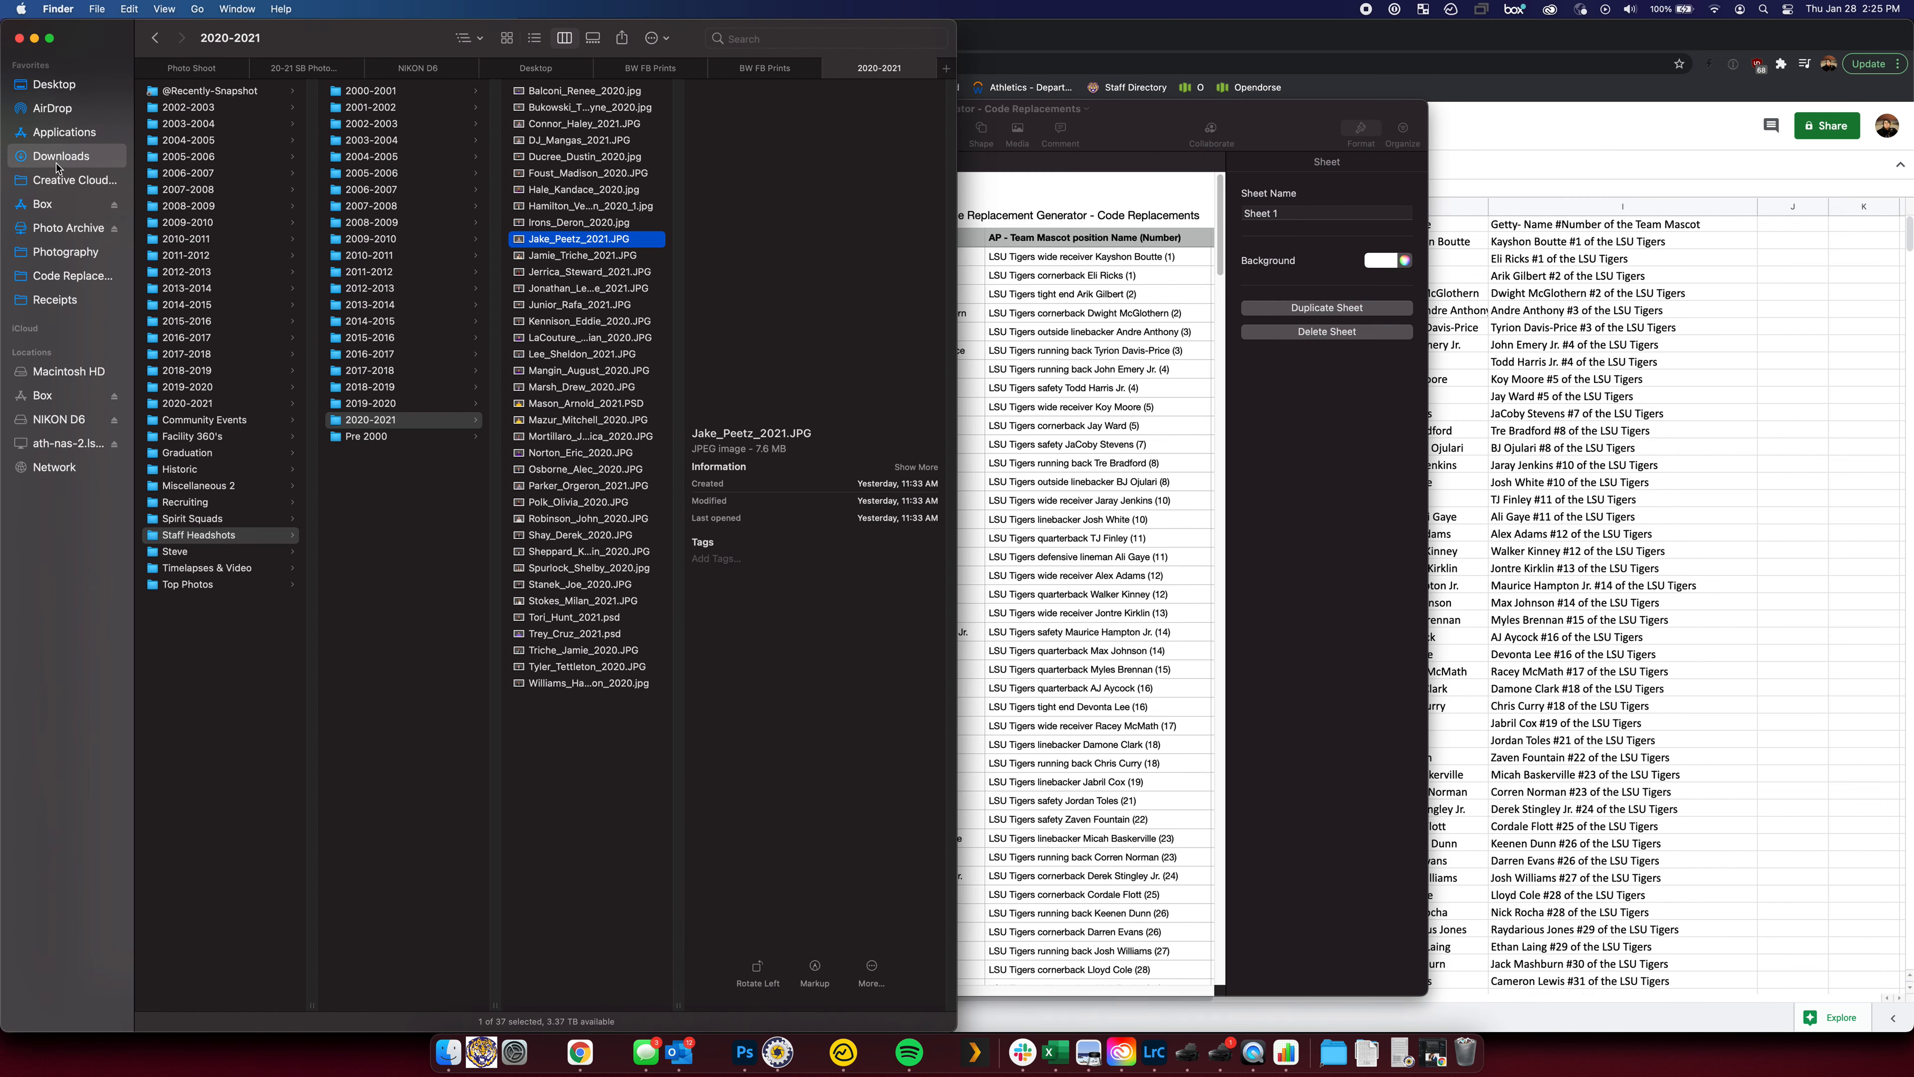
{"action": "right_click", "coordinate": [234, 117]}
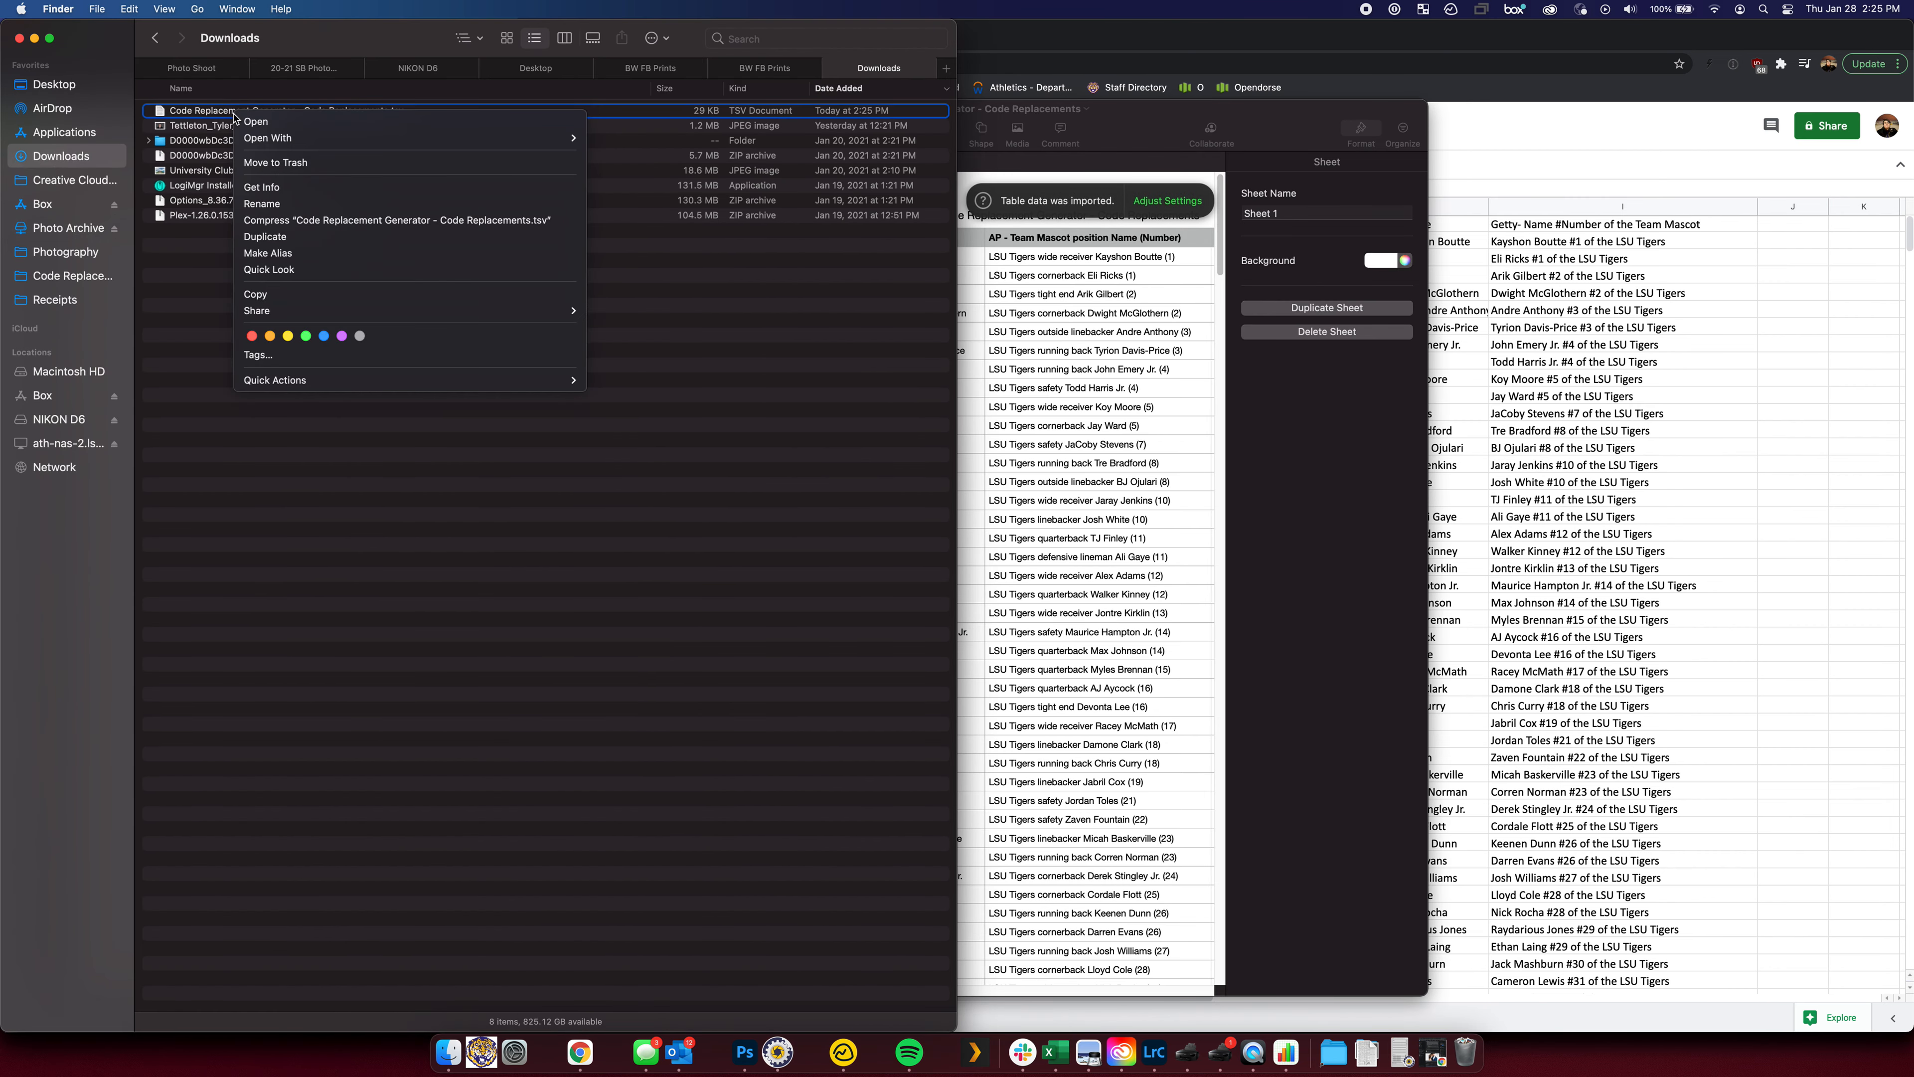
{"action": "mouse_move", "coordinate": [483, 138]}
{"action": "left_click", "coordinate": [673, 180]}
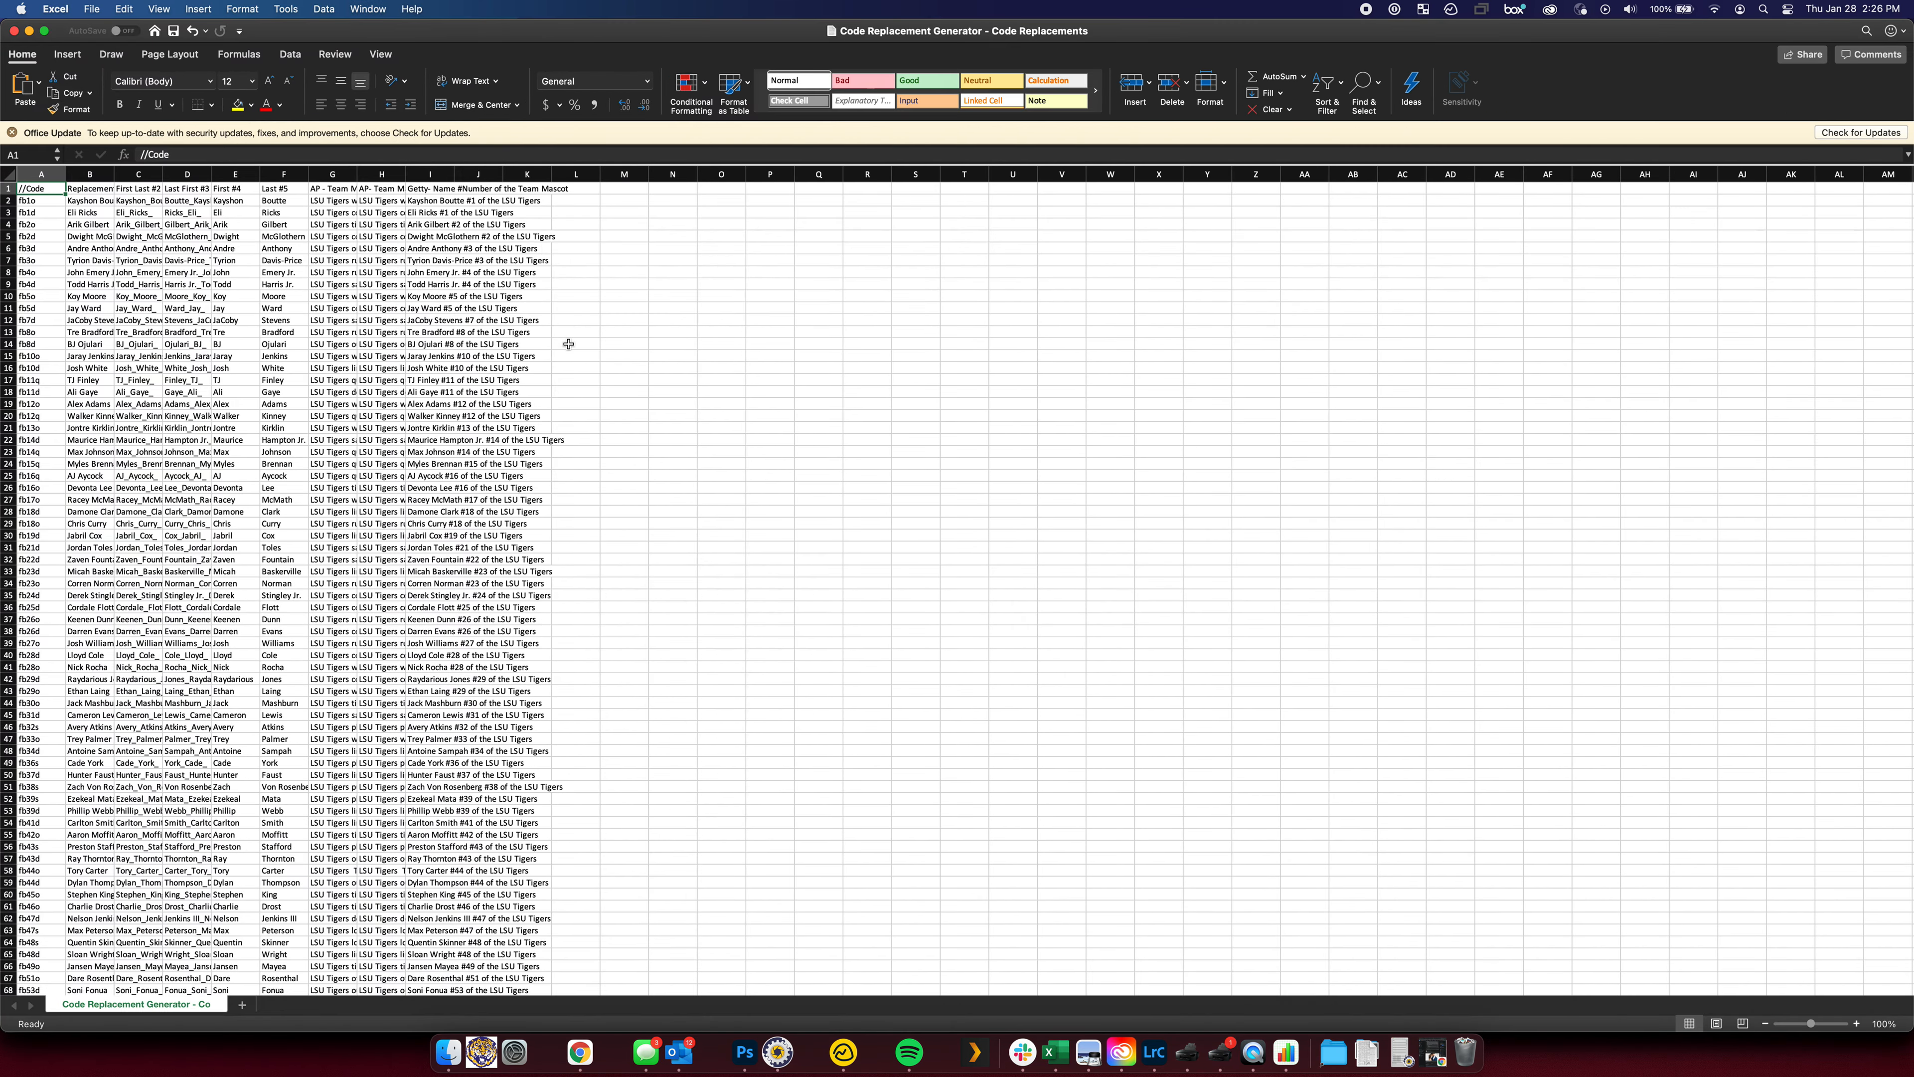
Delete the leftover error rows 99 through 197
{"action": "scroll", "coordinate": [534, 520], "scroll_direction": "down", "scroll_amount": 20}
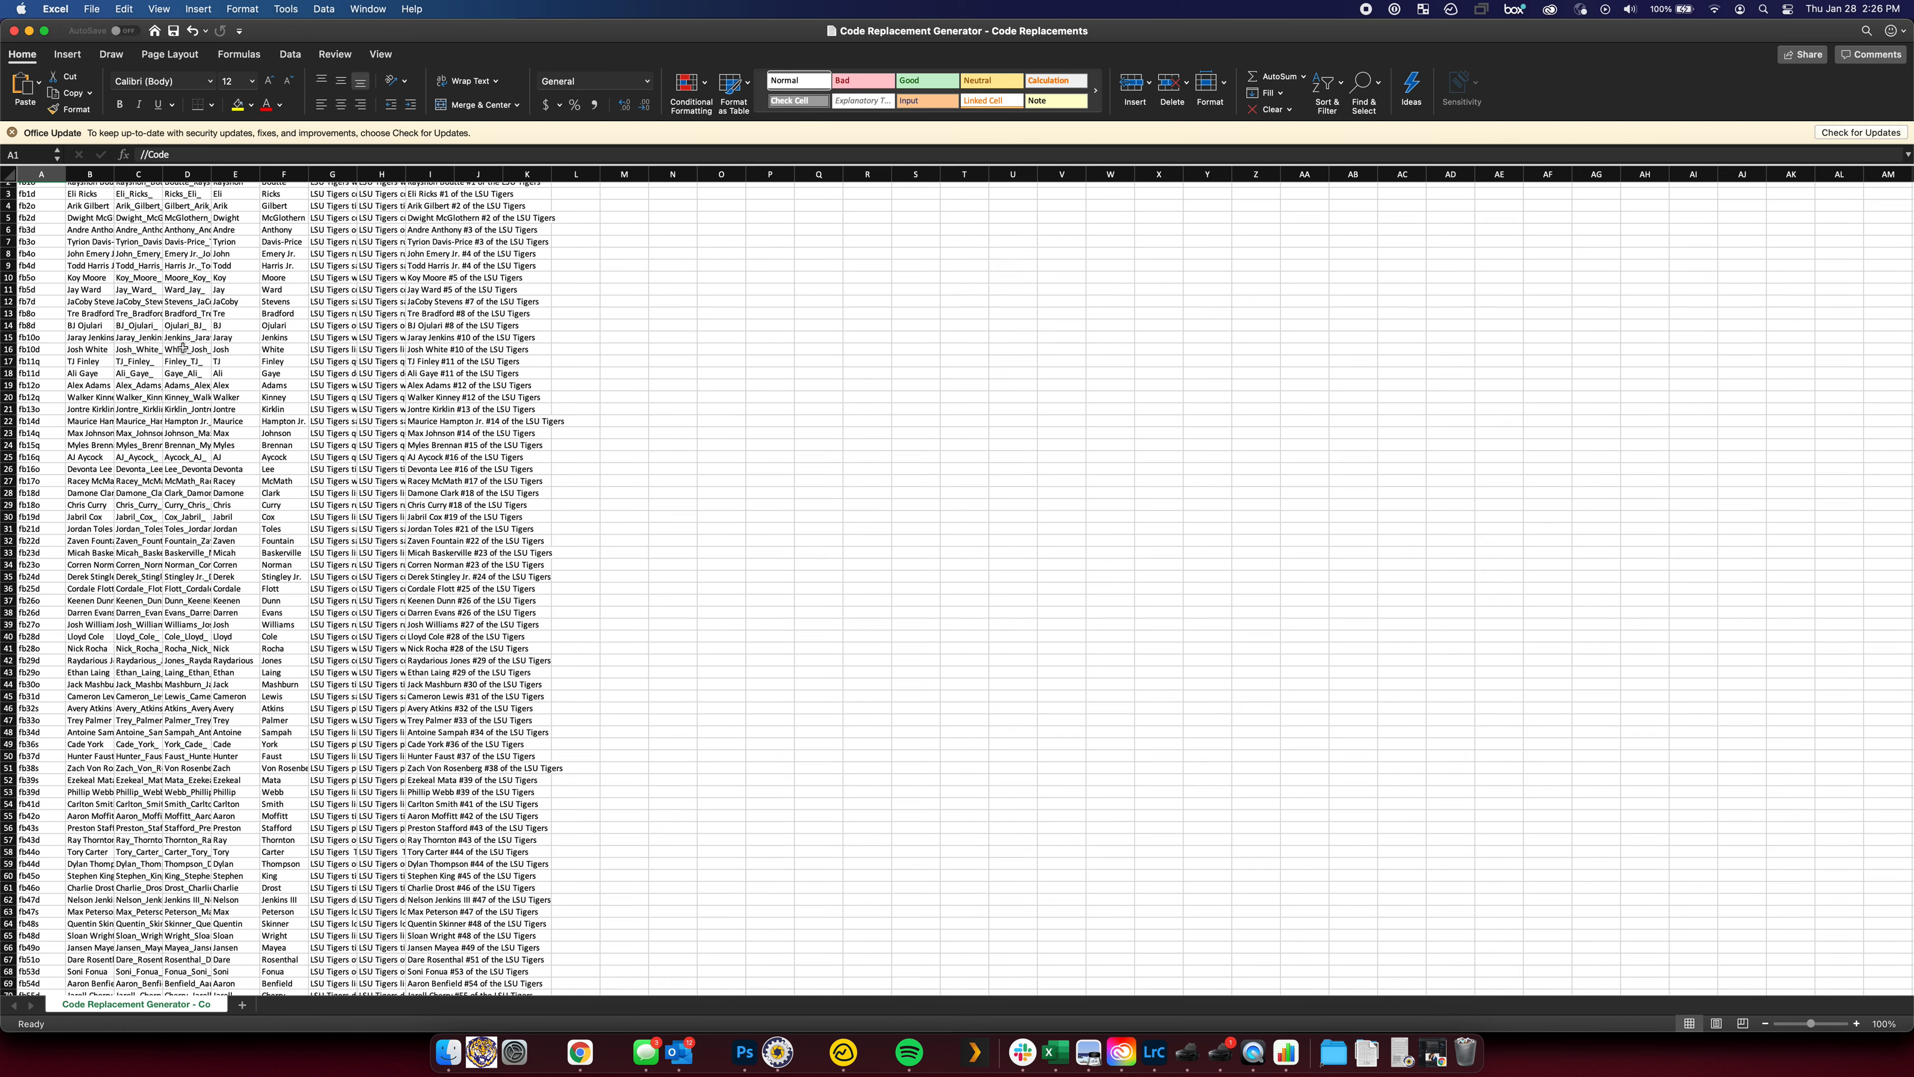
{"action": "scroll", "coordinate": [205, 254], "scroll_direction": "up", "scroll_amount": 3}
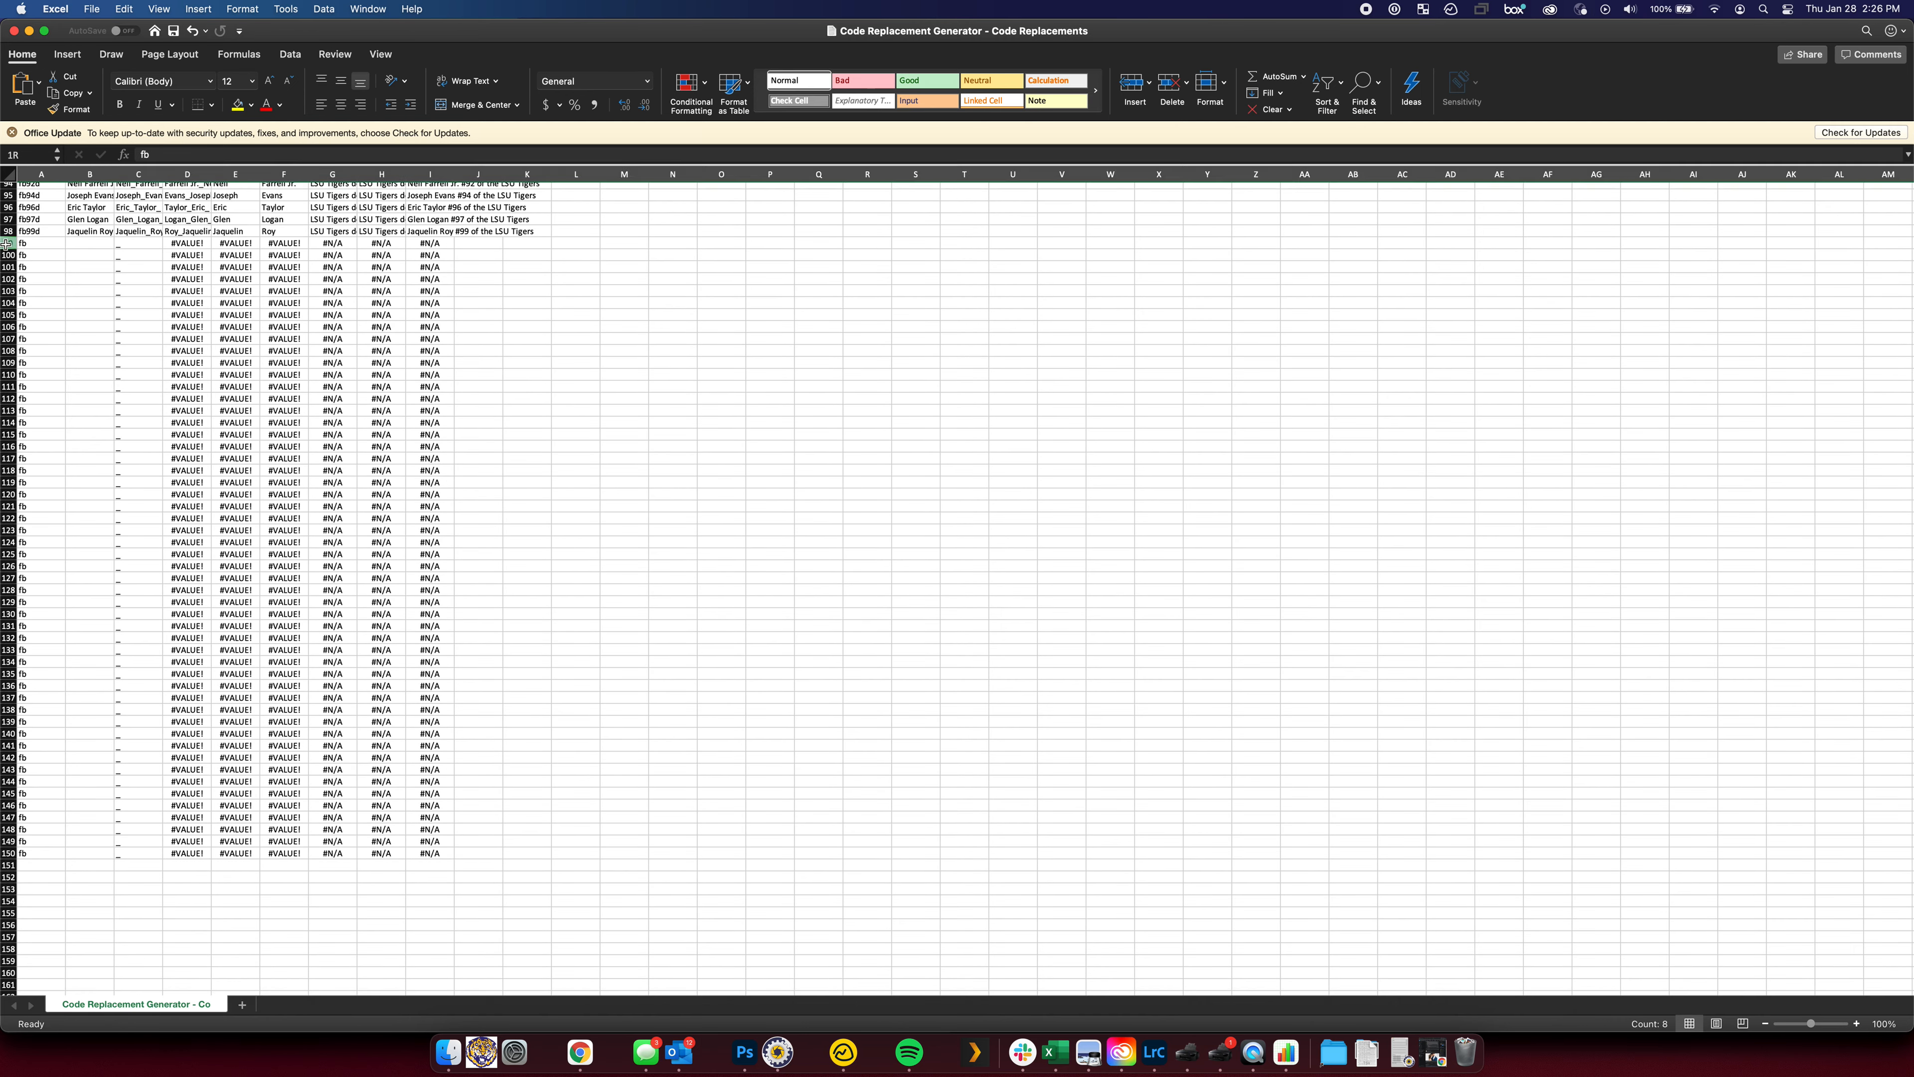
{"action": "left_click", "coordinate": [7, 243]}
{"action": "scroll", "coordinate": [114, 319], "scroll_direction": "down", "scroll_amount": 15}
{"action": "scroll", "coordinate": [114, 319], "scroll_direction": "up", "scroll_amount": 15}
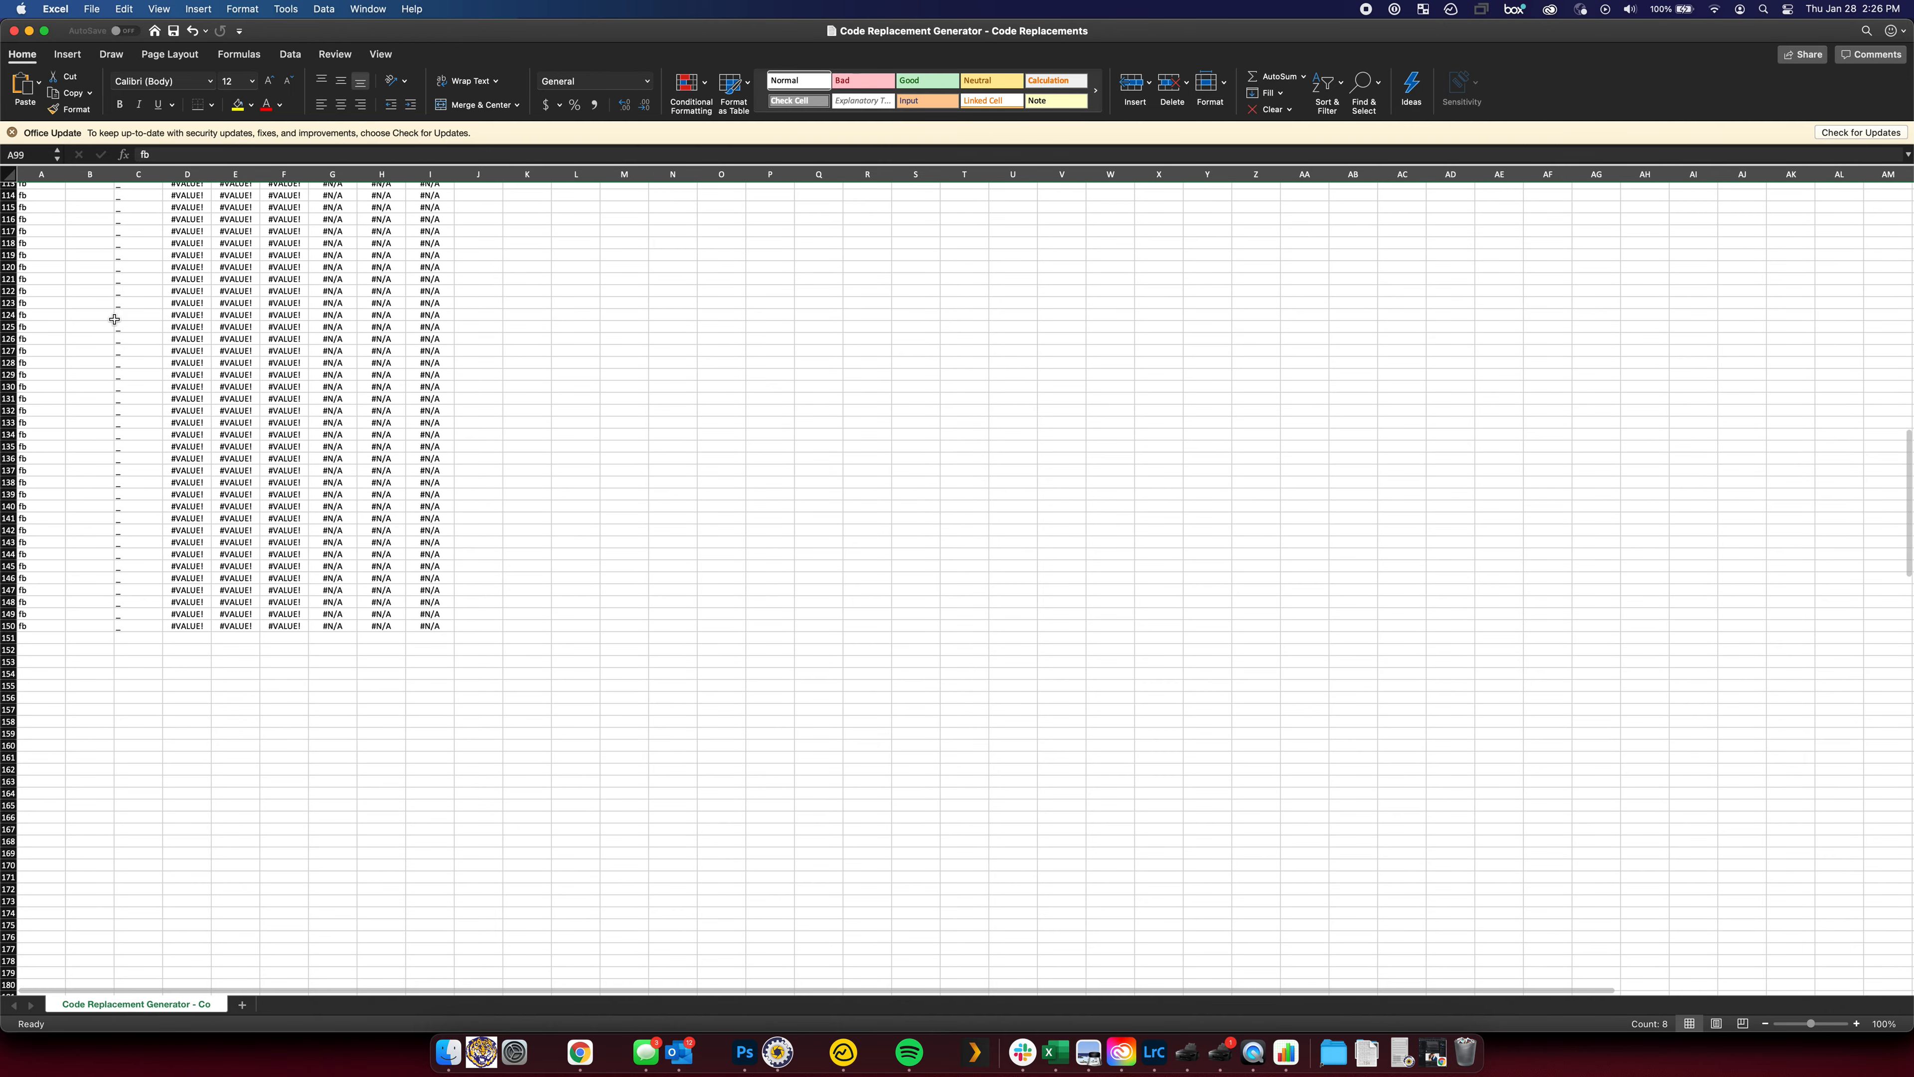
{"action": "scroll", "coordinate": [115, 321], "scroll_direction": "down", "scroll_amount": 20}
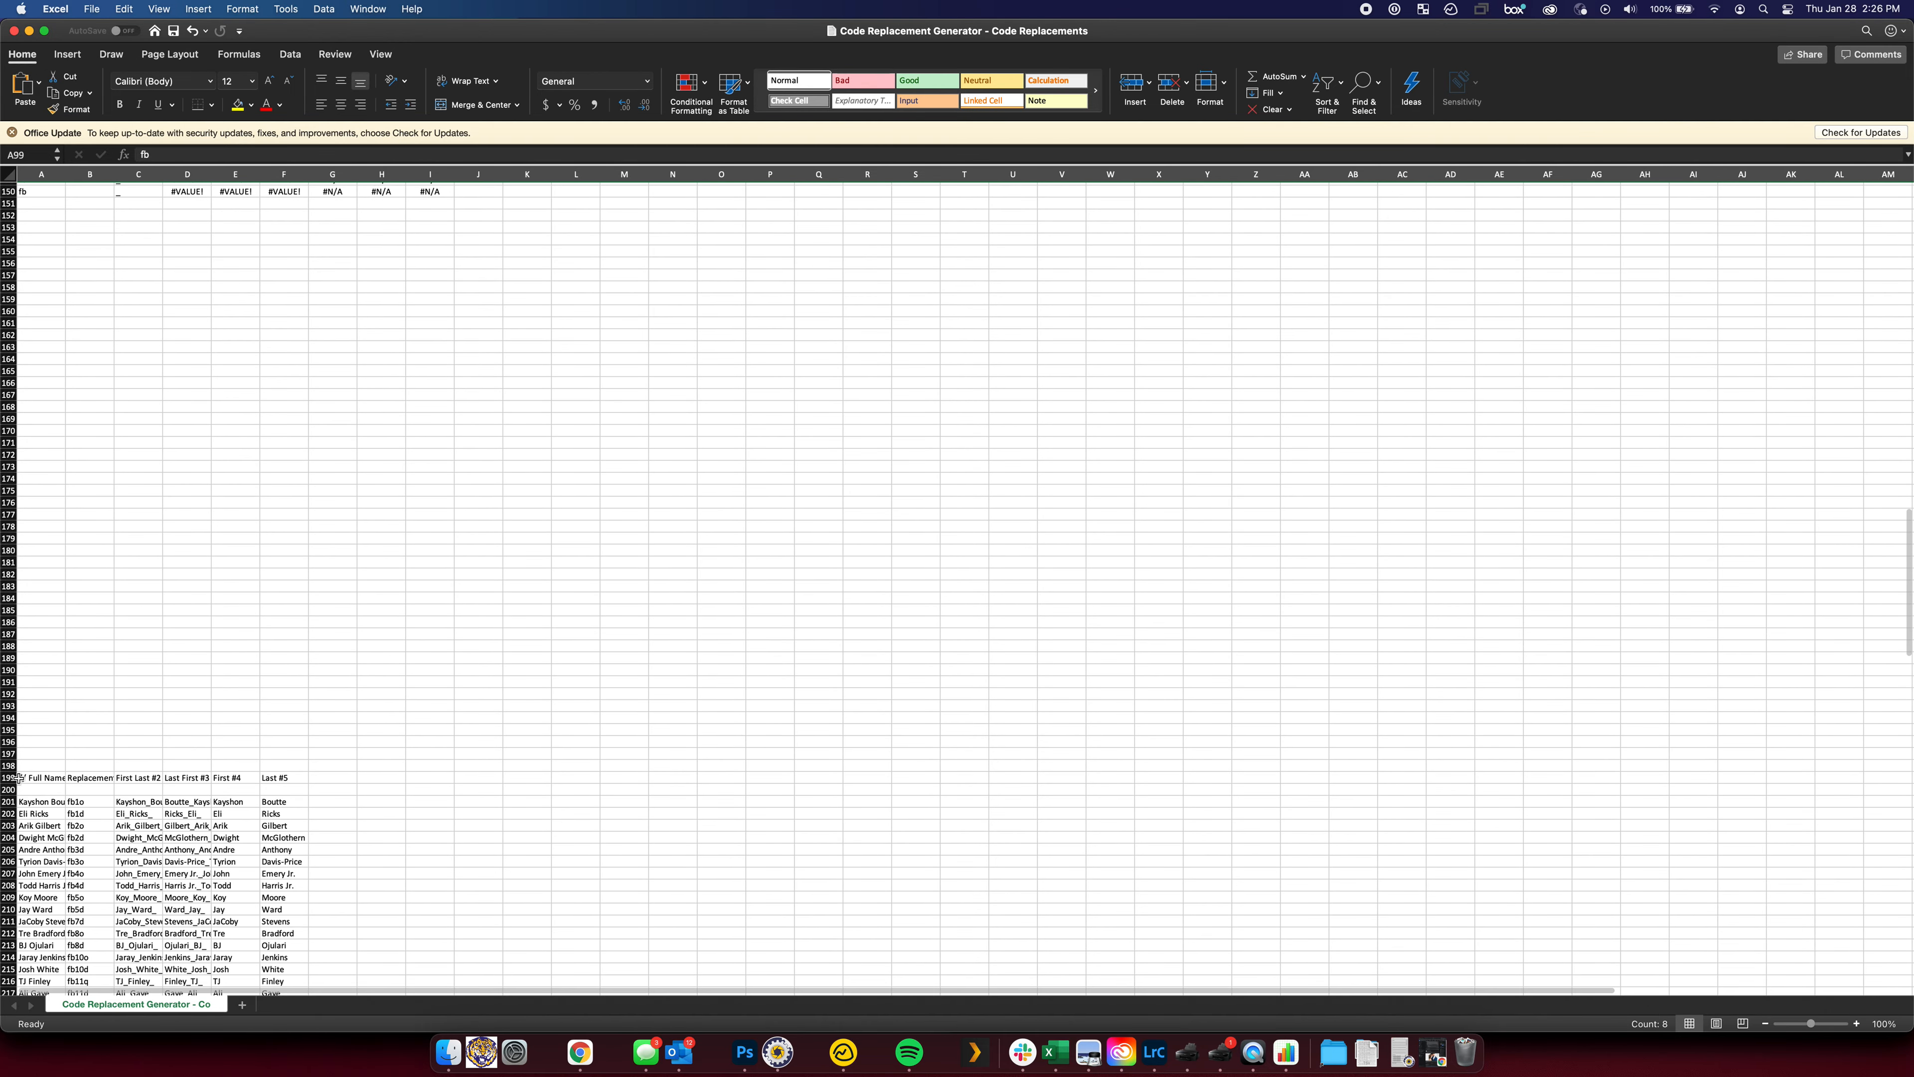
{"action": "left_click", "coordinate": [9, 753], "text": "shift"}
{"action": "right_click", "coordinate": [15, 751]}
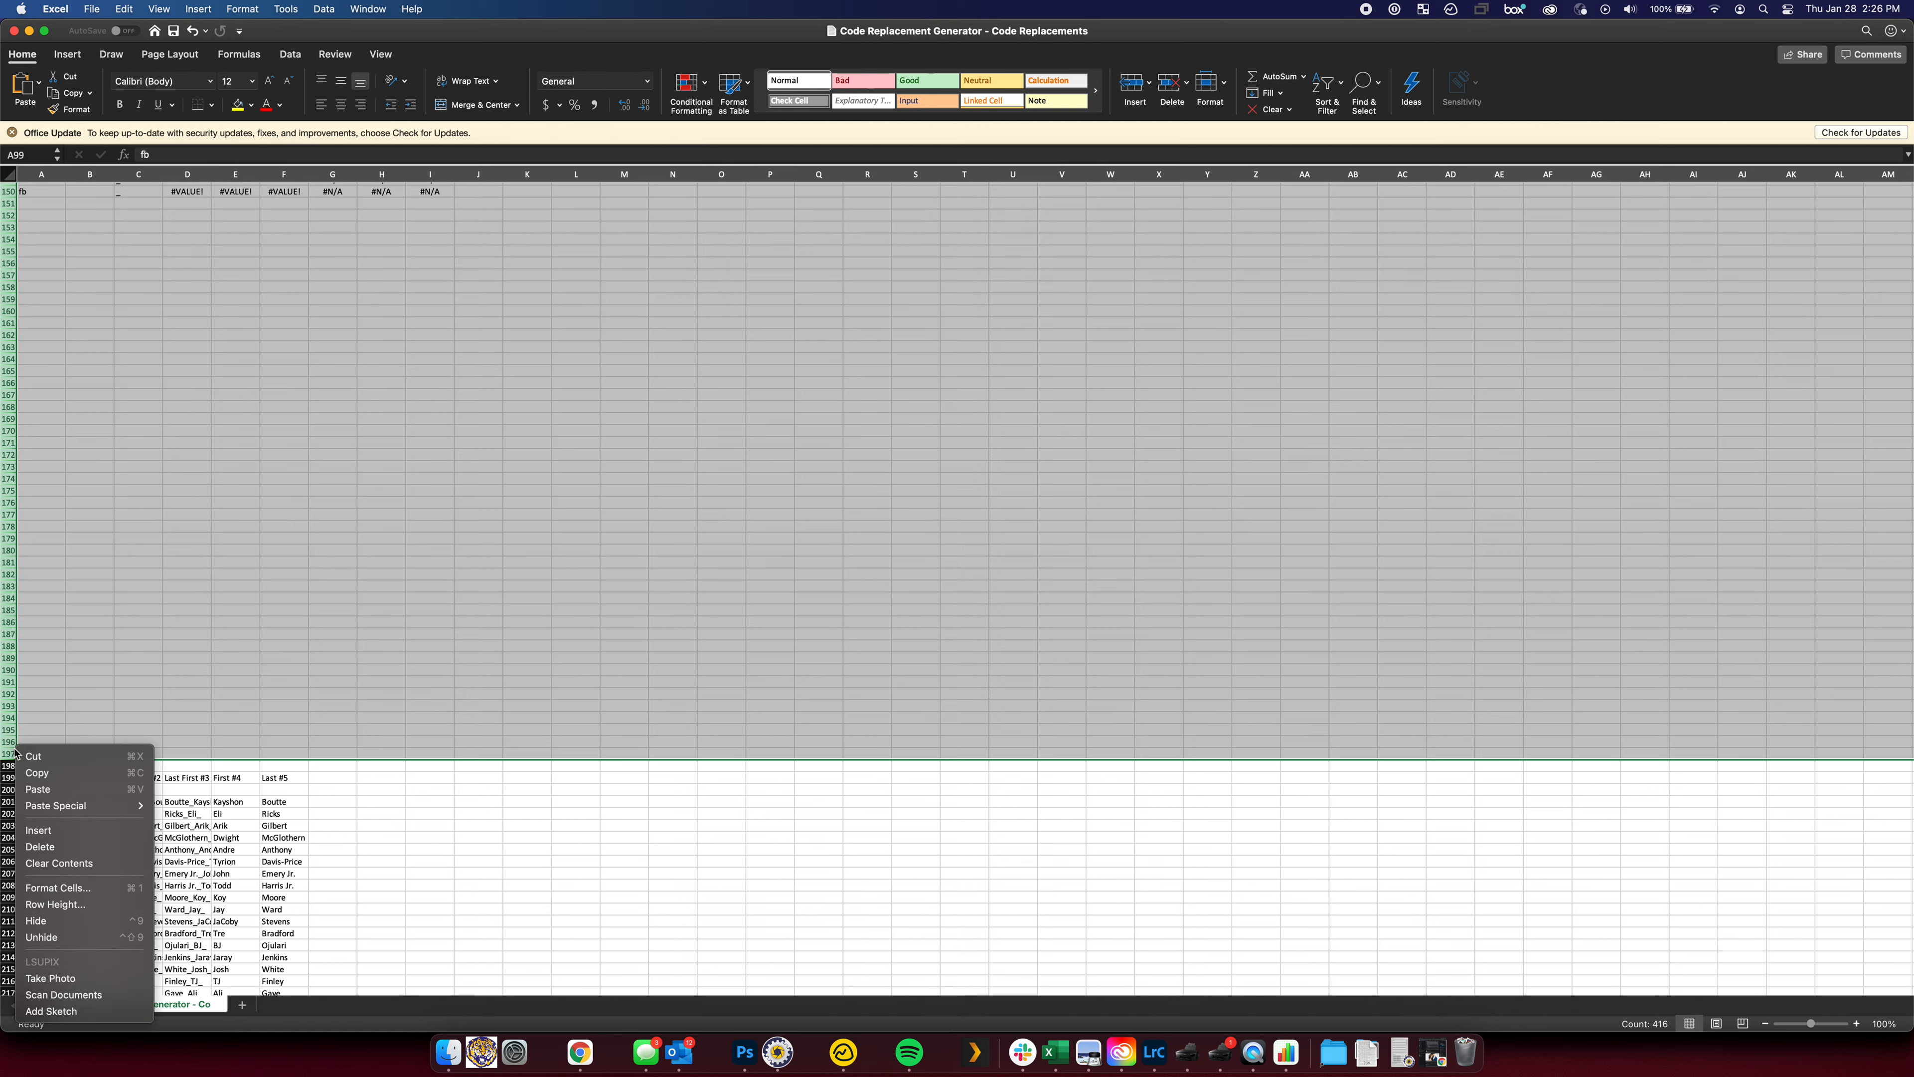
{"action": "left_click", "coordinate": [74, 846]}
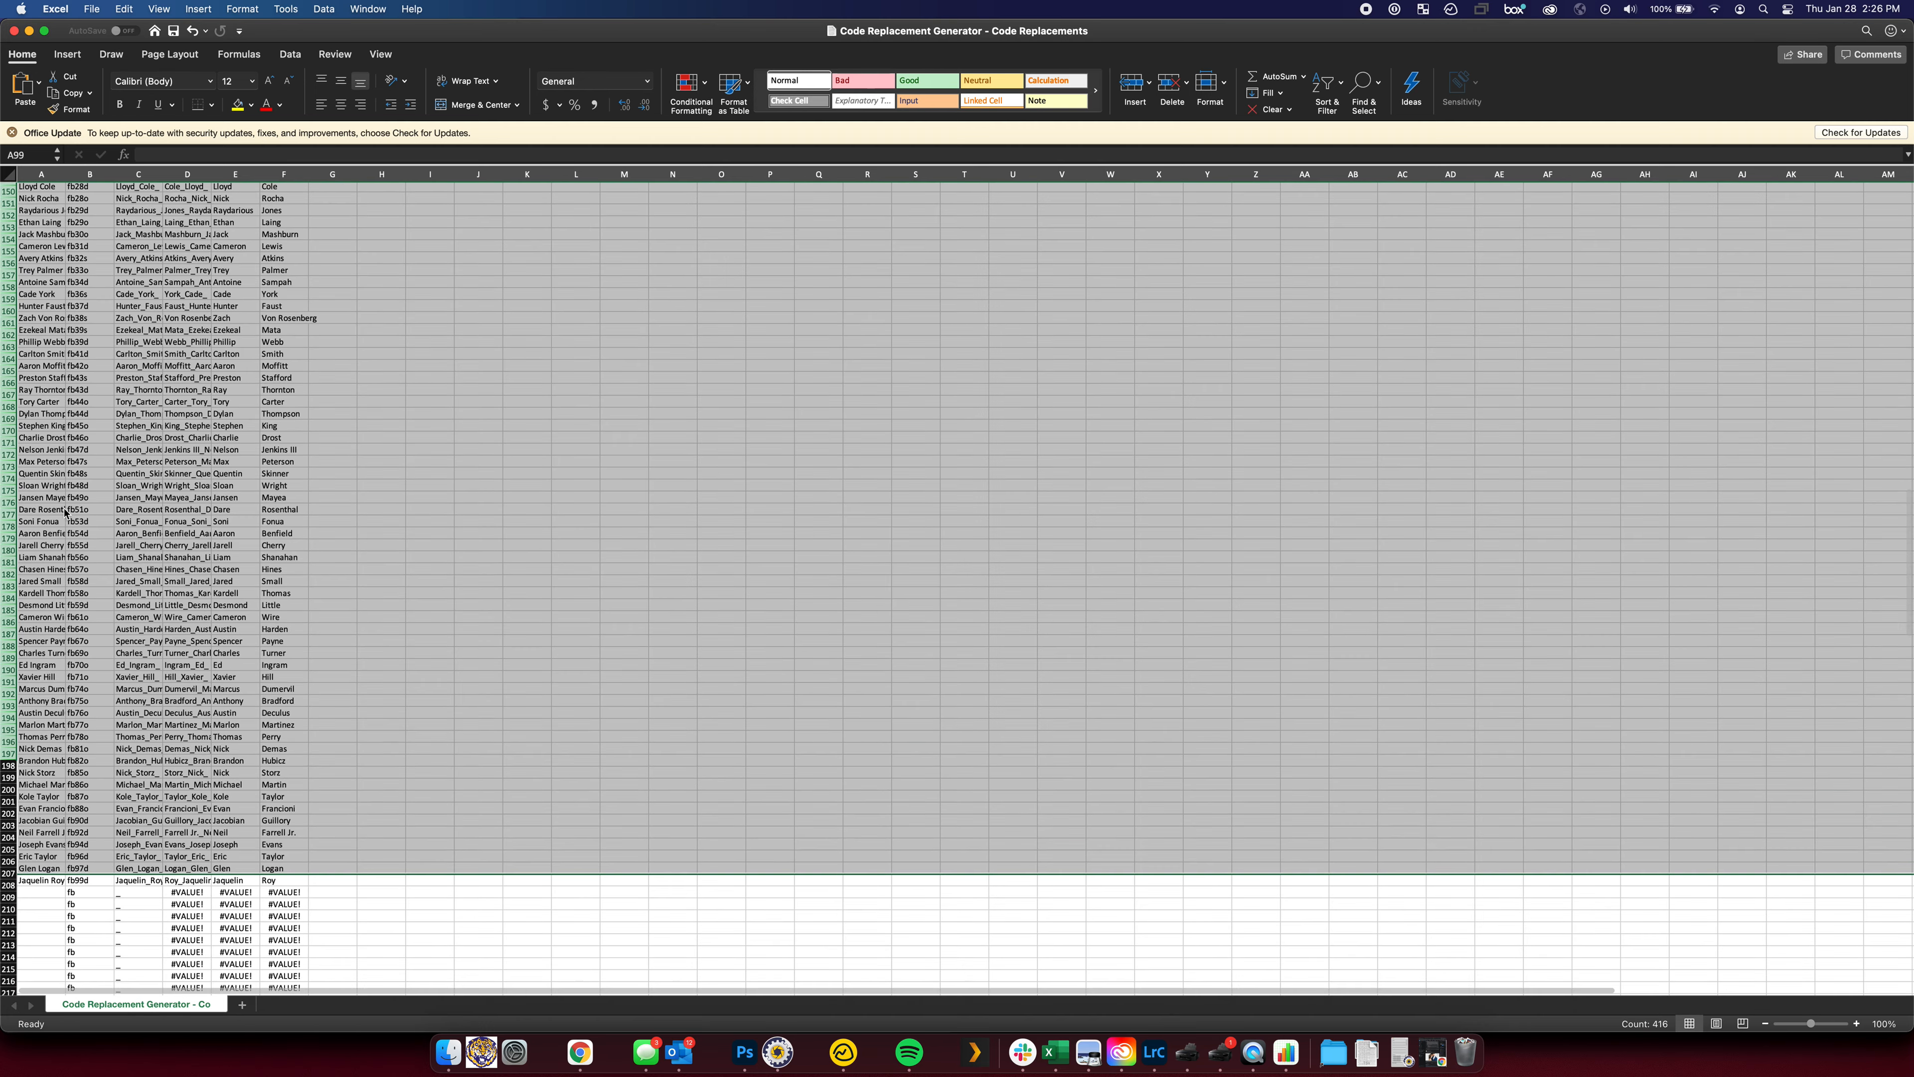
Delete the remaining leftover fb error rows 199 through 250
{"action": "scroll", "coordinate": [64, 513], "scroll_direction": "up", "scroll_amount": 20}
{"action": "scroll", "coordinate": [110, 474], "scroll_direction": "down", "scroll_amount": 12}
{"action": "scroll", "coordinate": [110, 474], "scroll_direction": "up", "scroll_amount": 12}
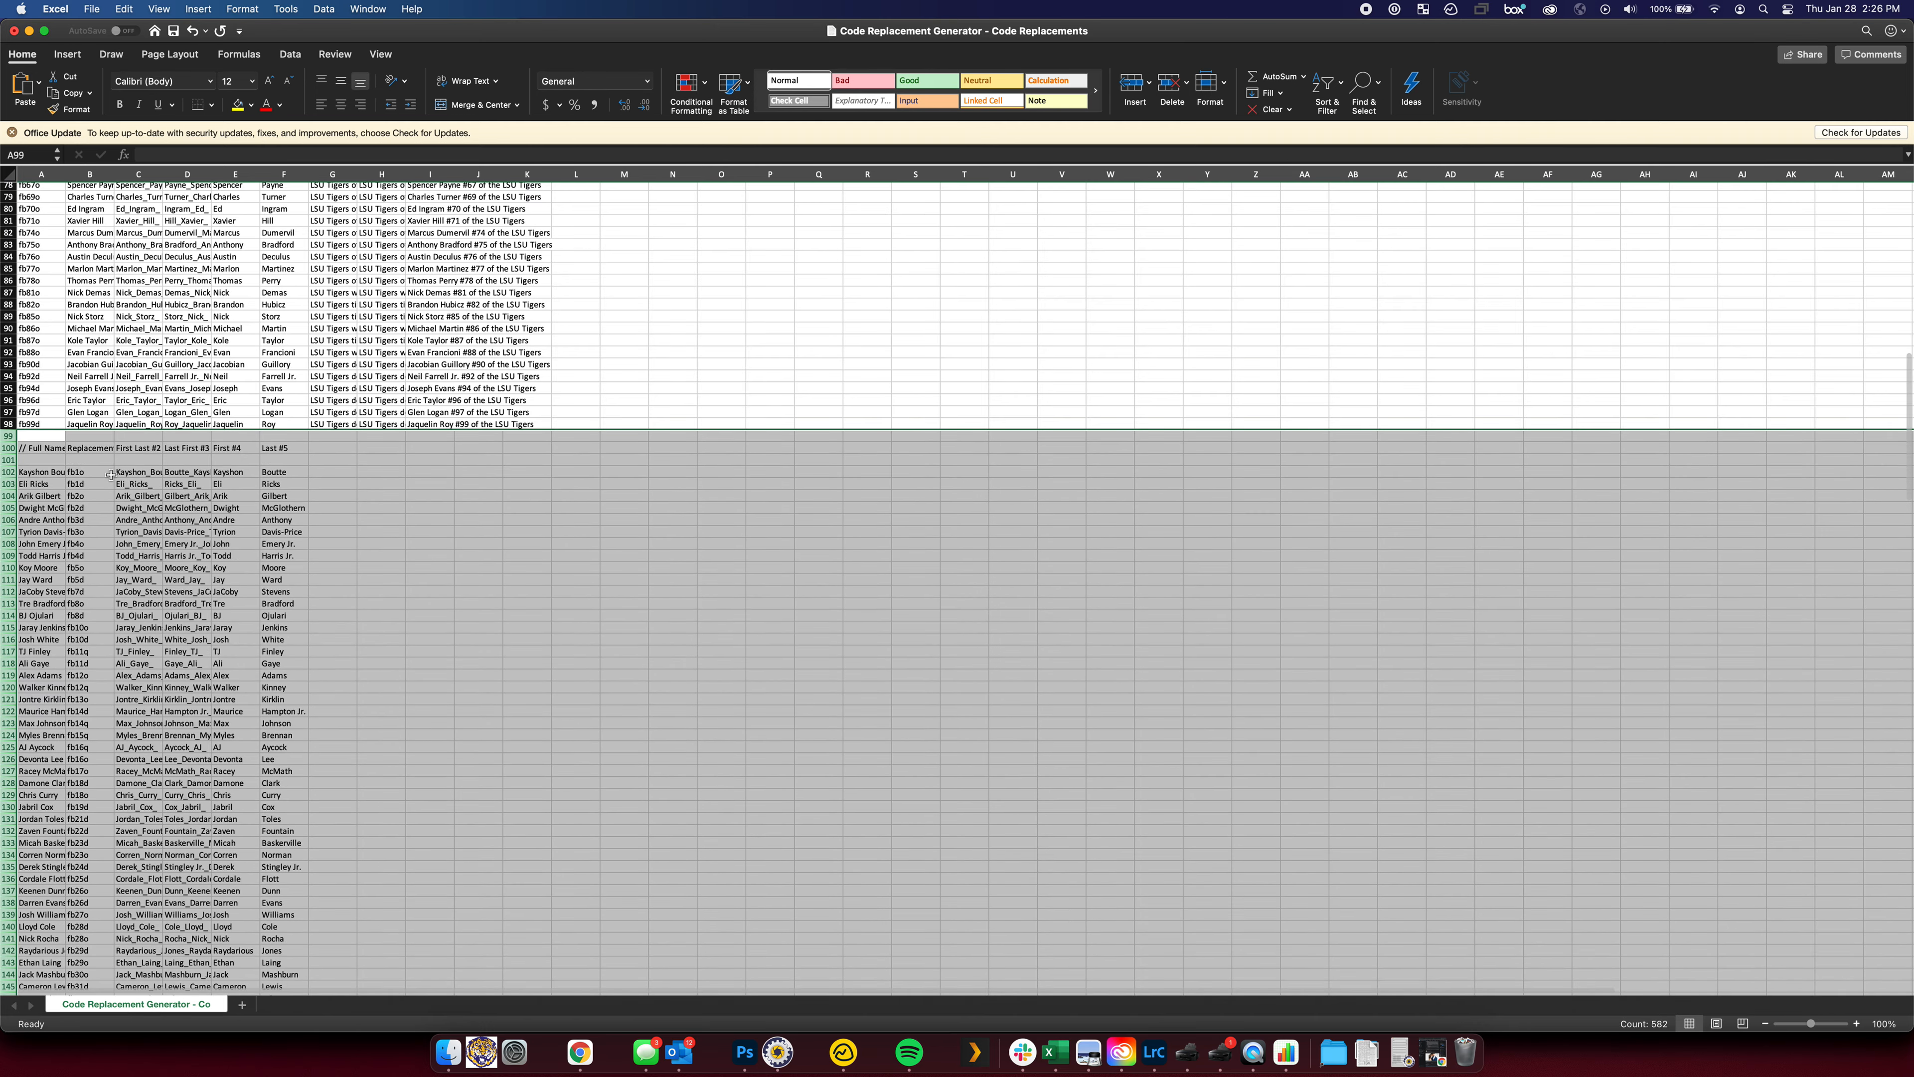
{"action": "left_click", "coordinate": [110, 474]}
{"action": "scroll", "coordinate": [14, 447], "scroll_direction": "down", "scroll_amount": 20}
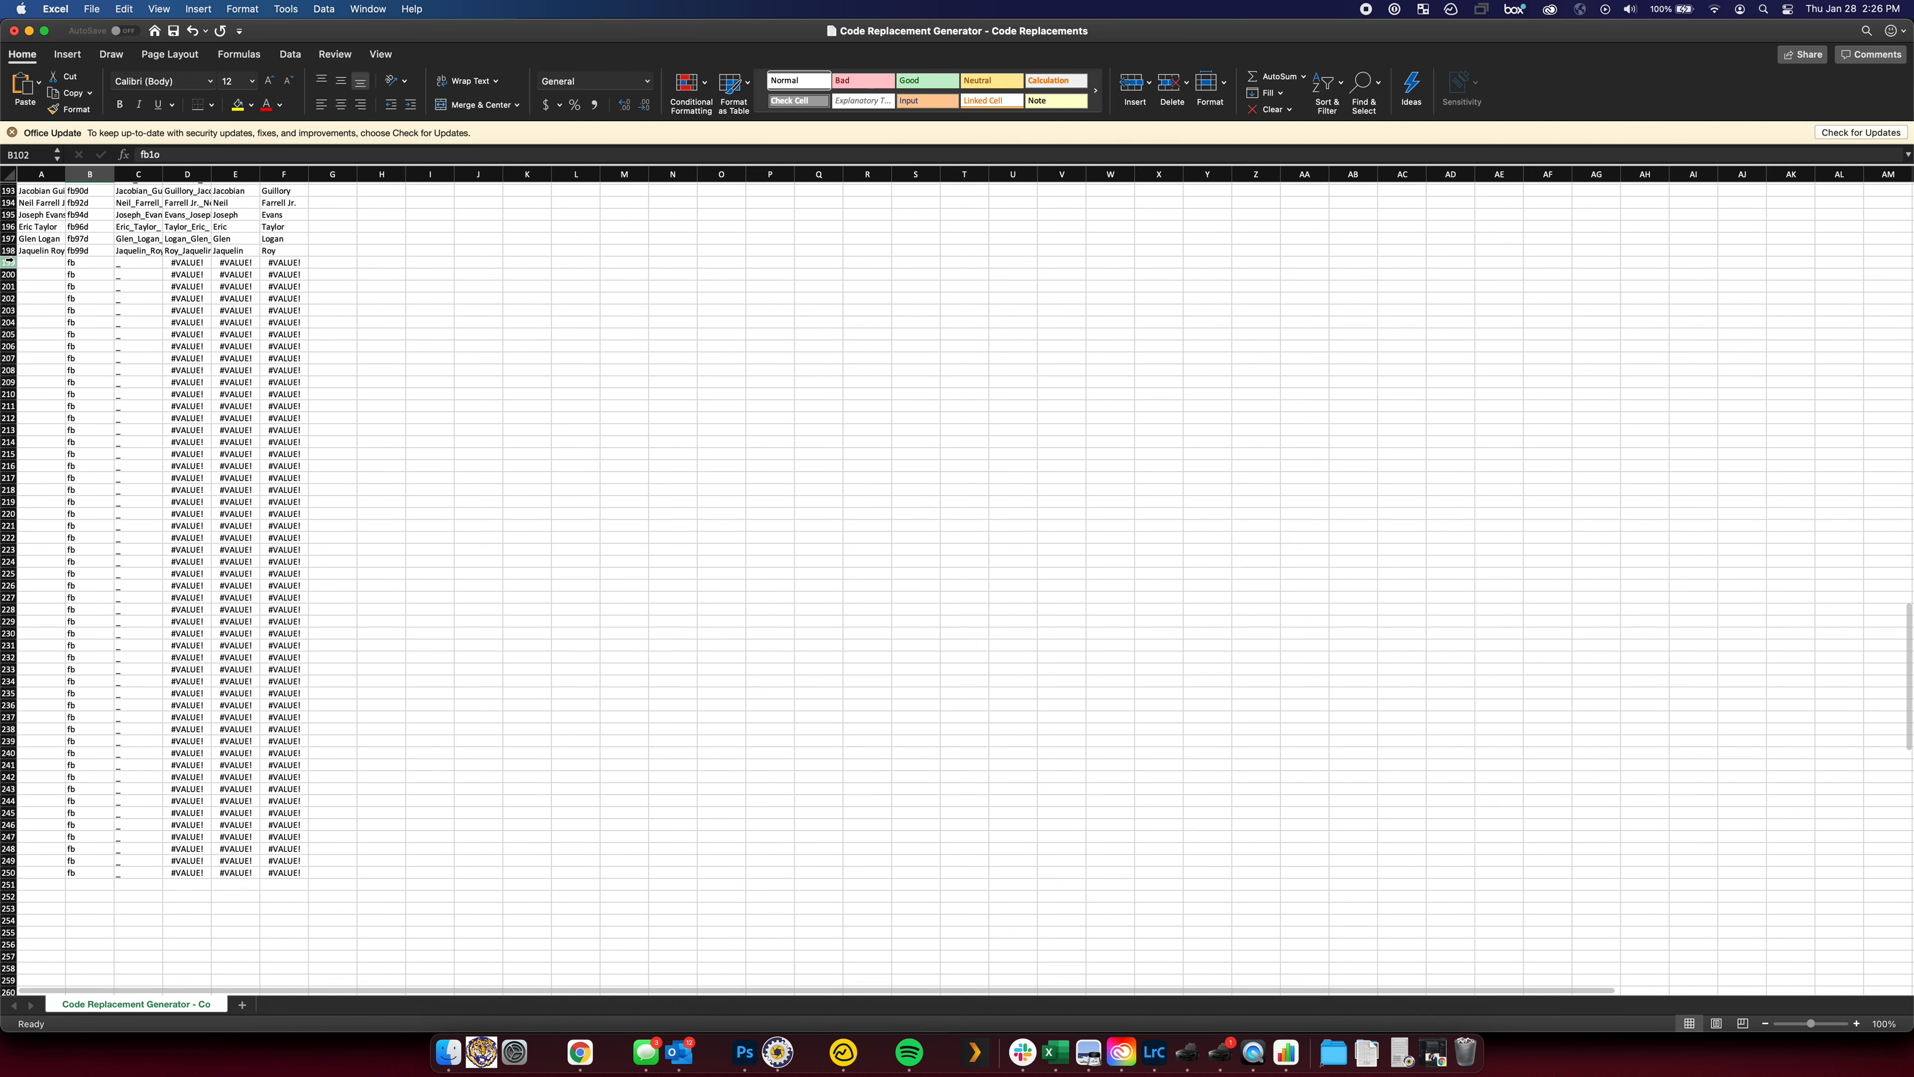
{"action": "left_click", "coordinate": [9, 262]}
{"action": "left_click", "coordinate": [8, 872], "text": "shift"}
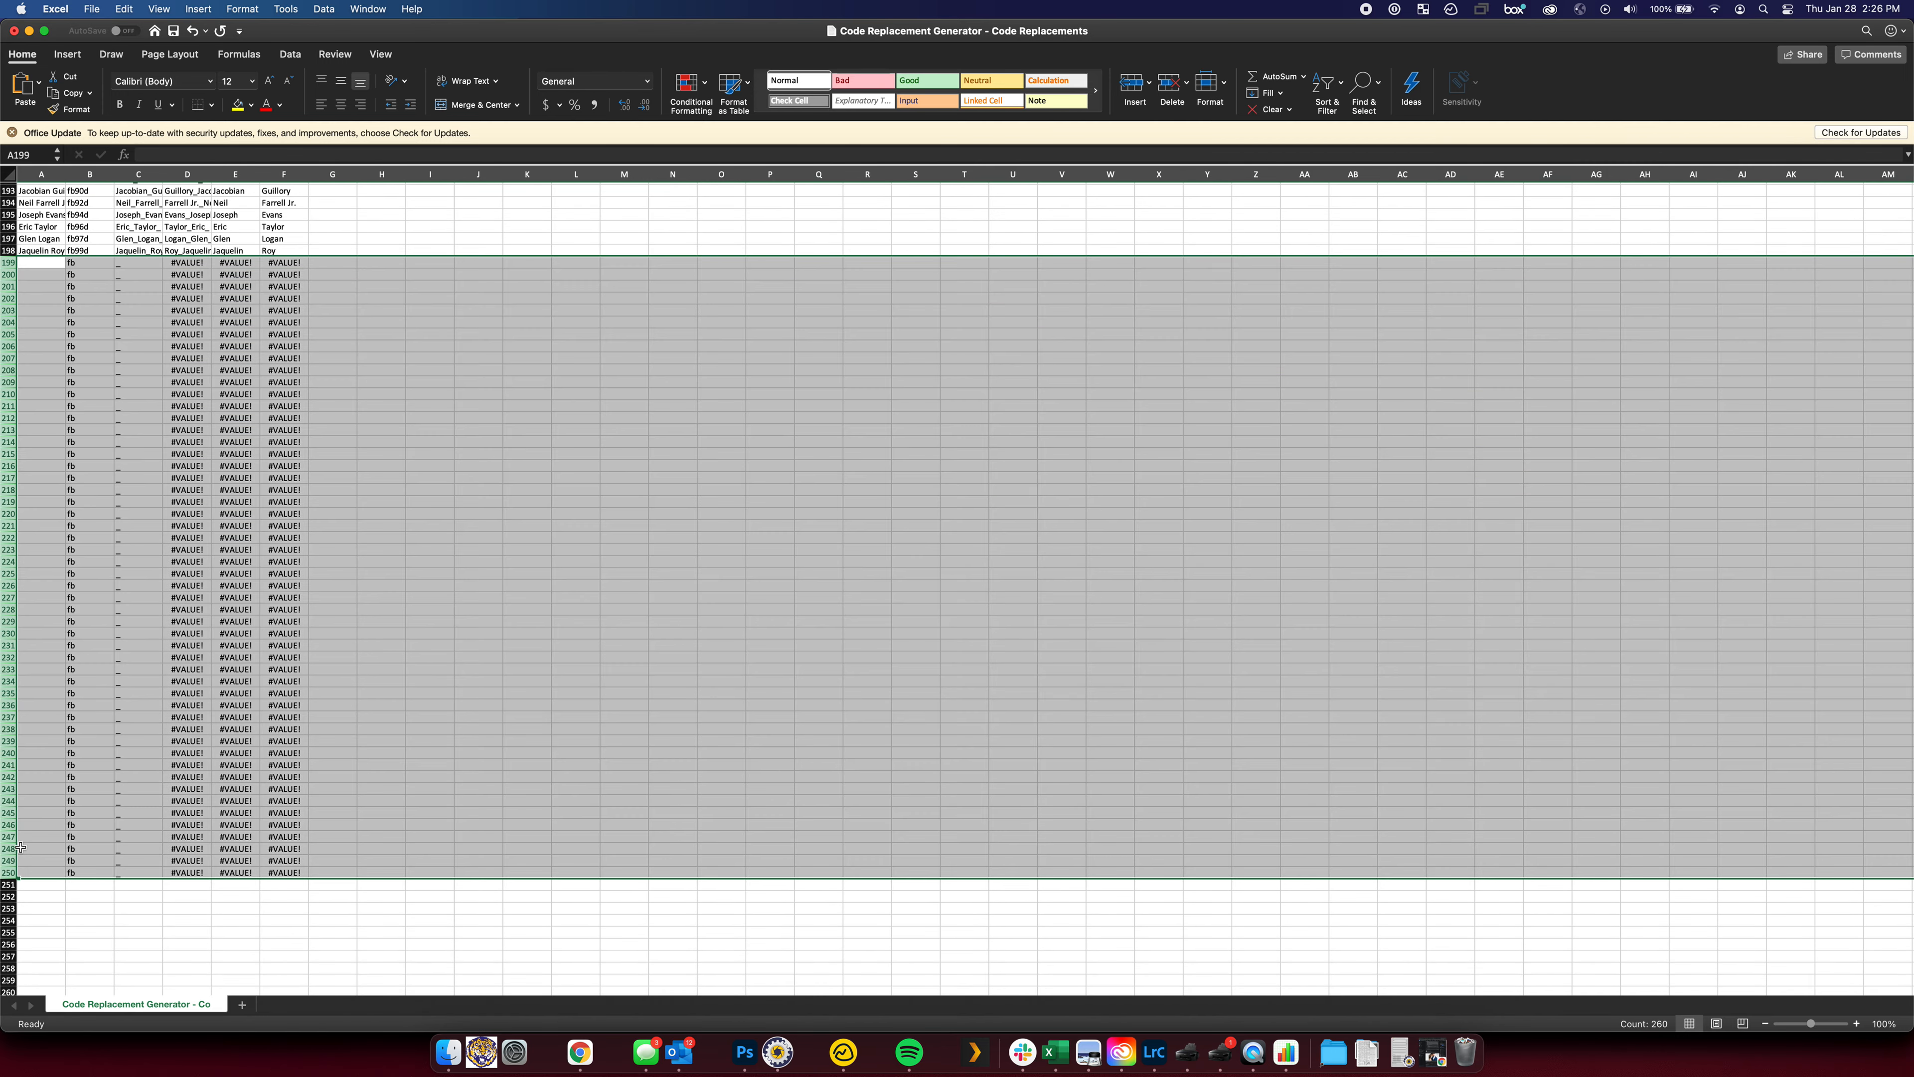
{"action": "right_click", "coordinate": [11, 872]}
{"action": "left_click", "coordinate": [140, 778]}
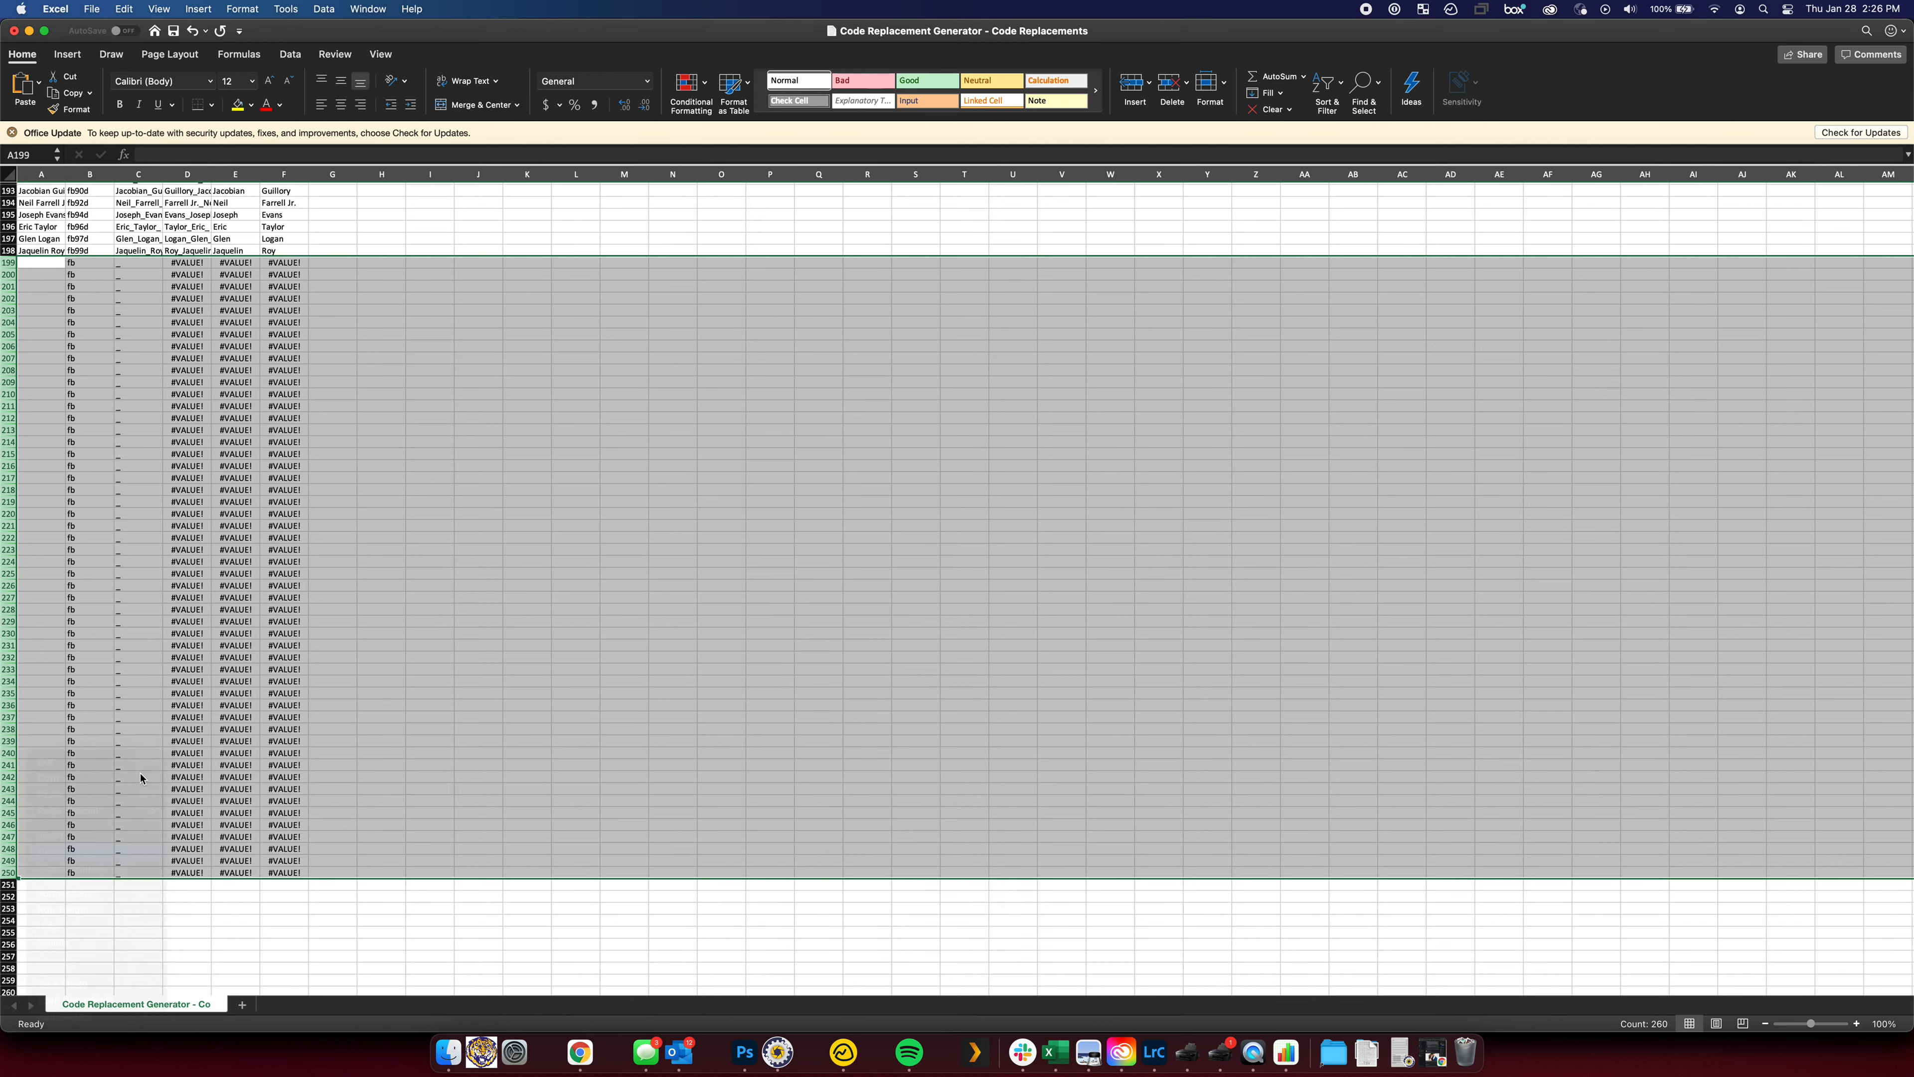
{"action": "left_click", "coordinate": [364, 547]}
{"action": "scroll", "coordinate": [274, 492], "scroll_direction": "up", "scroll_amount": 20}
{"action": "scroll", "coordinate": [273, 491], "scroll_direction": "up", "scroll_amount": 15}
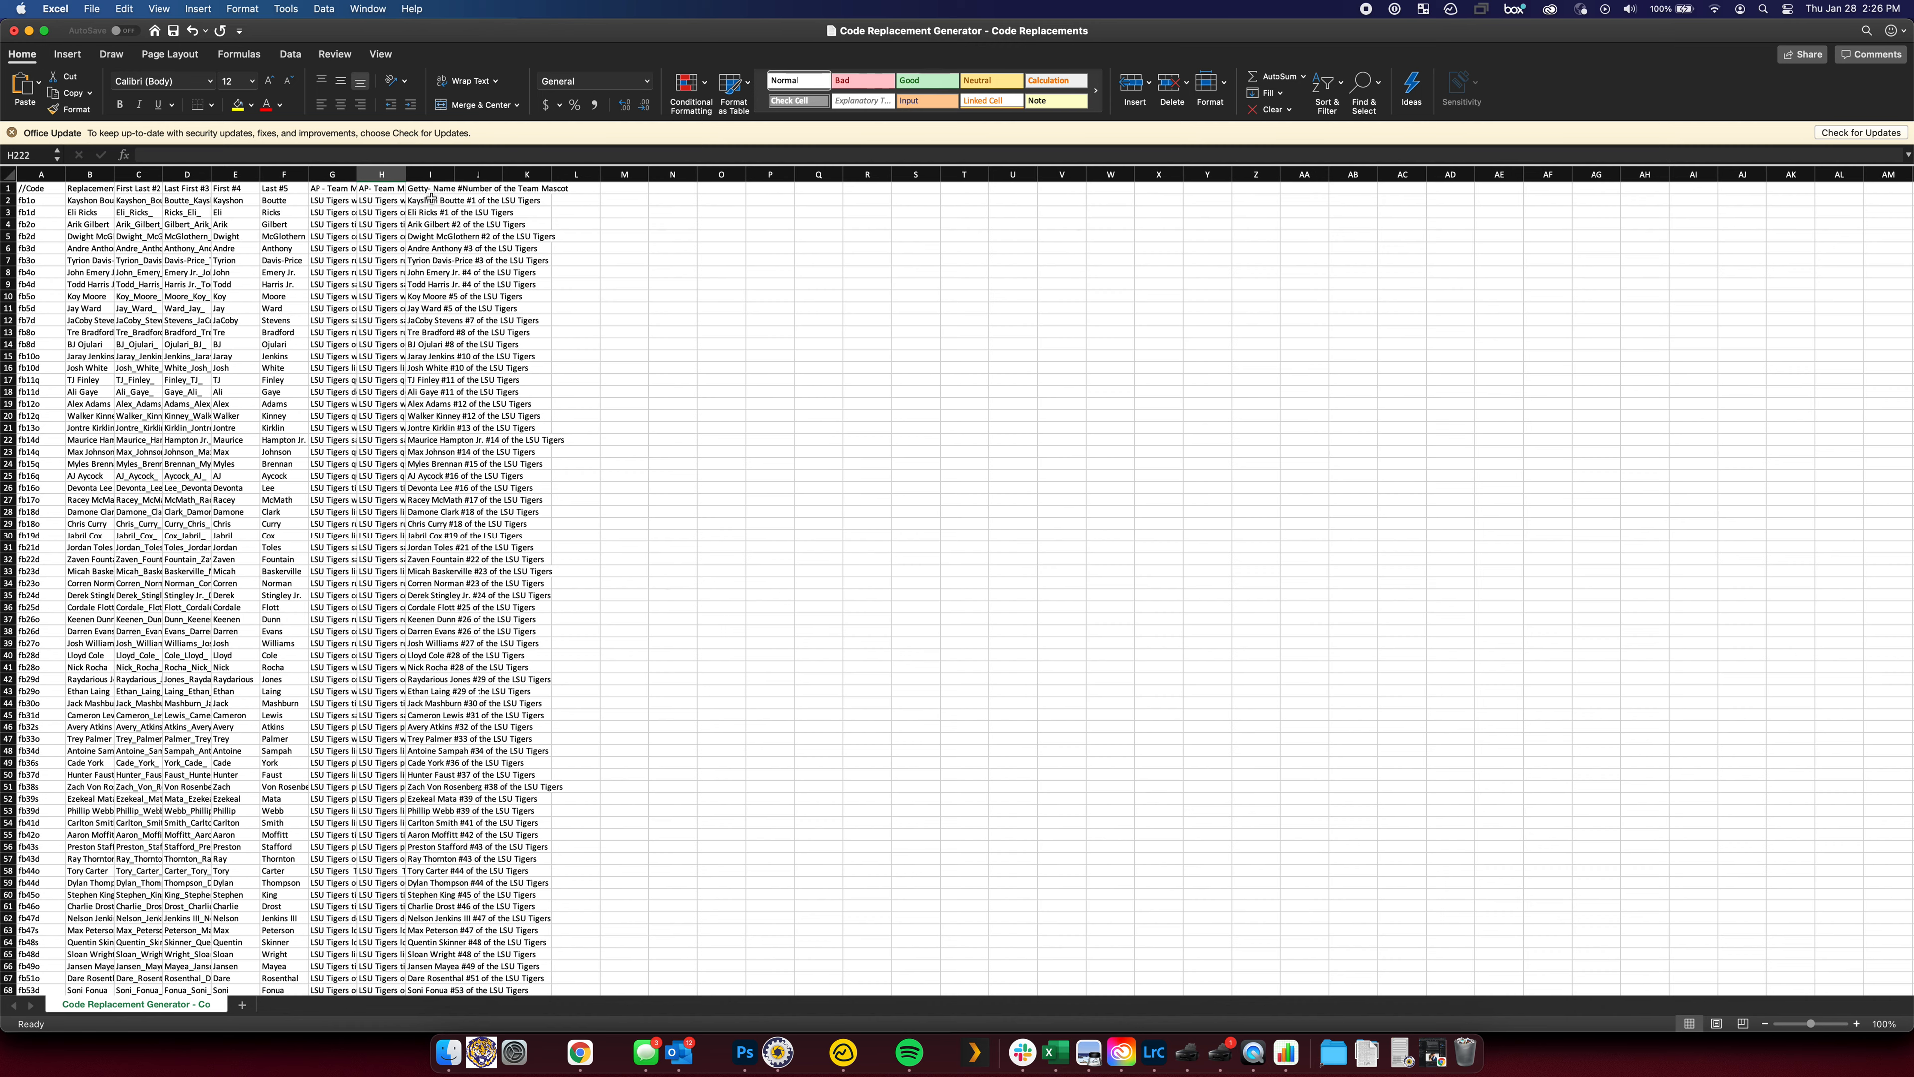
Widen columns H, G and F to read the position, AP name and other contents
{"action": "left_click_drag", "start_coordinate": [405, 174], "coordinate": [480, 174]}
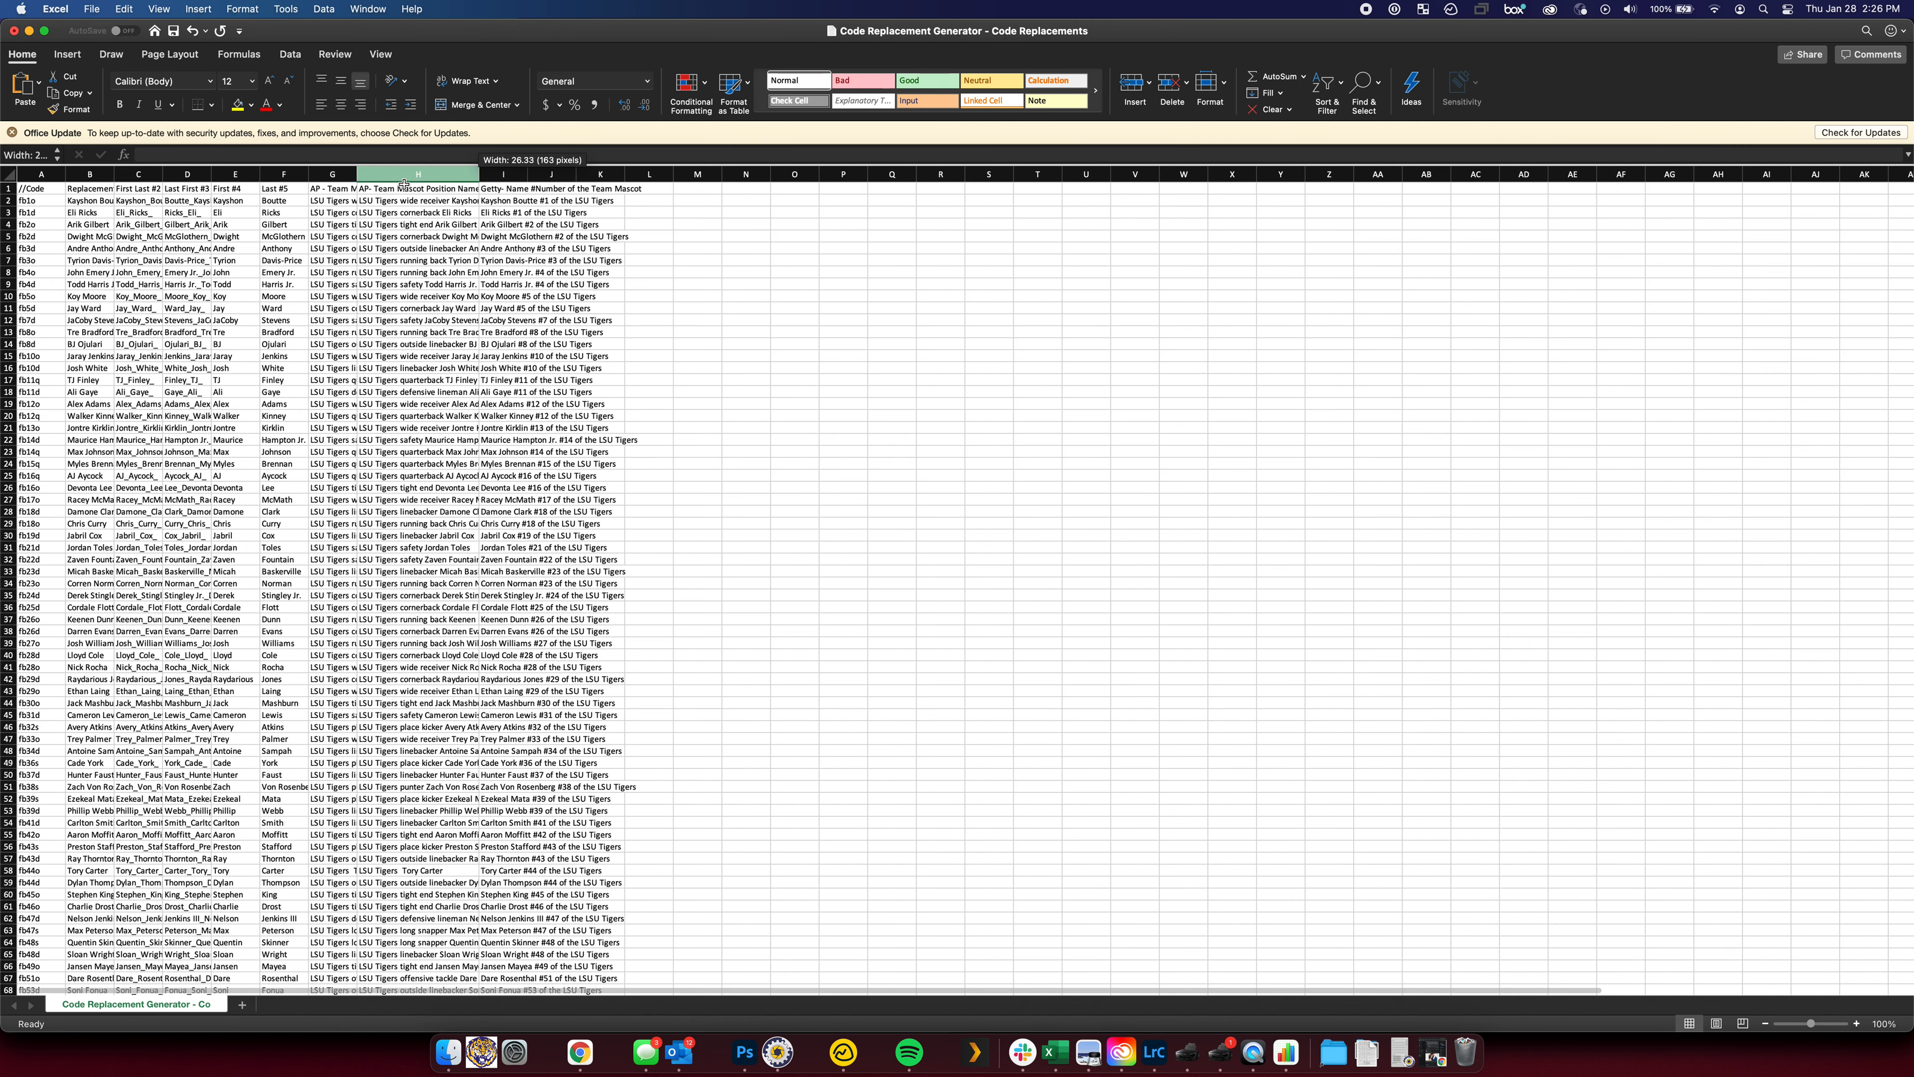
{"action": "left_click_drag", "start_coordinate": [357, 173], "coordinate": [436, 174]}
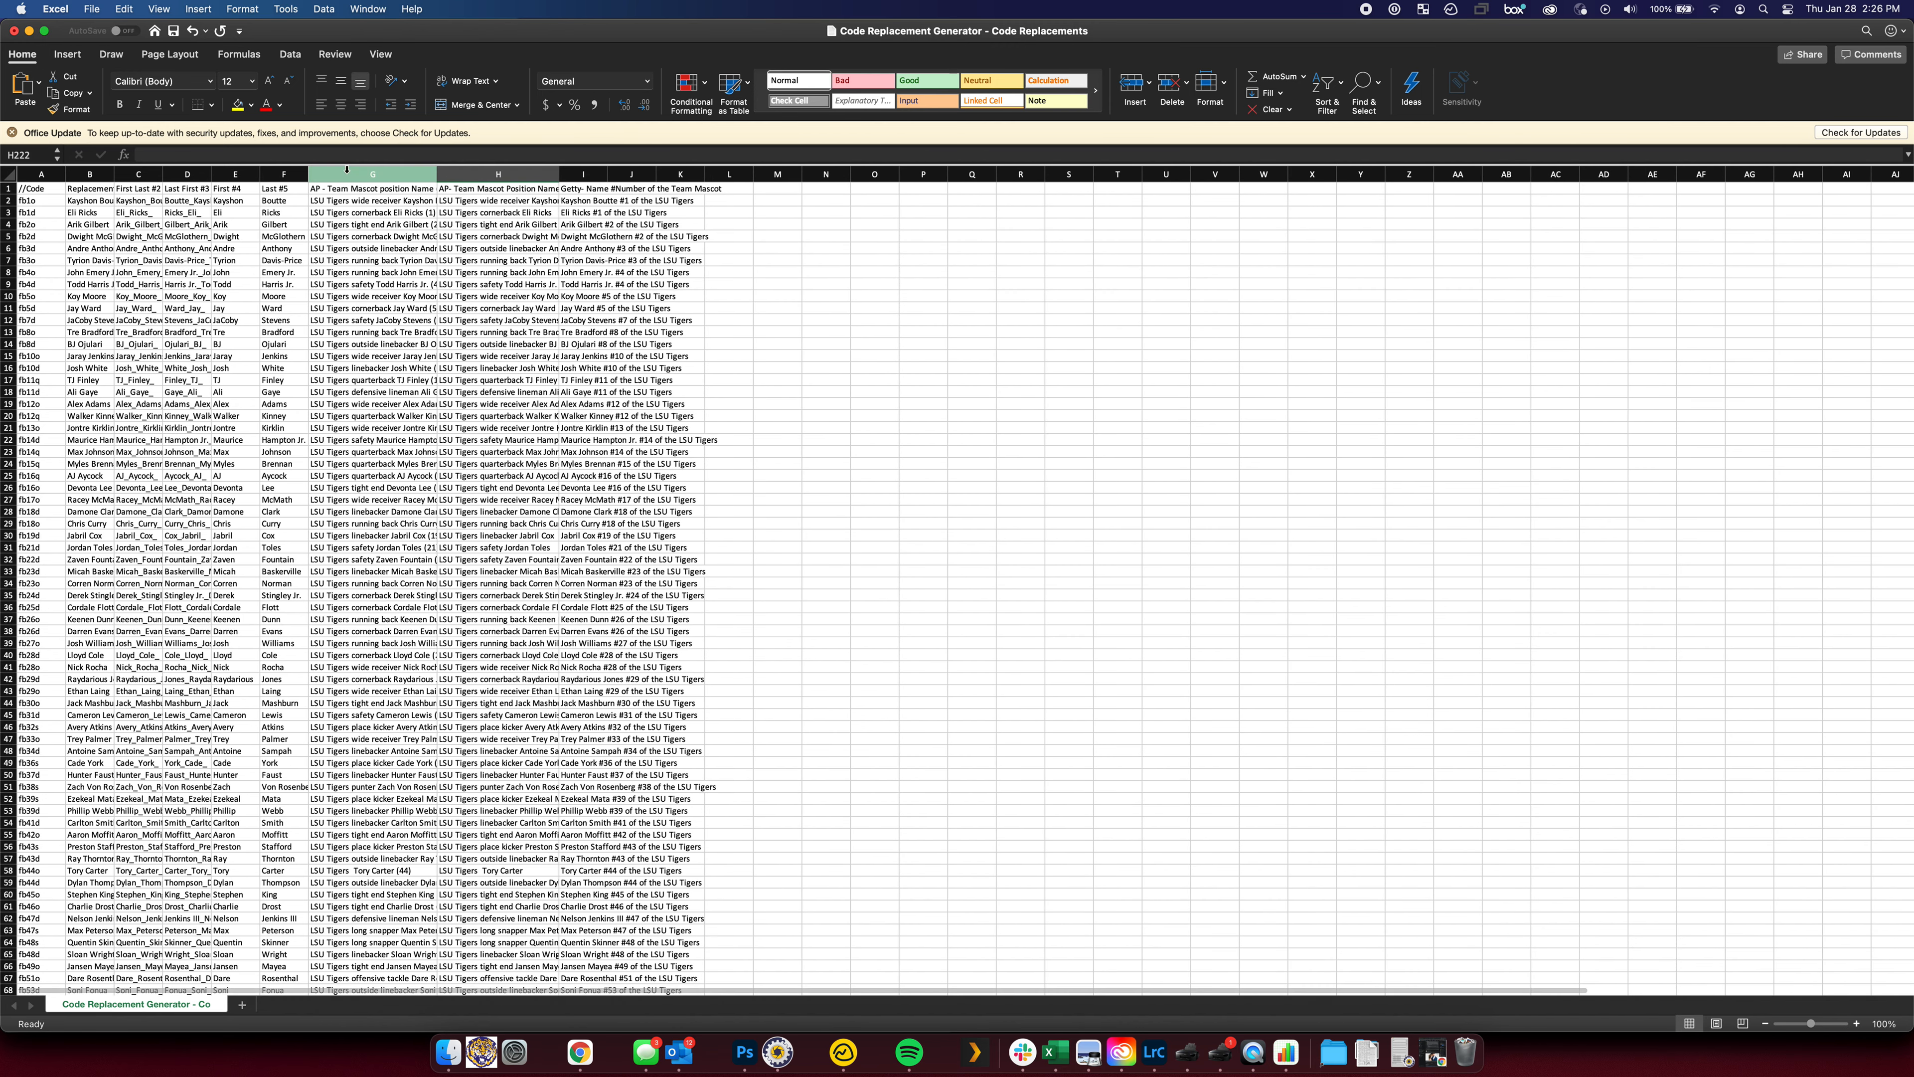
{"action": "left_click_drag", "start_coordinate": [308, 174], "coordinate": [393, 174]}
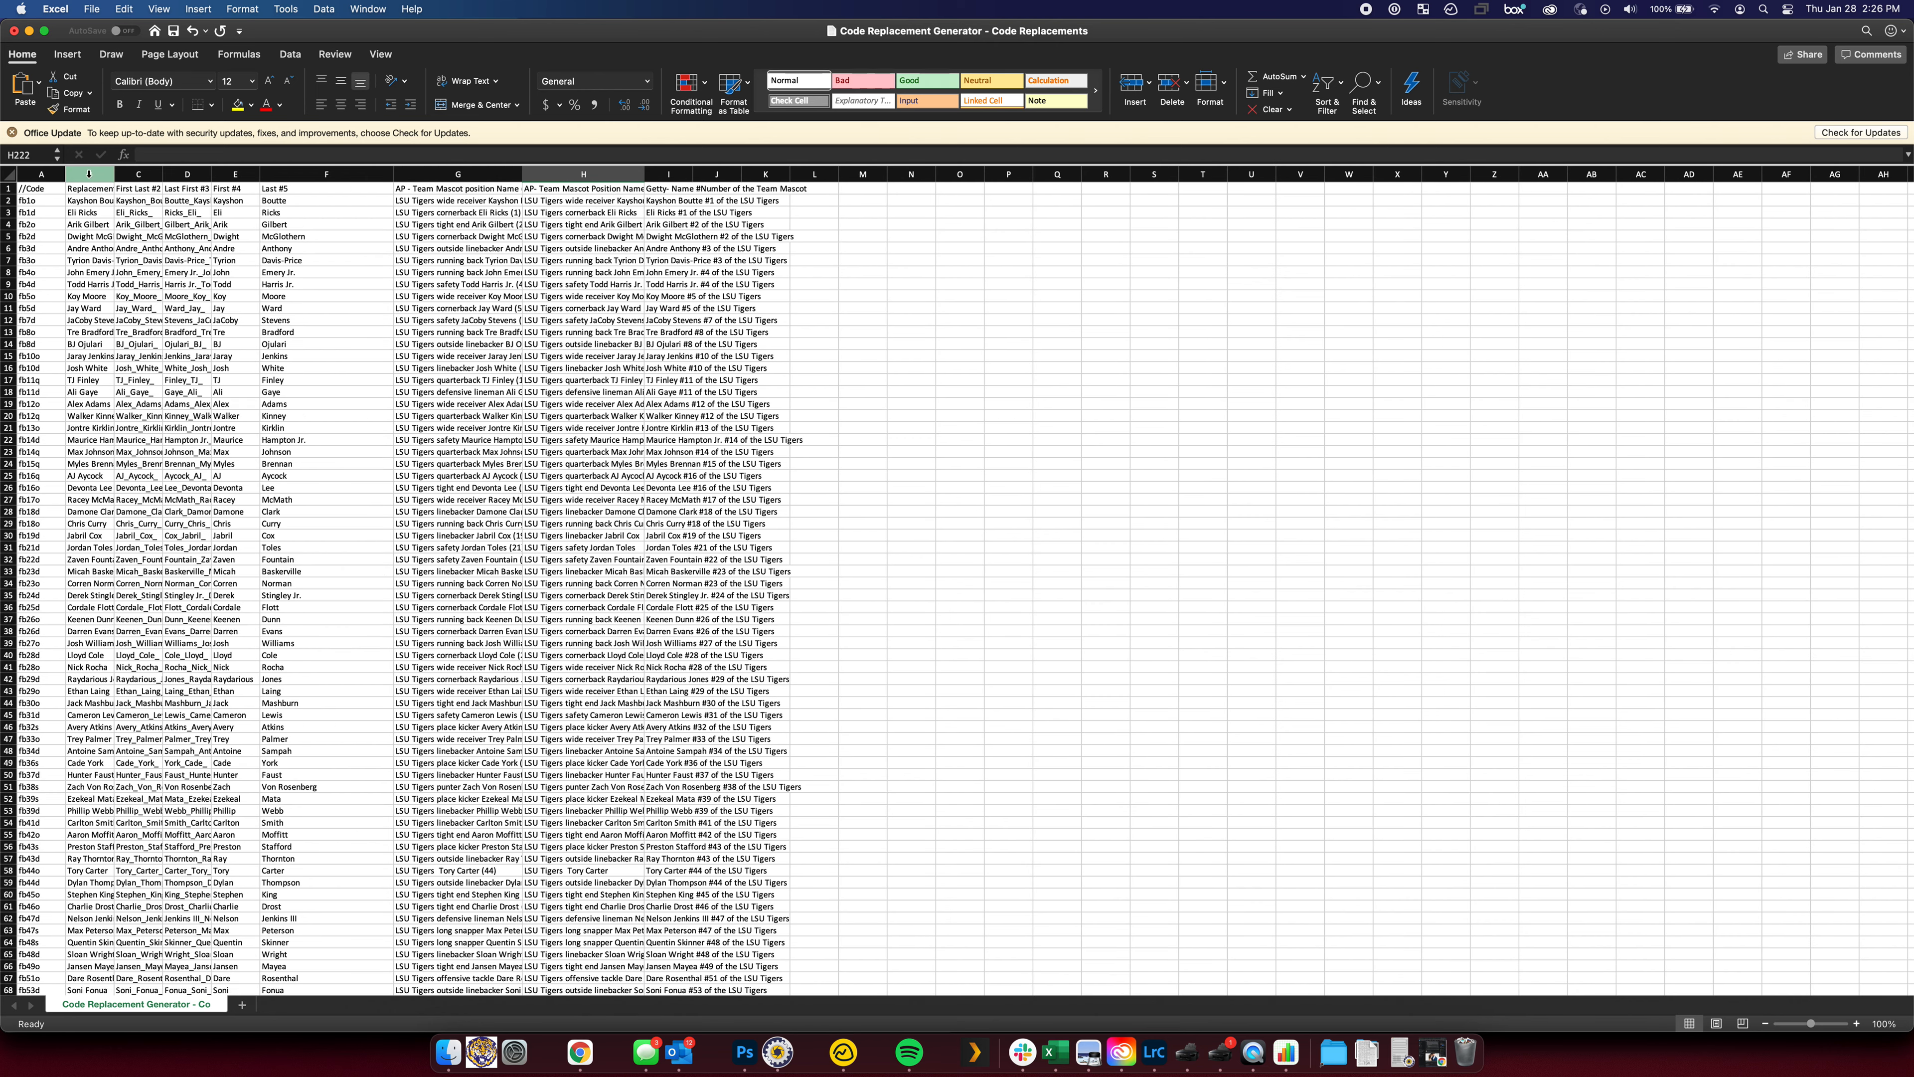
Delete columns B through H and autofit column B to its longest caption
{"action": "left_click", "coordinate": [90, 174]}
{"action": "left_click", "coordinate": [637, 176], "text": "shift"}
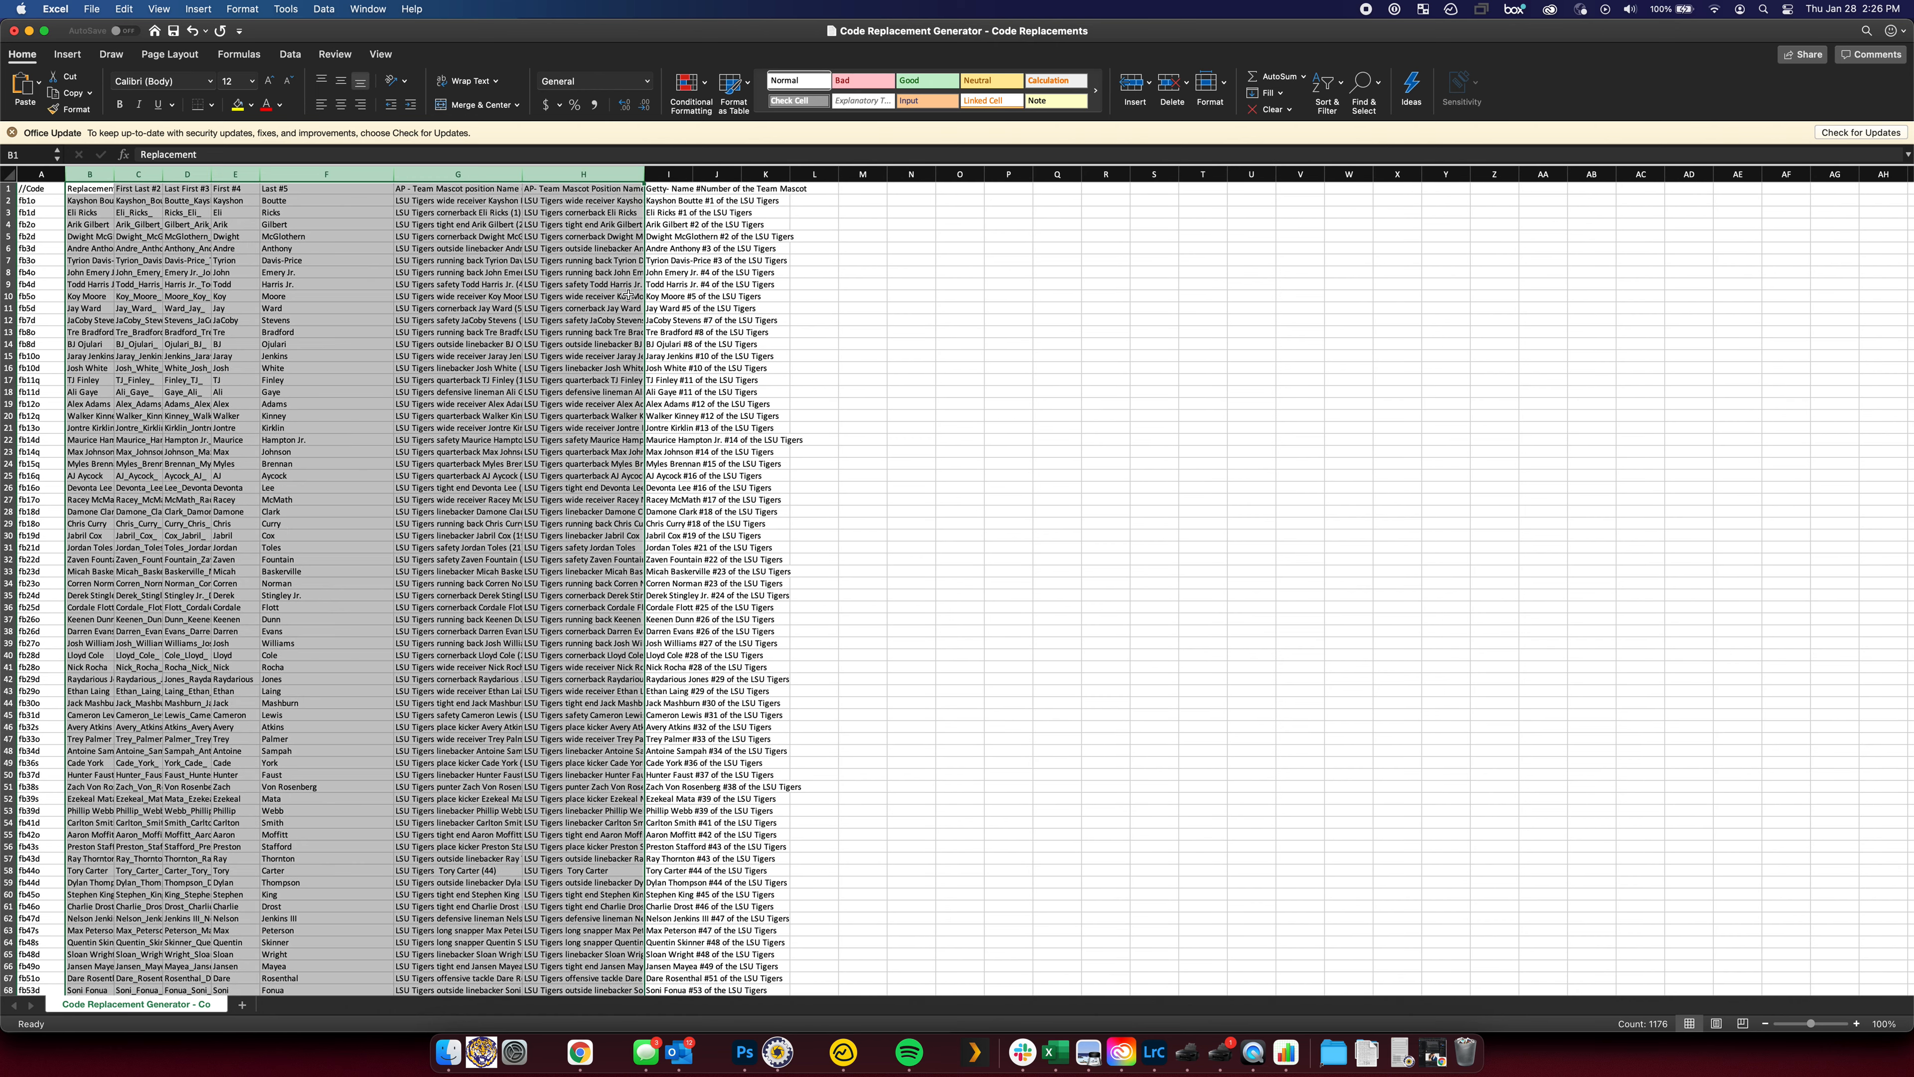
{"action": "right_click", "coordinate": [586, 175]}
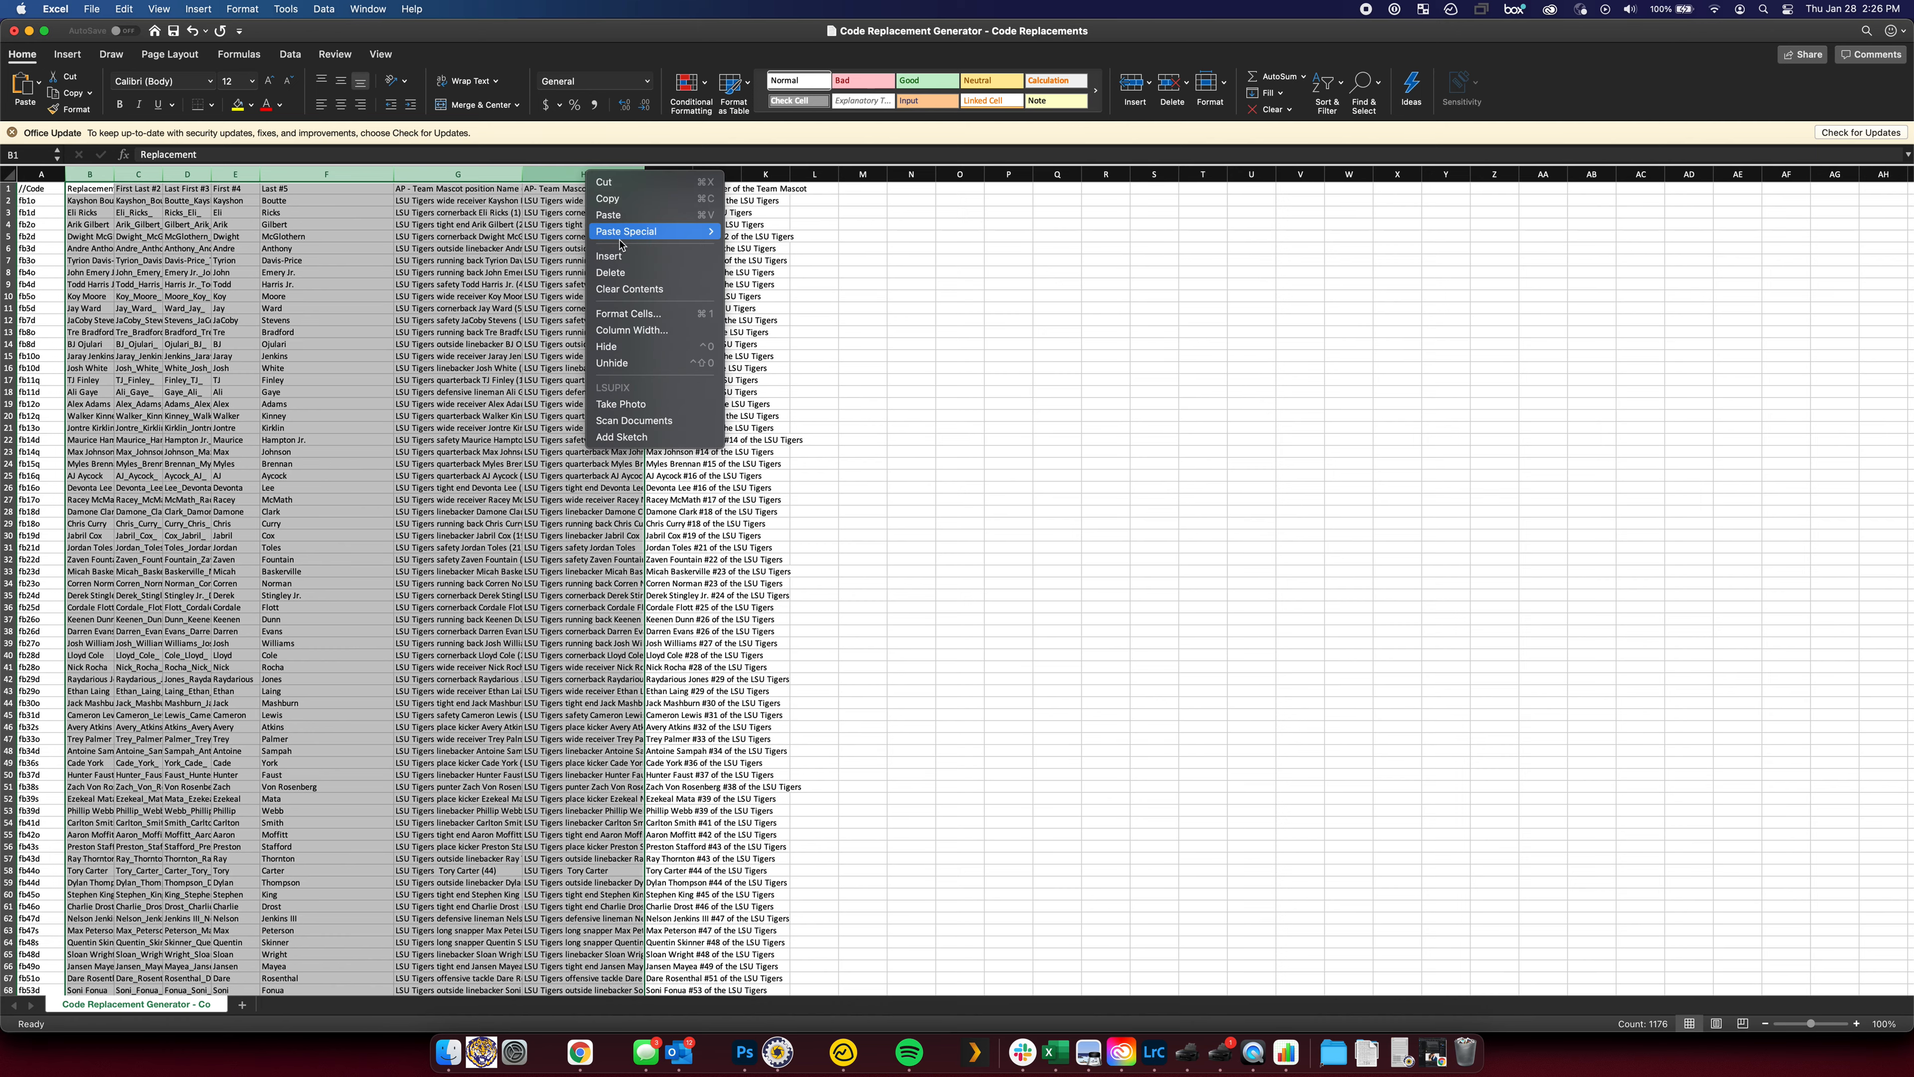
{"action": "left_click", "coordinate": [623, 273]}
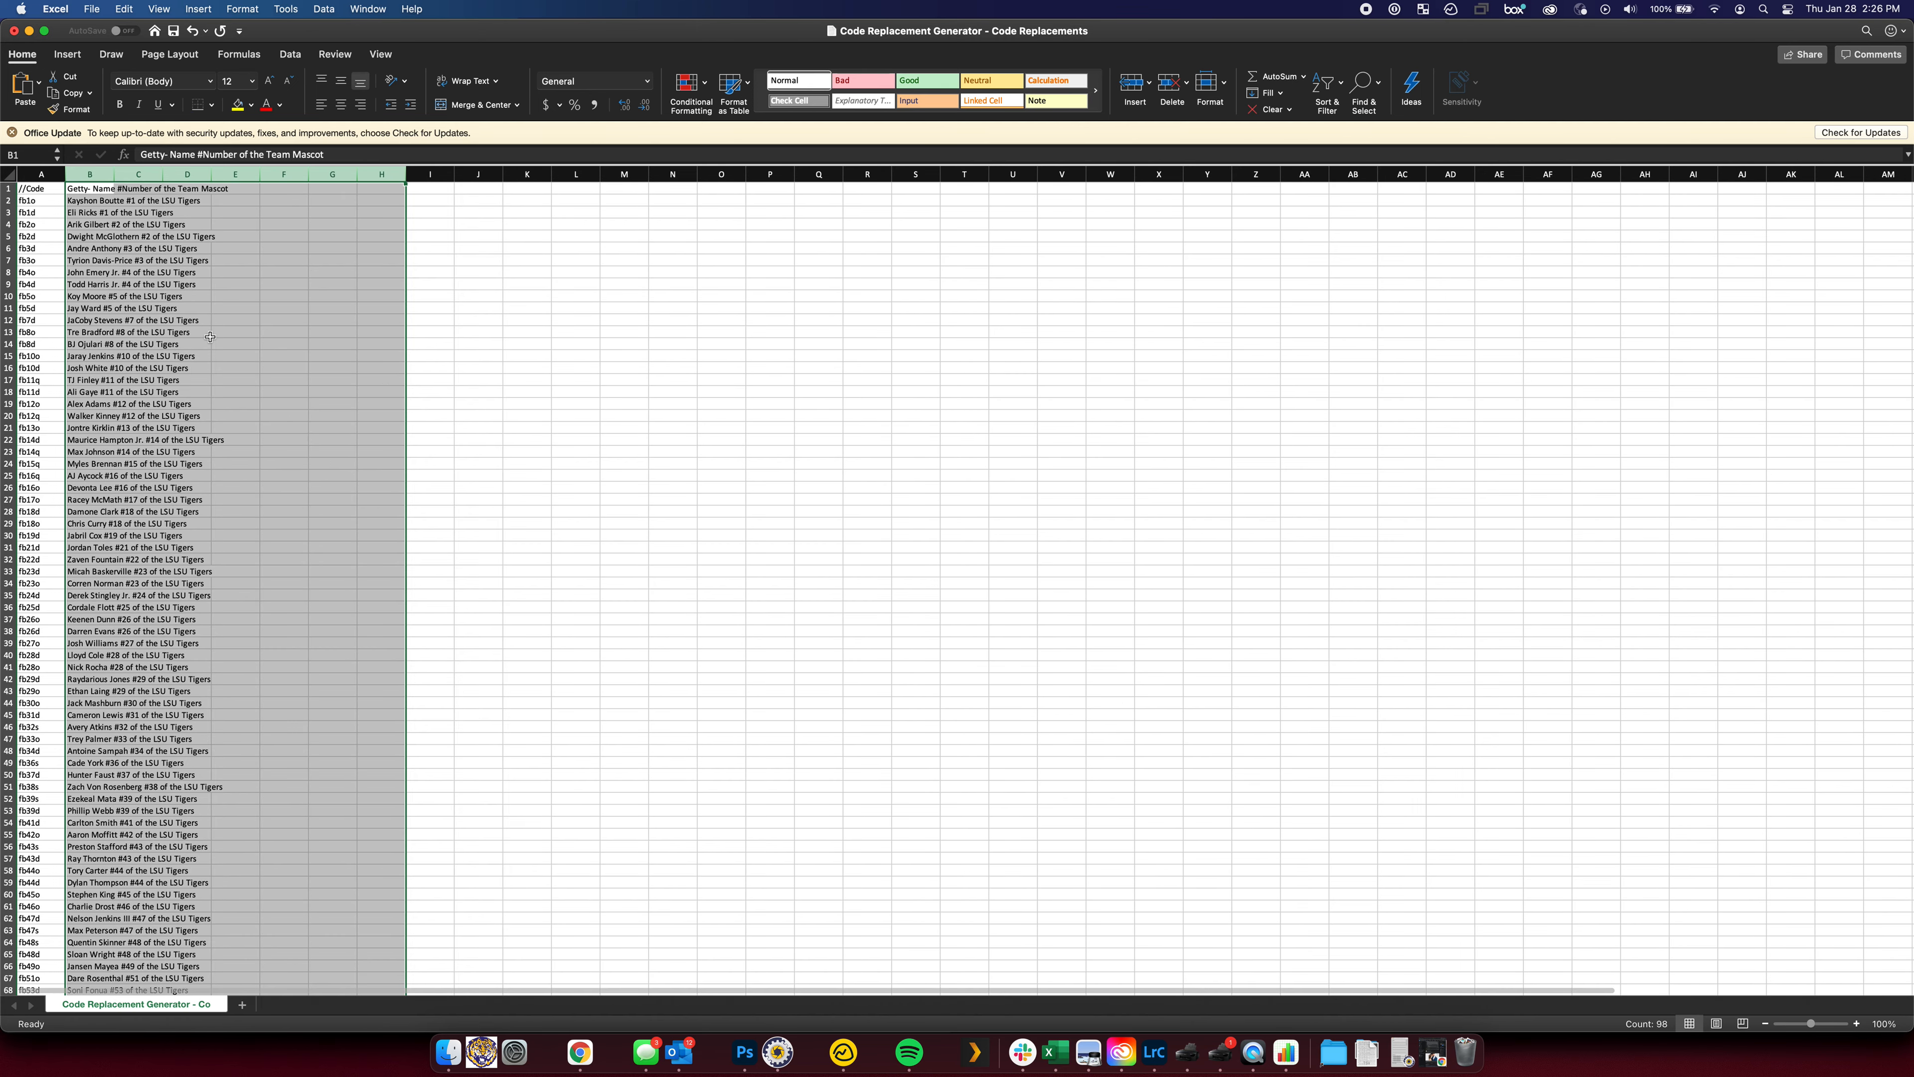
{"action": "left_click", "coordinate": [187, 332]}
{"action": "double_click", "coordinate": [114, 174]}
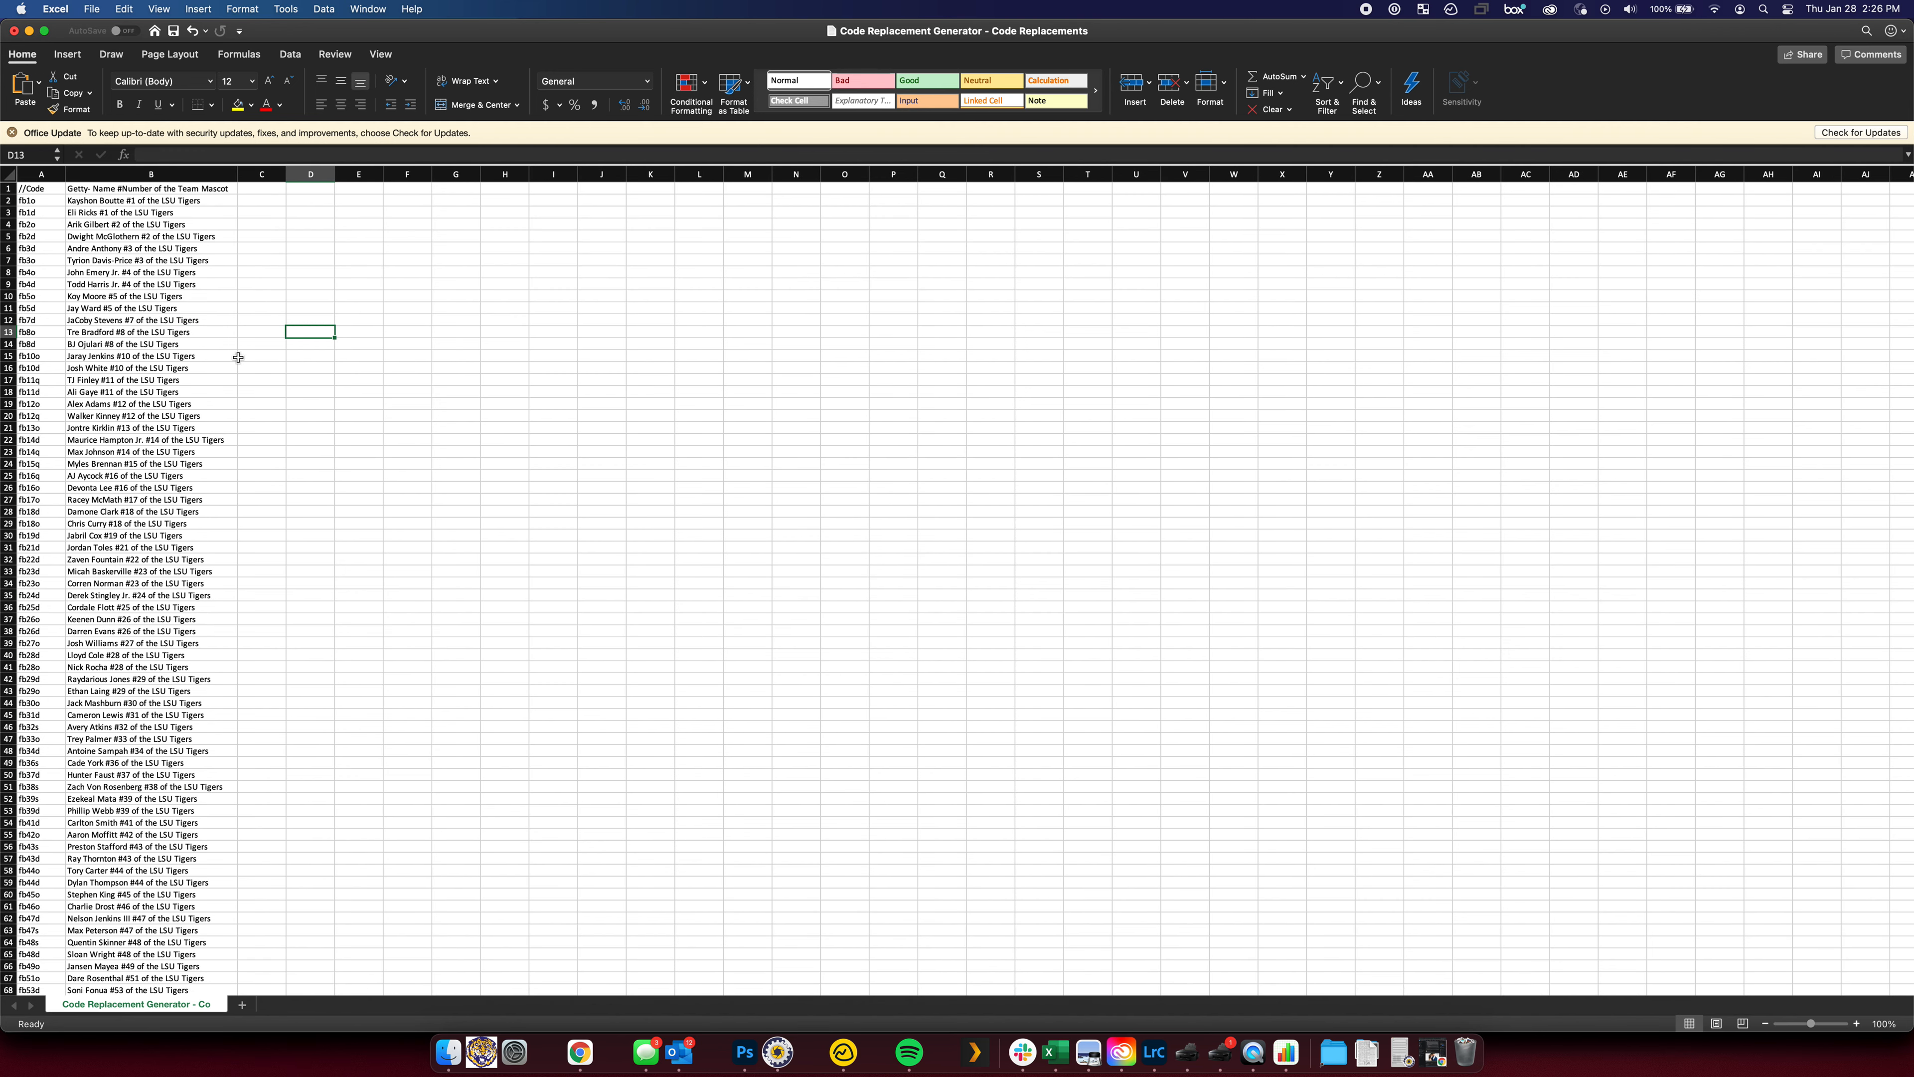
Undo the column B autofit and the B–H deletion, then review the row 1 headers
{"action": "key", "text": "super+z"}
{"action": "key", "text": "super+z"}
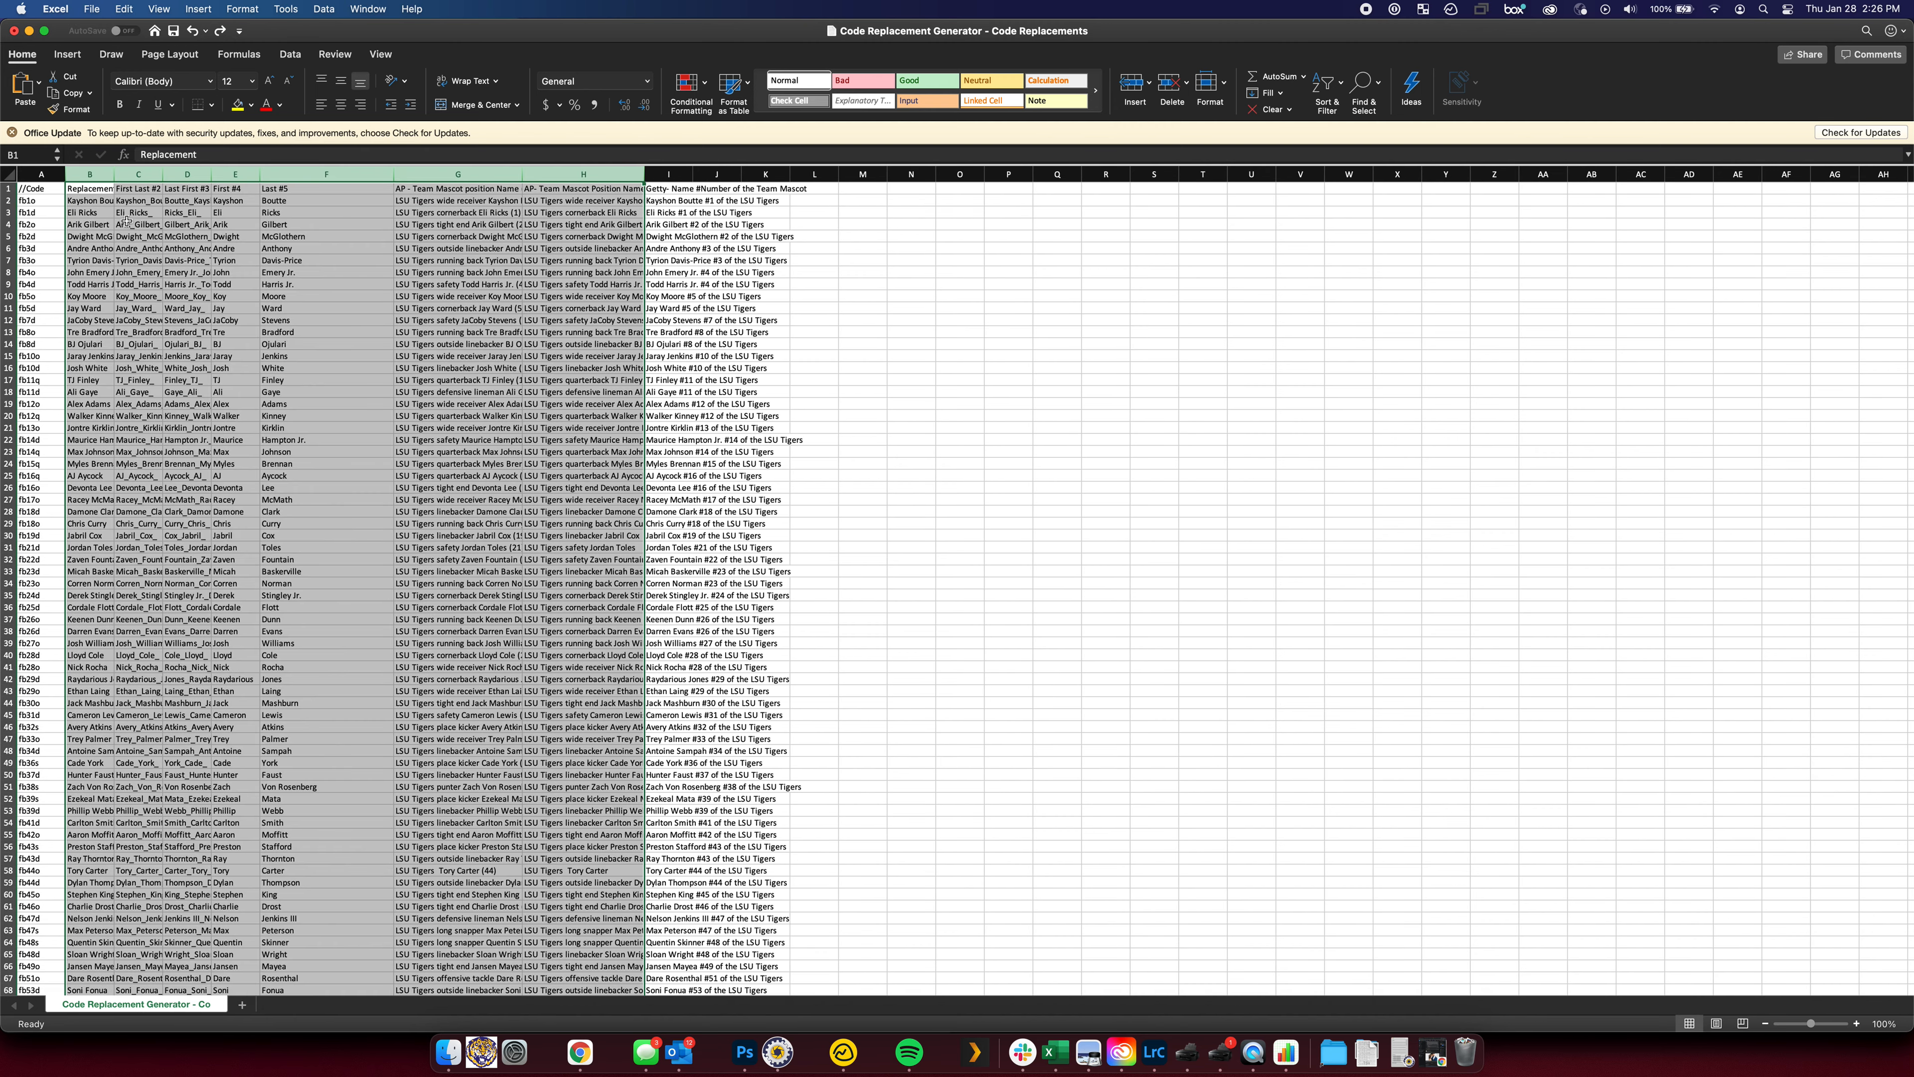
{"action": "left_click", "coordinate": [88, 199]}
{"action": "left_click", "coordinate": [87, 190]}
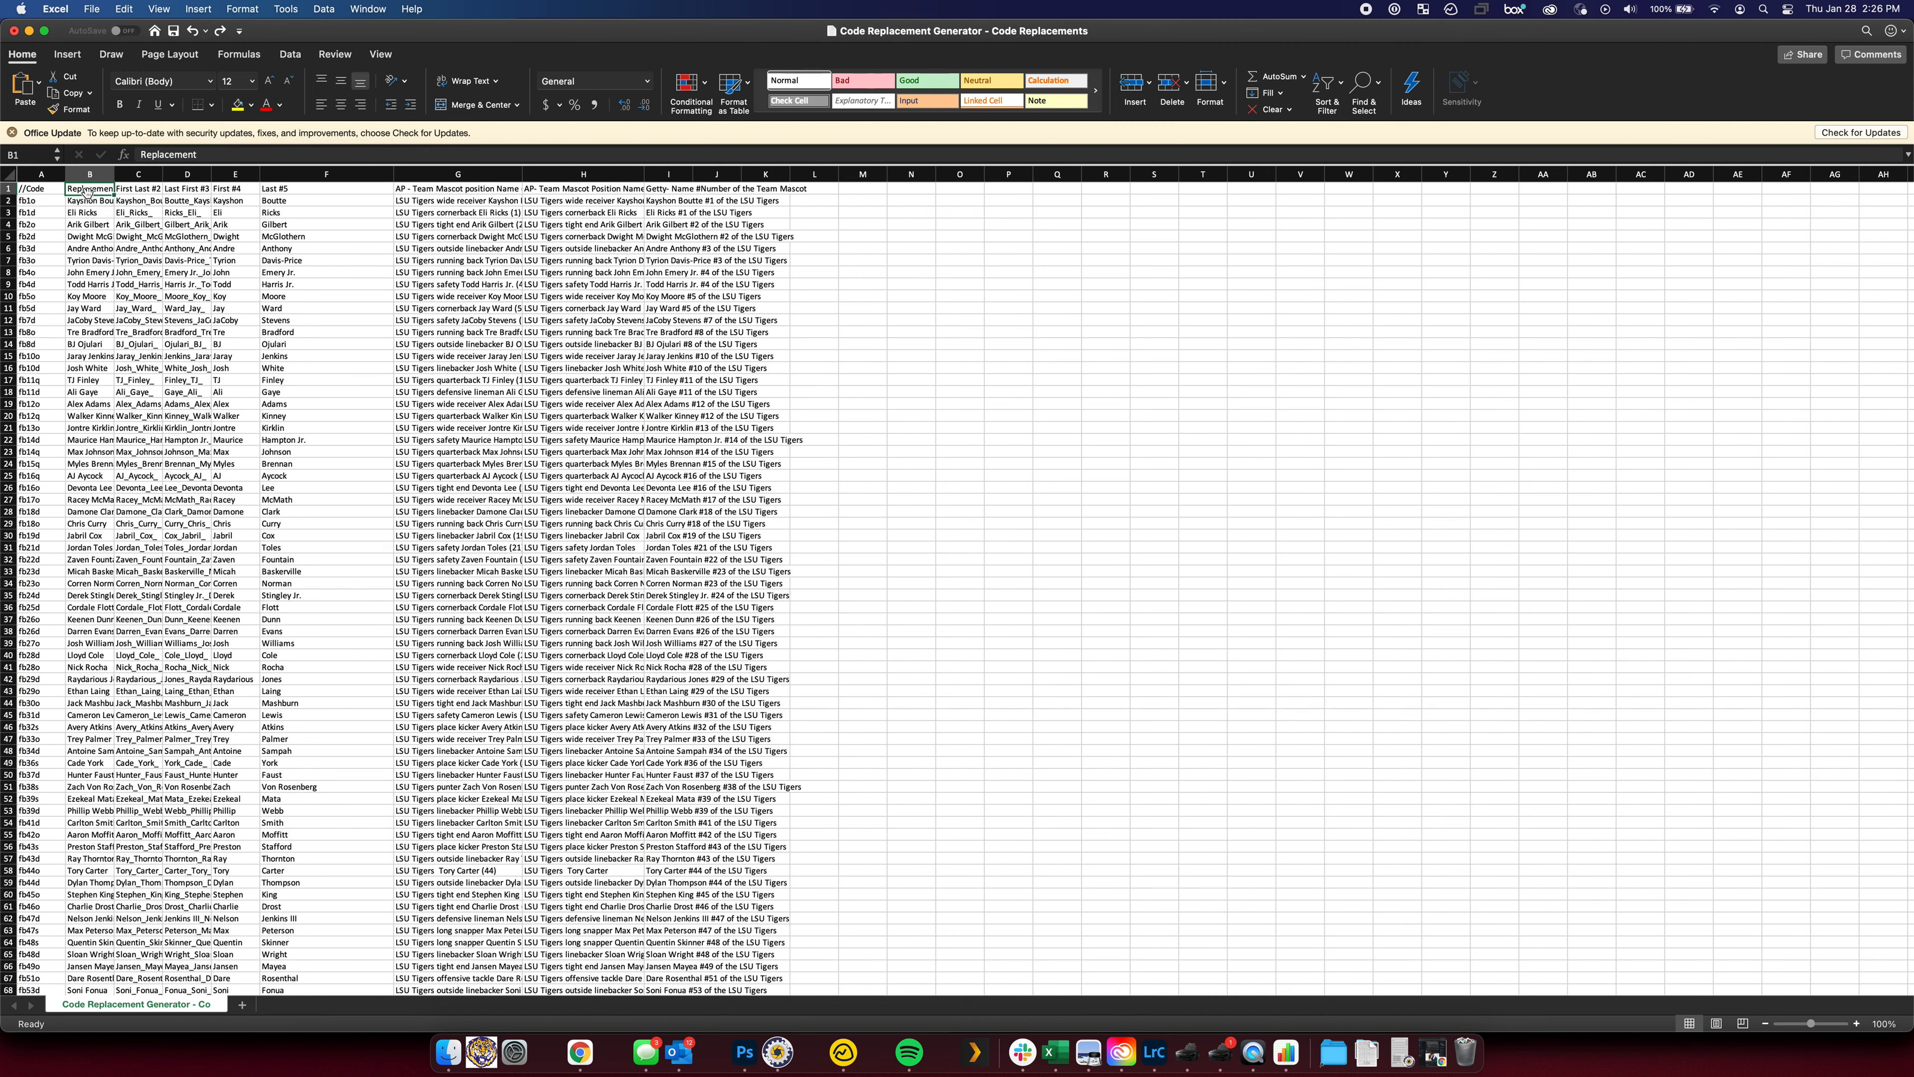
{"action": "key", "text": "Right"}
{"action": "key", "text": "Right"}
{"action": "key", "text": "Right"}
{"action": "key", "text": "Right"}
{"action": "key", "text": "Right"}
{"action": "key", "text": "Left"}
{"action": "key", "text": "Left"}
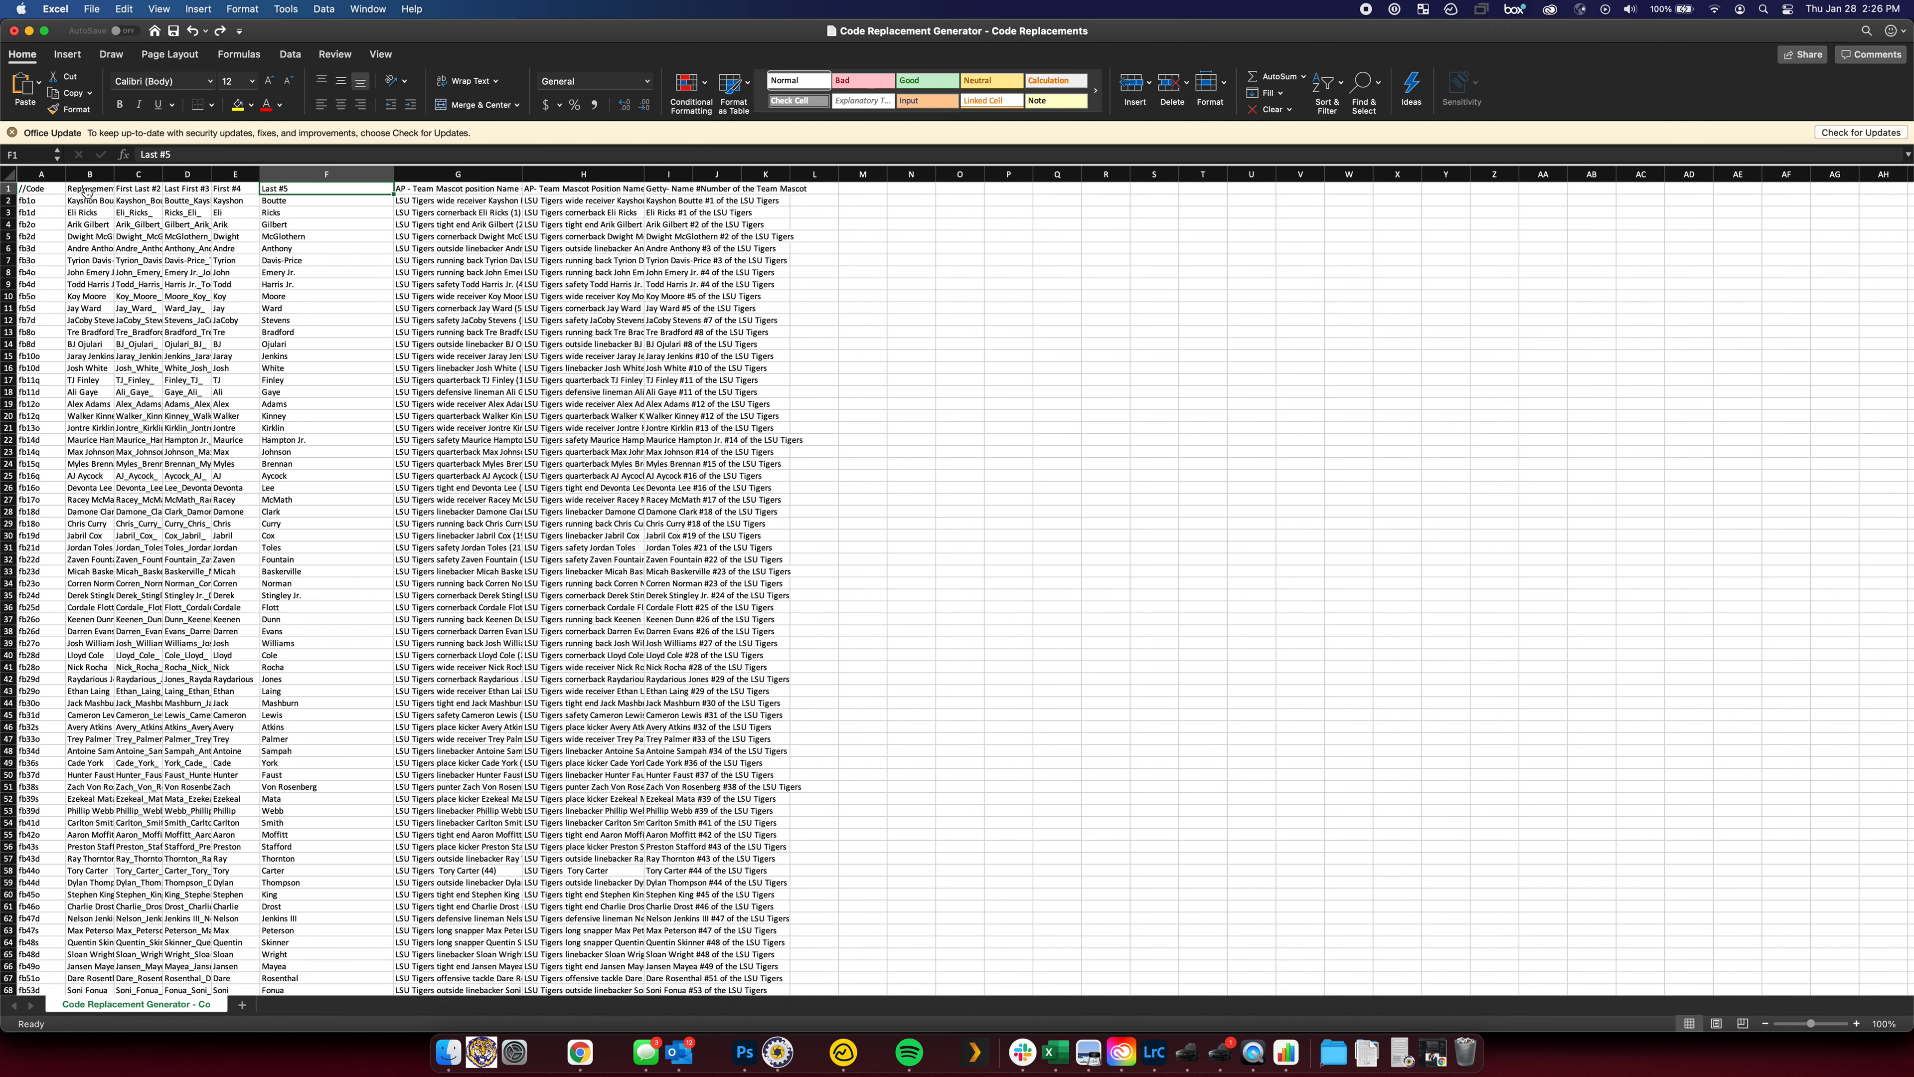
{"action": "key", "text": "Right"}
{"action": "key", "text": "Right"}
{"action": "key", "text": "Left"}
{"action": "key", "text": "Left"}
{"action": "key", "text": "Left"}
{"action": "key", "text": "Left"}
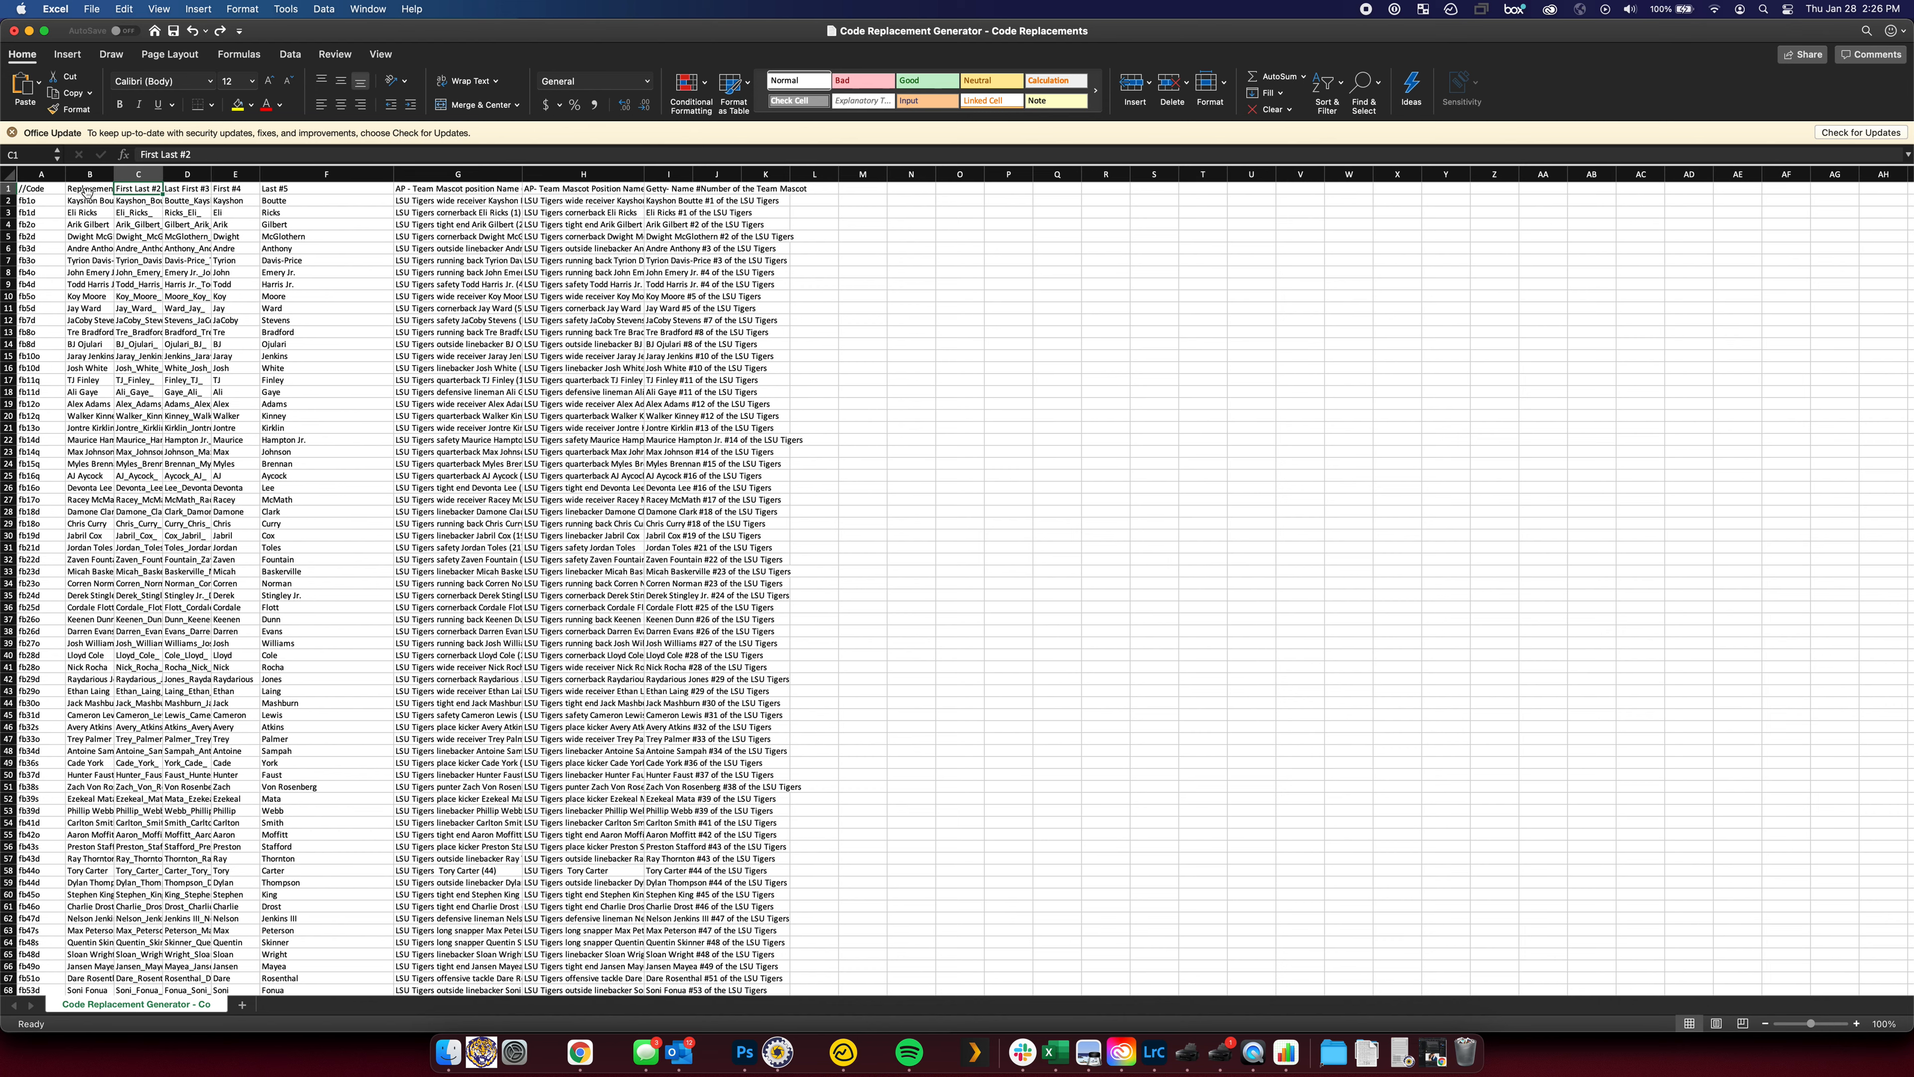
{"action": "key", "text": "Right"}
{"action": "key", "text": "Right"}
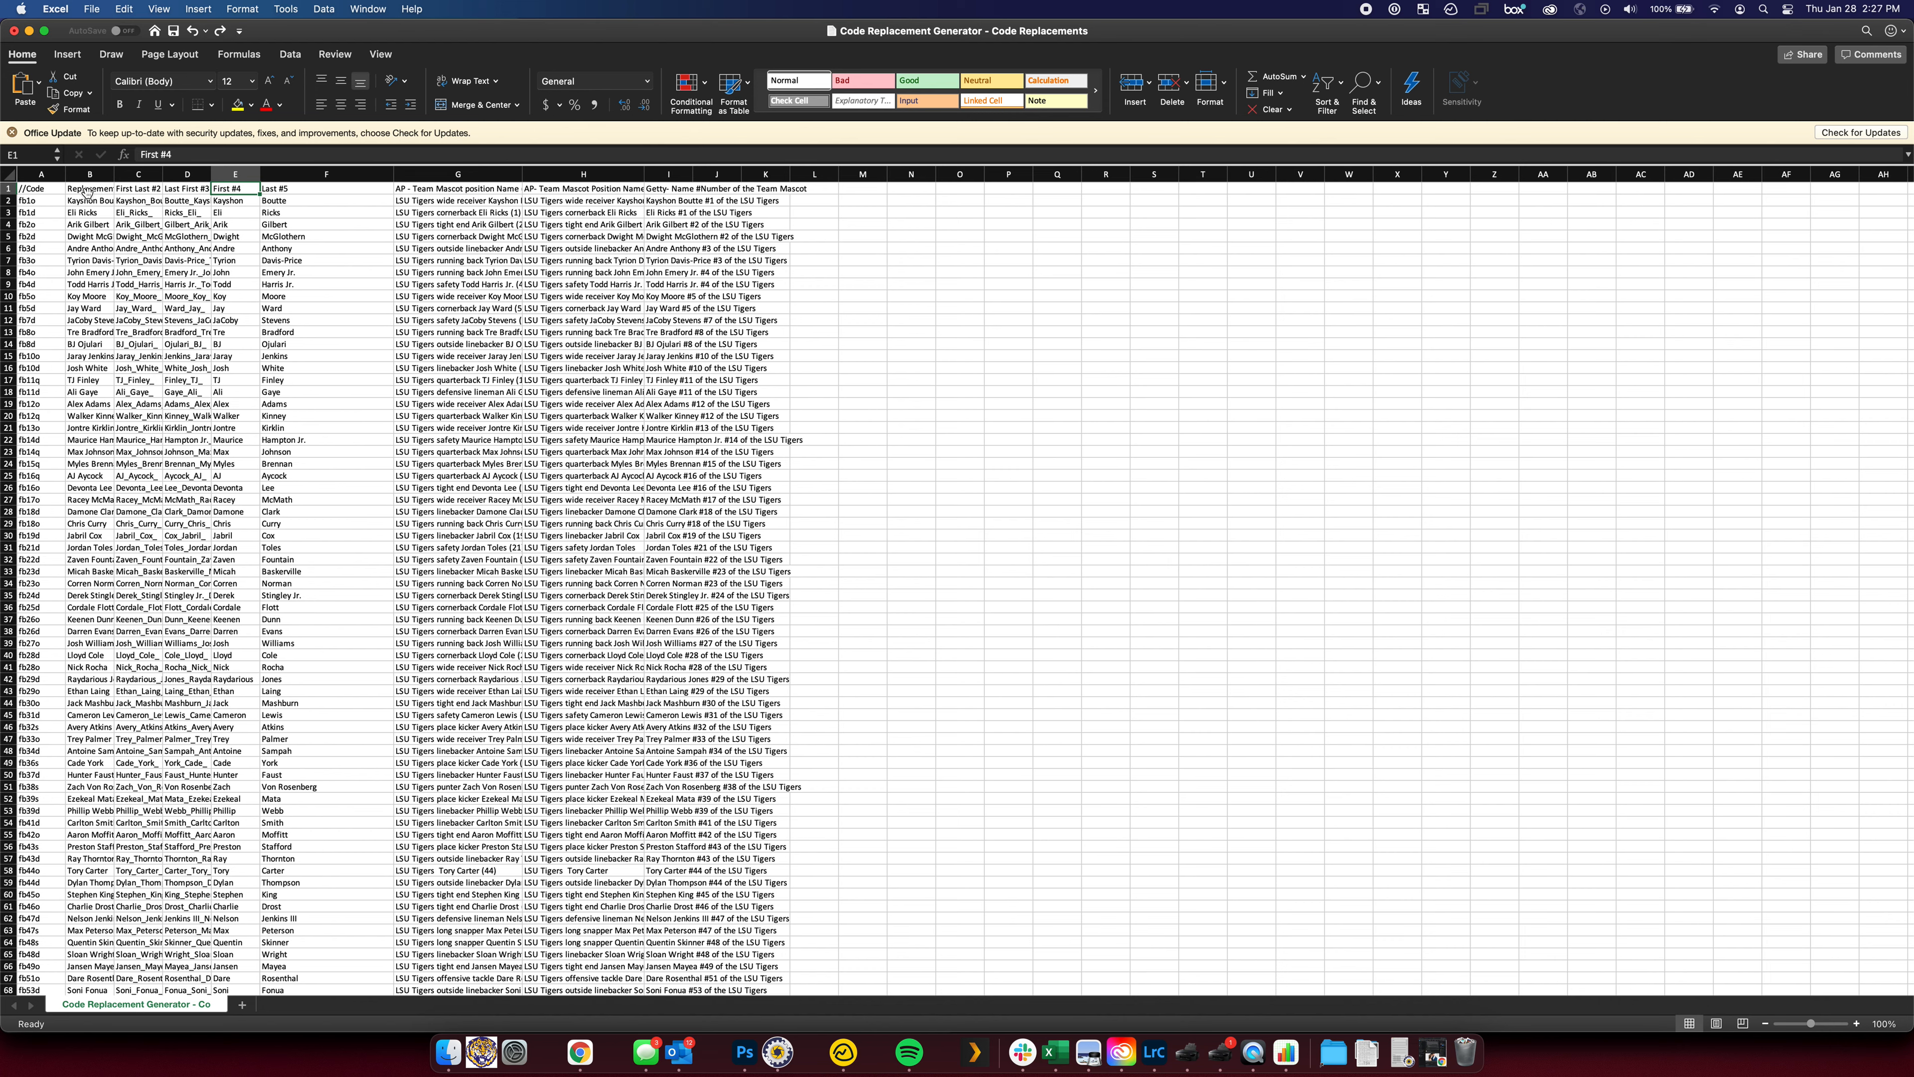
{"action": "key", "text": "Right"}
{"action": "key", "text": "Right"}
{"action": "key", "text": "Right"}
{"action": "key", "text": "Right"}
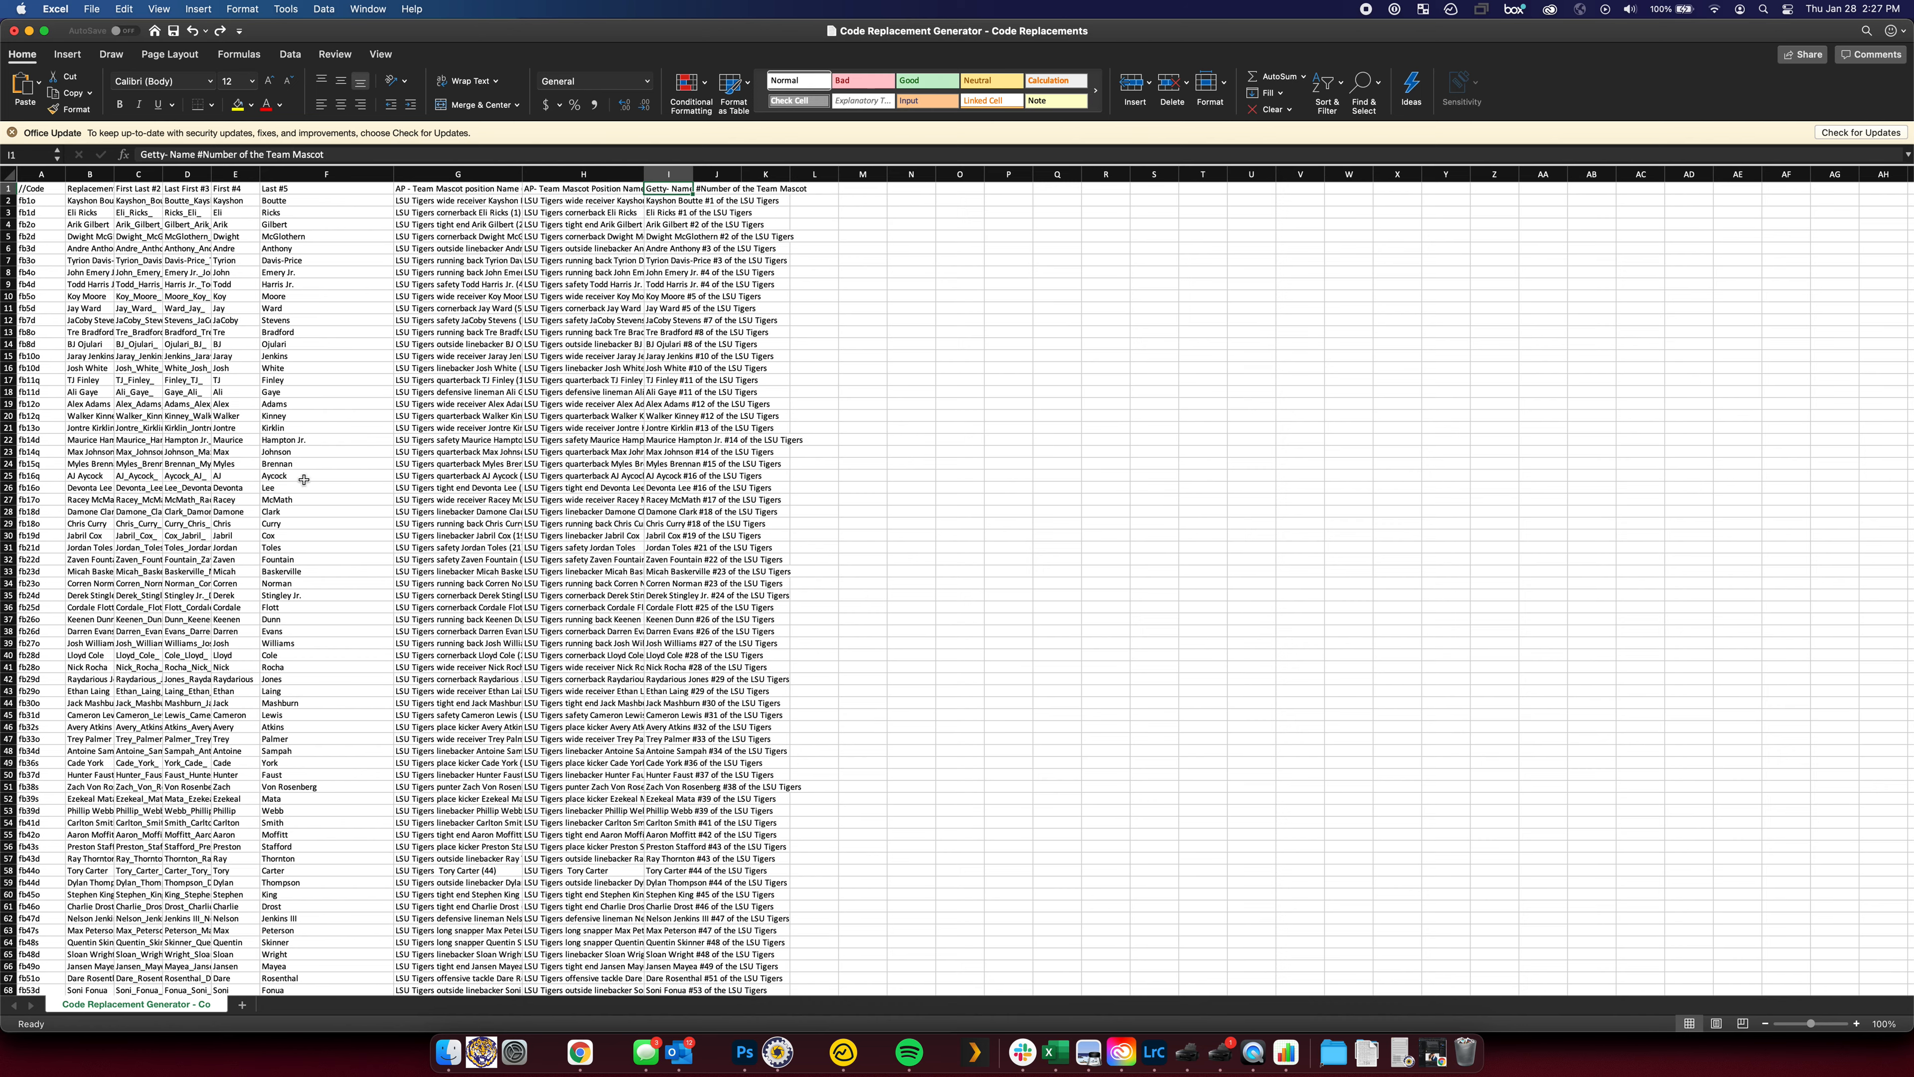
Widen column B so the full player names are readable
{"action": "scroll", "coordinate": [304, 481], "scroll_direction": "down", "scroll_amount": 13}
{"action": "scroll", "coordinate": [274, 319], "scroll_direction": "down", "scroll_amount": 2}
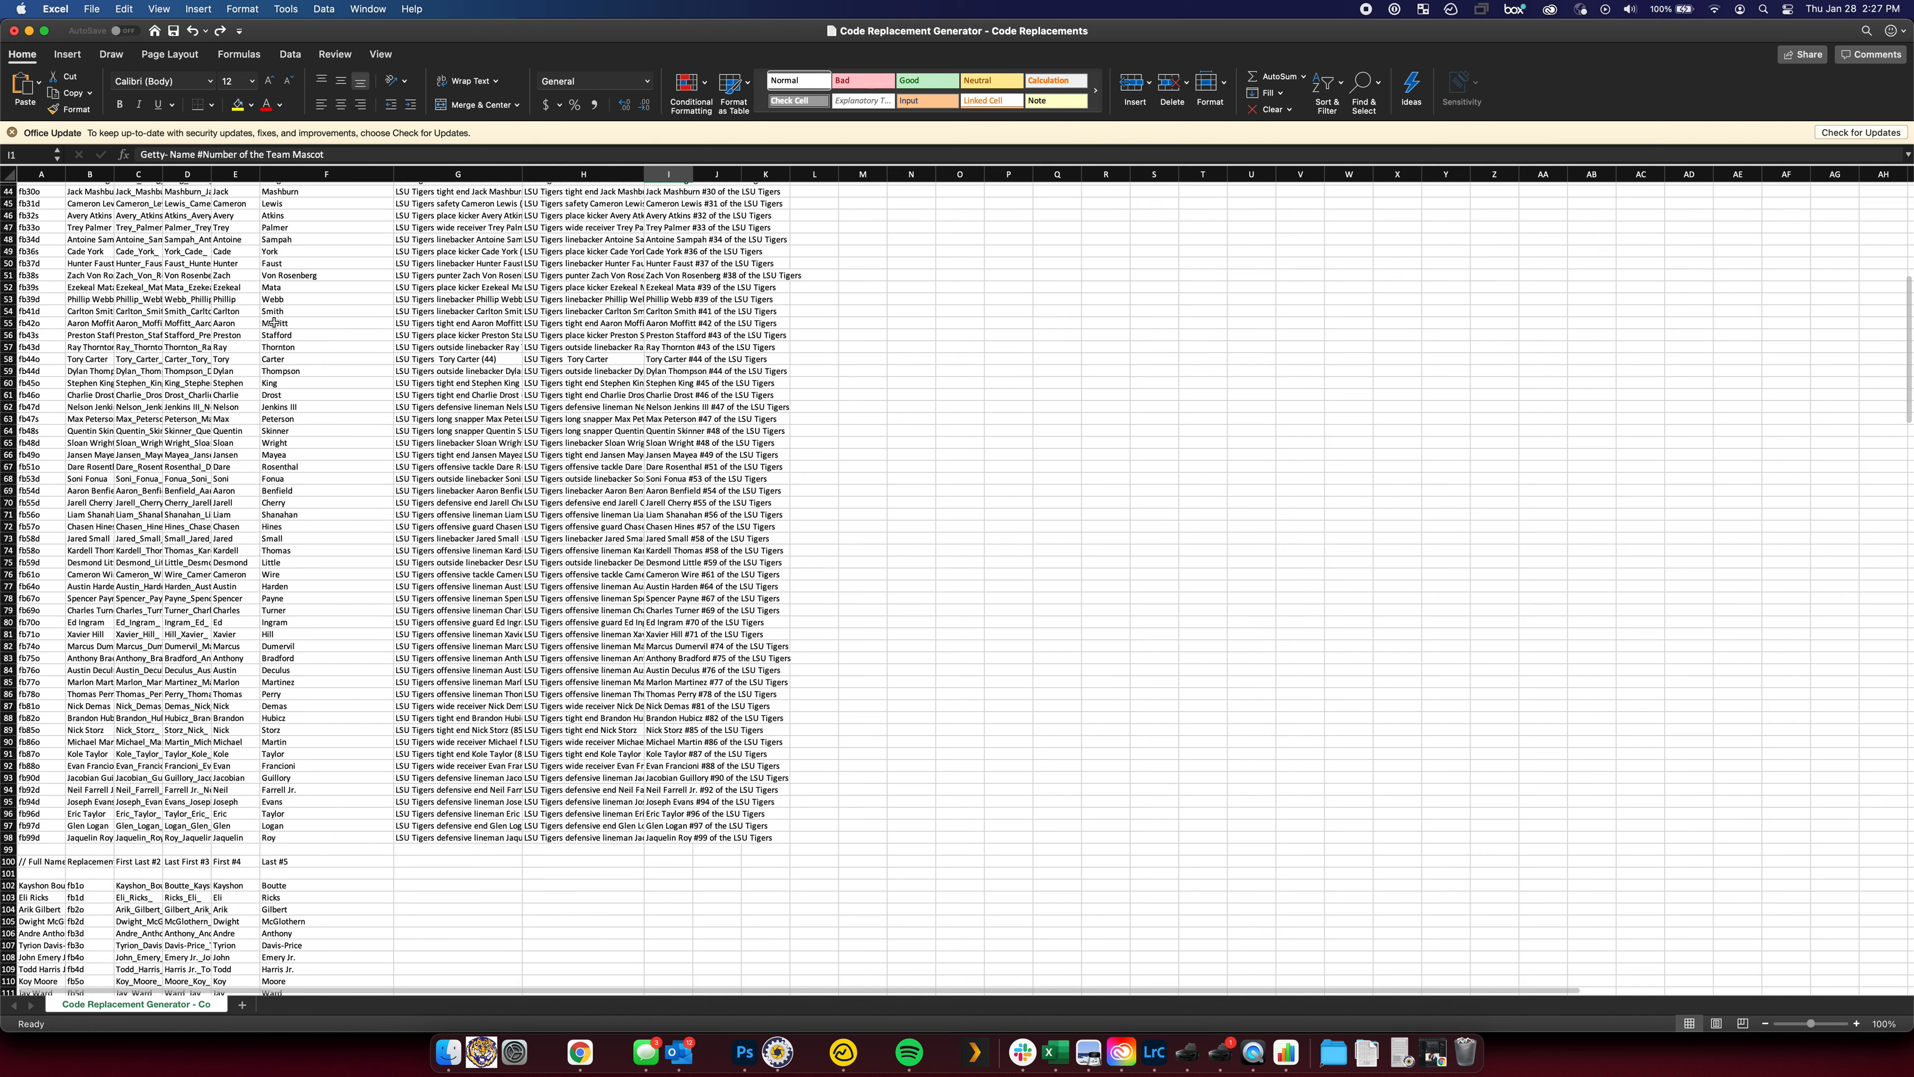
{"action": "scroll", "coordinate": [404, 522], "scroll_direction": "down", "scroll_amount": 1}
{"action": "scroll", "coordinate": [423, 543], "scroll_direction": "up", "scroll_amount": 15}
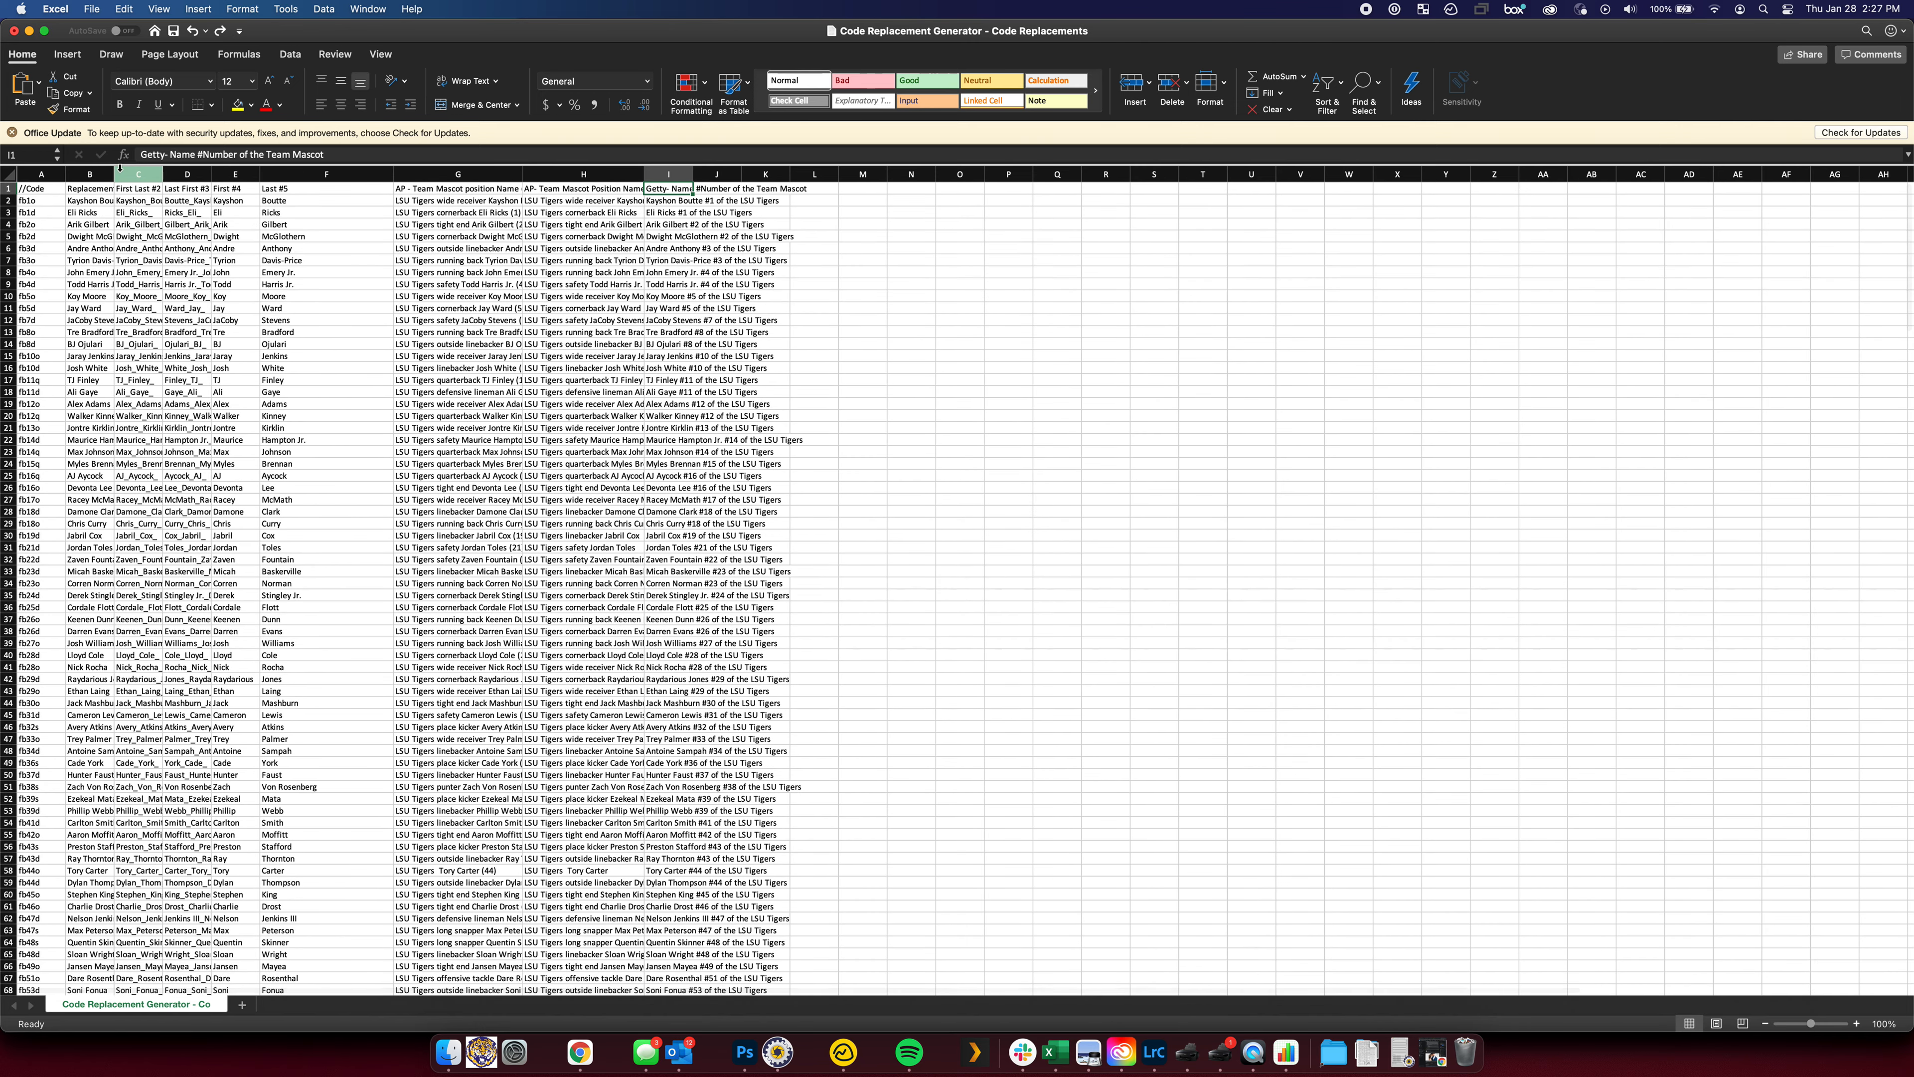
{"action": "left_click_drag", "start_coordinate": [115, 174], "coordinate": [328, 173]}
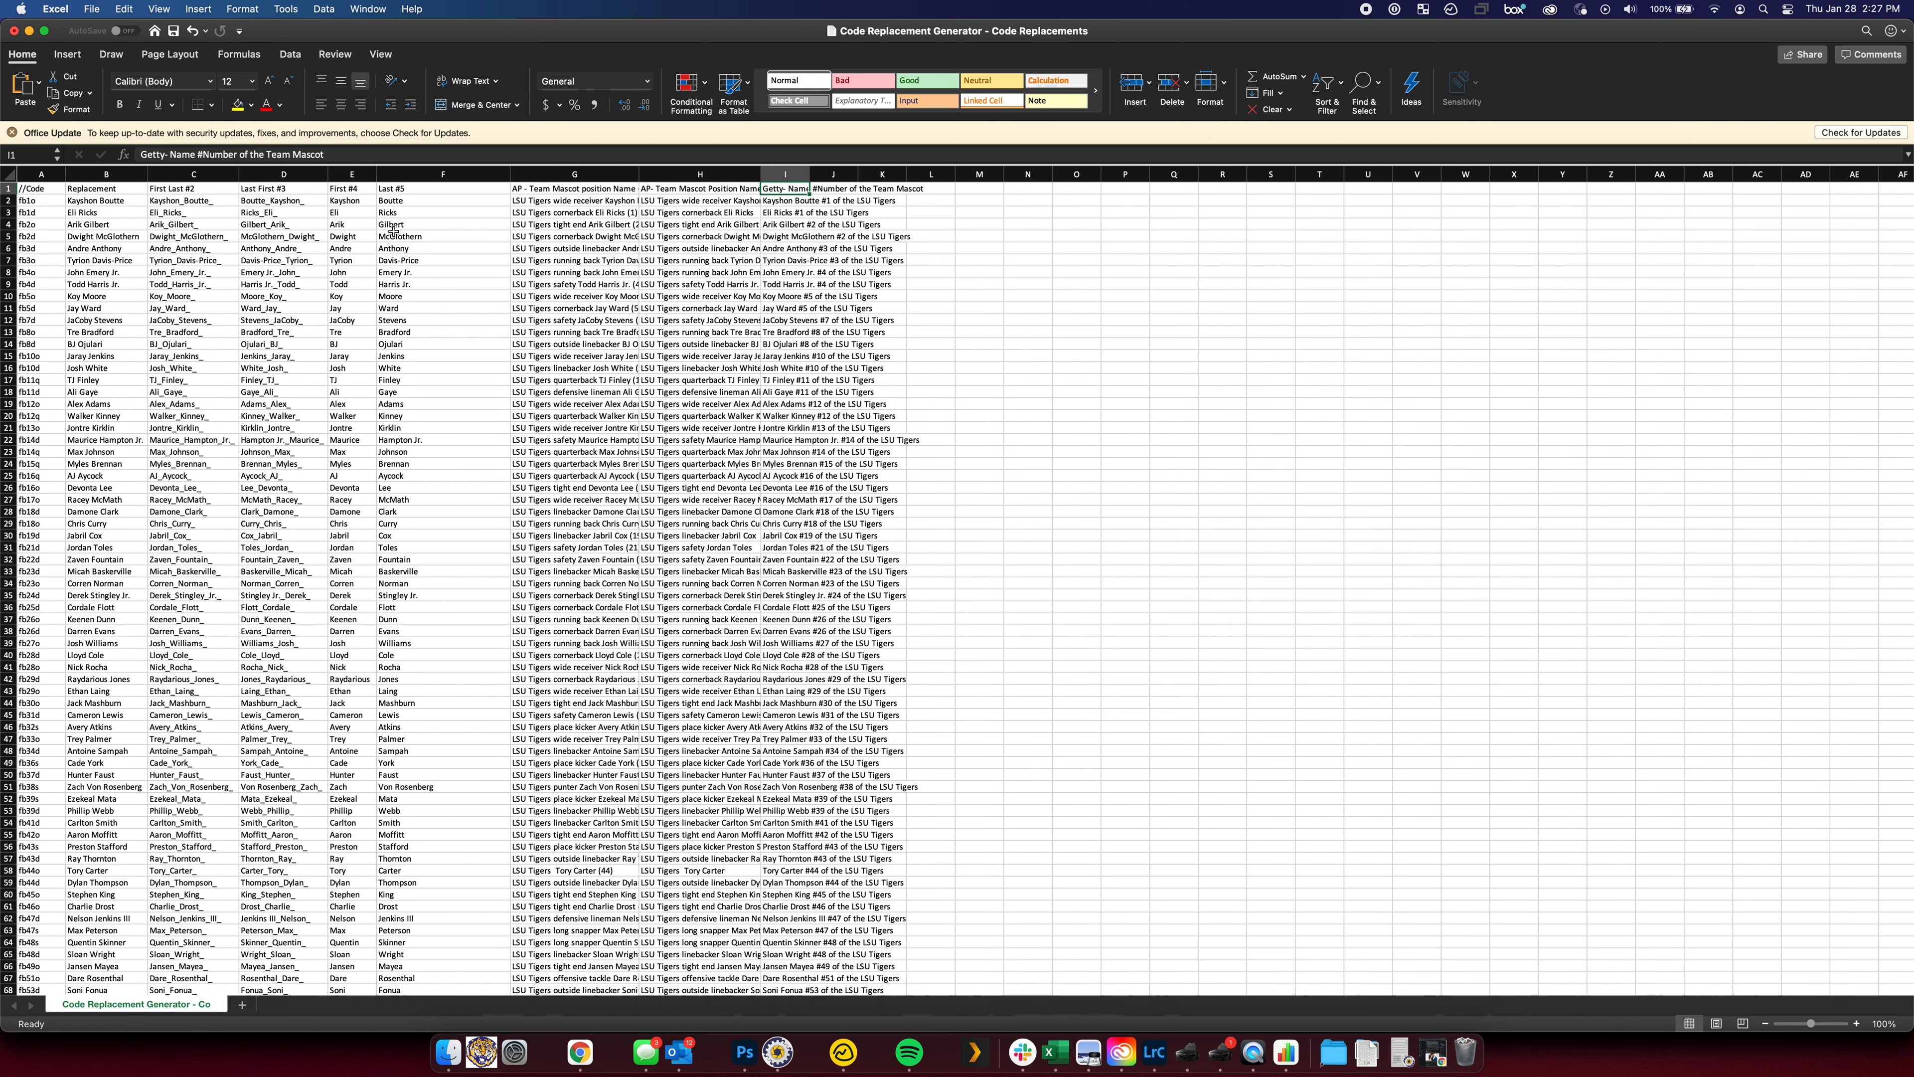
{"action": "scroll", "coordinate": [392, 231], "scroll_direction": "down", "scroll_amount": 7}
{"action": "scroll", "coordinate": [393, 231], "scroll_direction": "down", "scroll_amount": 20}
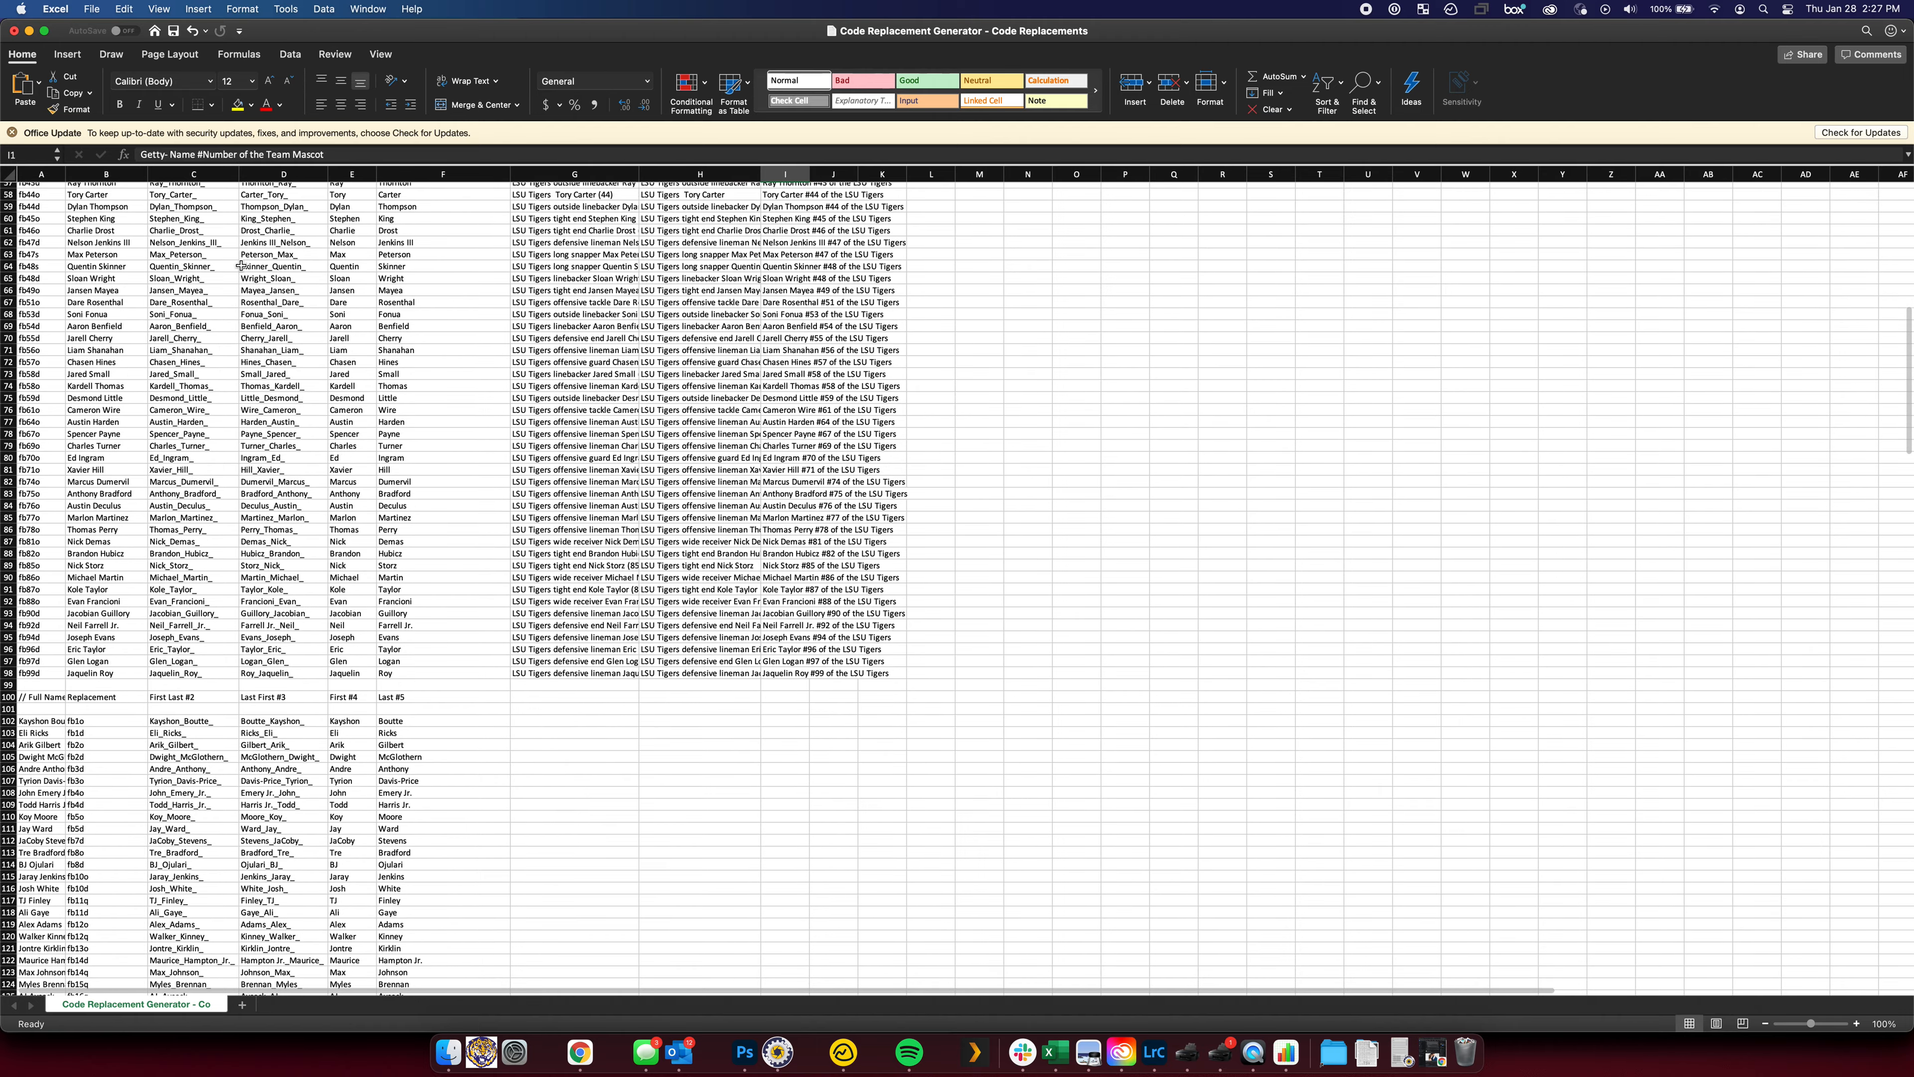
{"action": "scroll", "coordinate": [218, 273], "scroll_direction": "down", "scroll_amount": 2}
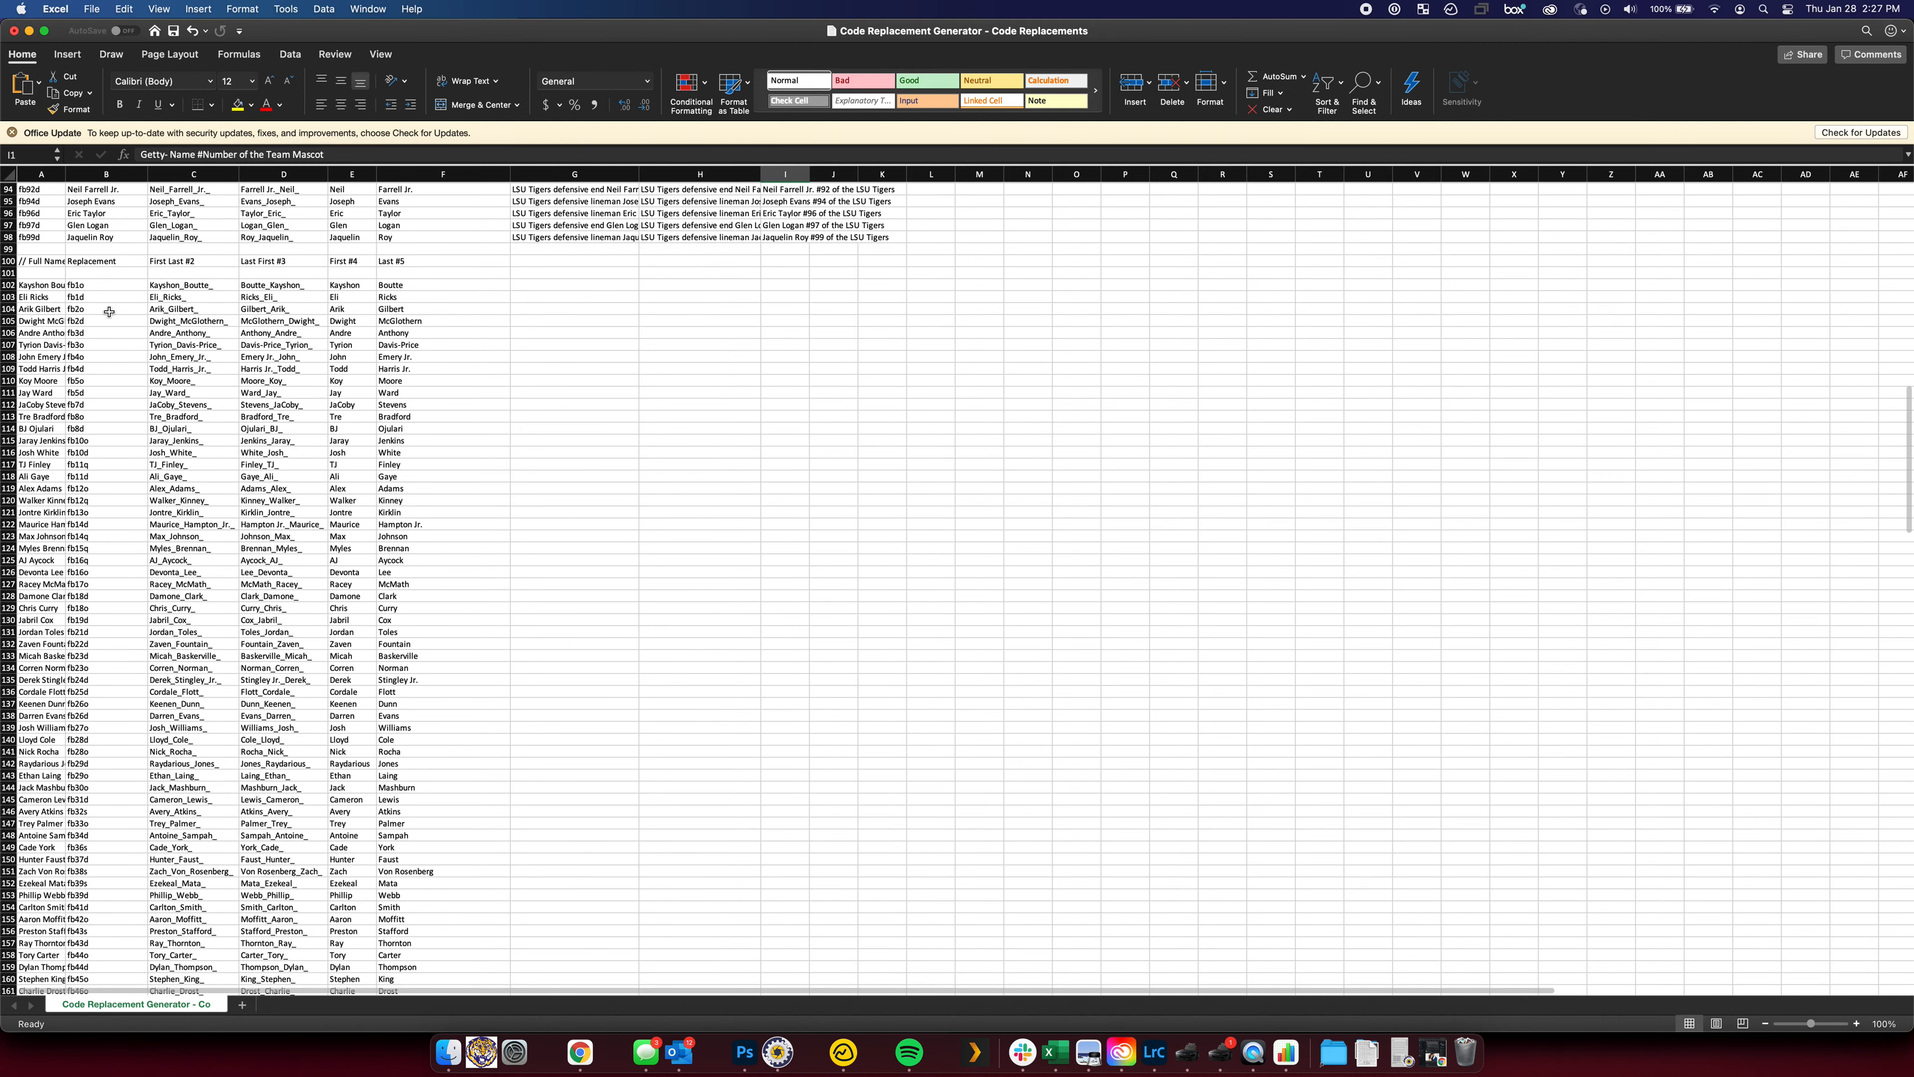
{"action": "left_click", "coordinate": [42, 288]}
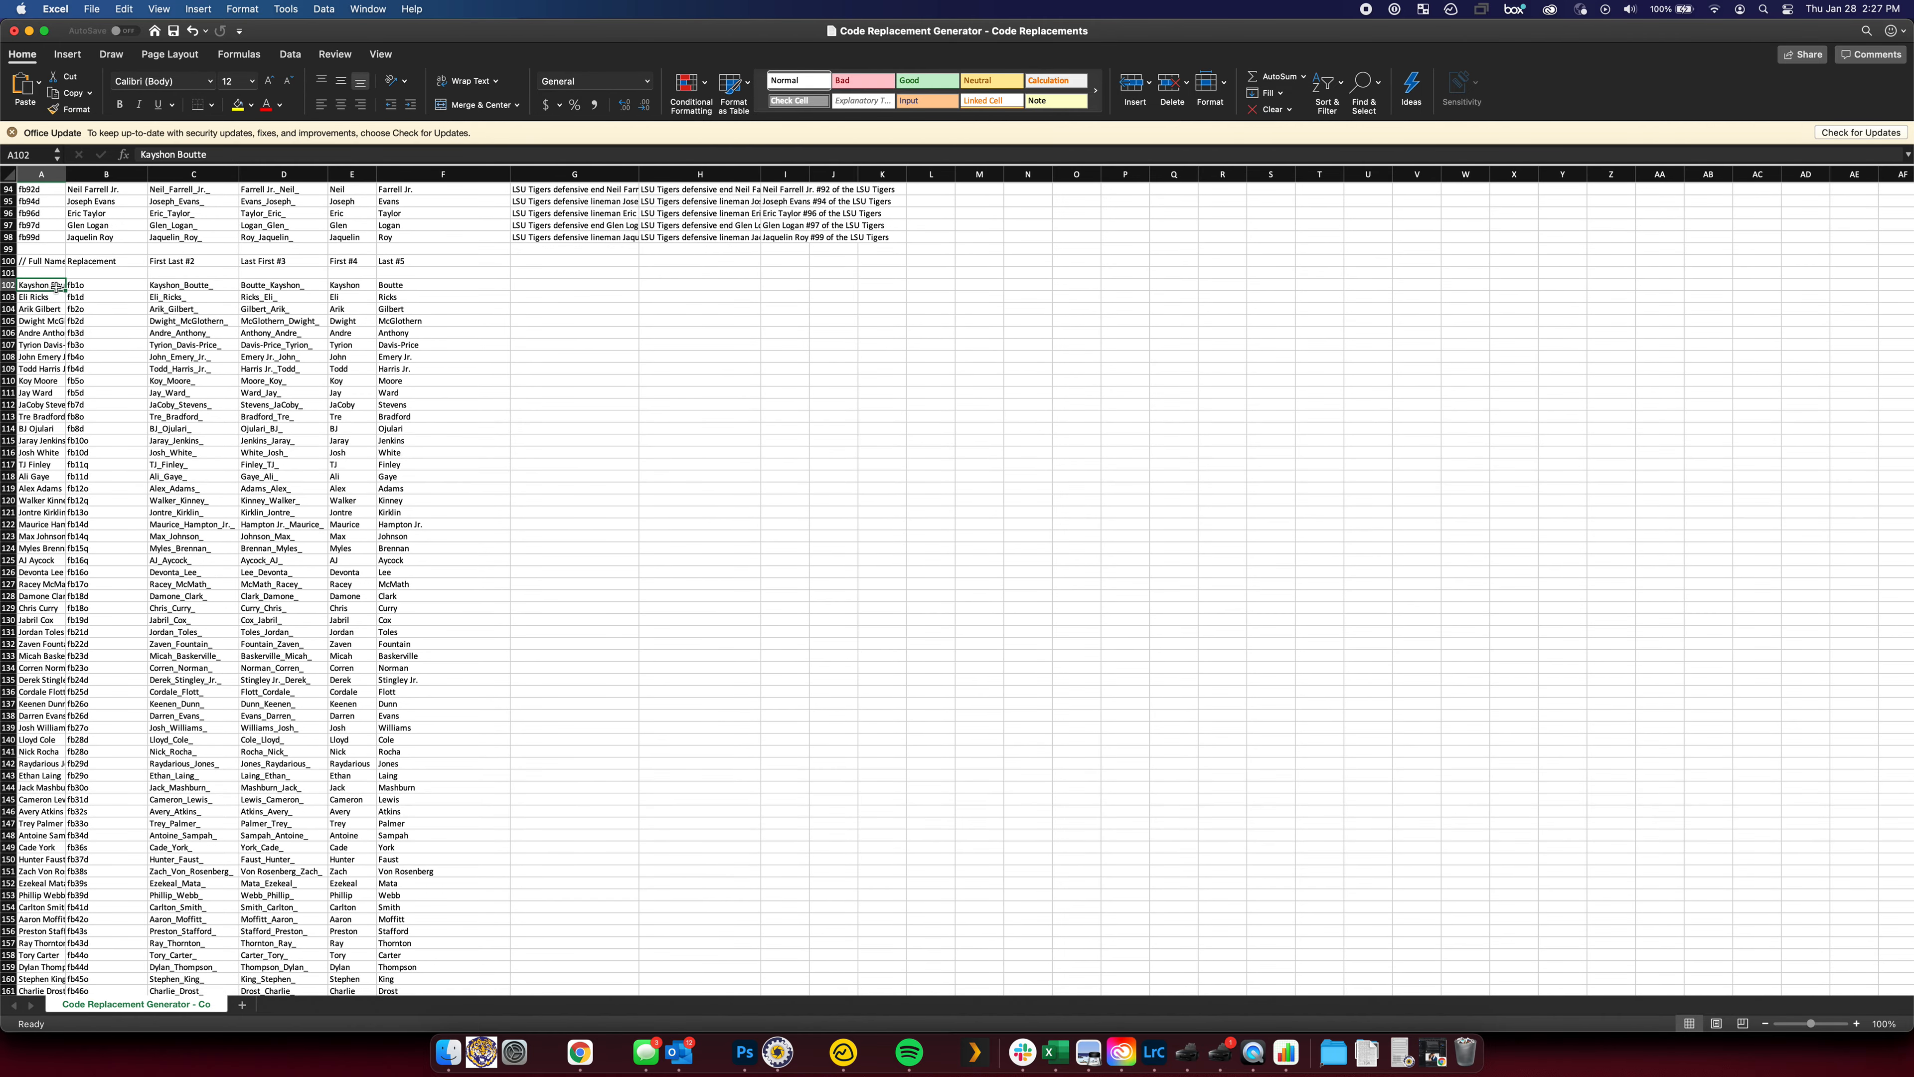
{"action": "left_click", "coordinate": [184, 286]}
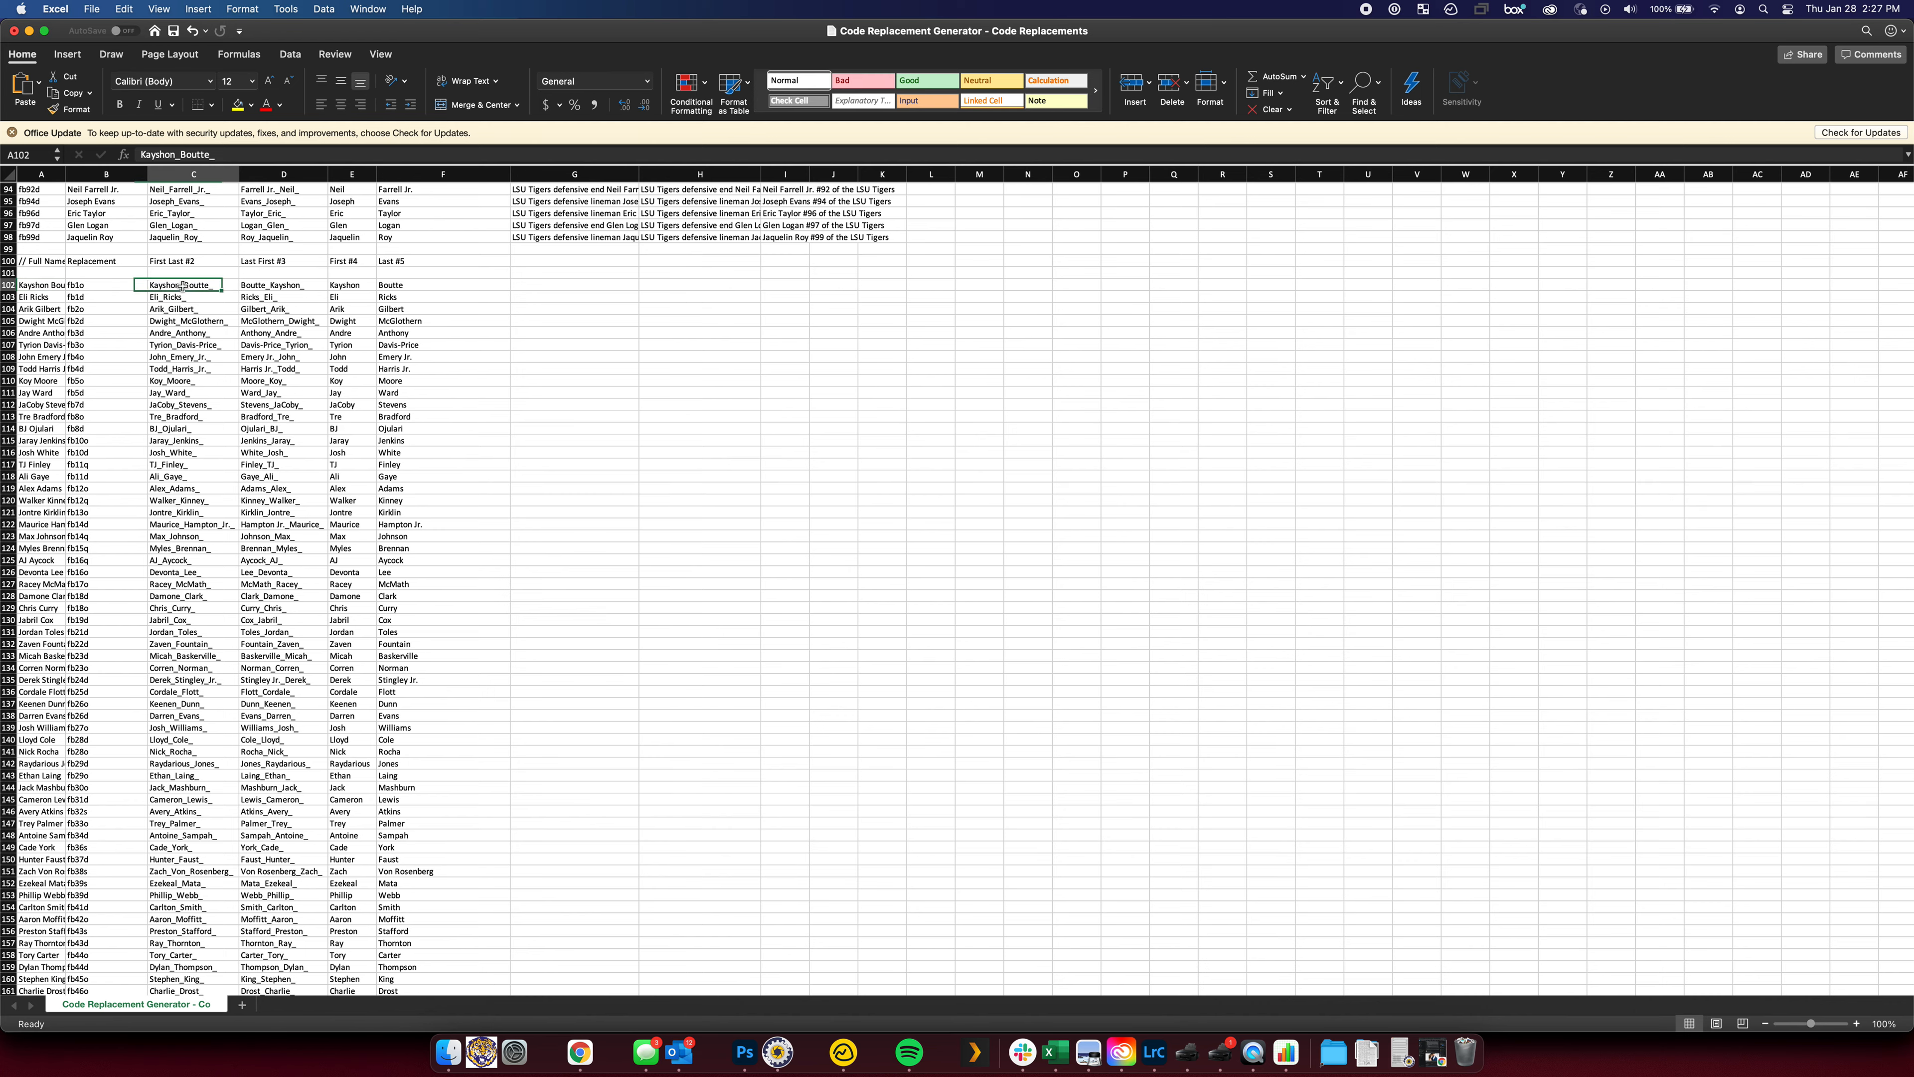
{"action": "left_click", "coordinate": [277, 283]}
{"action": "left_click", "coordinate": [188, 283]}
{"action": "left_click", "coordinate": [290, 281]}
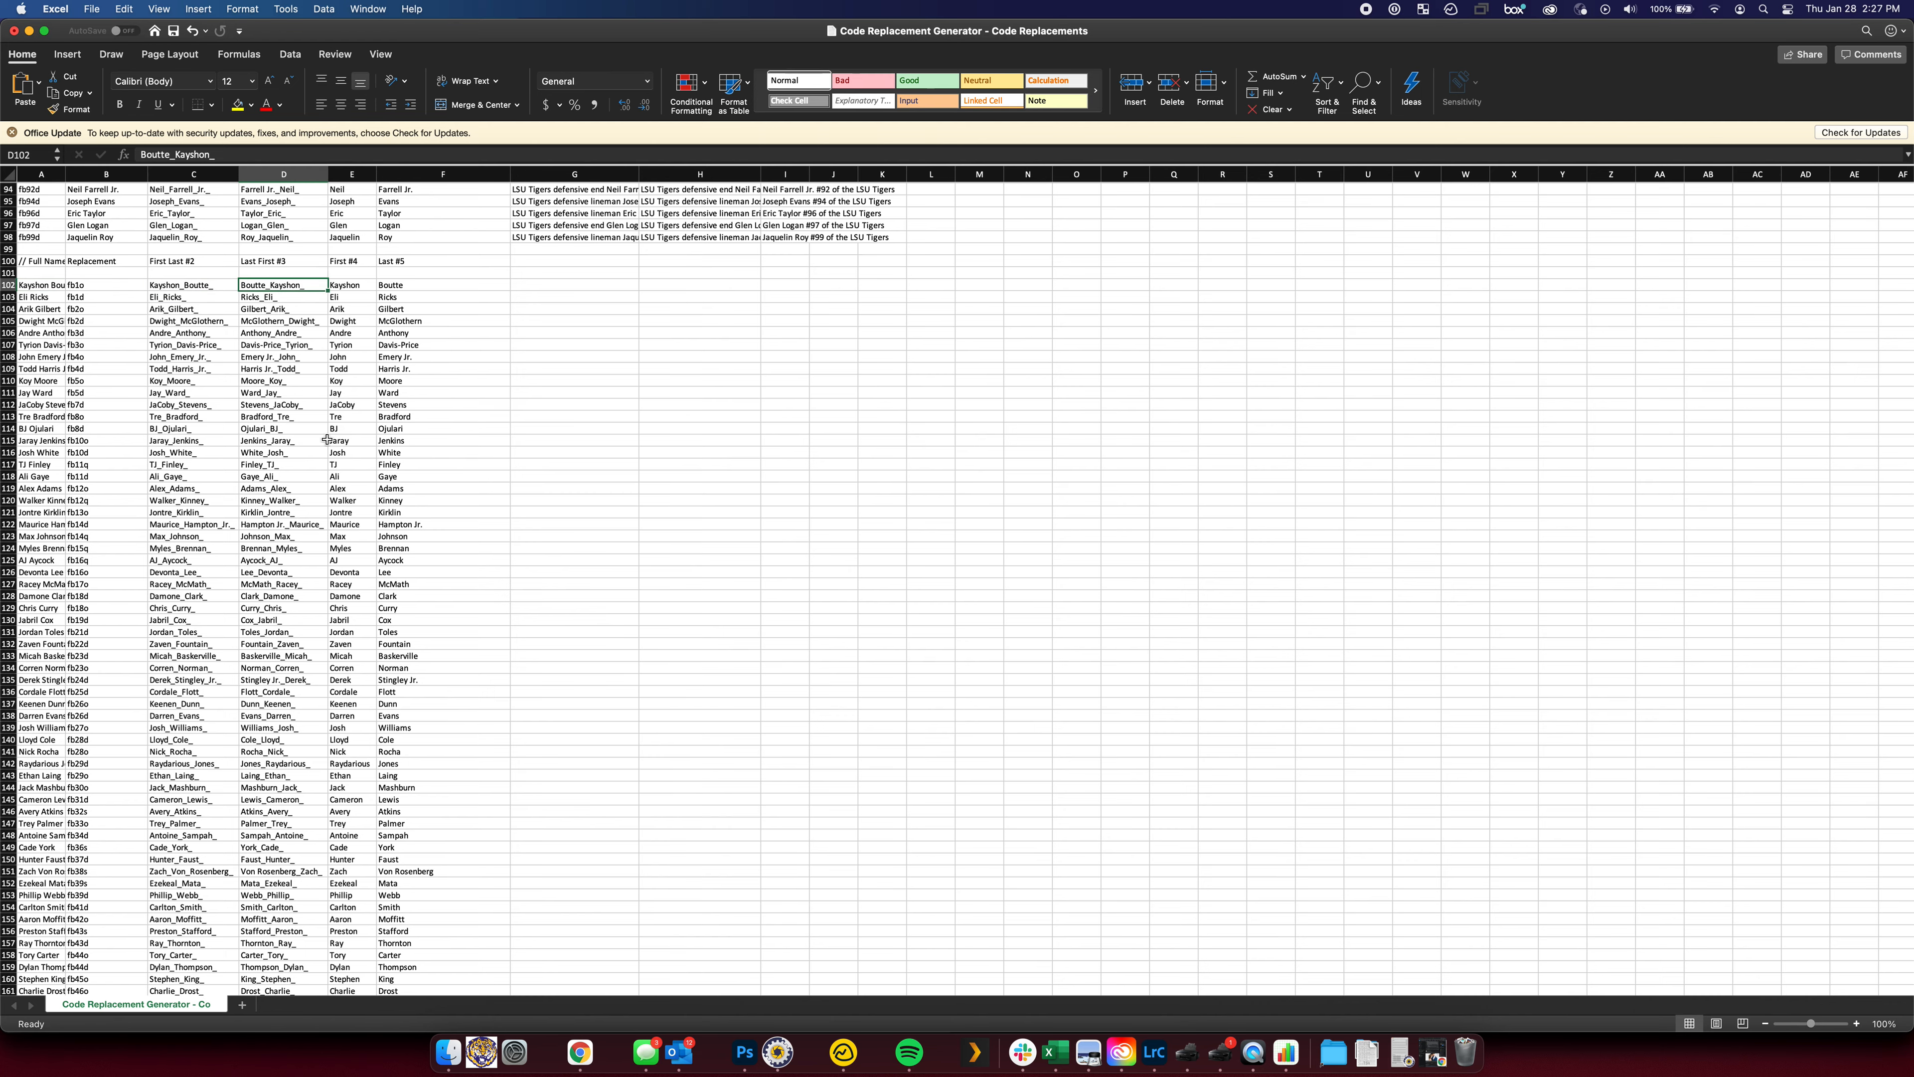
{"action": "scroll", "coordinate": [306, 309], "scroll_direction": "up", "scroll_amount": 20}
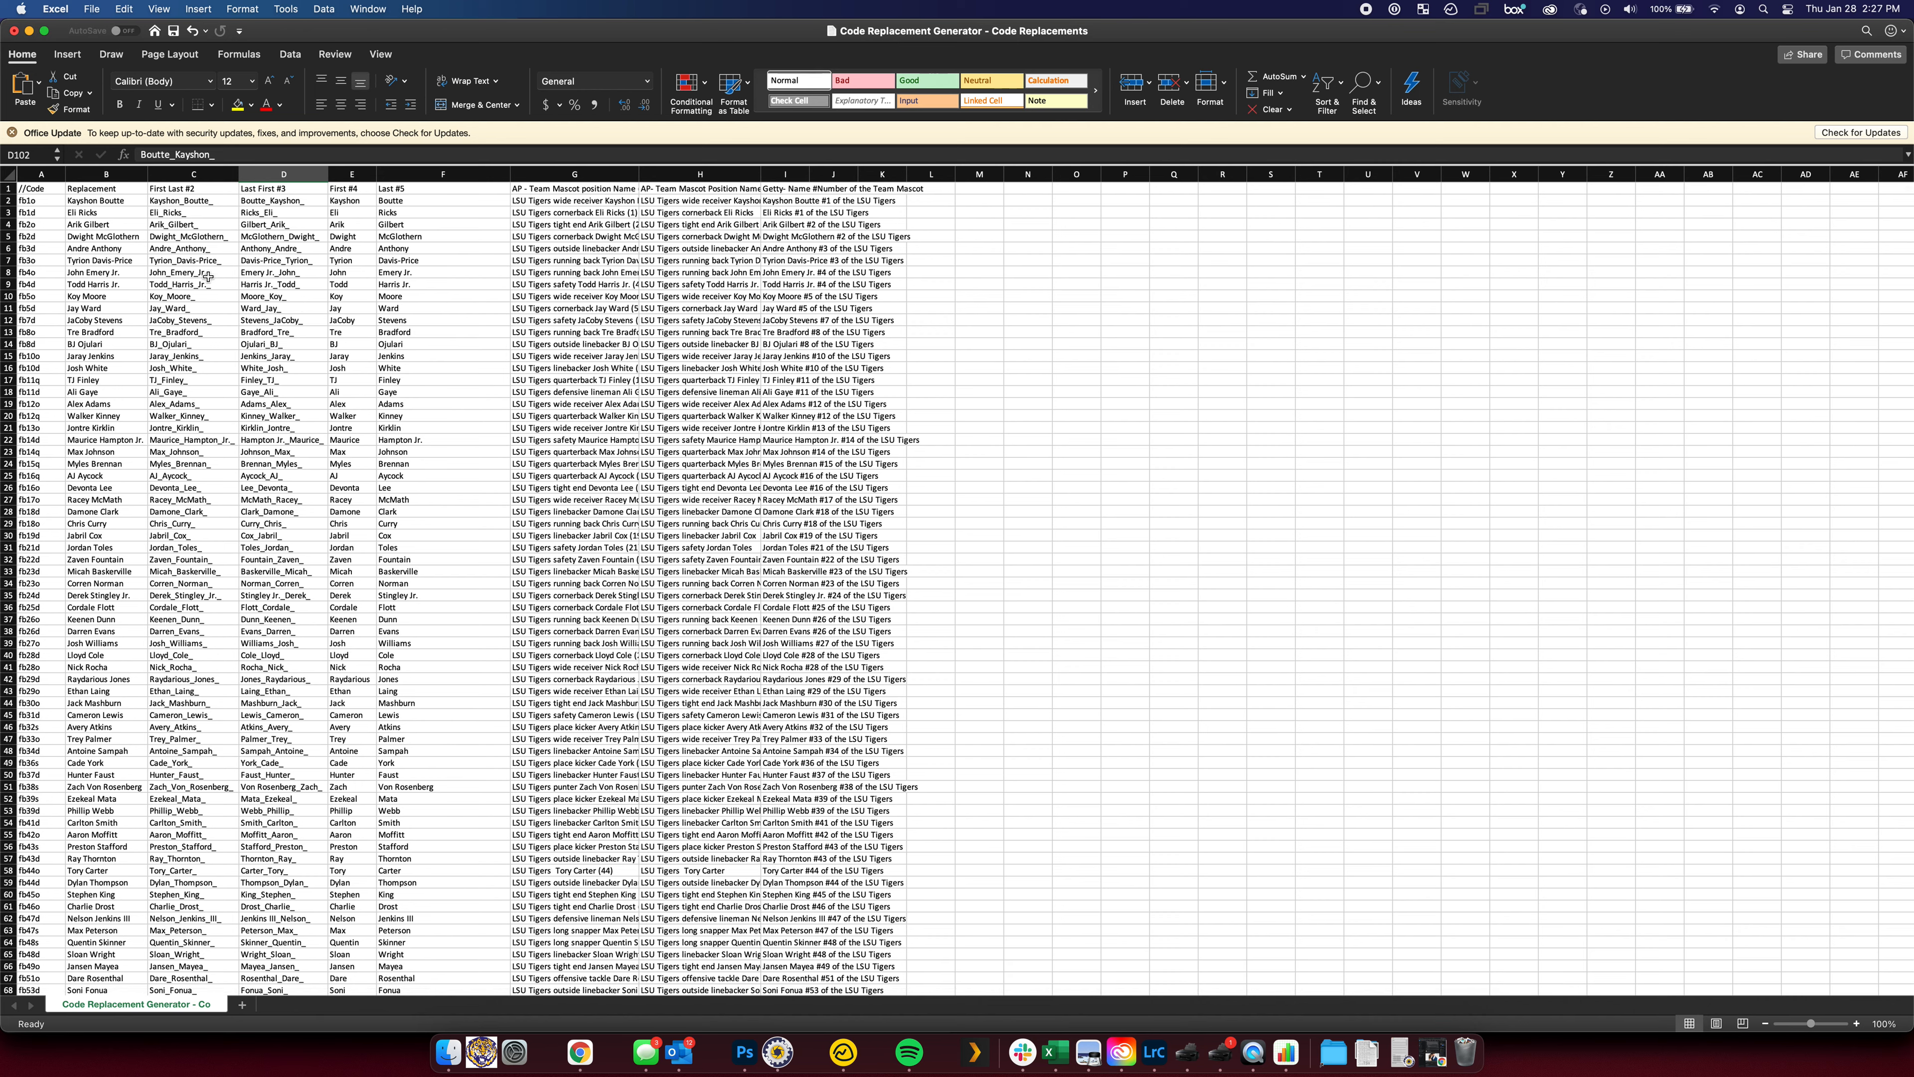
Save Code Replacements as Tab delimited Text in Downloads, keeping the format, and show Downloads in Finder
{"action": "key", "text": "super+w"}
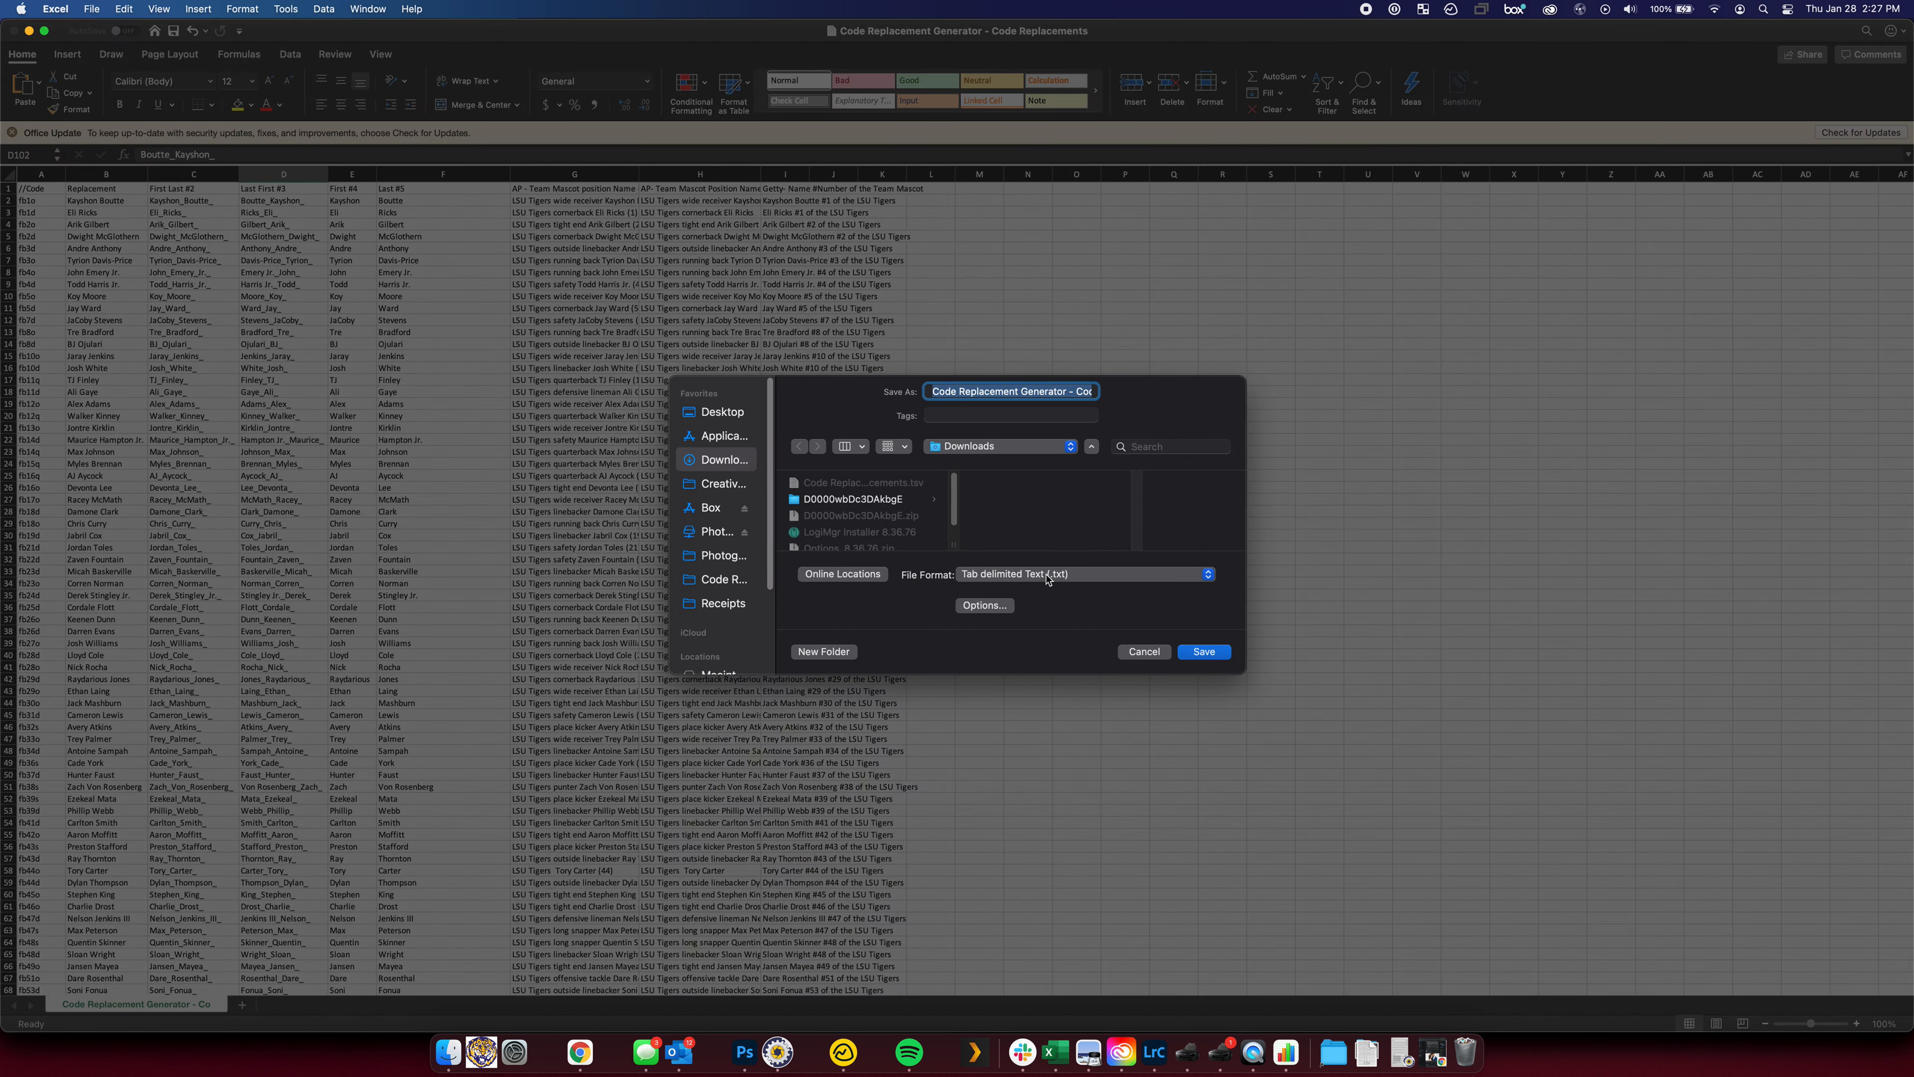
{"action": "key", "text": "Return"}
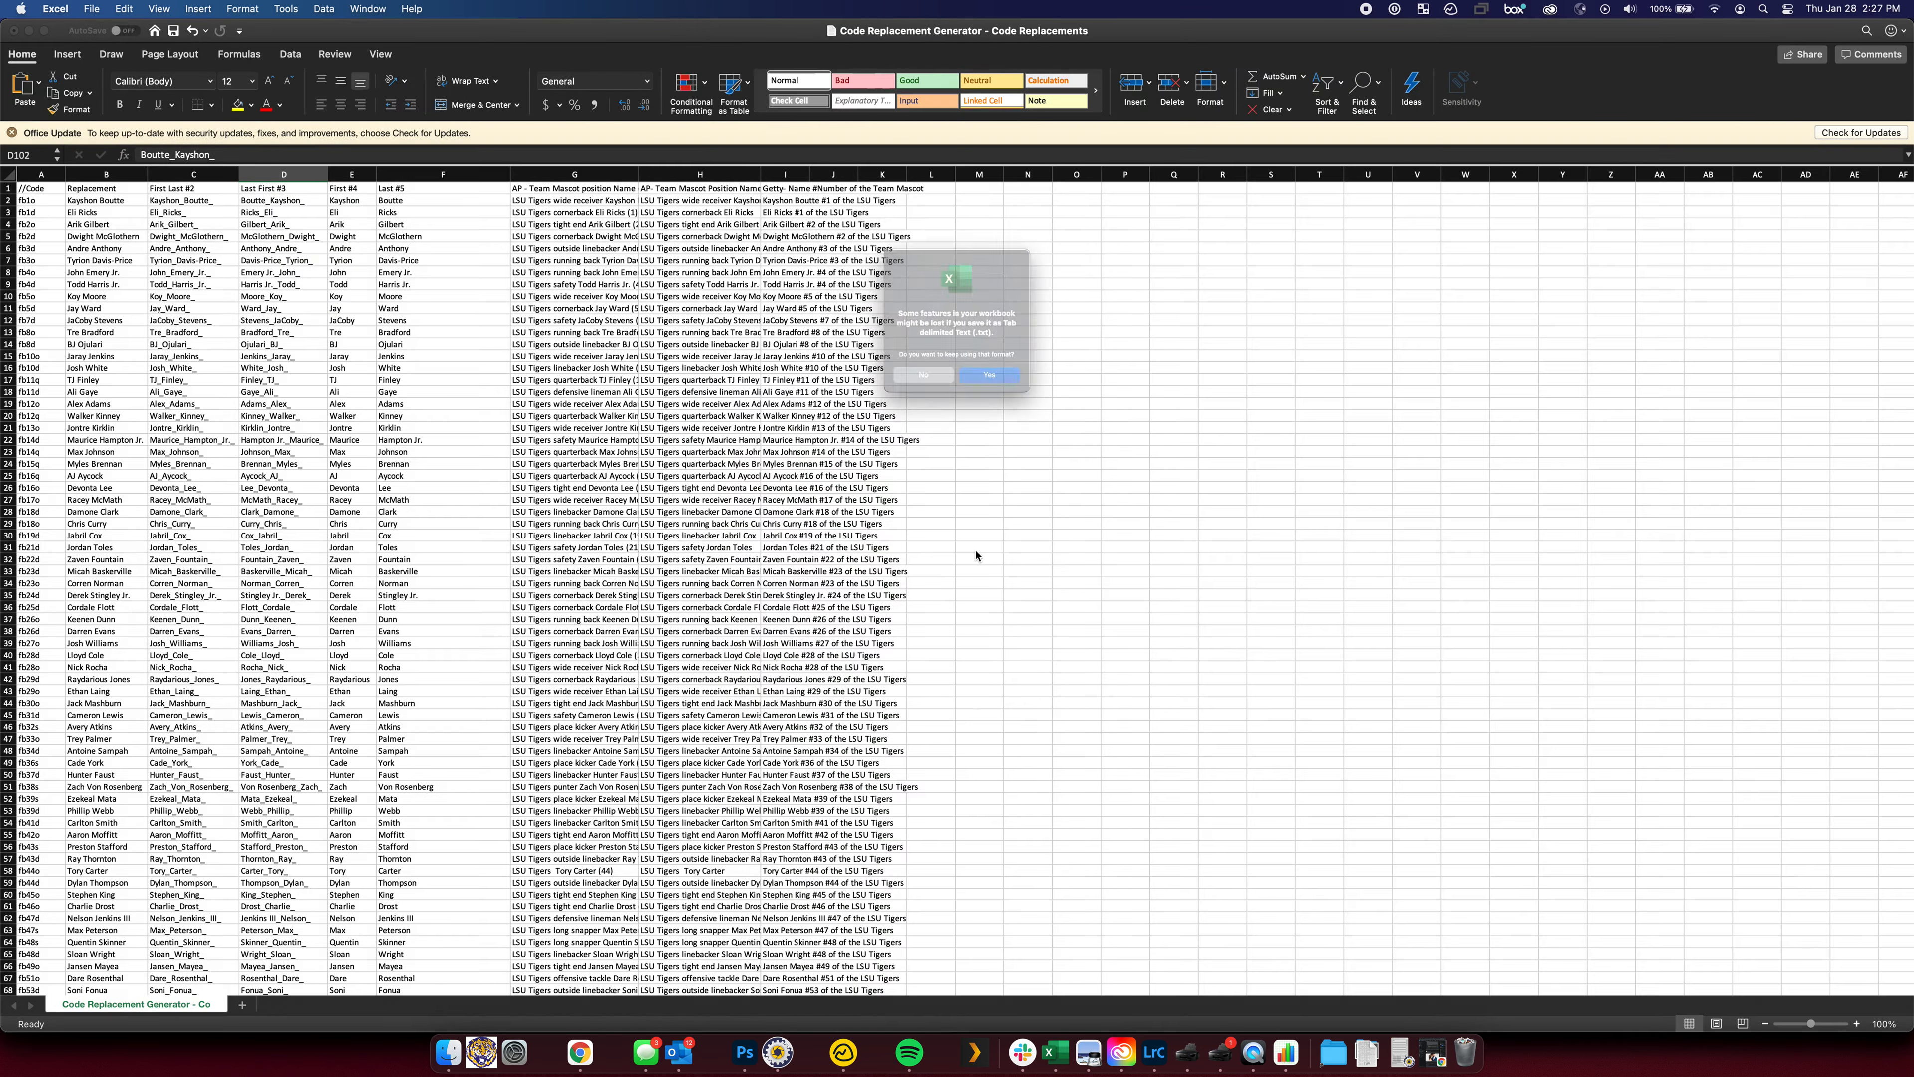
{"action": "left_click", "coordinate": [989, 397]}
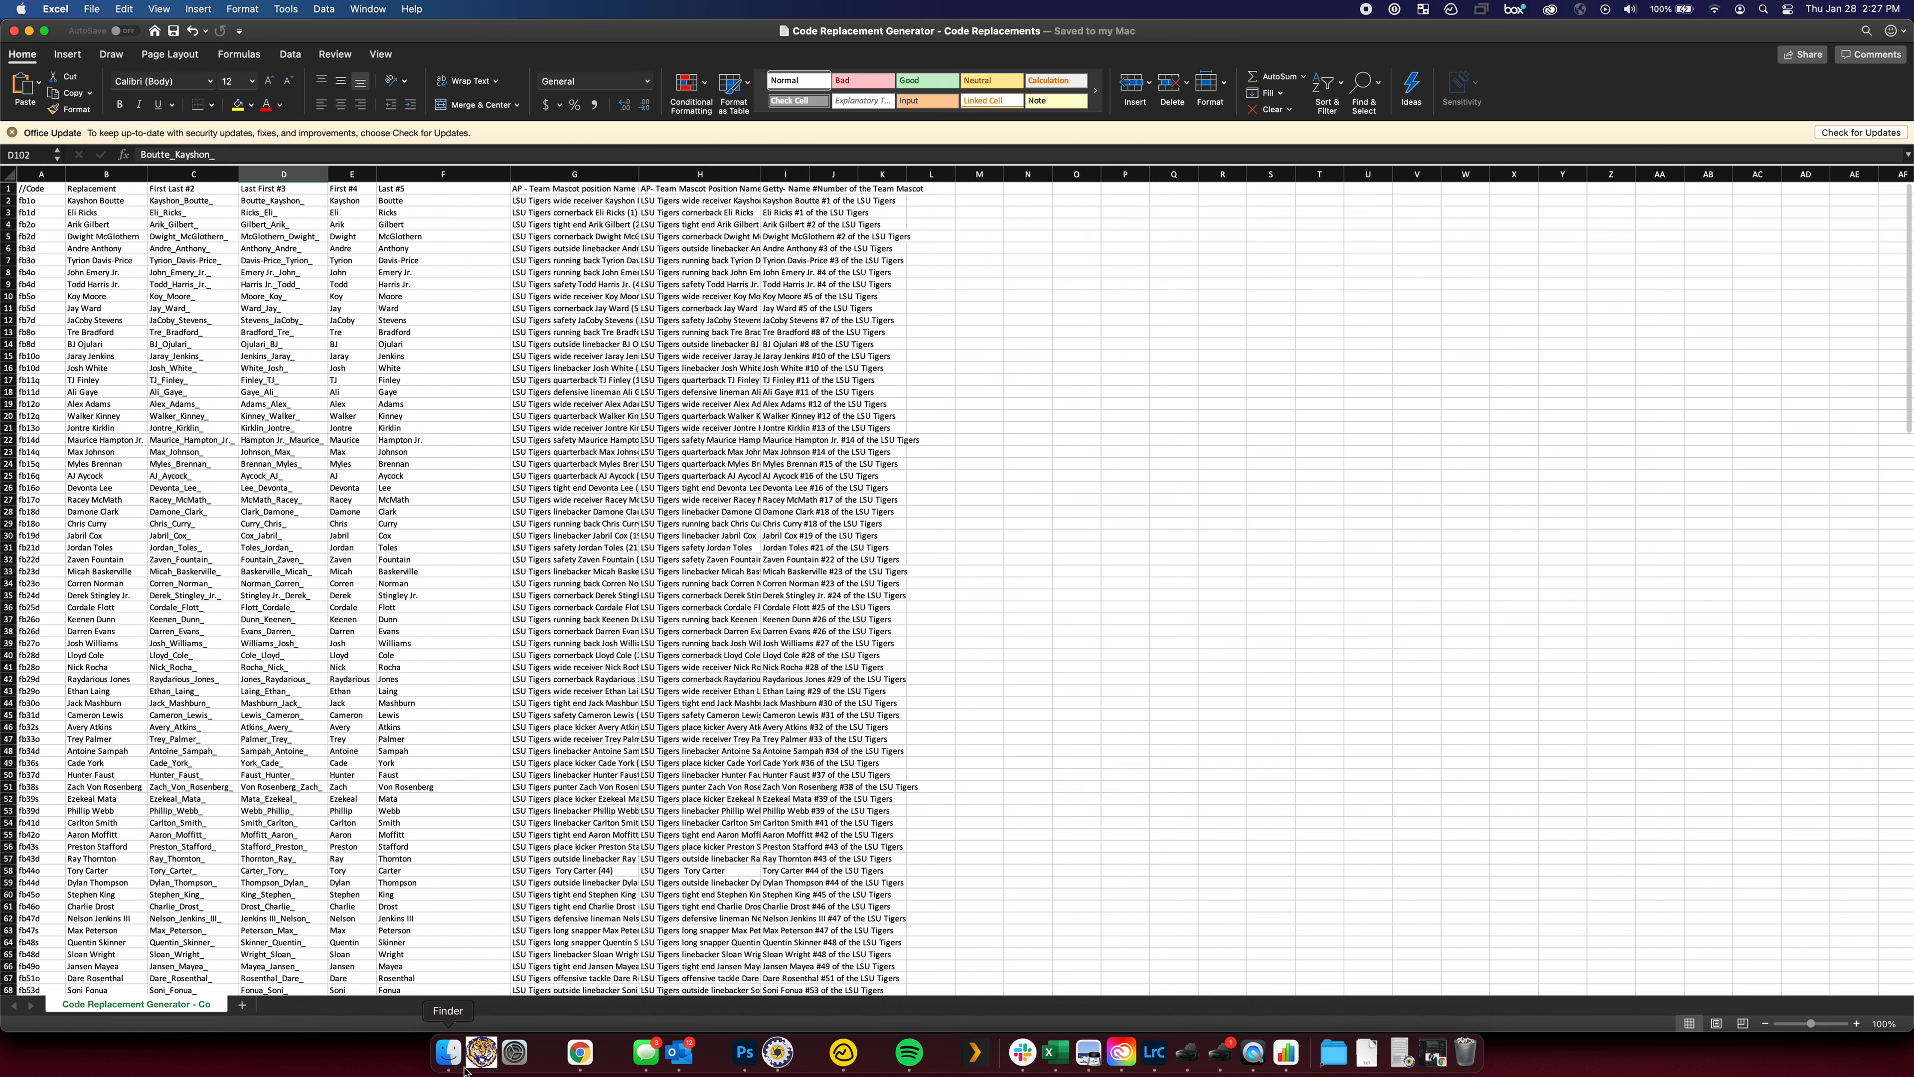
{"action": "left_click", "coordinate": [449, 1051]}
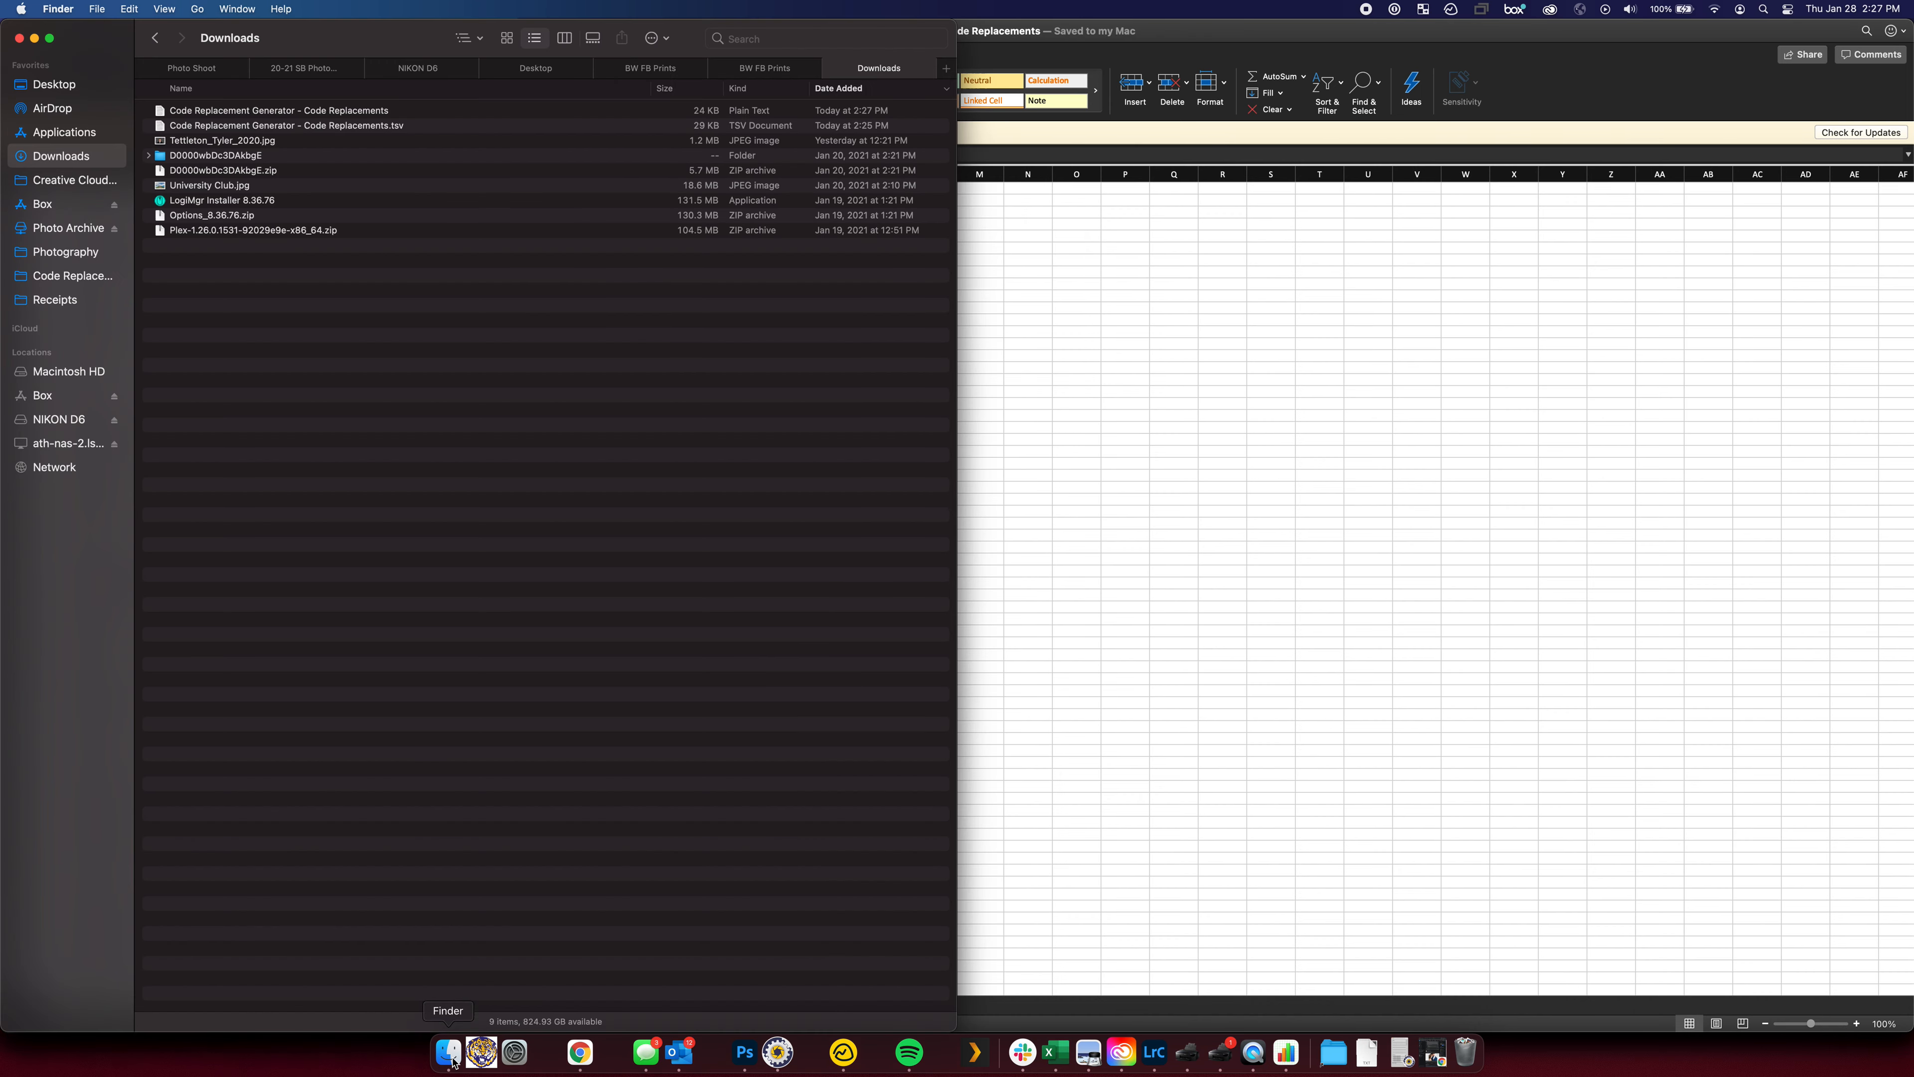
{"action": "double_click", "coordinate": [430, 111]}
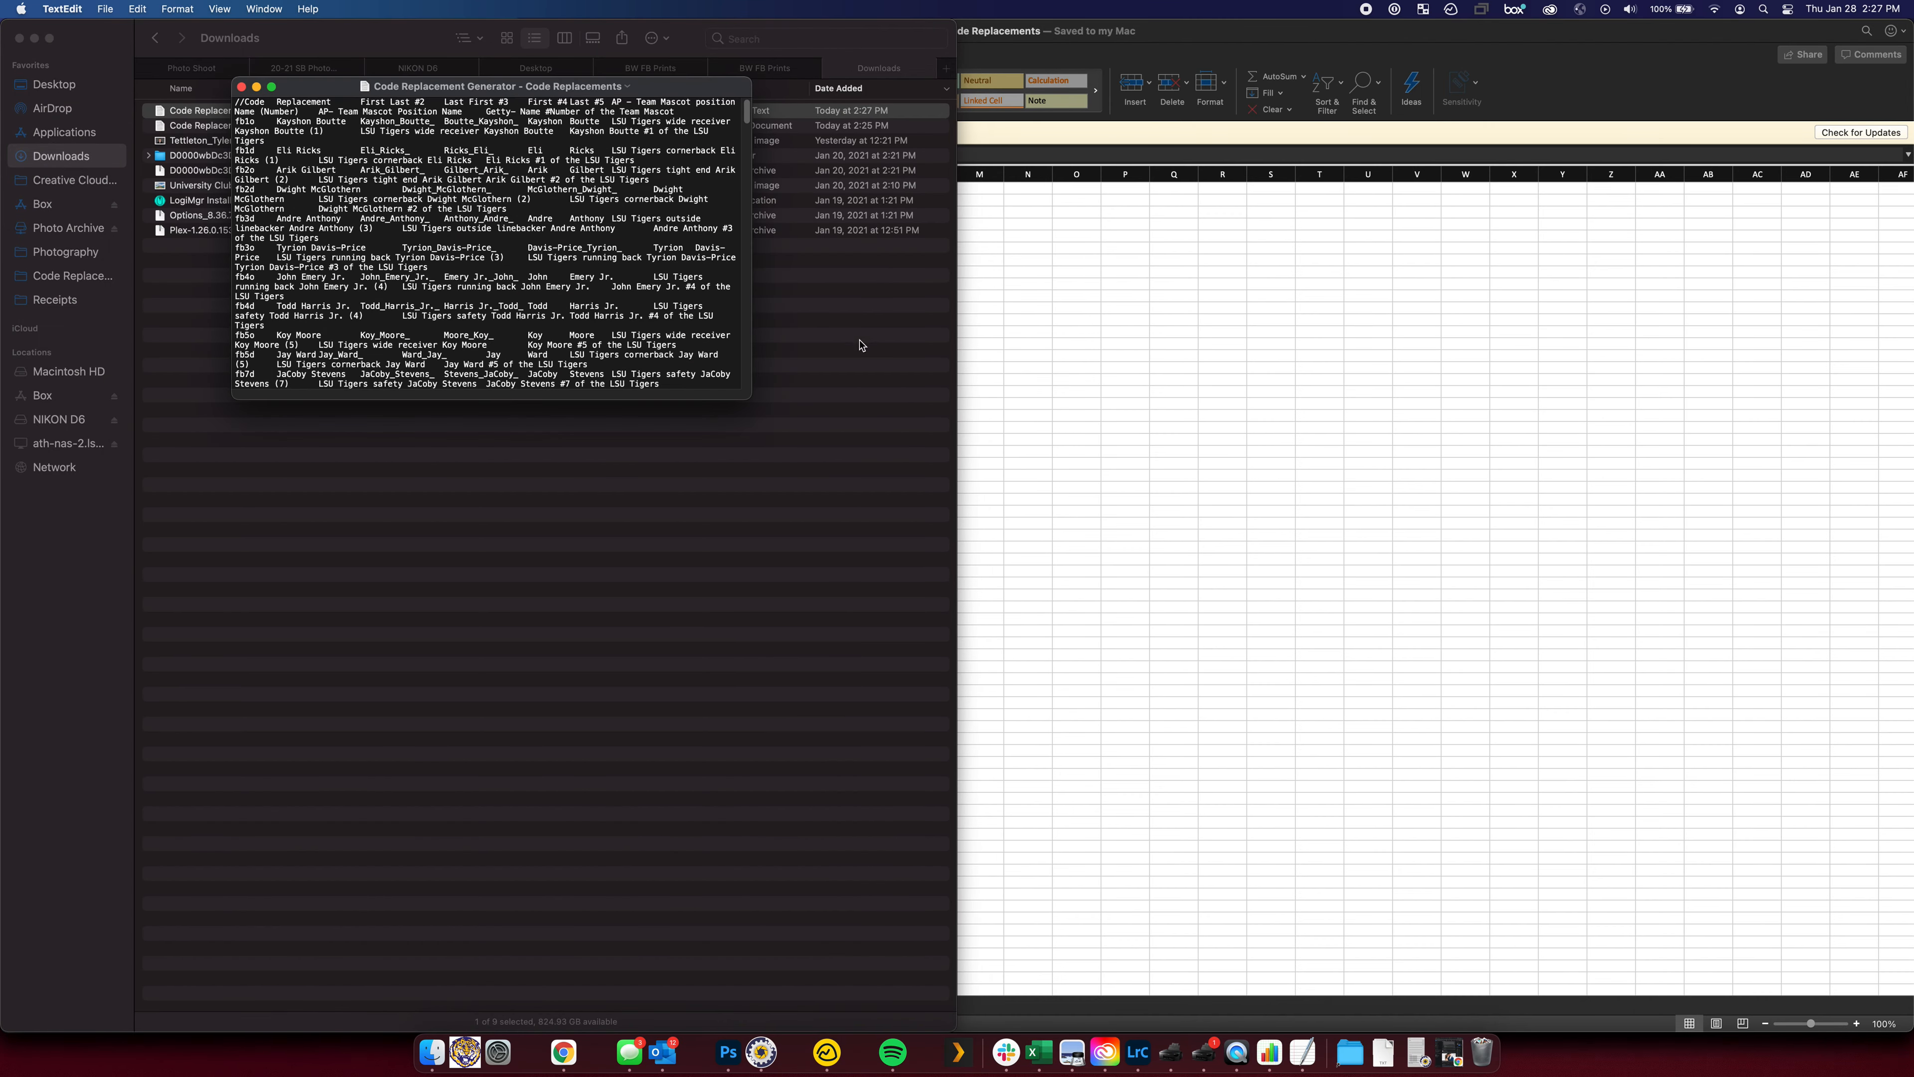
{"action": "left_click_drag", "start_coordinate": [746, 397], "coordinate": [1858, 951]}
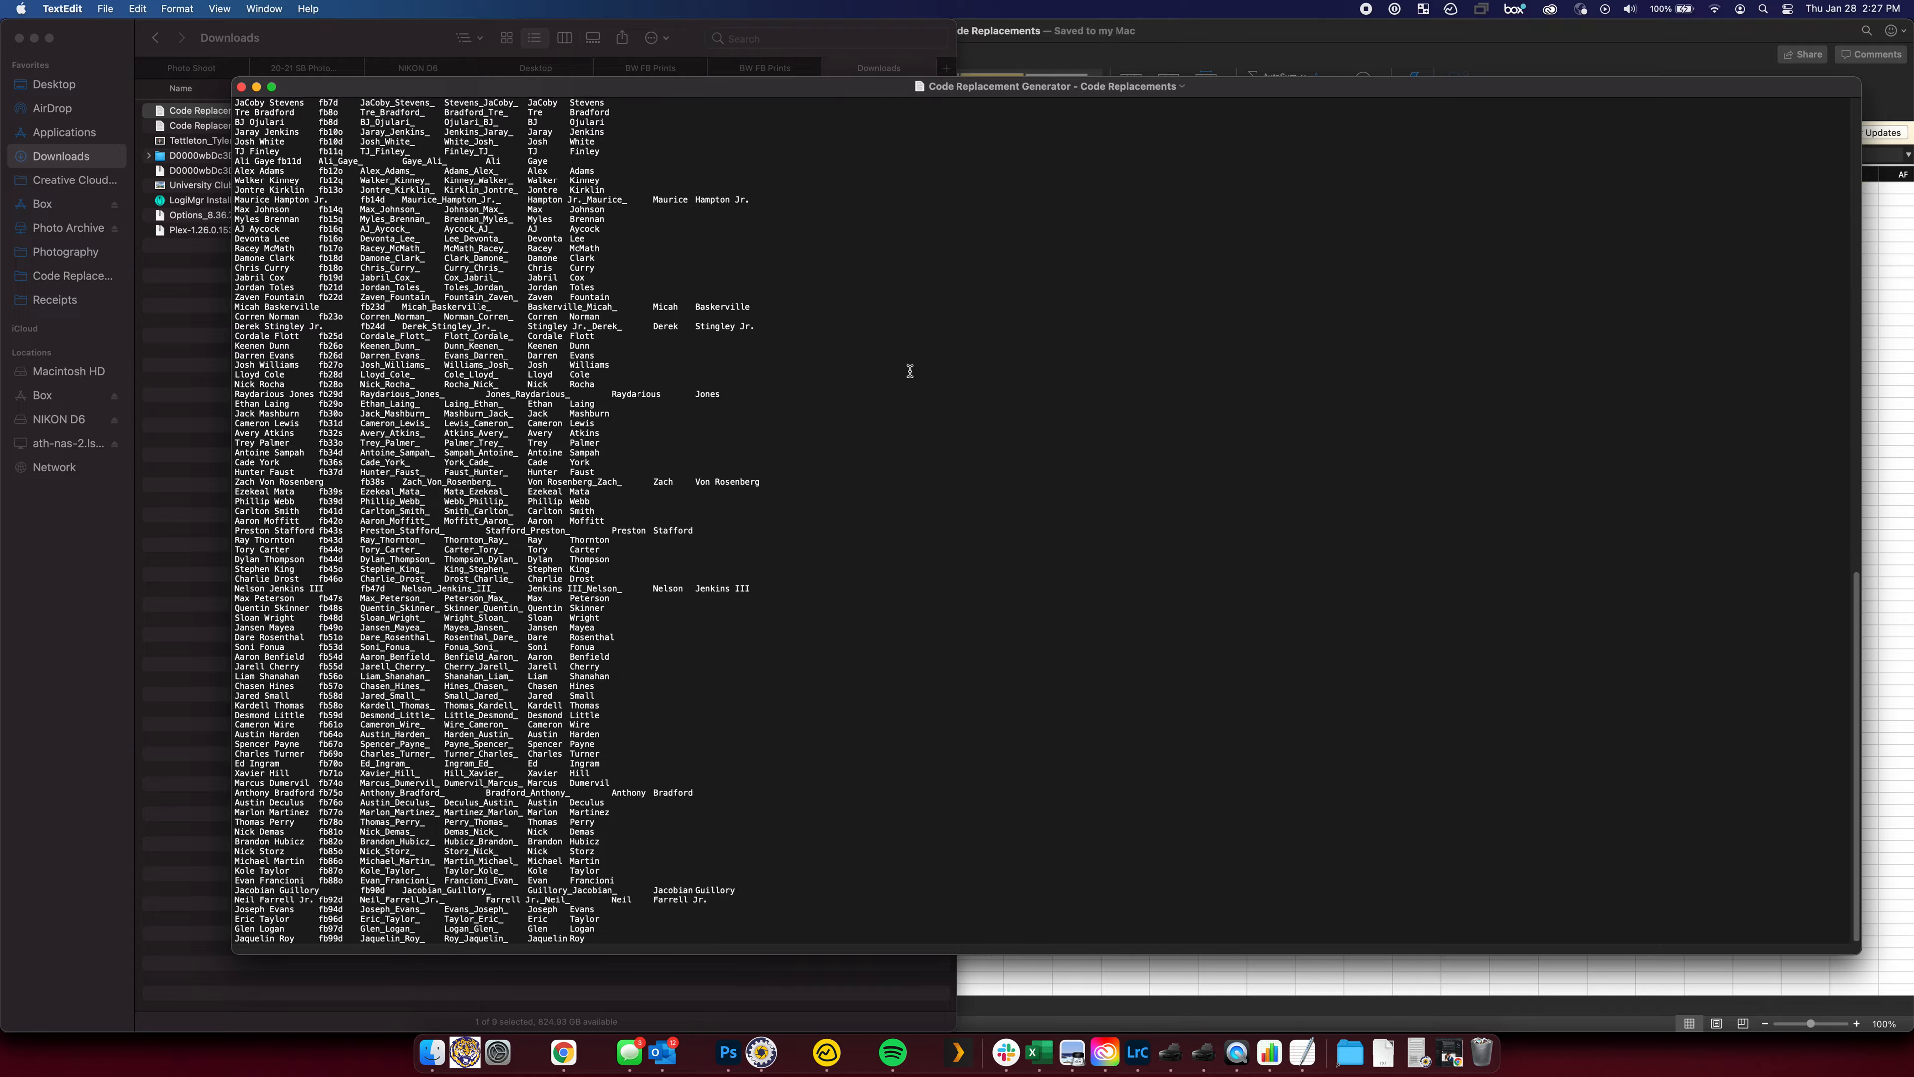
{"action": "scroll", "coordinate": [909, 371], "scroll_direction": "up", "scroll_amount": 15}
{"action": "left_click", "coordinate": [242, 87]}
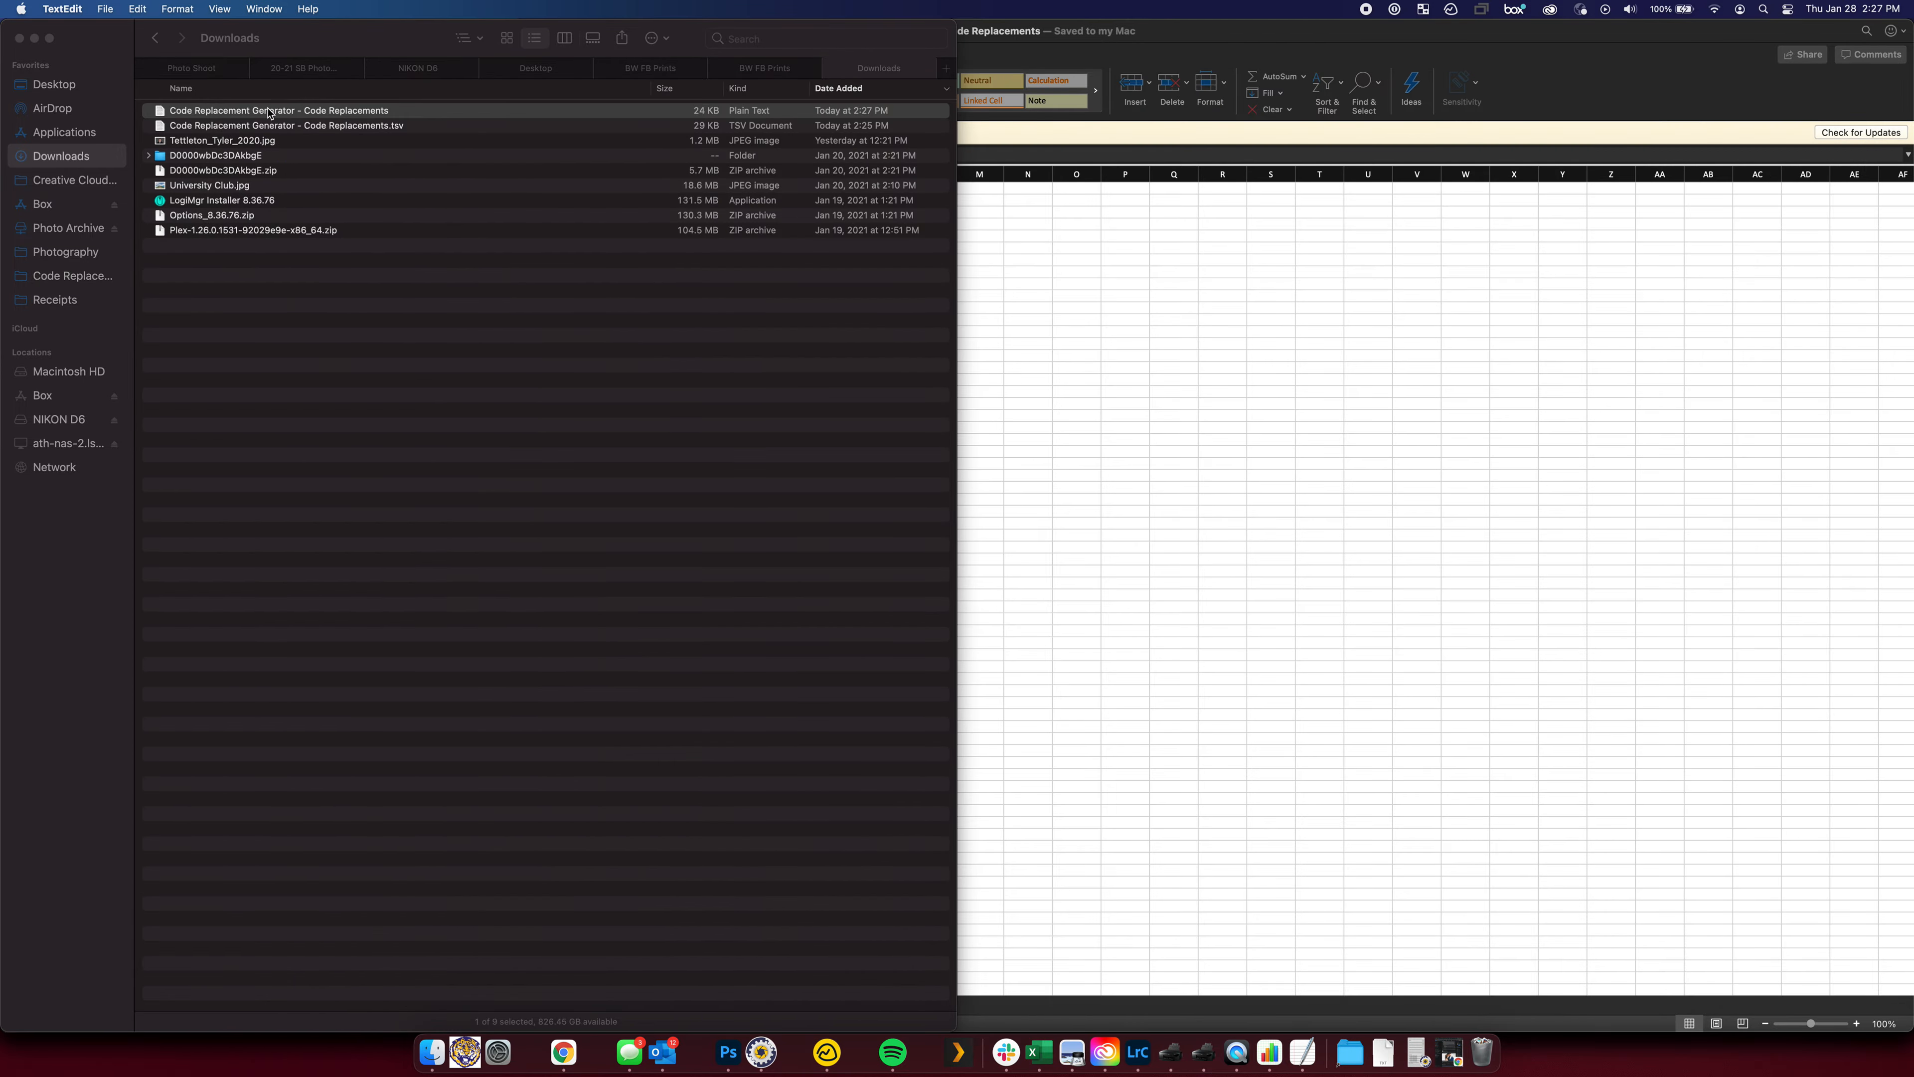
Open the Code Replacements .tsv file in TextEdit and enlarge its window
{"action": "right_click", "coordinate": [272, 130]}
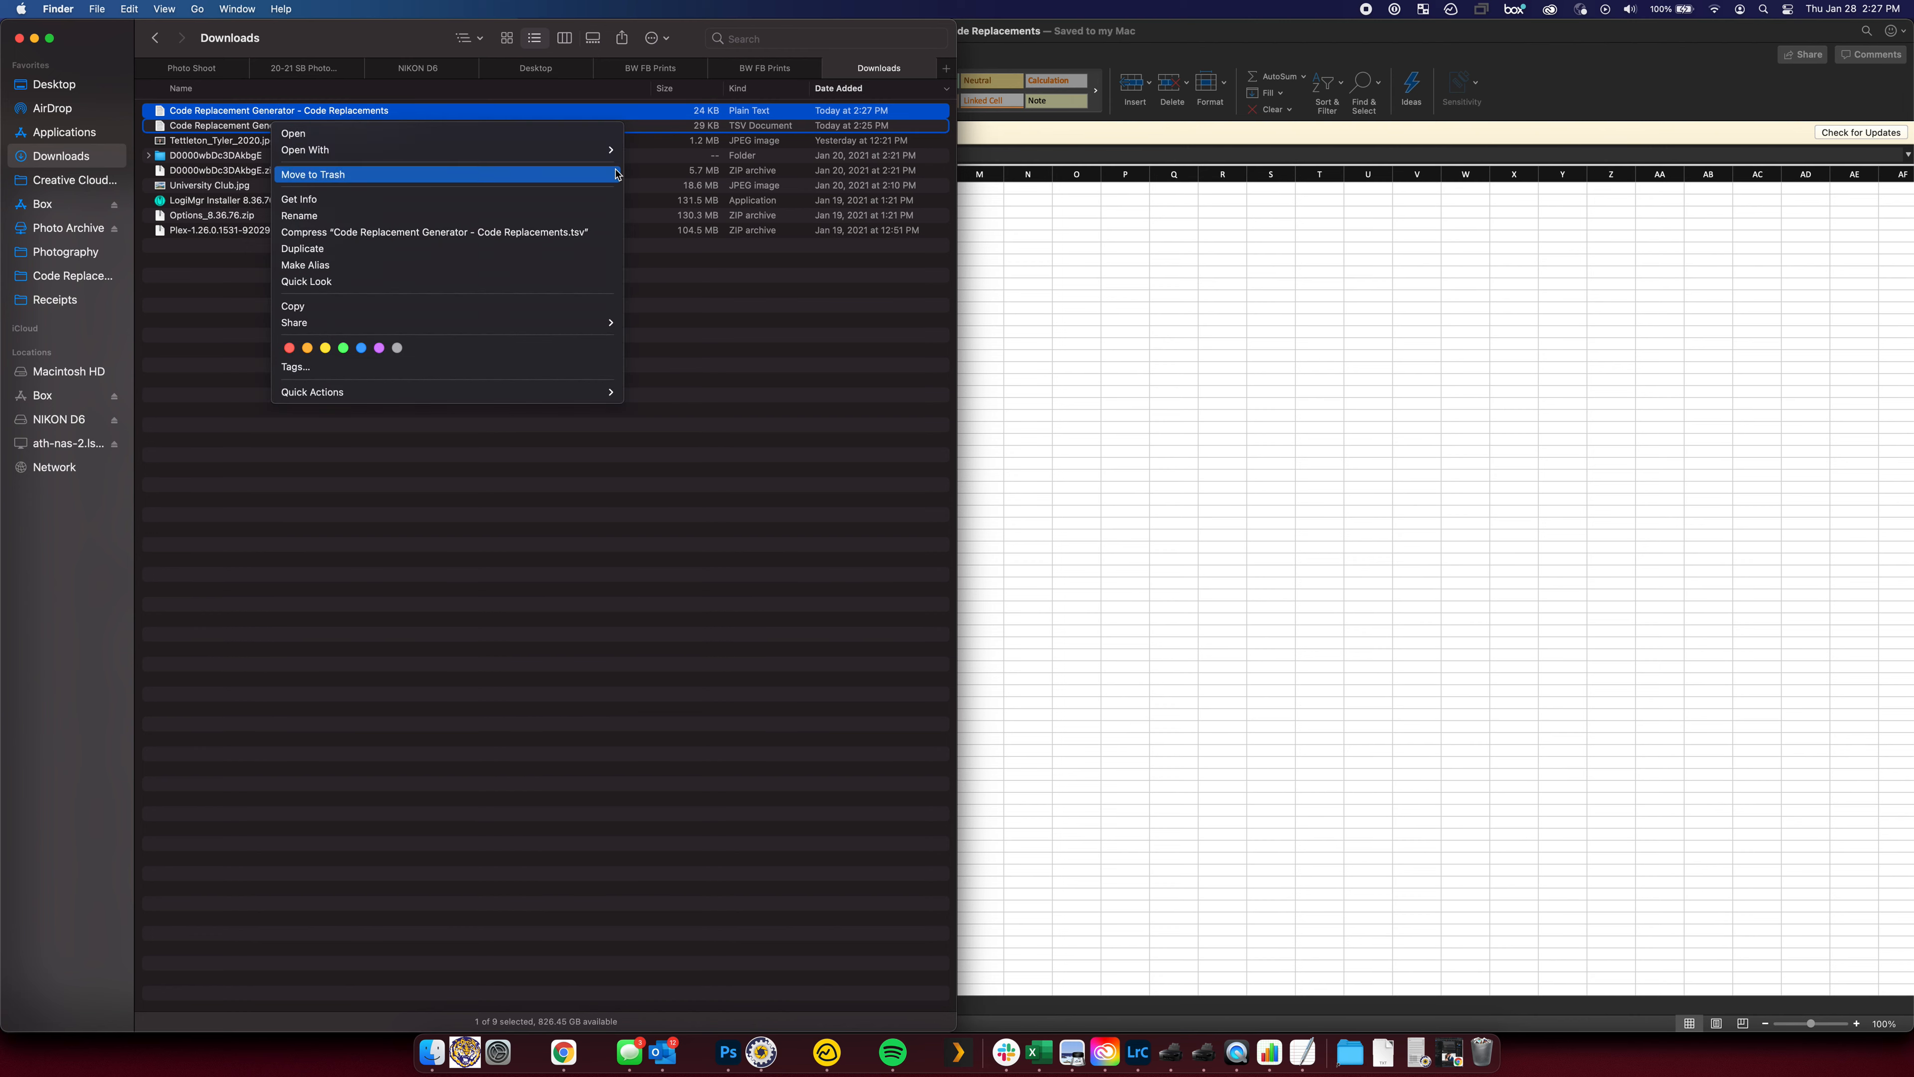
{"action": "mouse_move", "coordinate": [513, 152]}
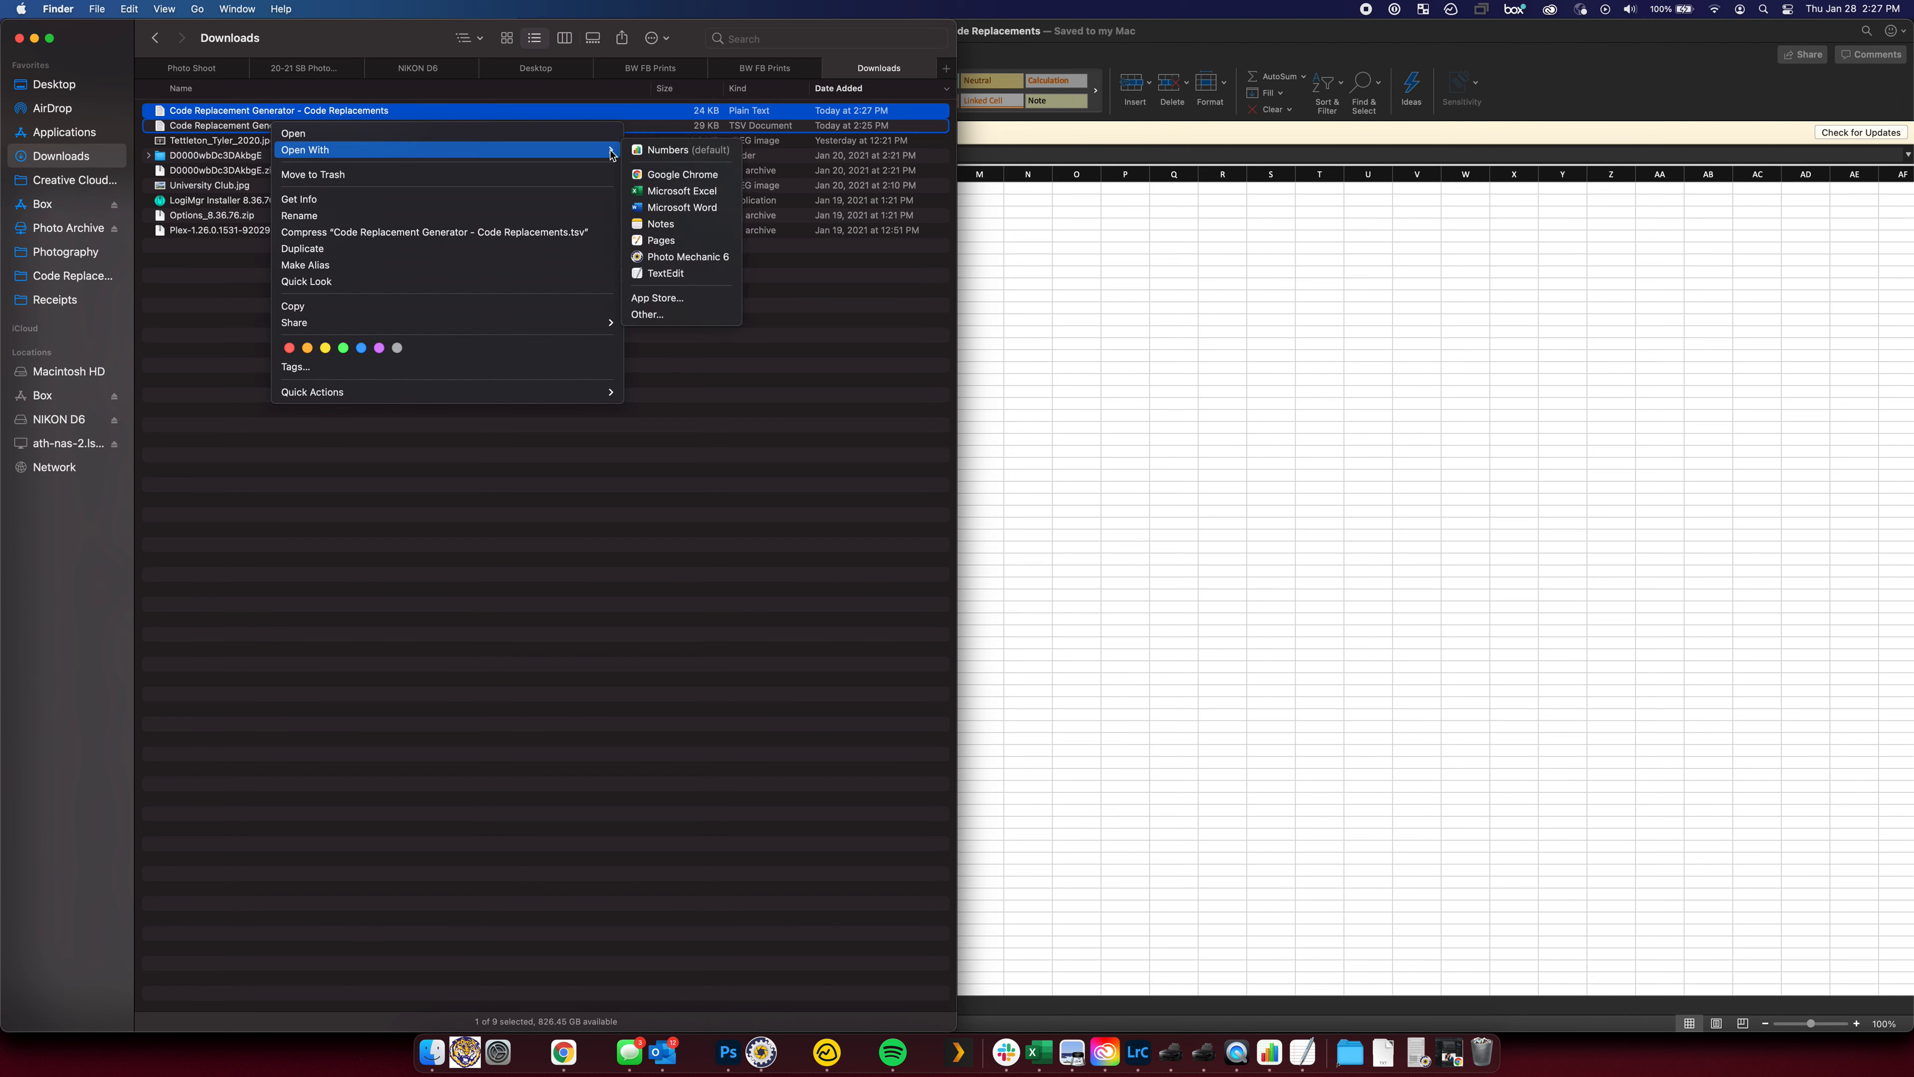
{"action": "left_click", "coordinate": [655, 269]}
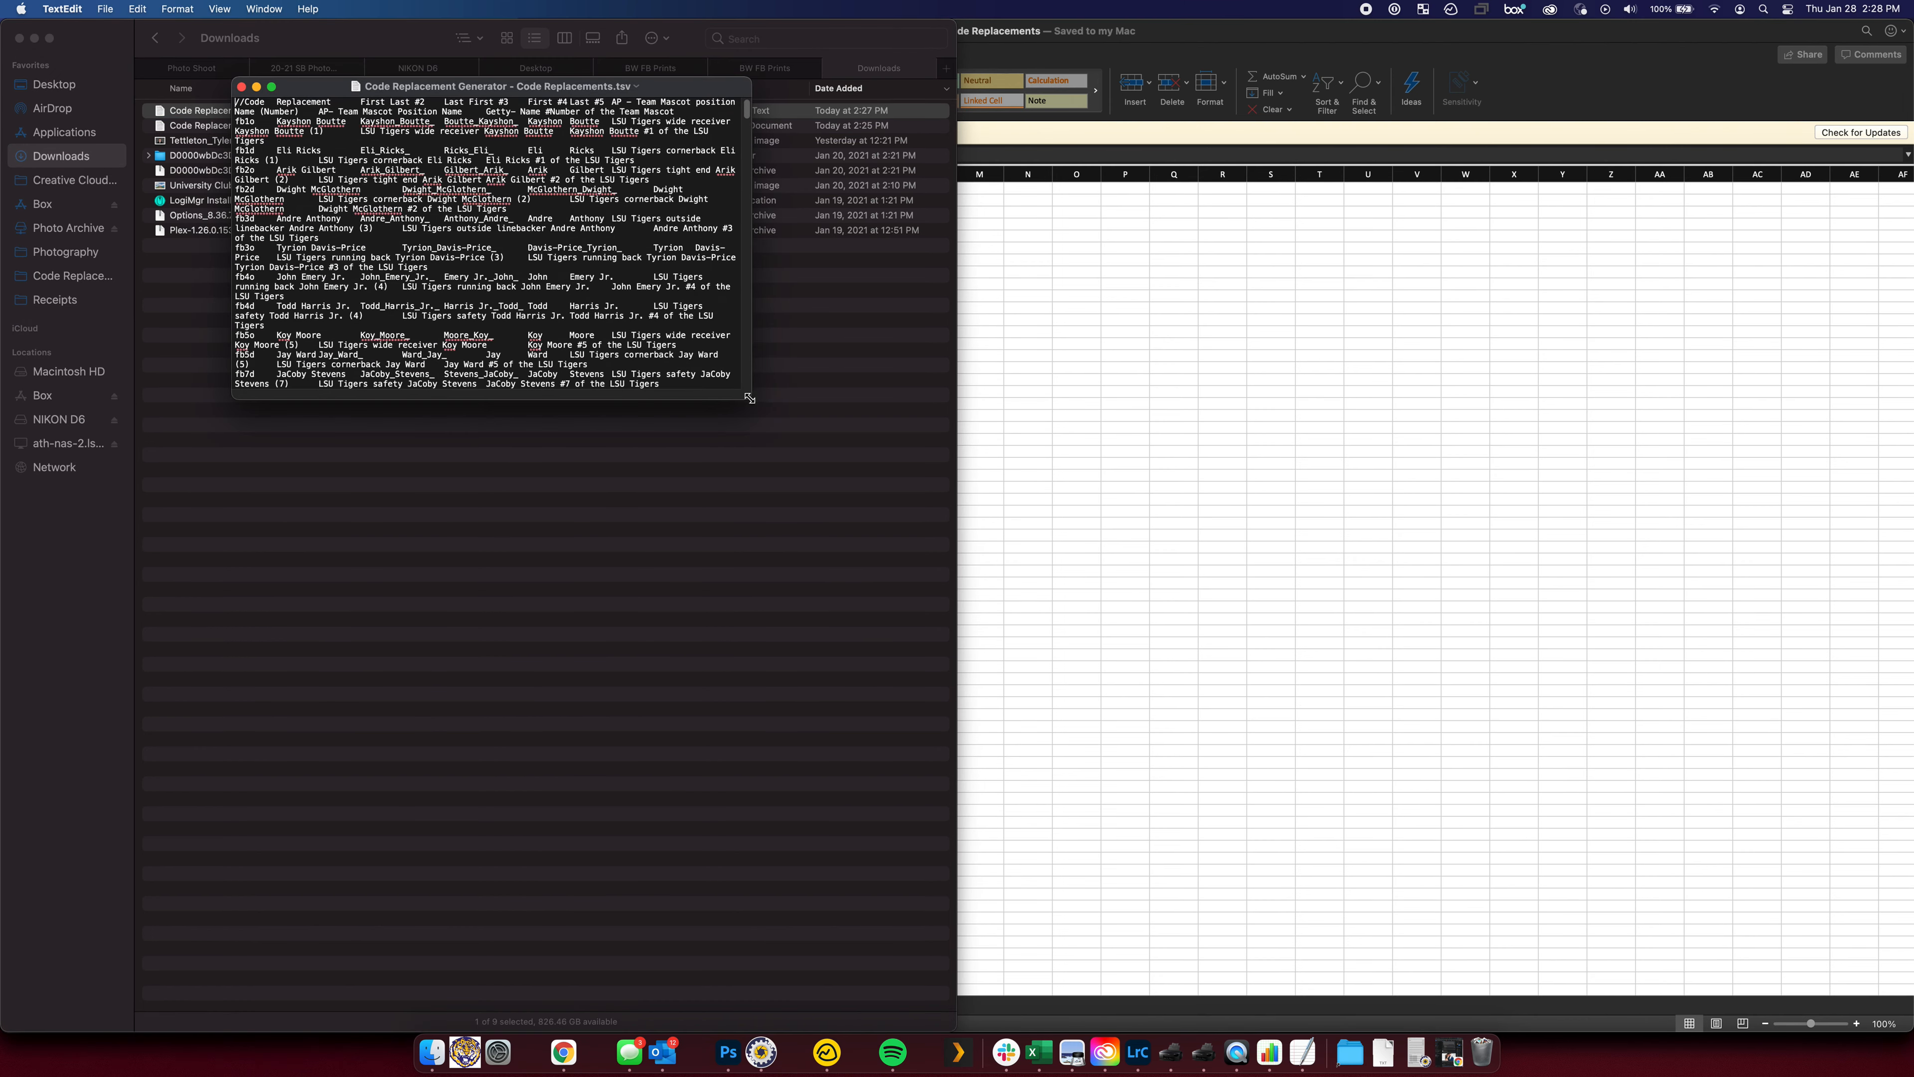
{"action": "left_click_drag", "start_coordinate": [750, 399], "coordinate": [1834, 1026]}
Delete the #VALUE! error rows from the text, then close the TextEdit windows
{"action": "scroll", "coordinate": [868, 436], "scroll_direction": "down", "scroll_amount": 20}
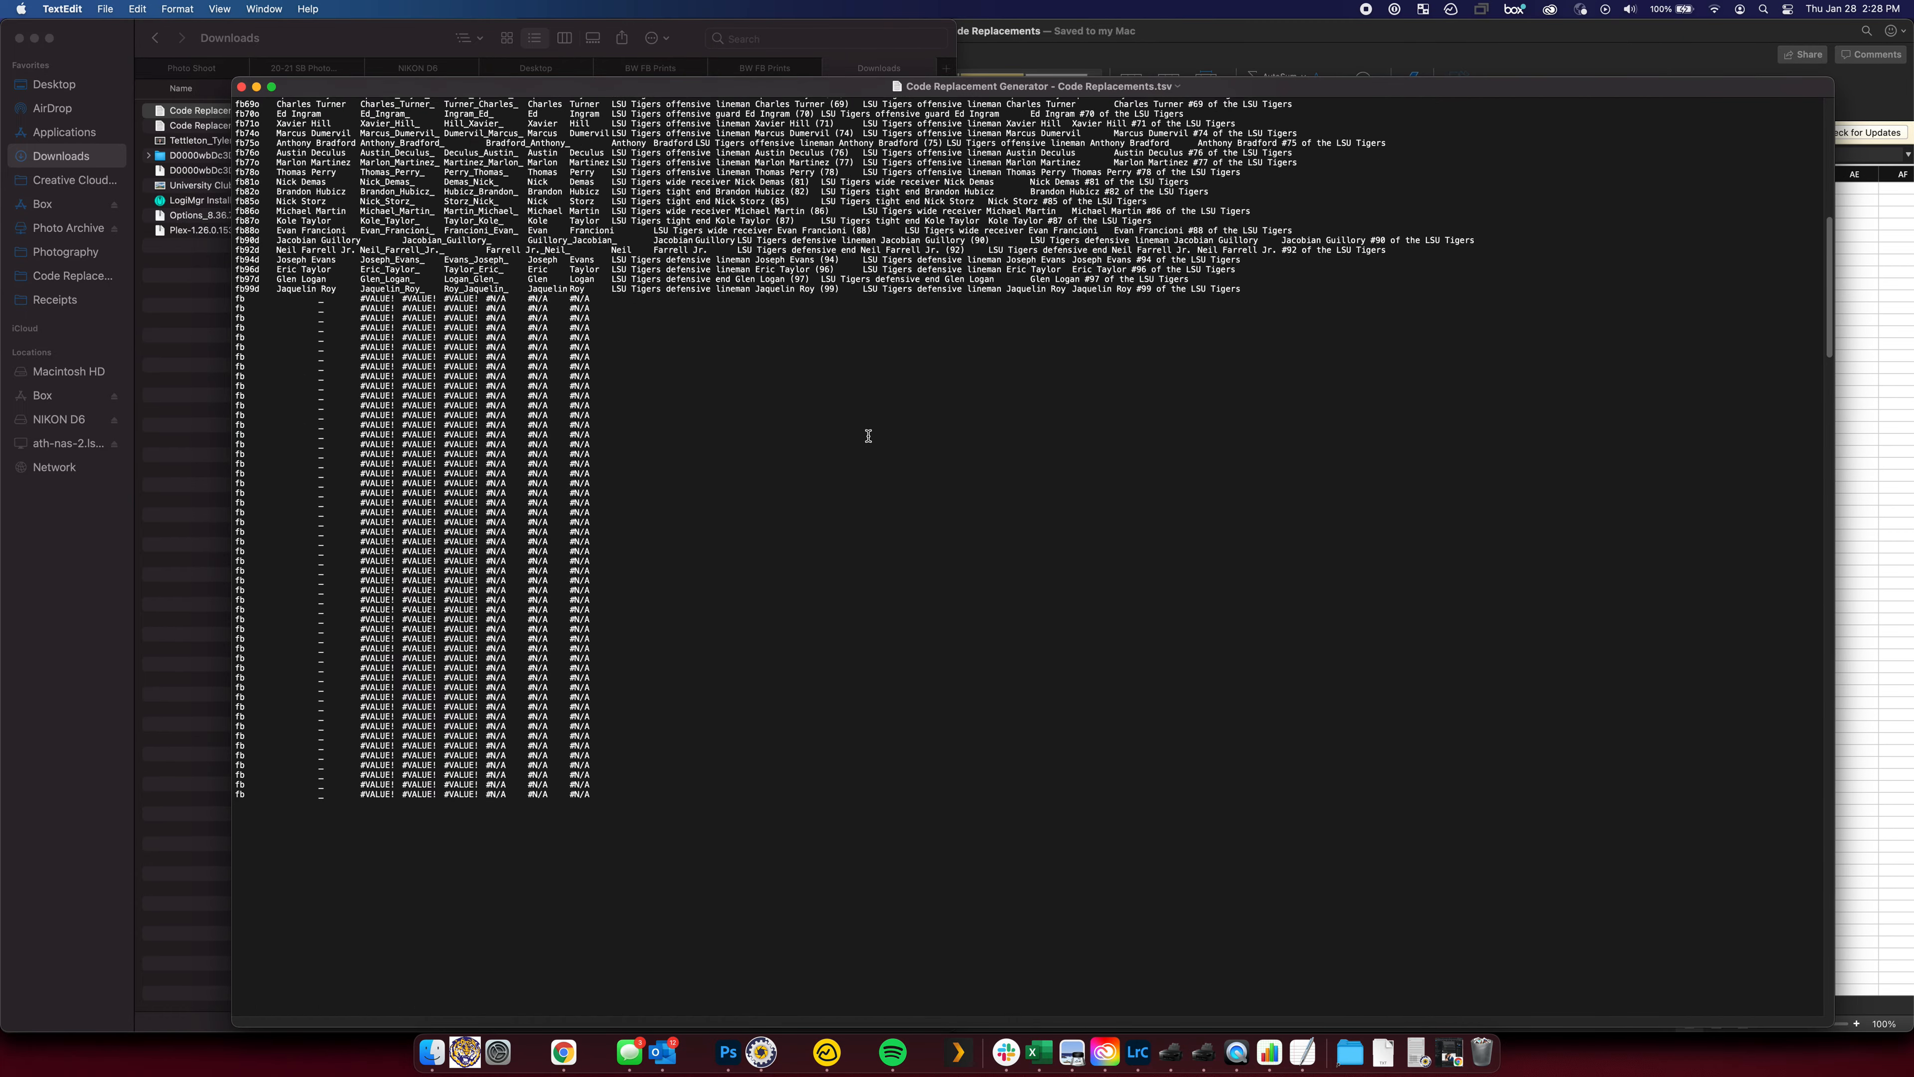
{"action": "left_click_drag", "start_coordinate": [239, 297], "coordinate": [645, 801]}
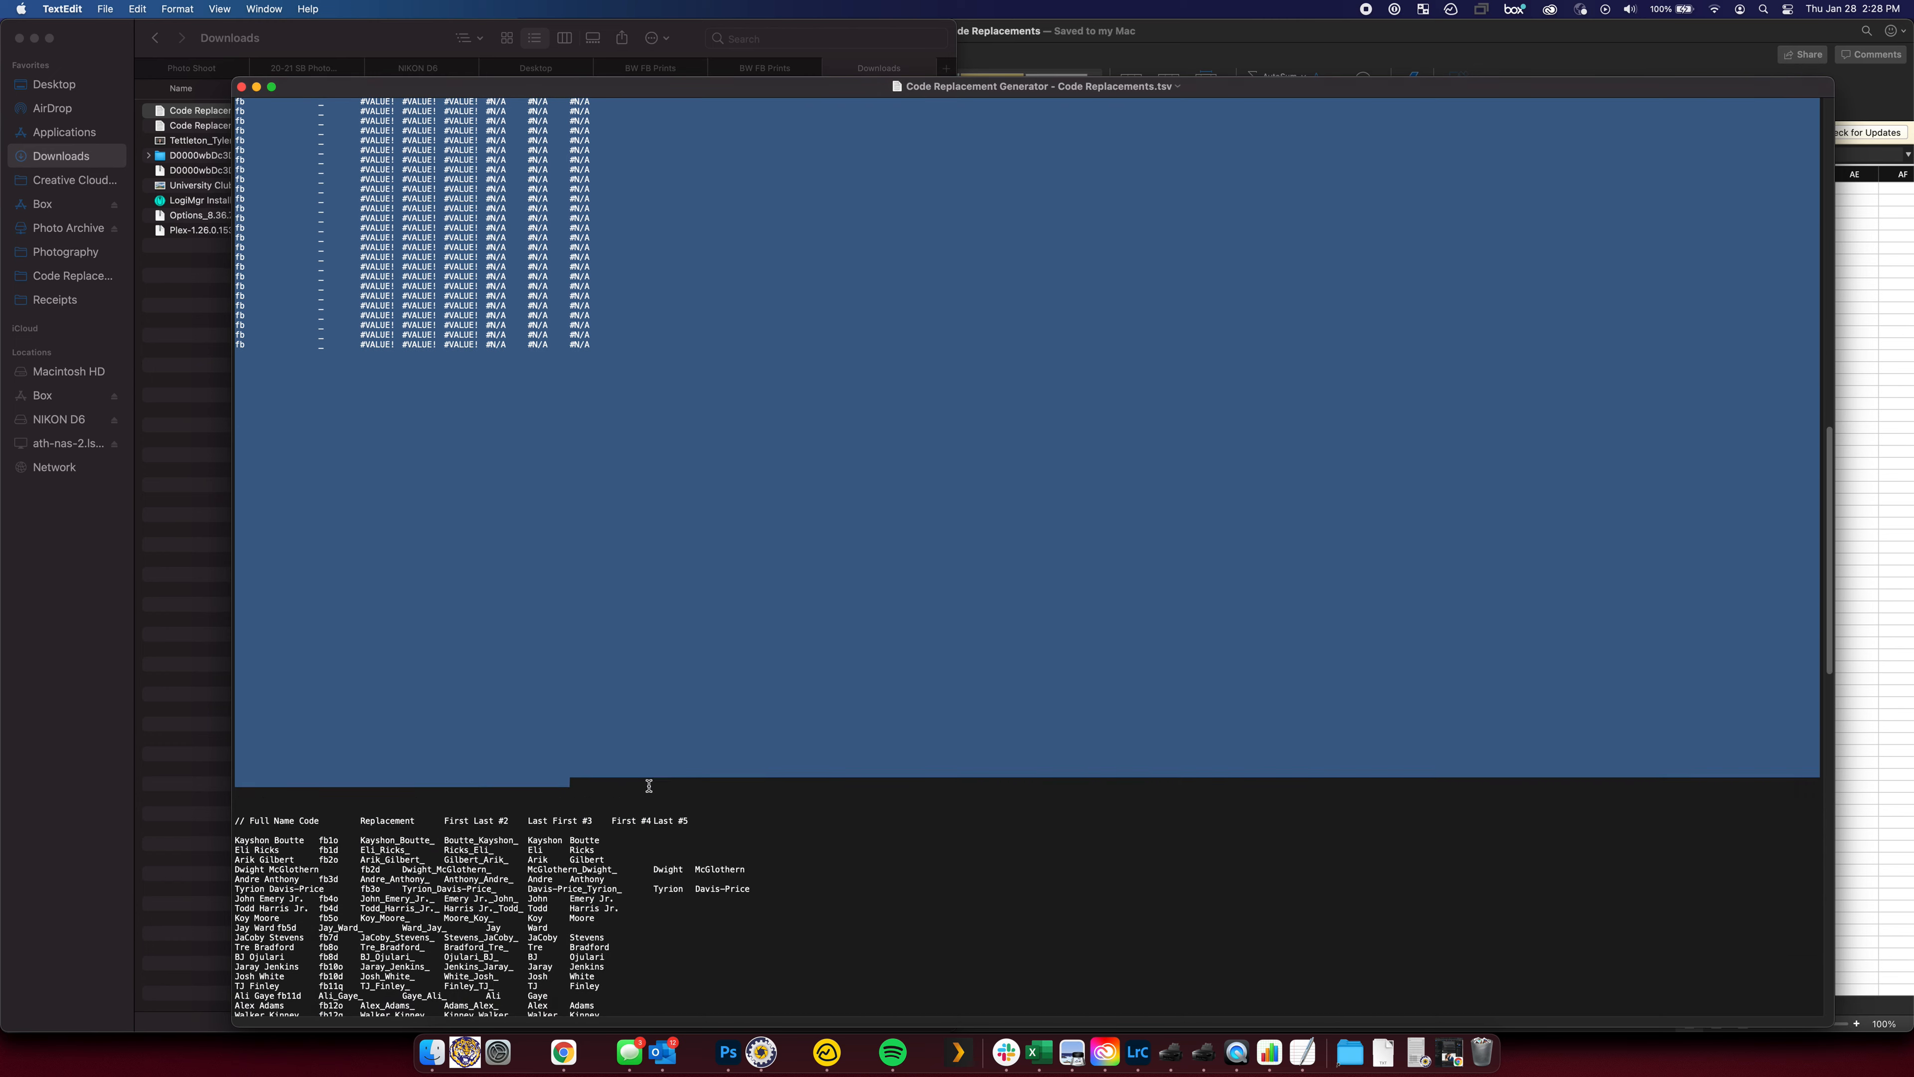
{"action": "key", "text": "BackSpace"}
{"action": "key", "text": "super+z"}
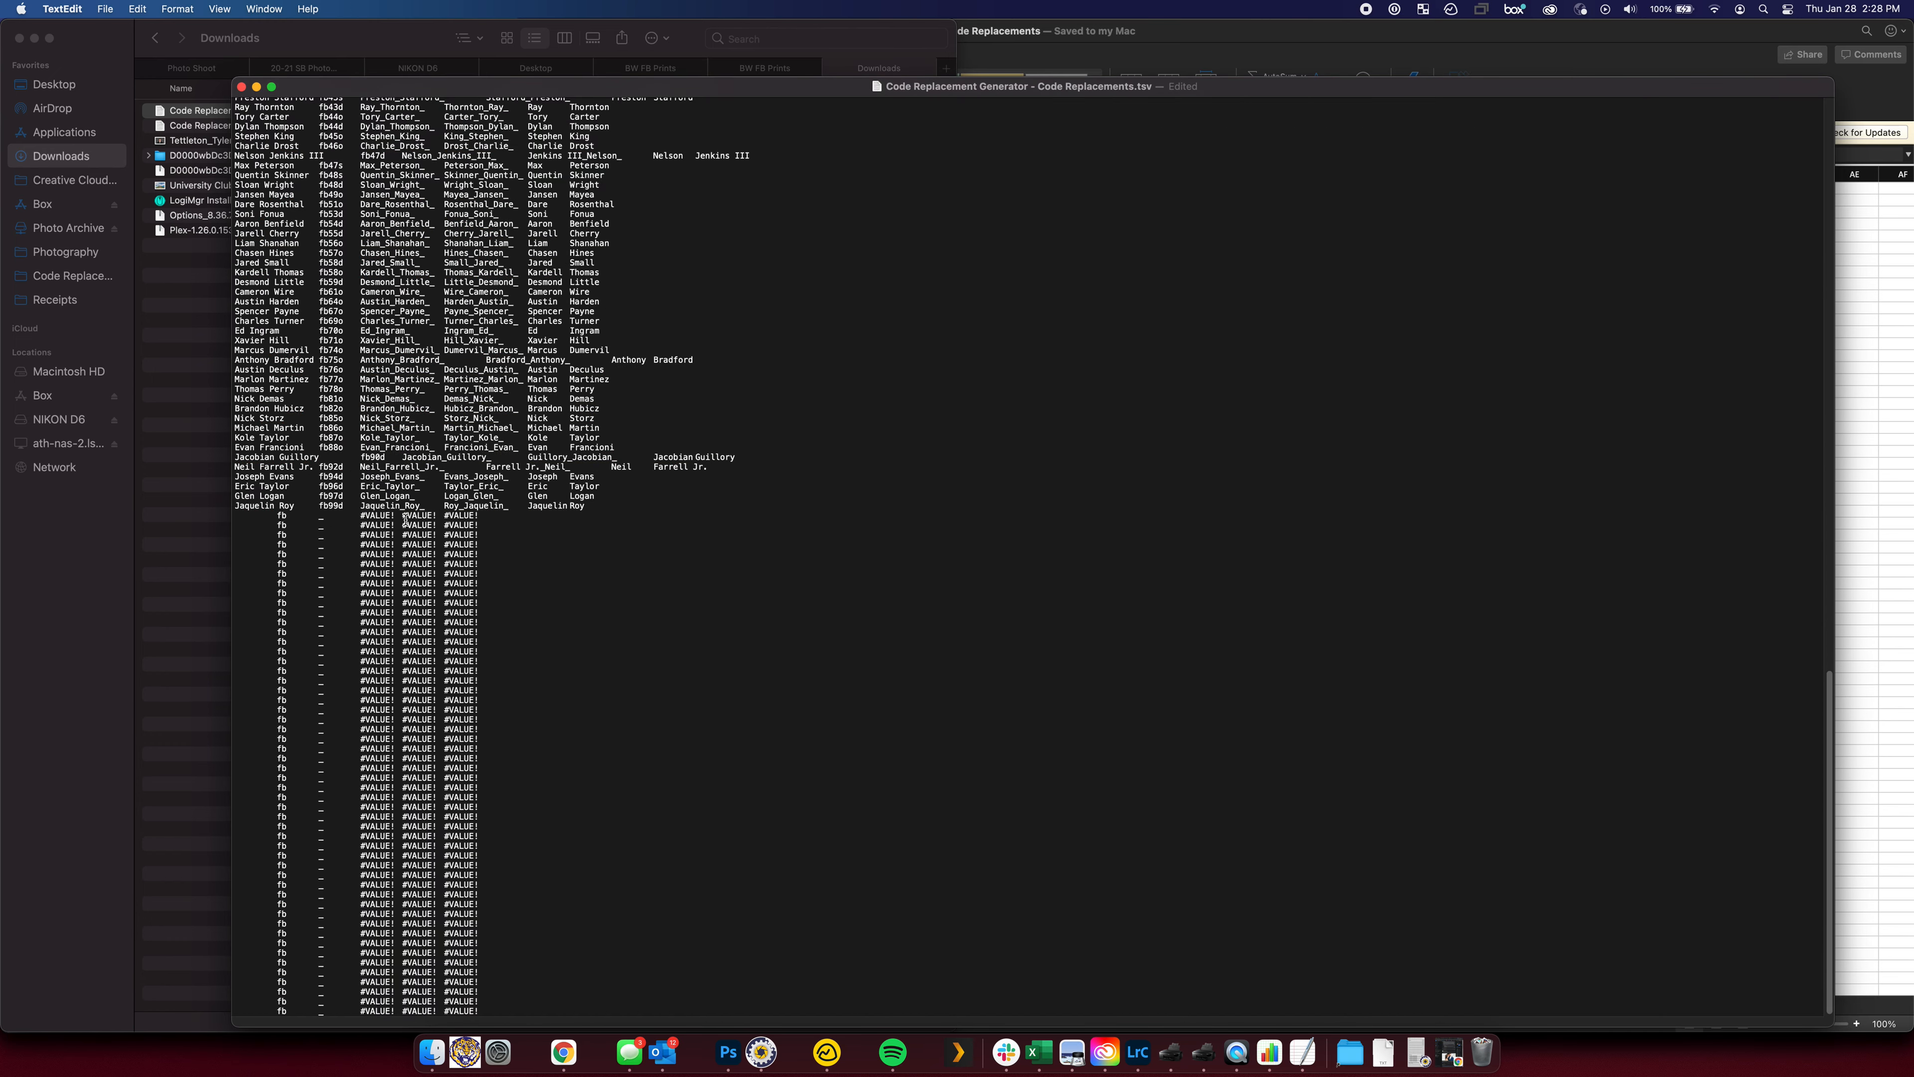
{"action": "left_click_drag", "start_coordinate": [234, 516], "coordinate": [901, 1067]}
{"action": "key", "text": "BackSpace"}
{"action": "scroll", "coordinate": [717, 256], "scroll_direction": "up", "scroll_amount": 10}
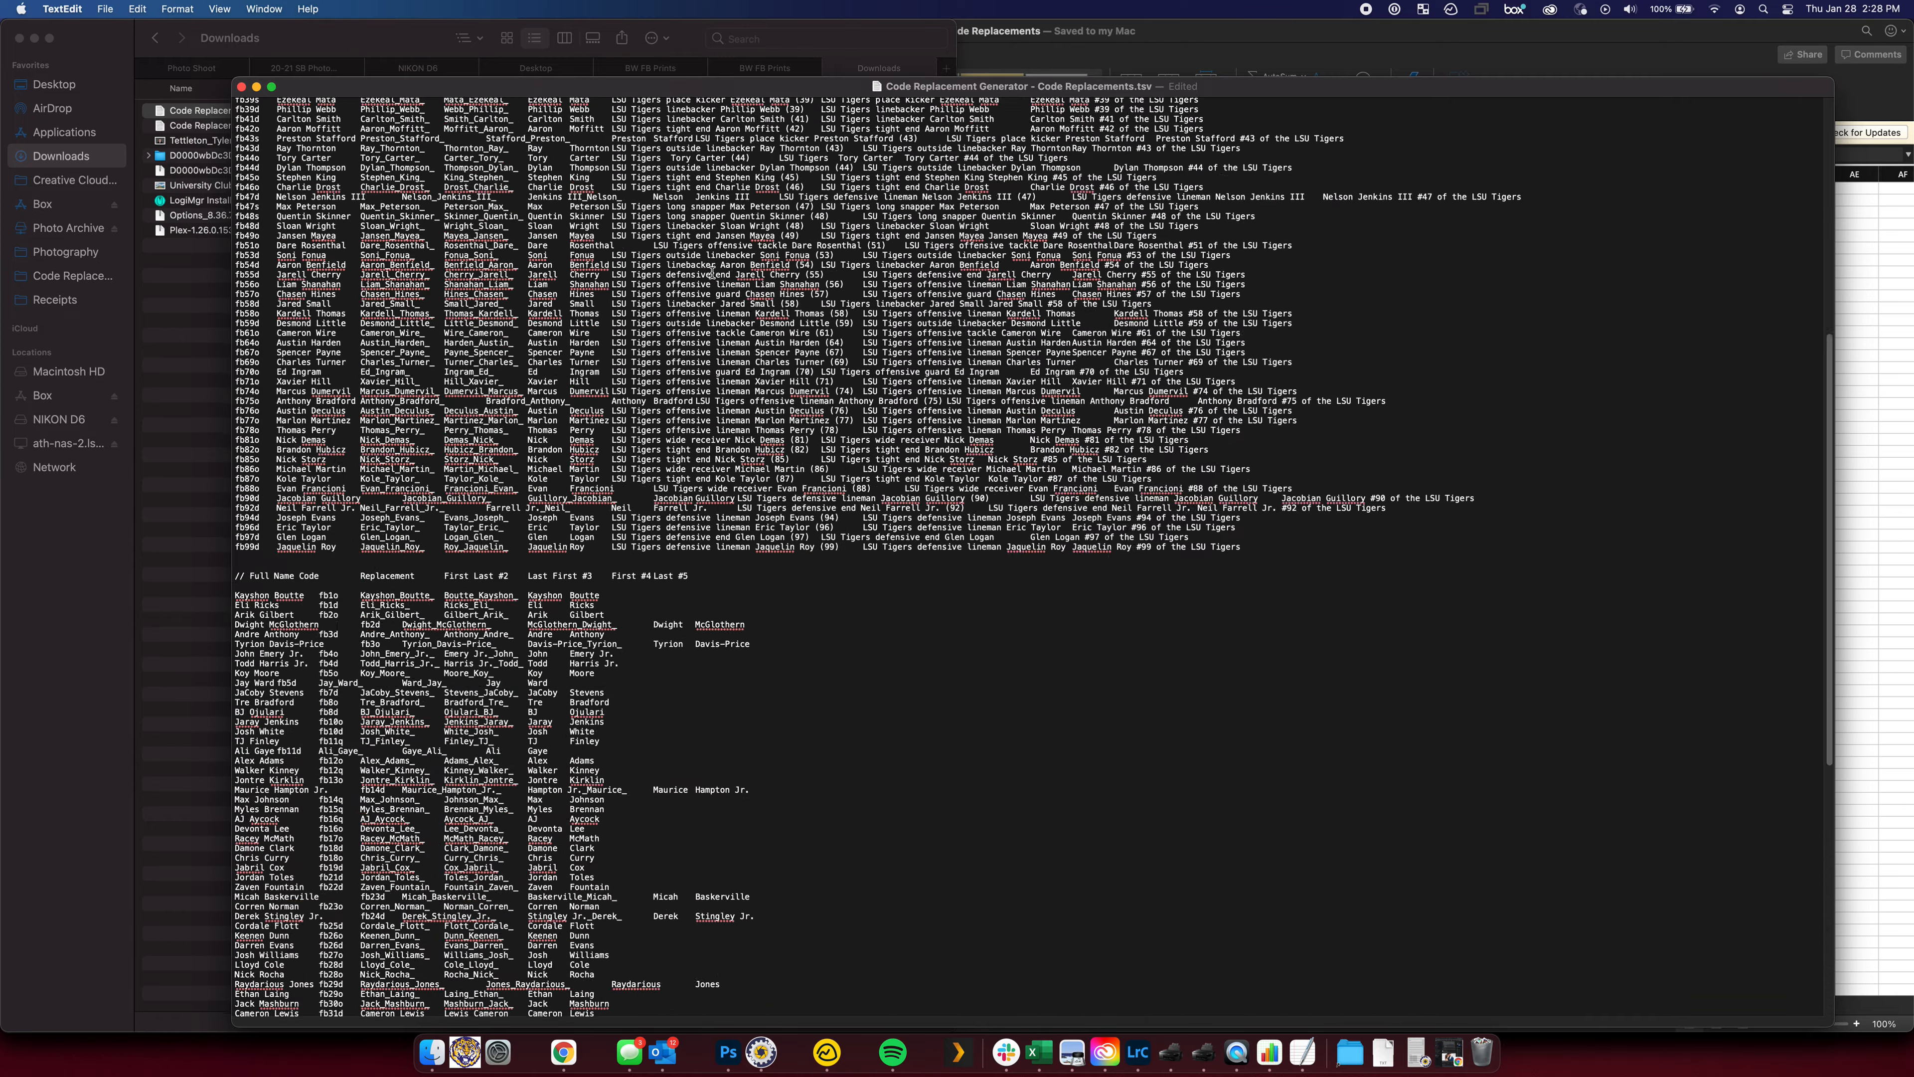
{"action": "scroll", "coordinate": [717, 256], "scroll_direction": "down", "scroll_amount": 10}
{"action": "scroll", "coordinate": [715, 254], "scroll_direction": "up", "scroll_amount": 10}
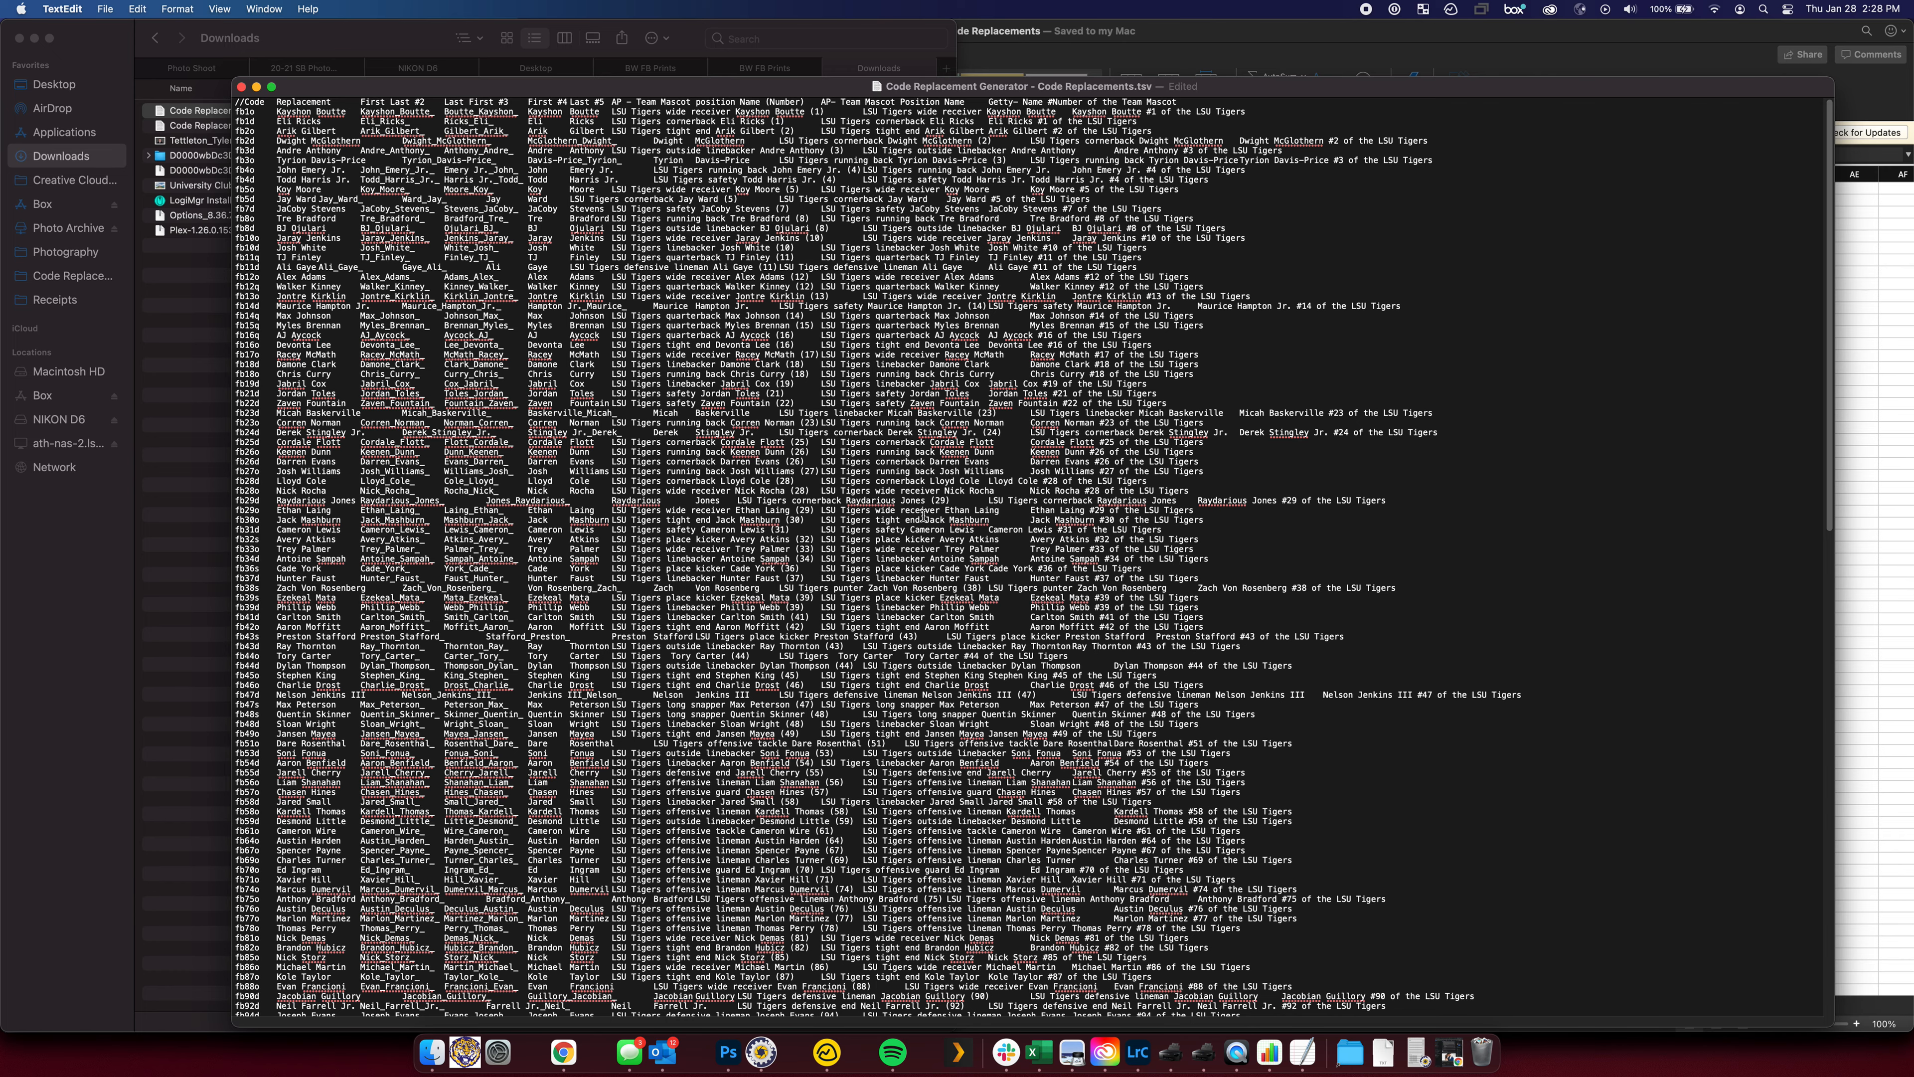
{"action": "key", "text": "super+w"}
{"action": "key", "text": "super+w"}
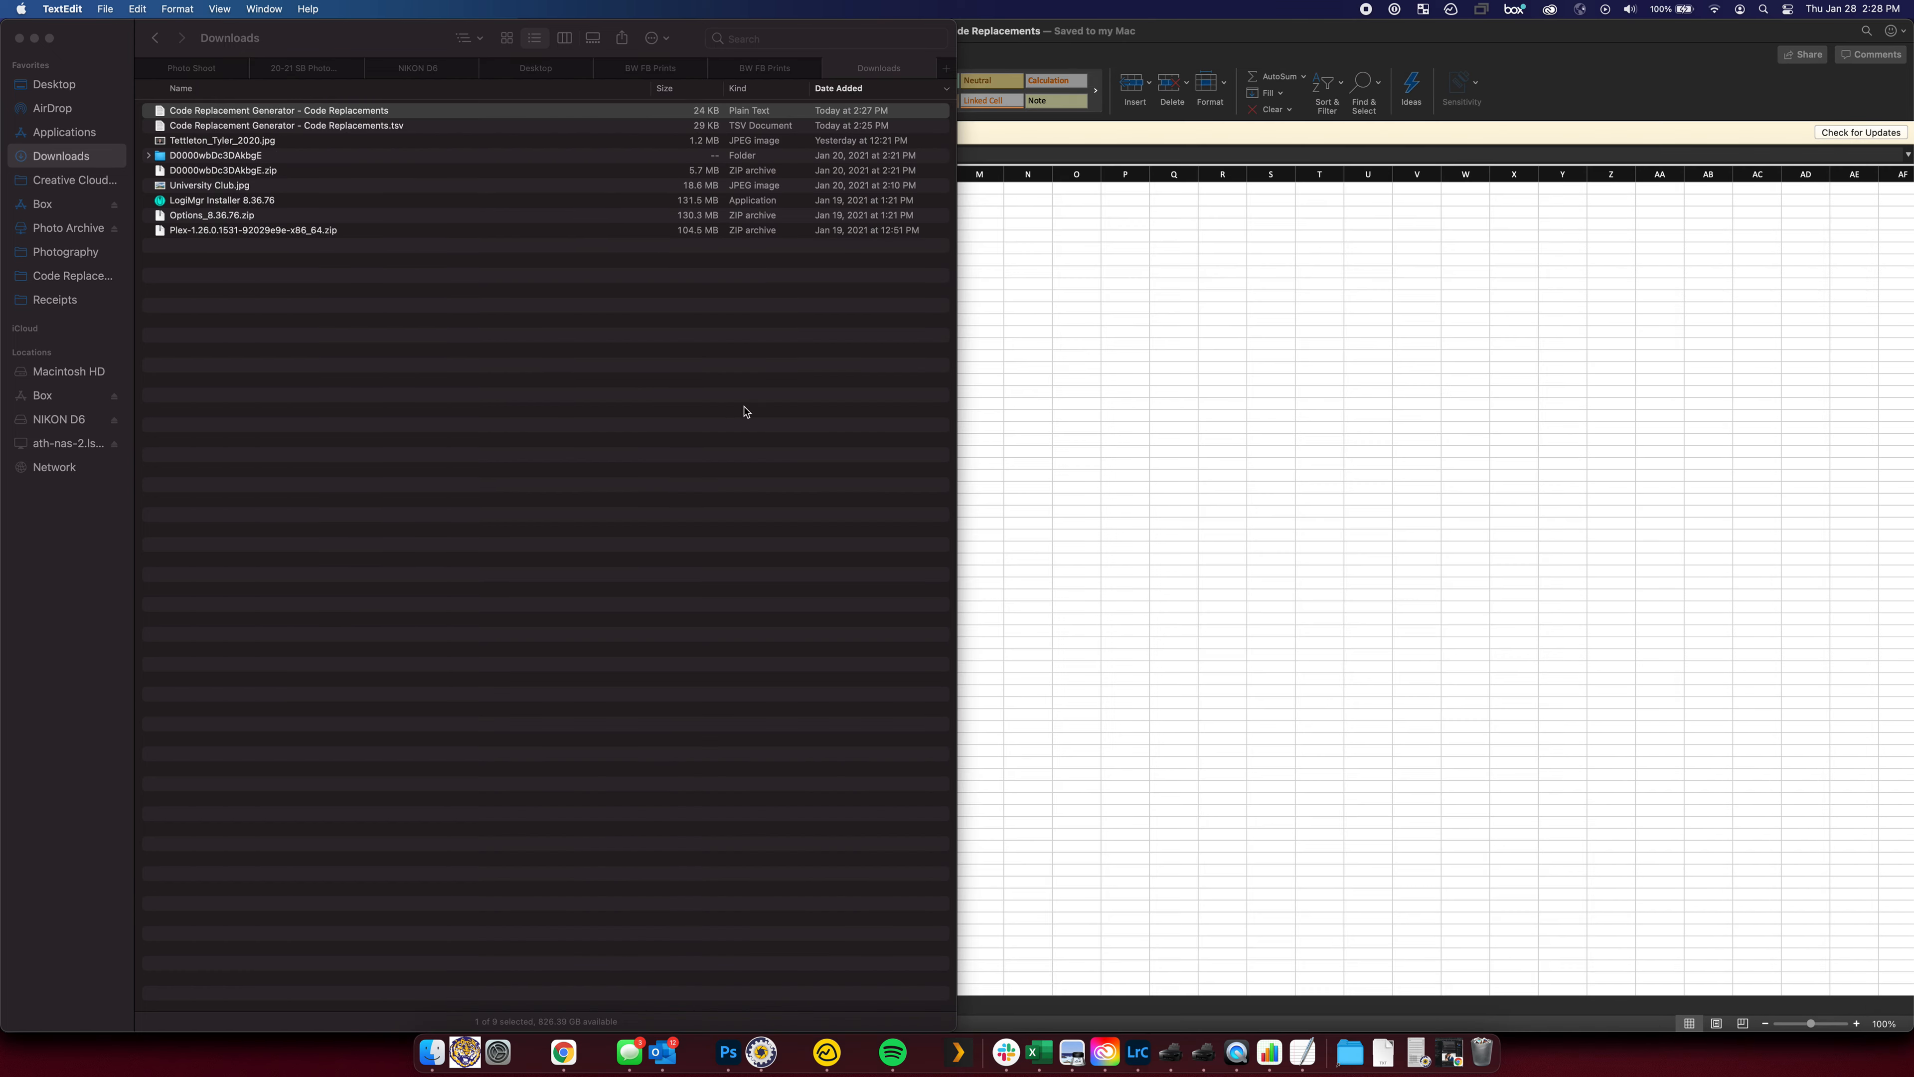
{"action": "left_click", "coordinate": [645, 393]}
In the online Code Replacement Generator, clear the Inputs position codes in column H down to row 98
{"action": "left_click", "coordinate": [1431, 543]}
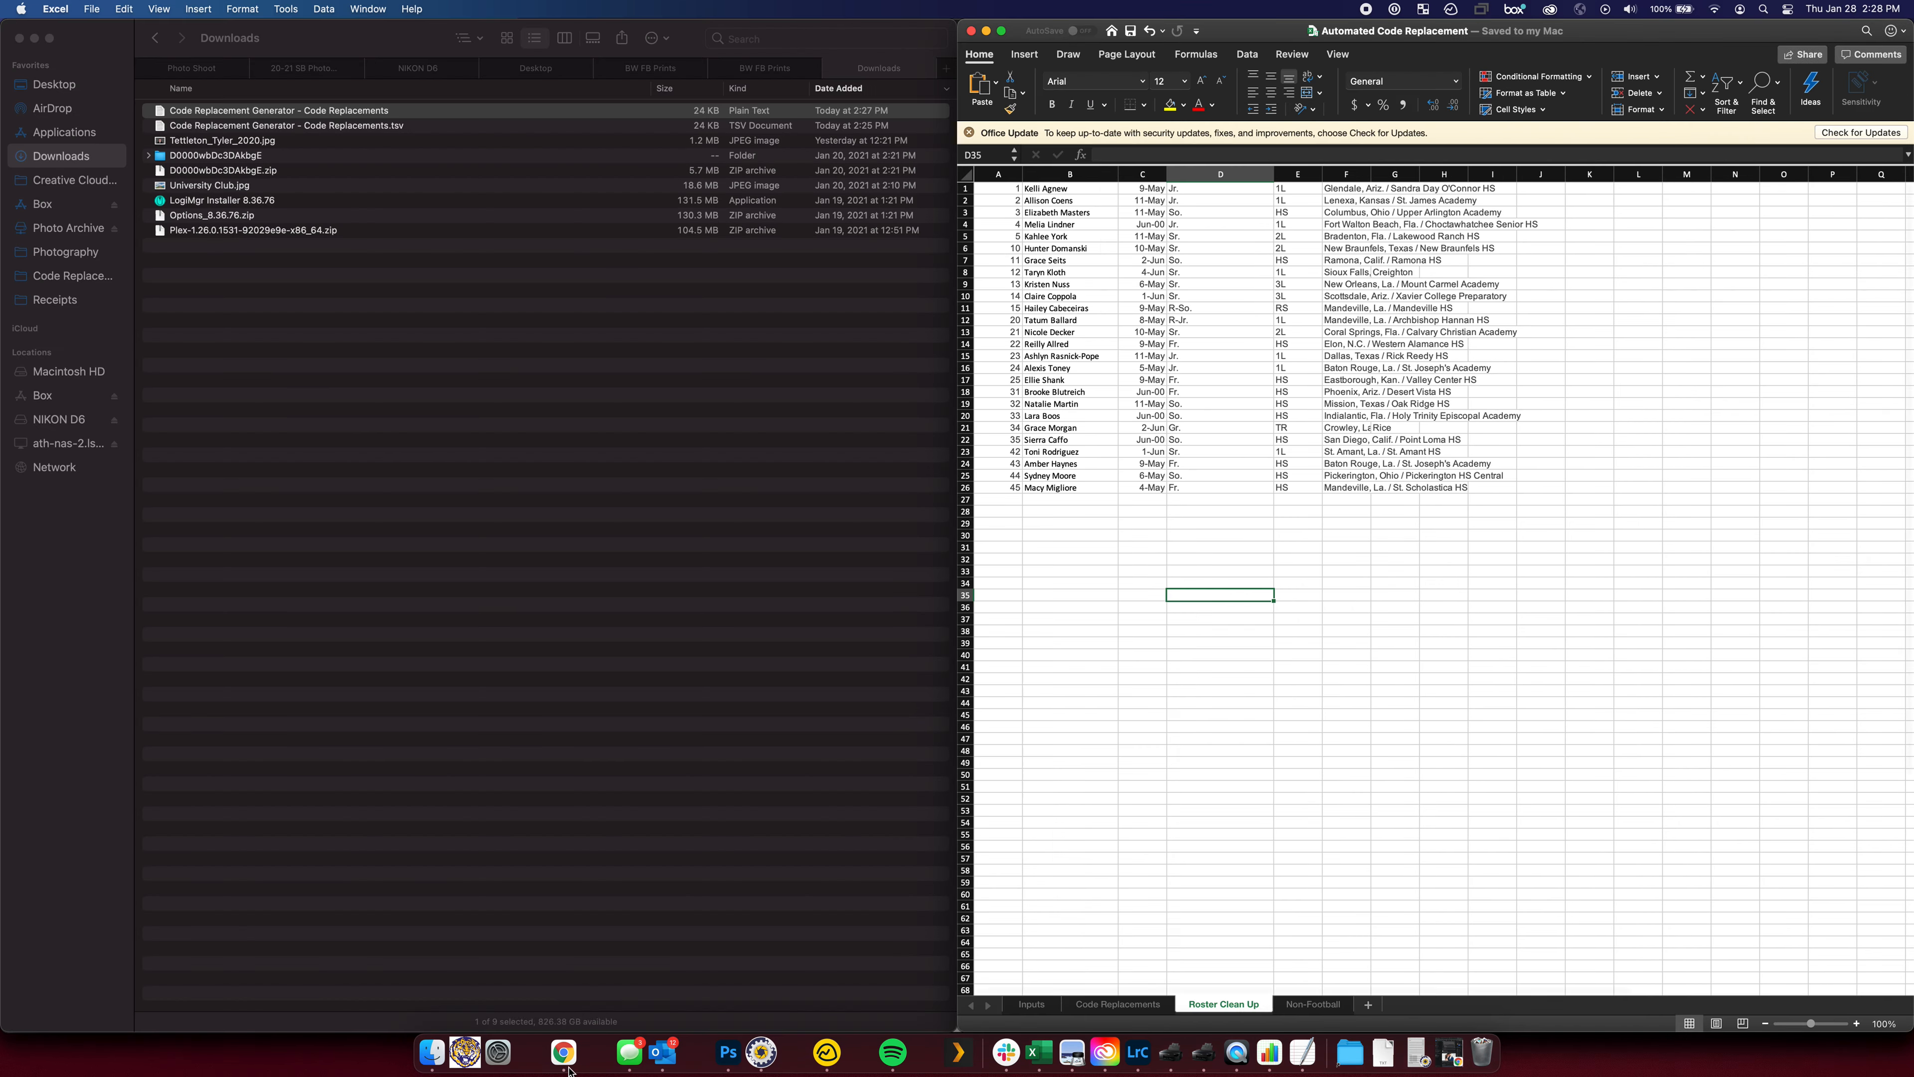
{"action": "left_click", "coordinate": [562, 1051]}
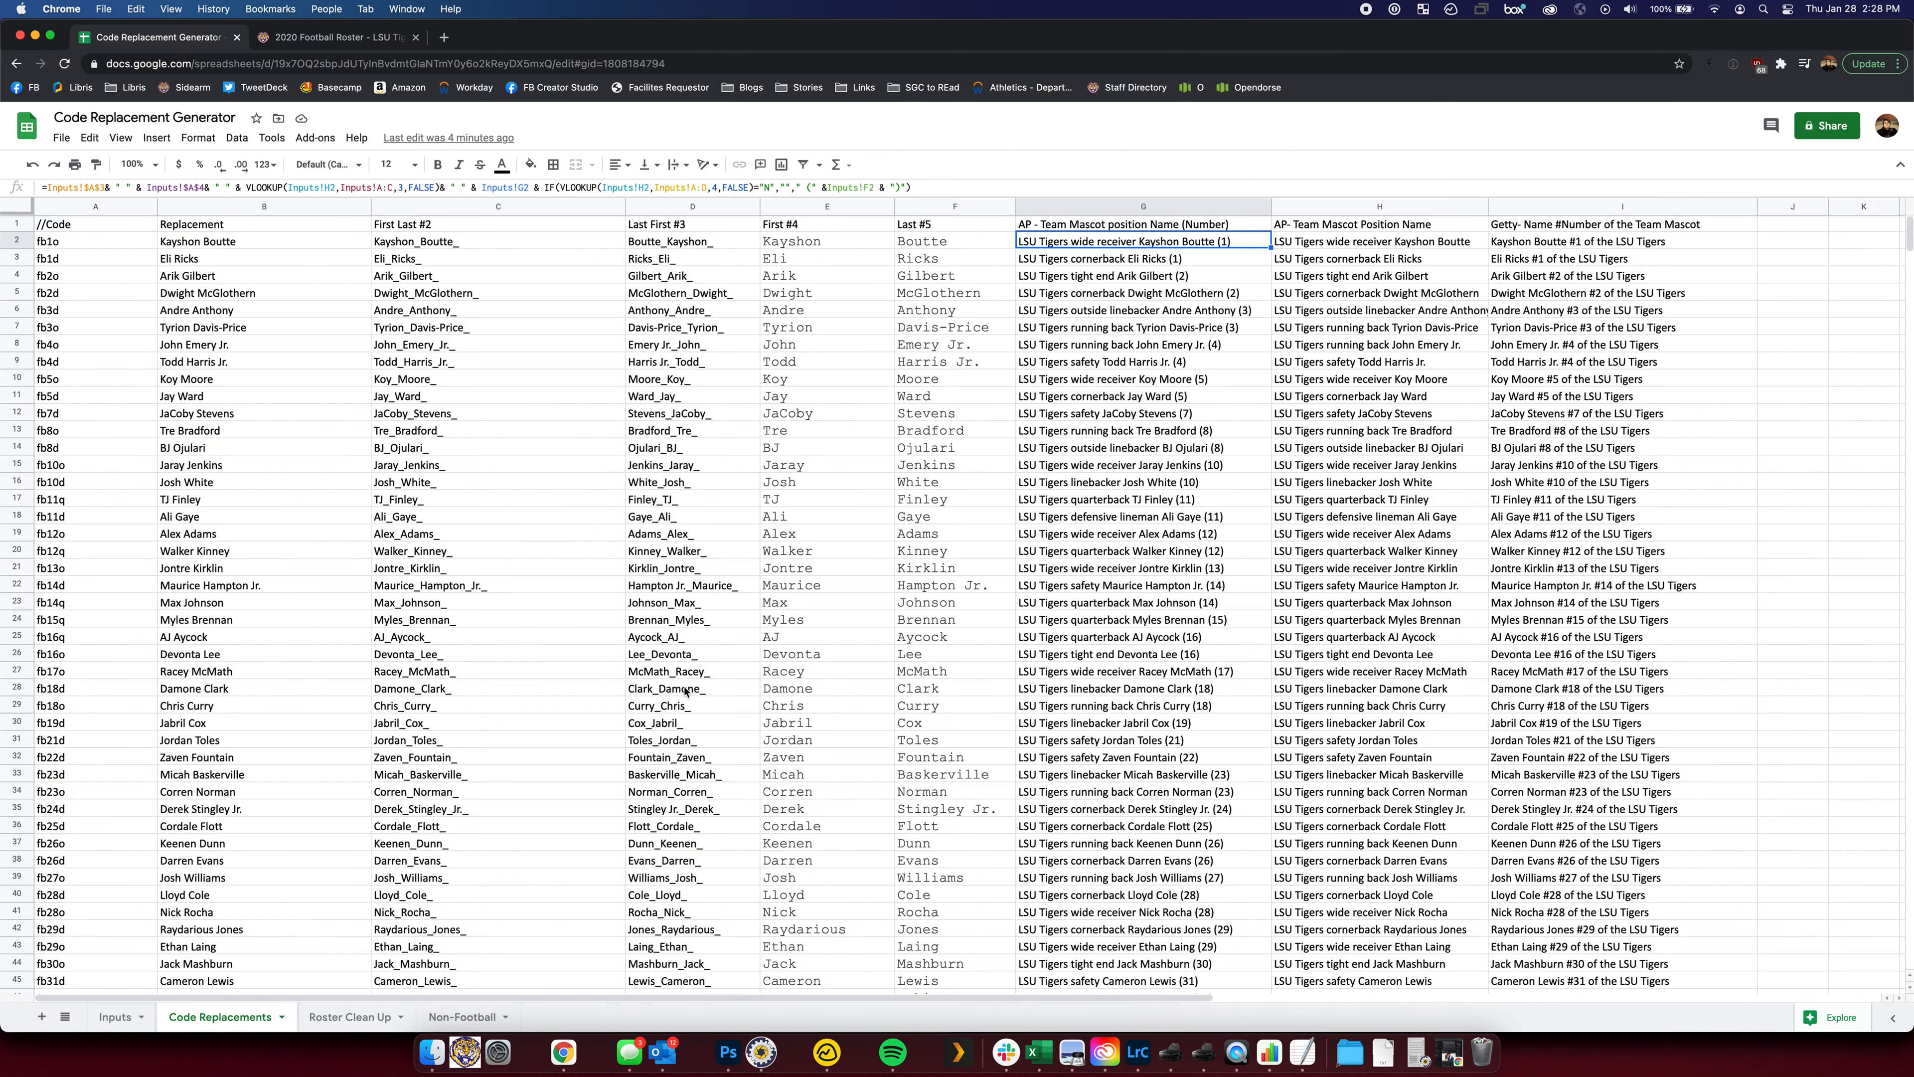
{"action": "left_click", "coordinate": [115, 1016]}
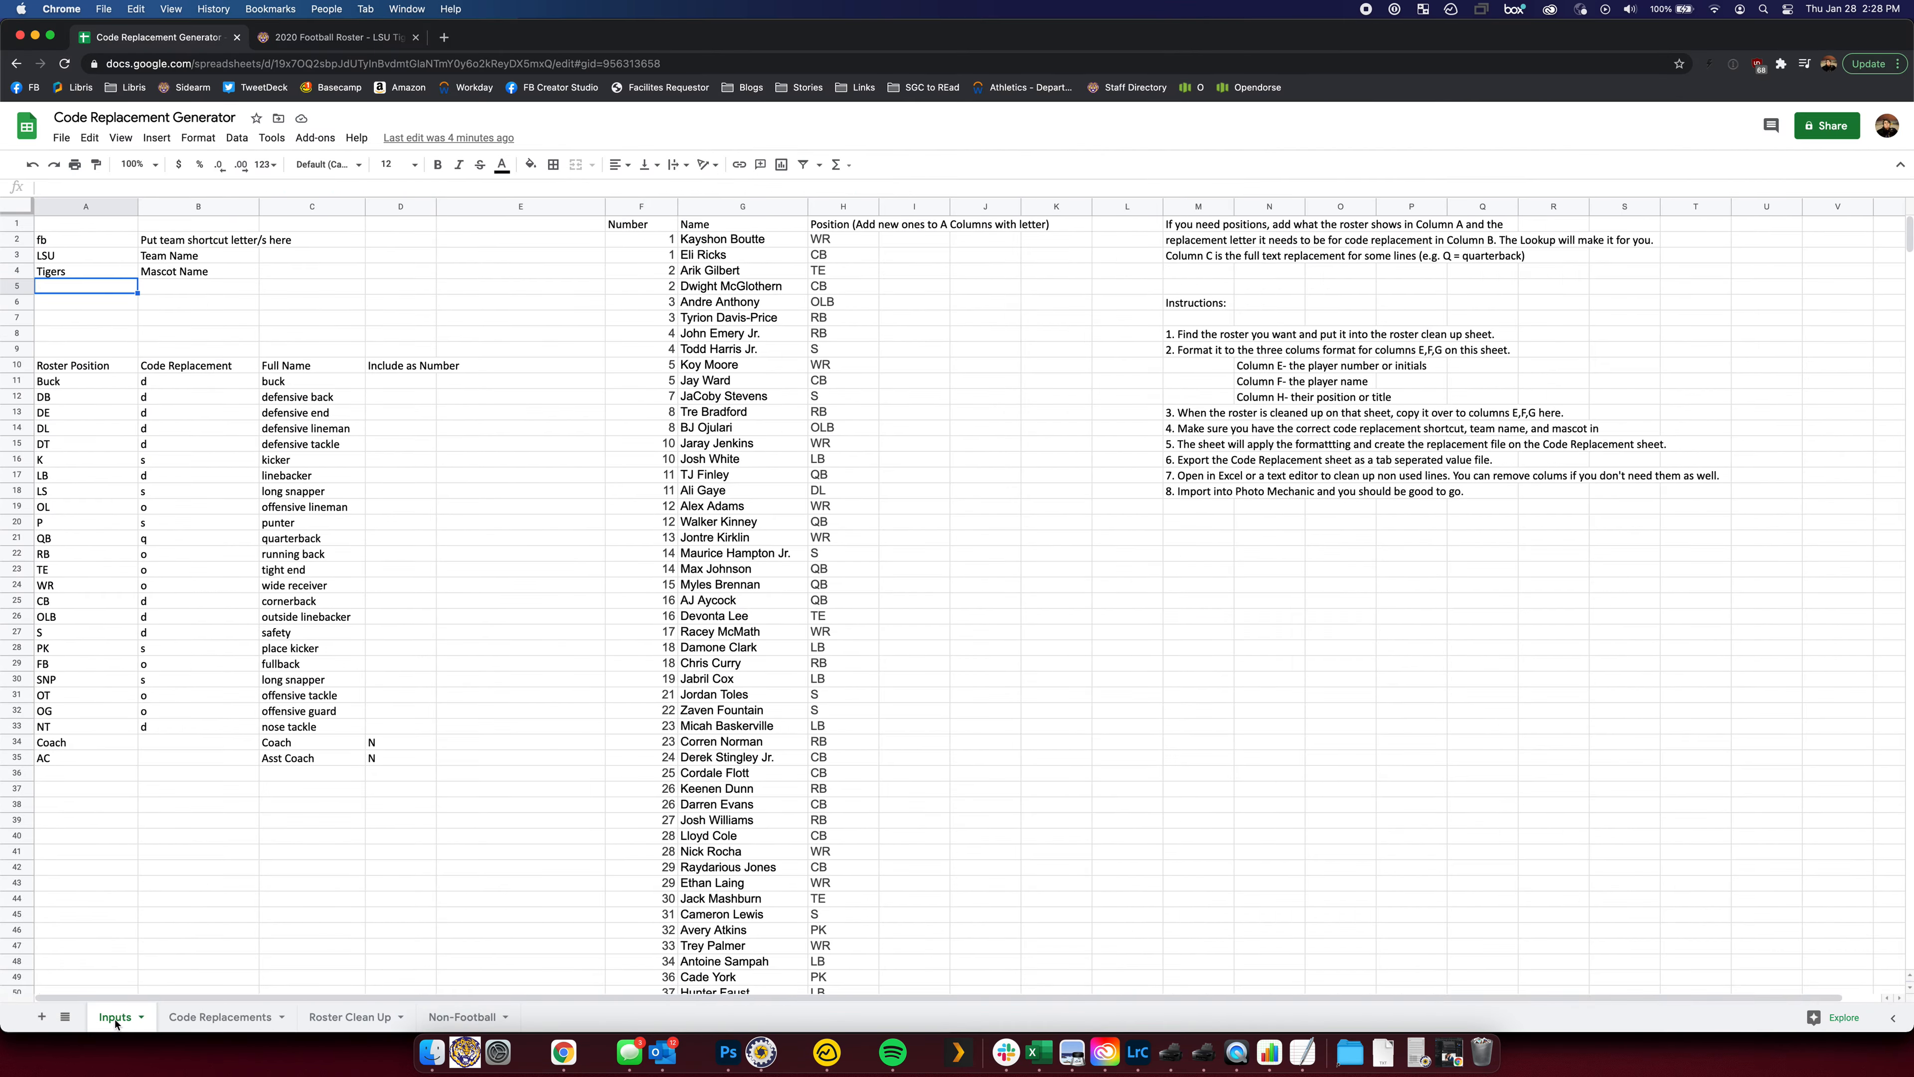
{"action": "left_click", "coordinate": [833, 242]}
{"action": "scroll", "coordinate": [876, 614], "scroll_direction": "down", "scroll_amount": 10}
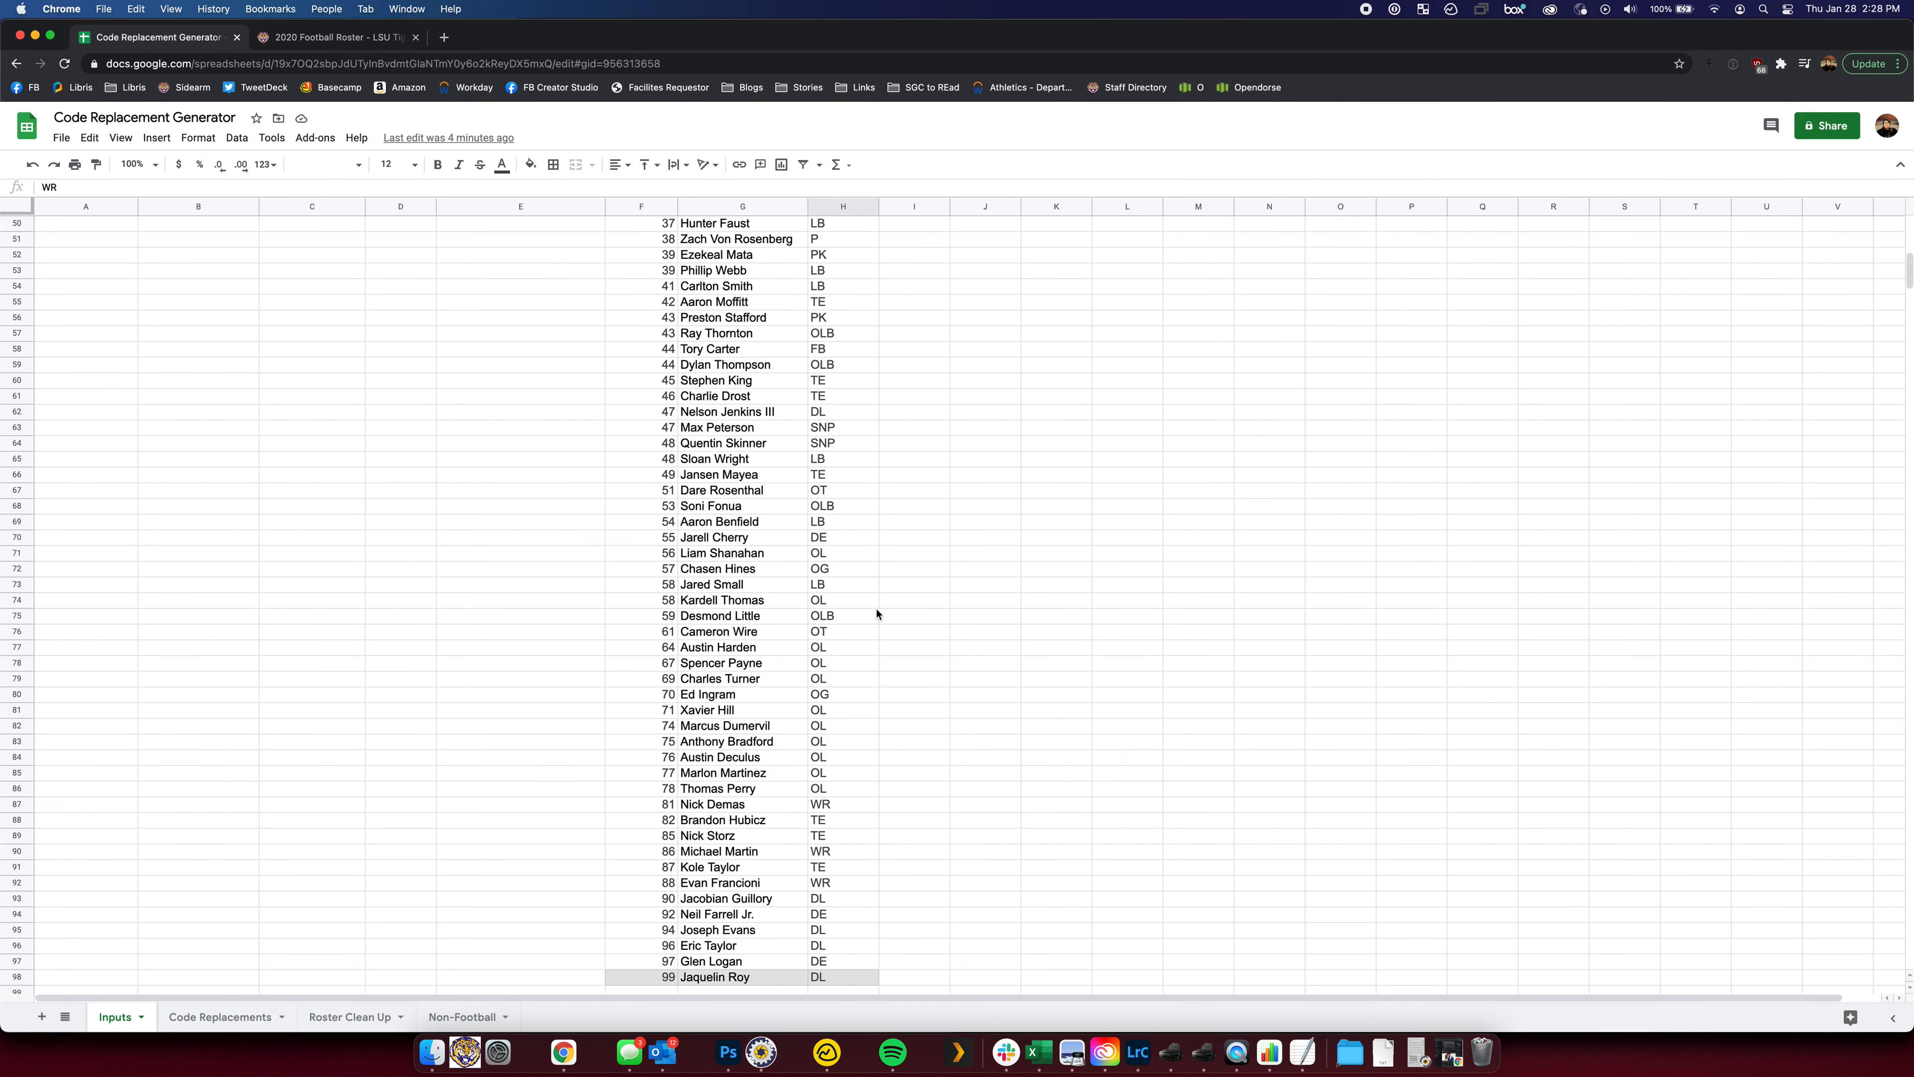
{"action": "scroll", "coordinate": [876, 613], "scroll_direction": "down", "scroll_amount": 3}
{"action": "left_click", "coordinate": [838, 853], "text": "shift"}
{"action": "key", "text": "Delete"}
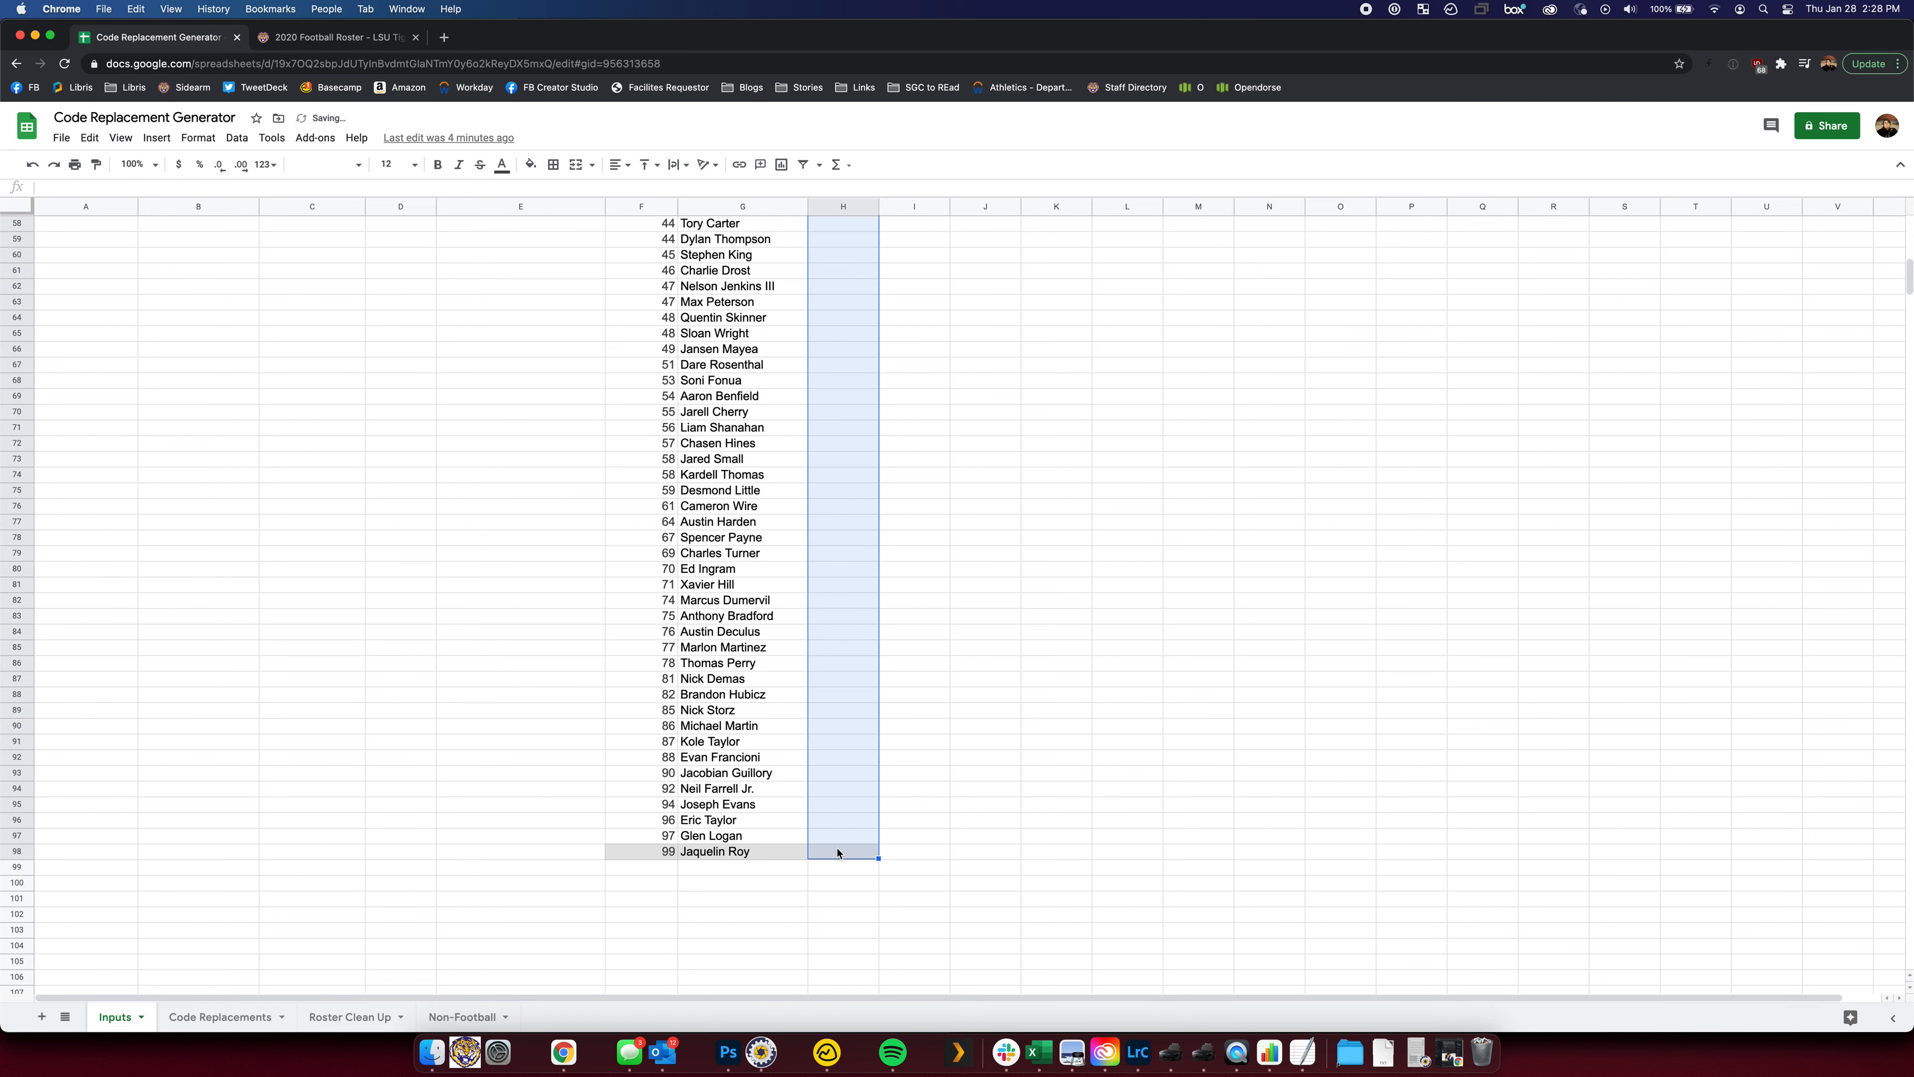
Inspect the codes in cells A2 and A3 on Code Replacements, then return to Inputs
{"action": "left_click", "coordinate": [202, 1017]}
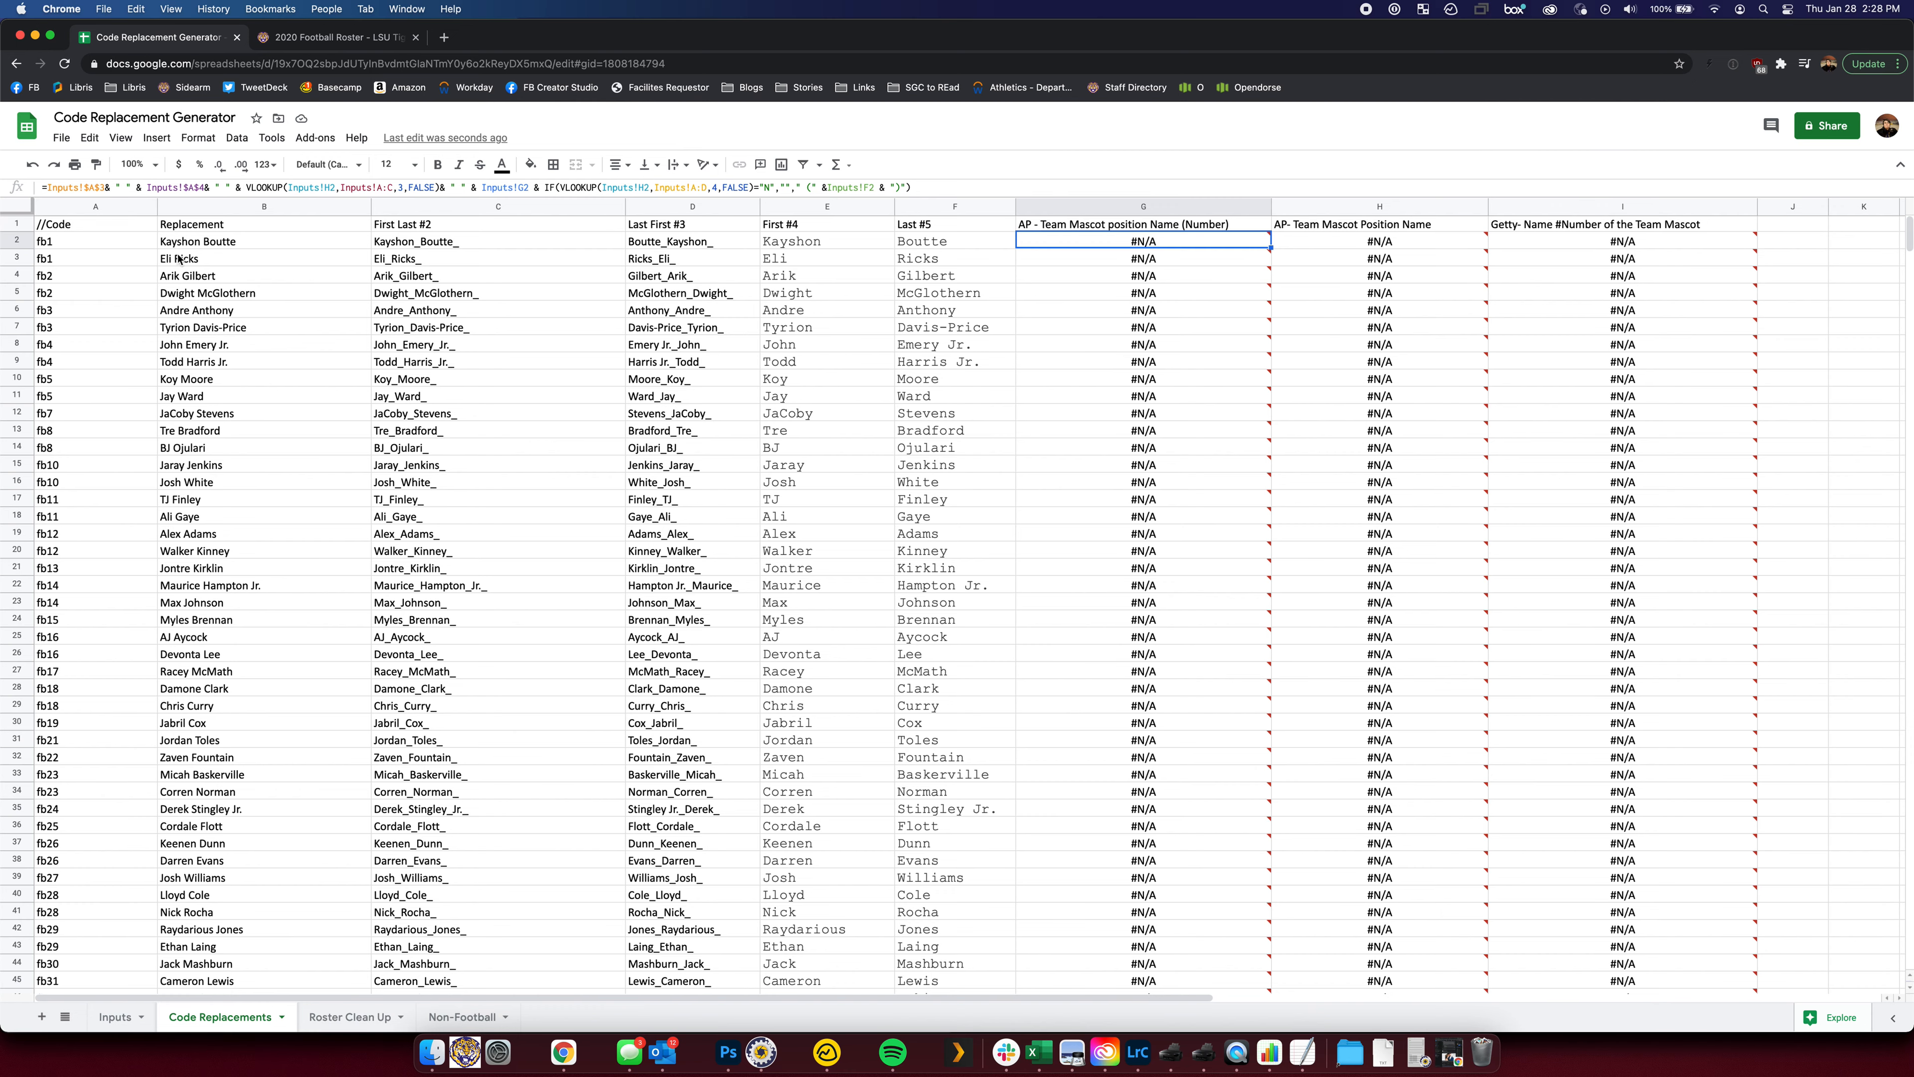
{"action": "left_click", "coordinate": [65, 244]}
{"action": "left_click", "coordinate": [62, 257]}
{"action": "left_click", "coordinate": [62, 244]}
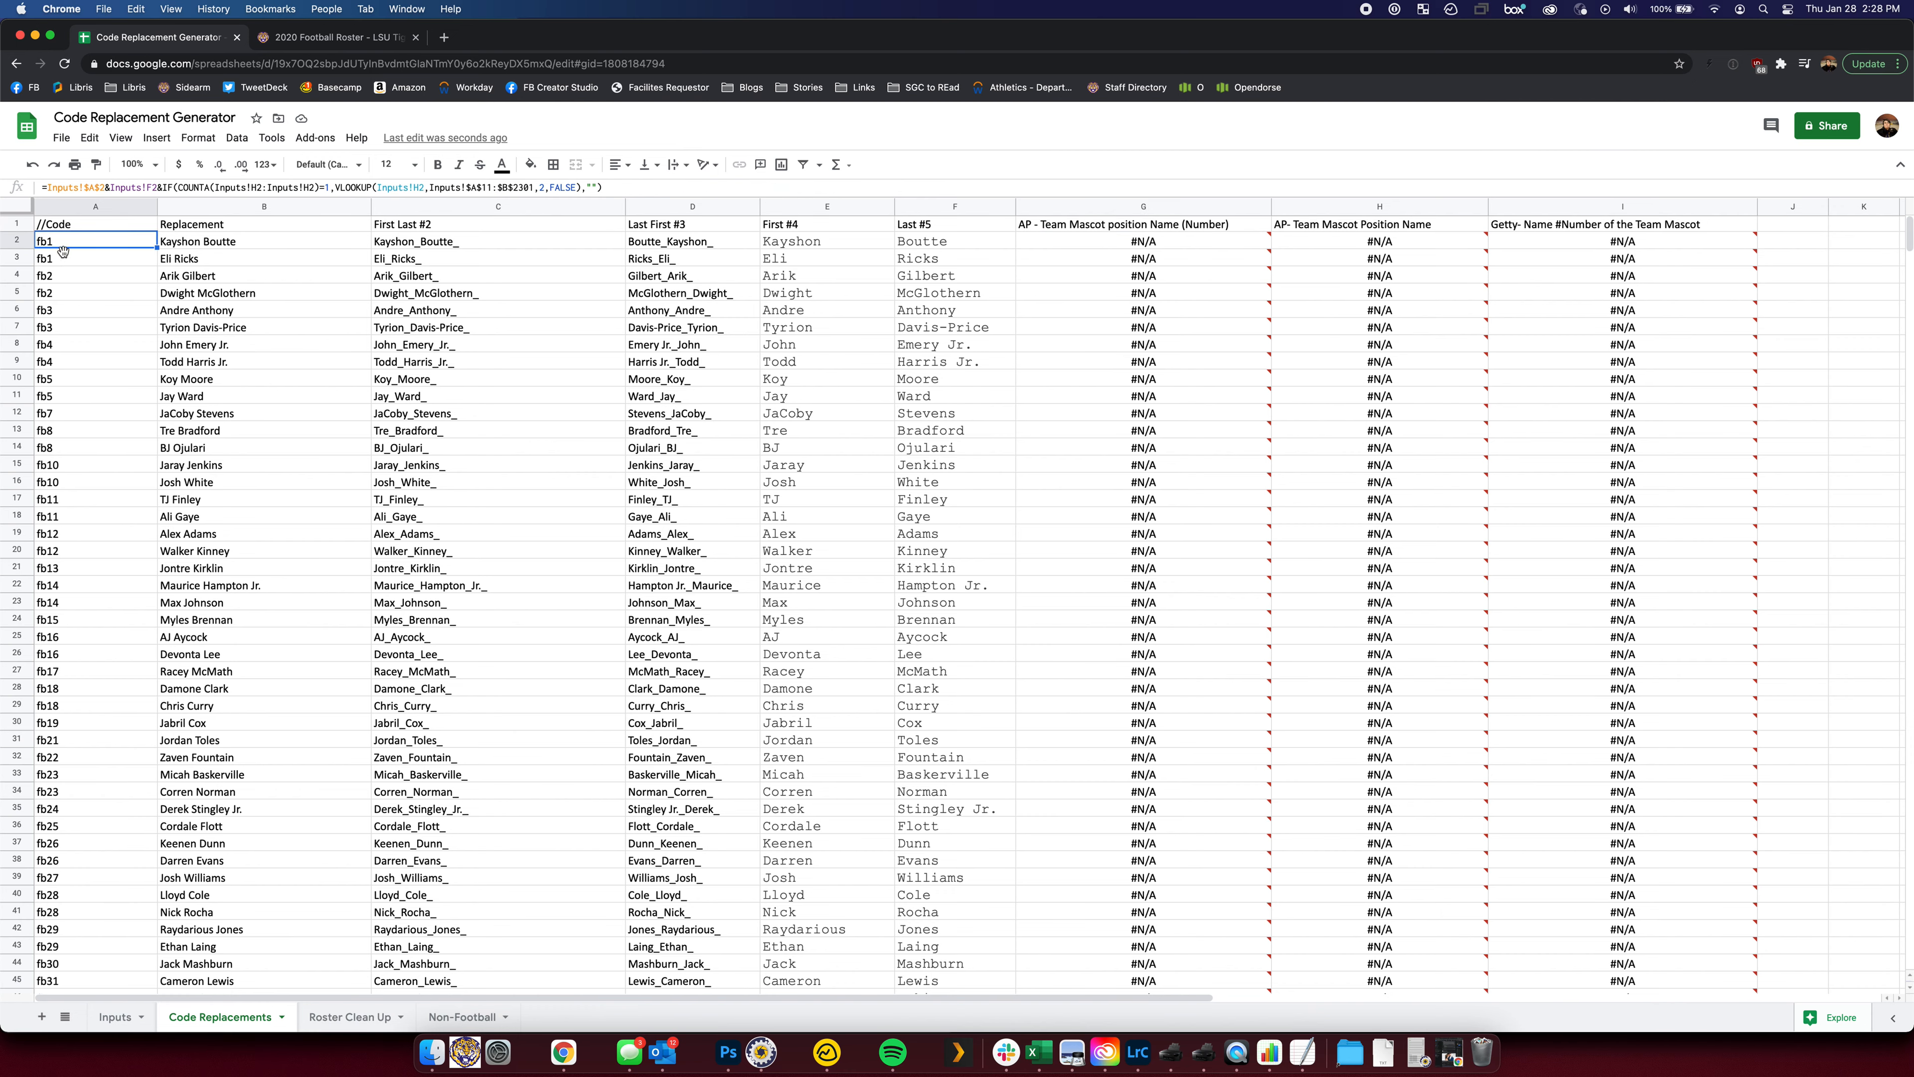
{"action": "left_click", "coordinate": [60, 260]}
{"action": "left_click", "coordinate": [114, 1017]}
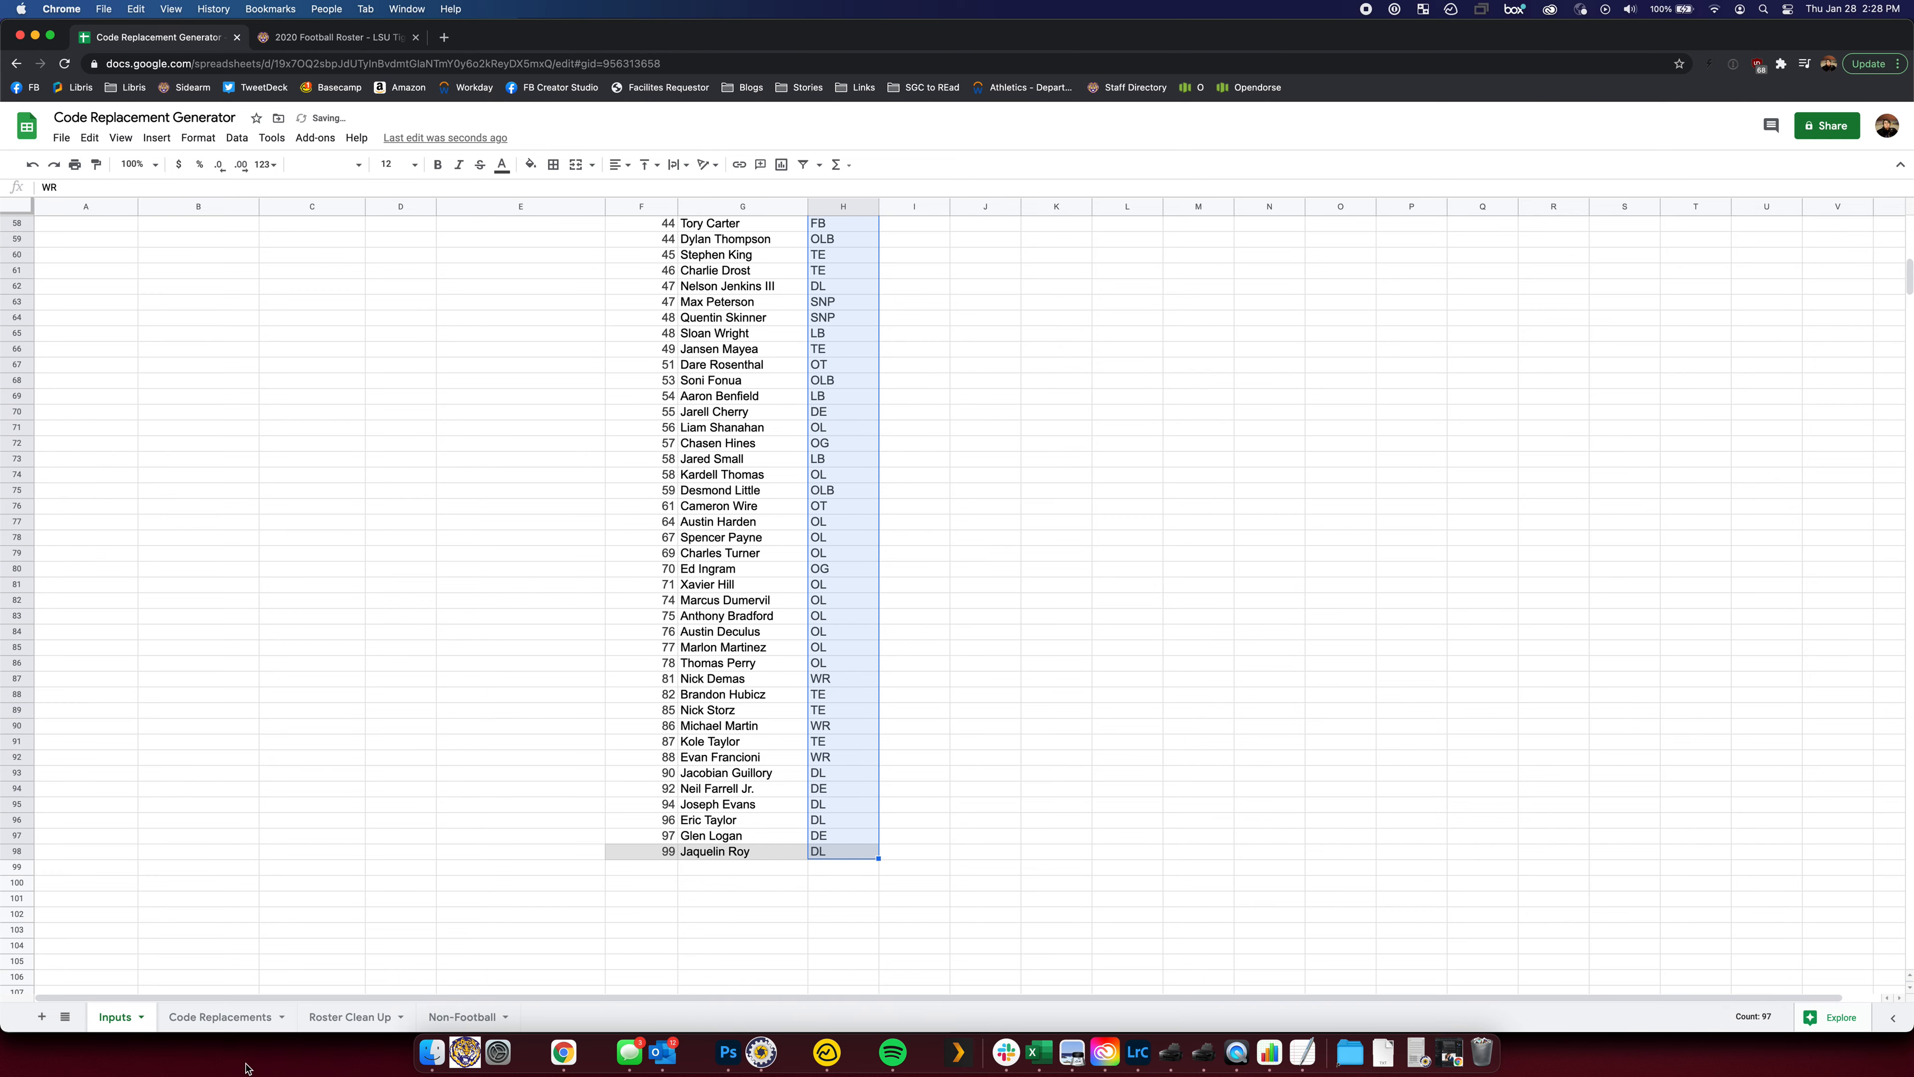
{"action": "left_click", "coordinate": [220, 1018]}
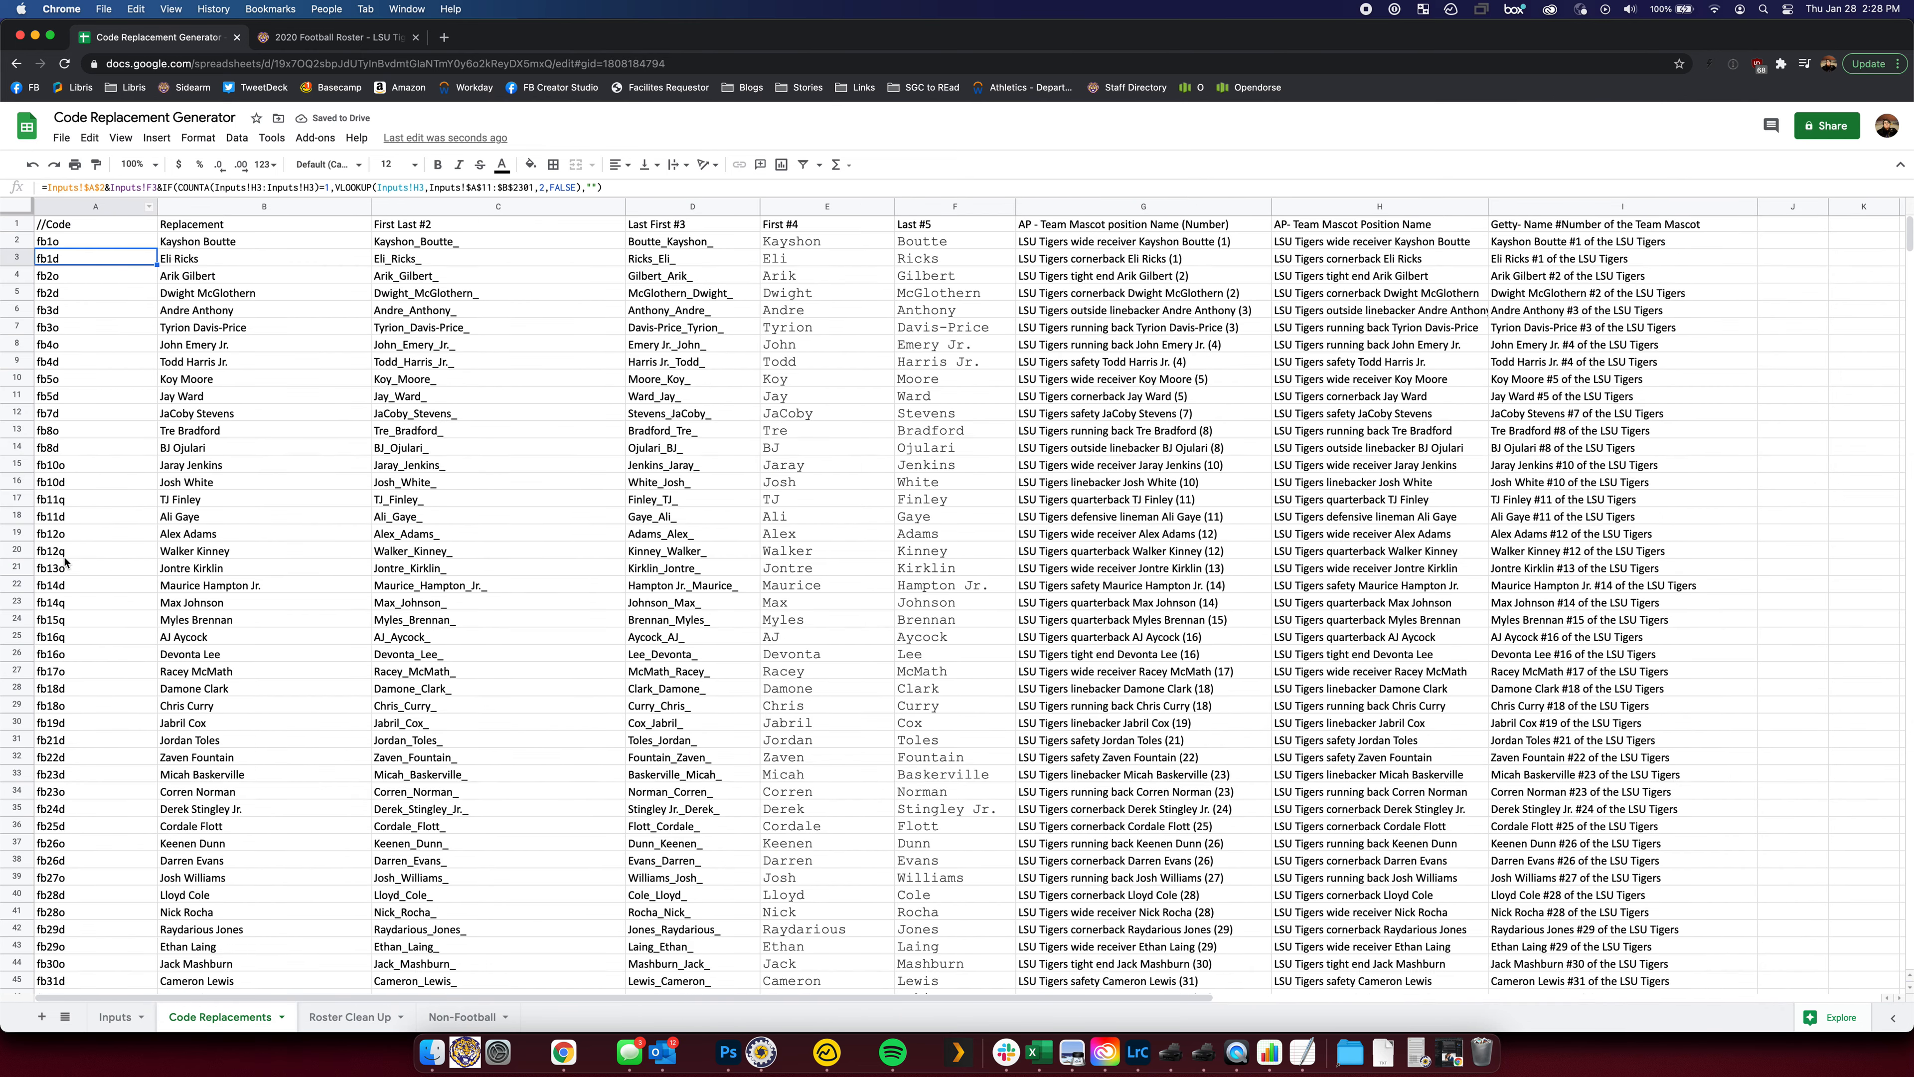
{"action": "left_click", "coordinate": [114, 1017]}
Add roster row 99 with code eo, the head coach's name and position Coach
{"action": "scroll", "coordinate": [756, 486], "scroll_direction": "up", "scroll_amount": 10}
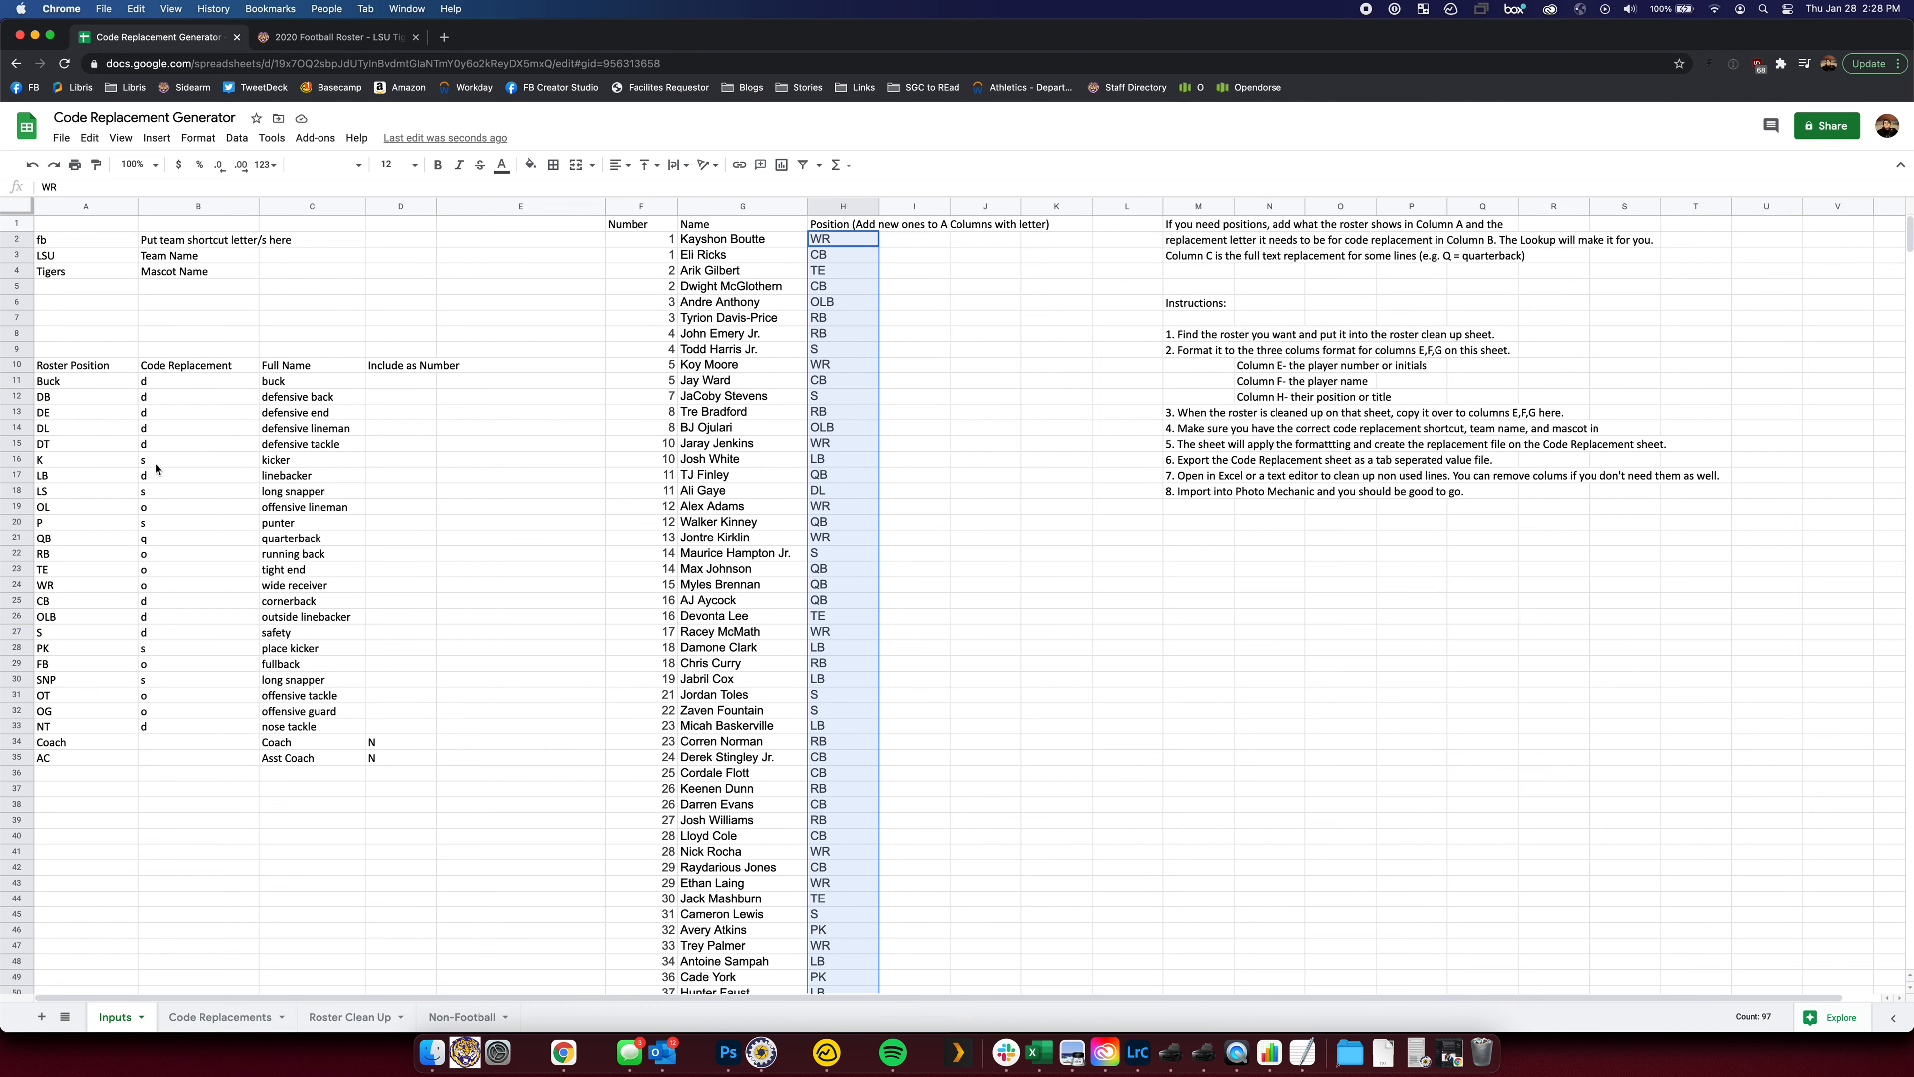
{"action": "left_click", "coordinate": [100, 377]}
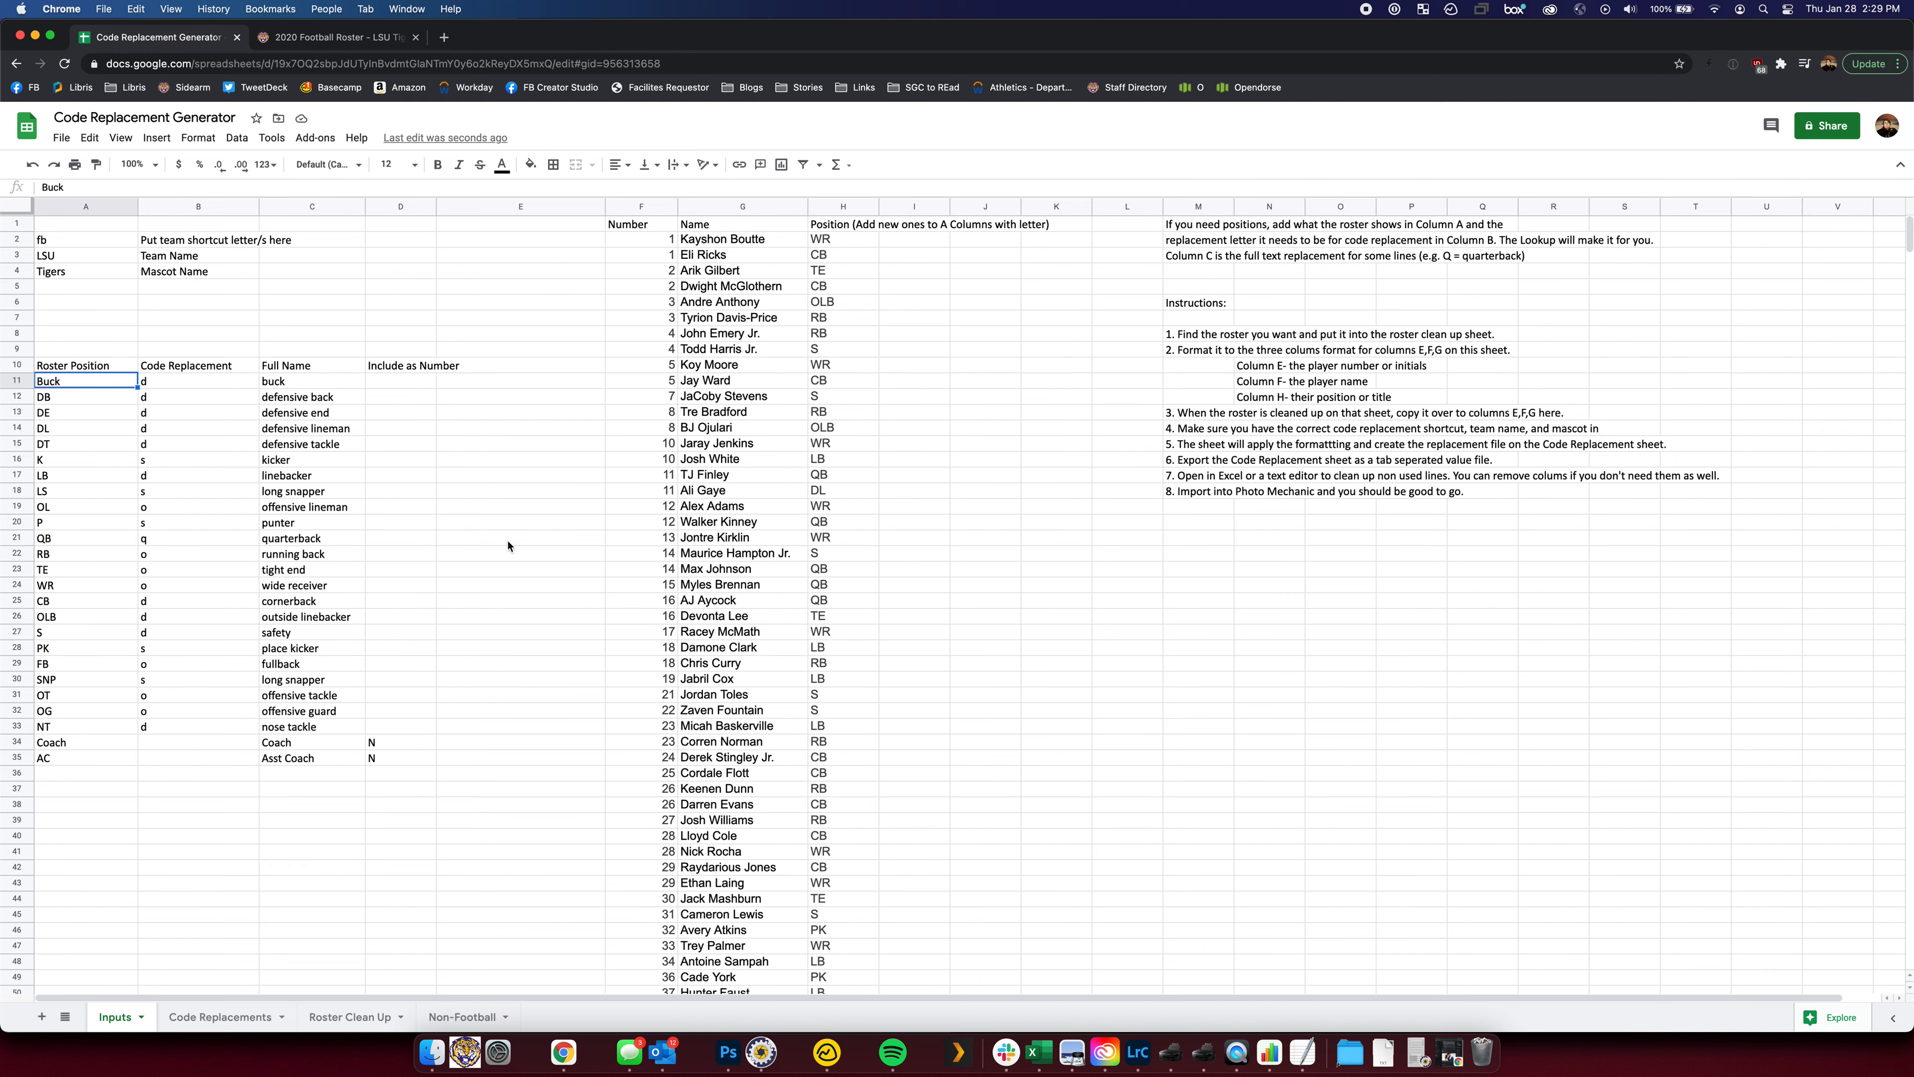
{"action": "scroll", "coordinate": [648, 505], "scroll_direction": "down", "scroll_amount": 20}
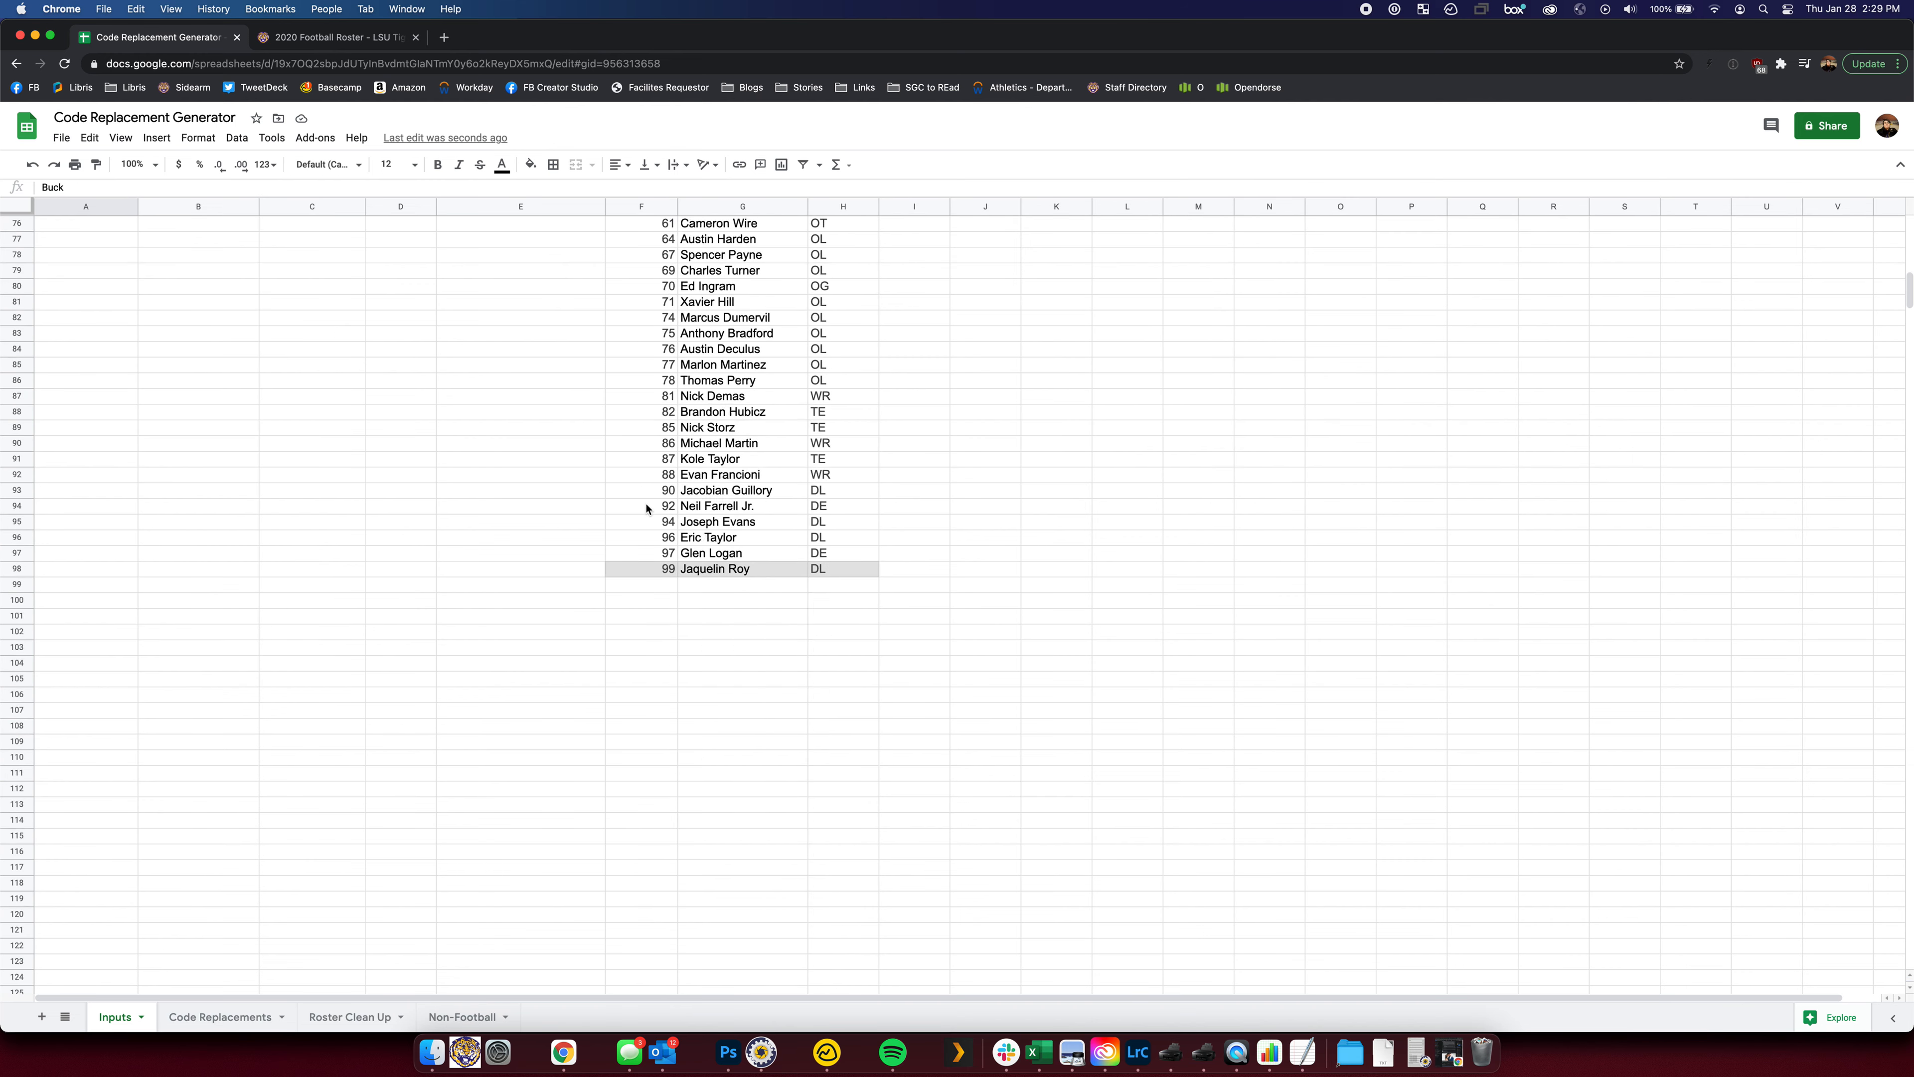
{"action": "left_click", "coordinate": [648, 585]}
{"action": "type", "text": "eo"}
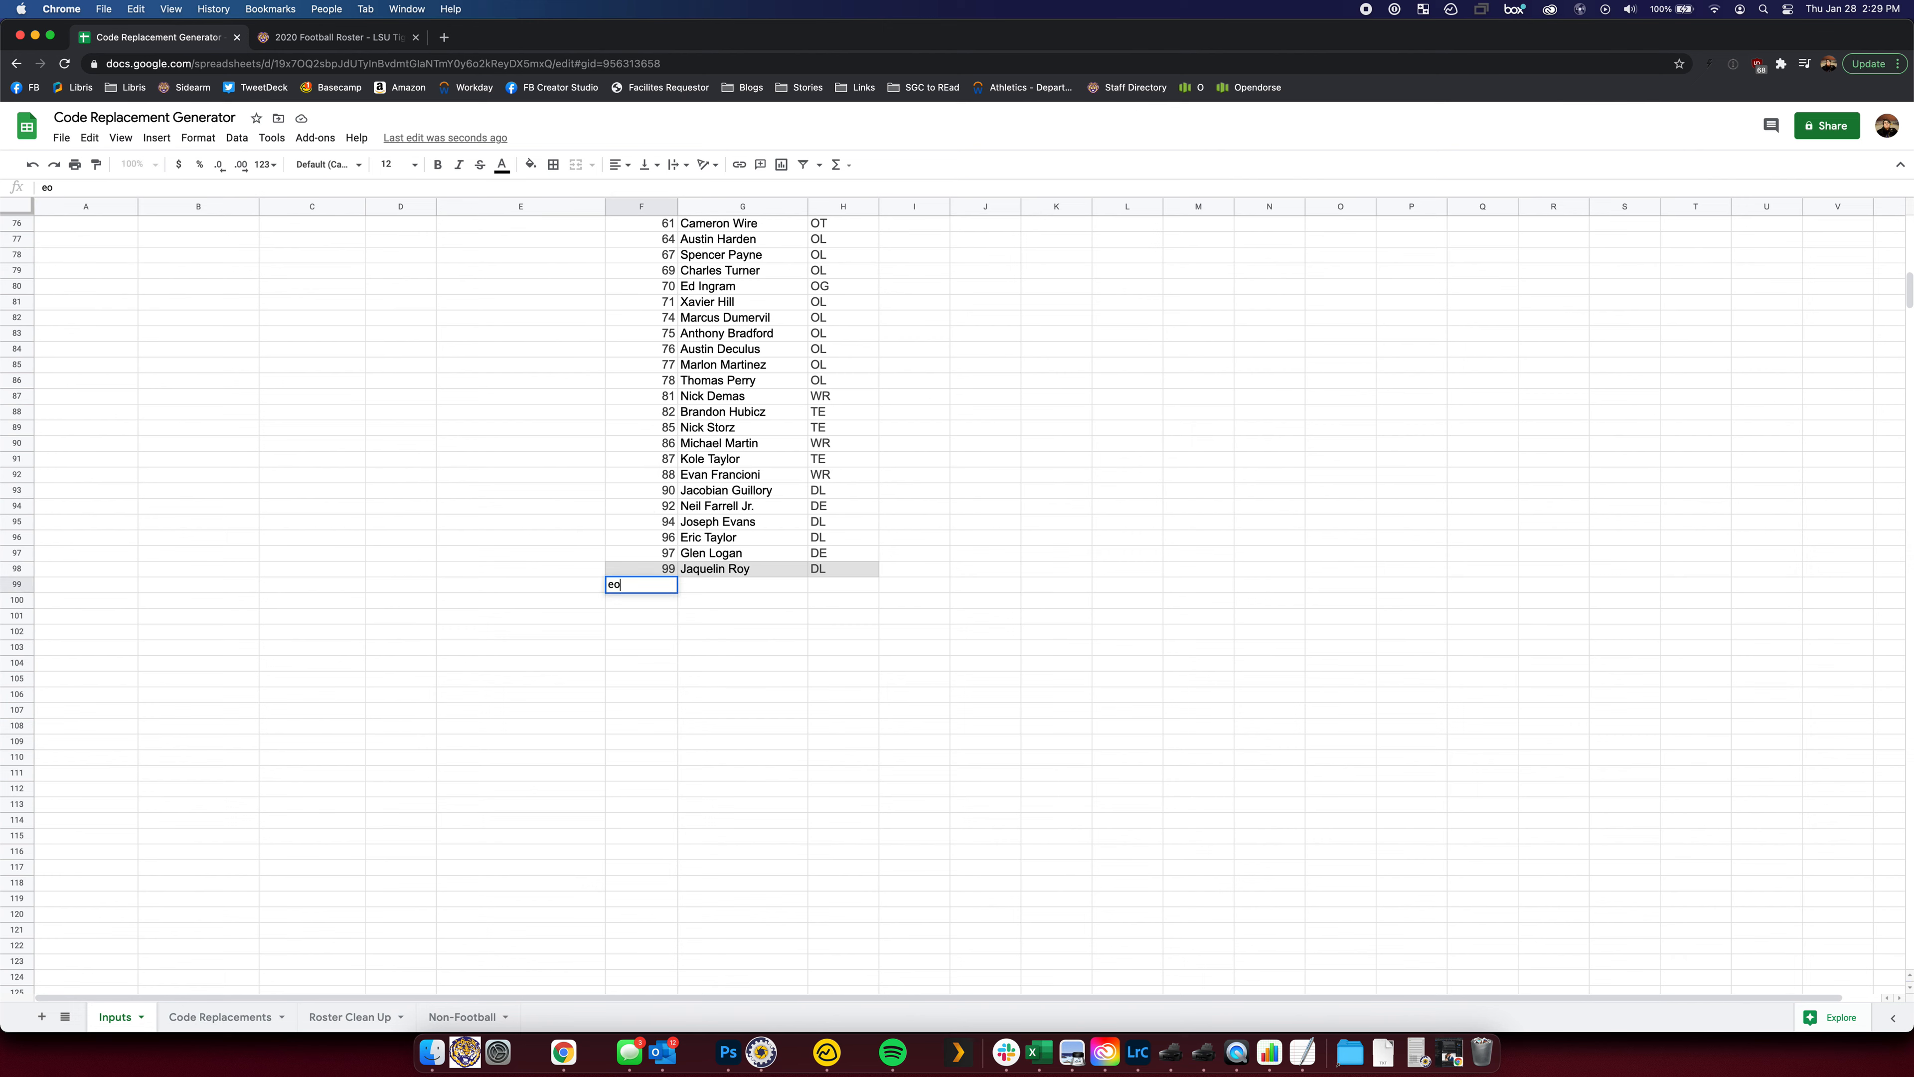
{"action": "key", "text": "Tab"}
{"action": "type", "text": "Ed Org"}
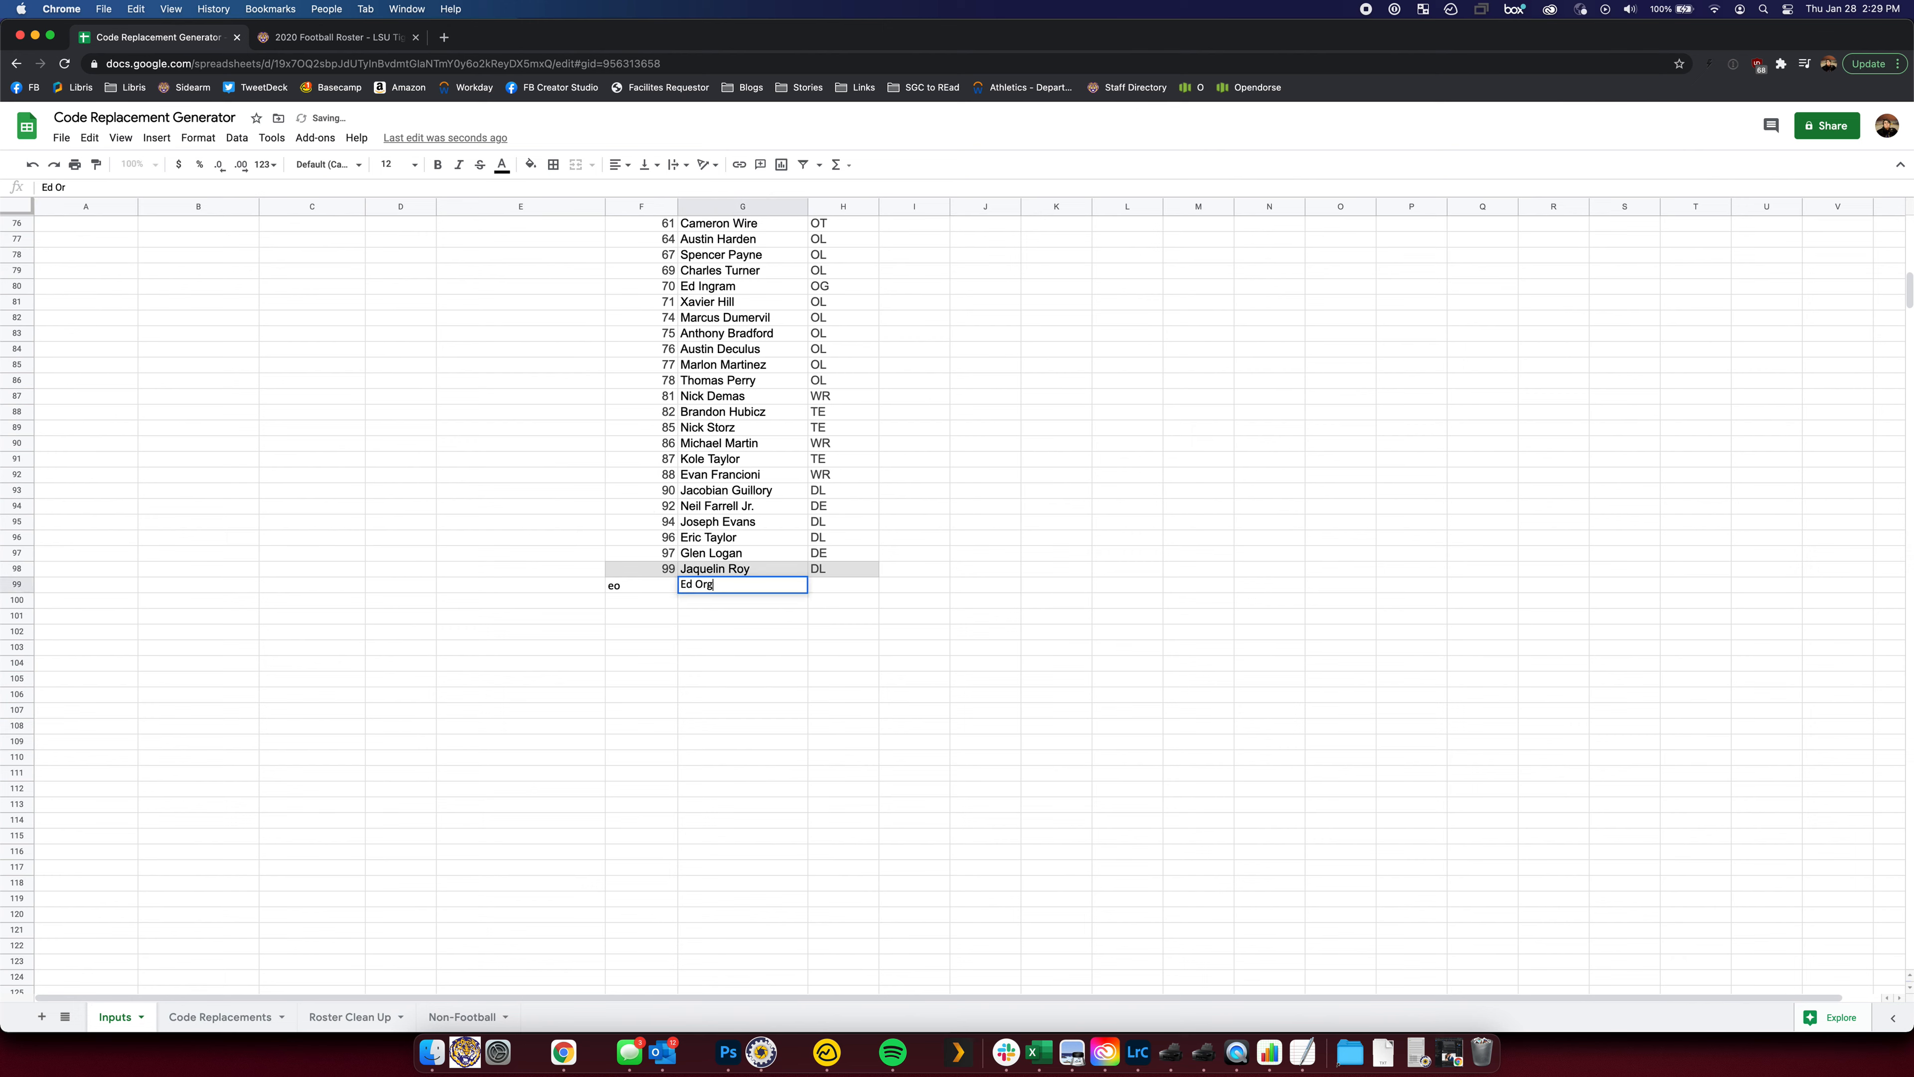
{"action": "key", "text": "Tab"}
{"action": "scroll", "coordinate": [621, 623], "scroll_direction": "up", "scroll_amount": 15}
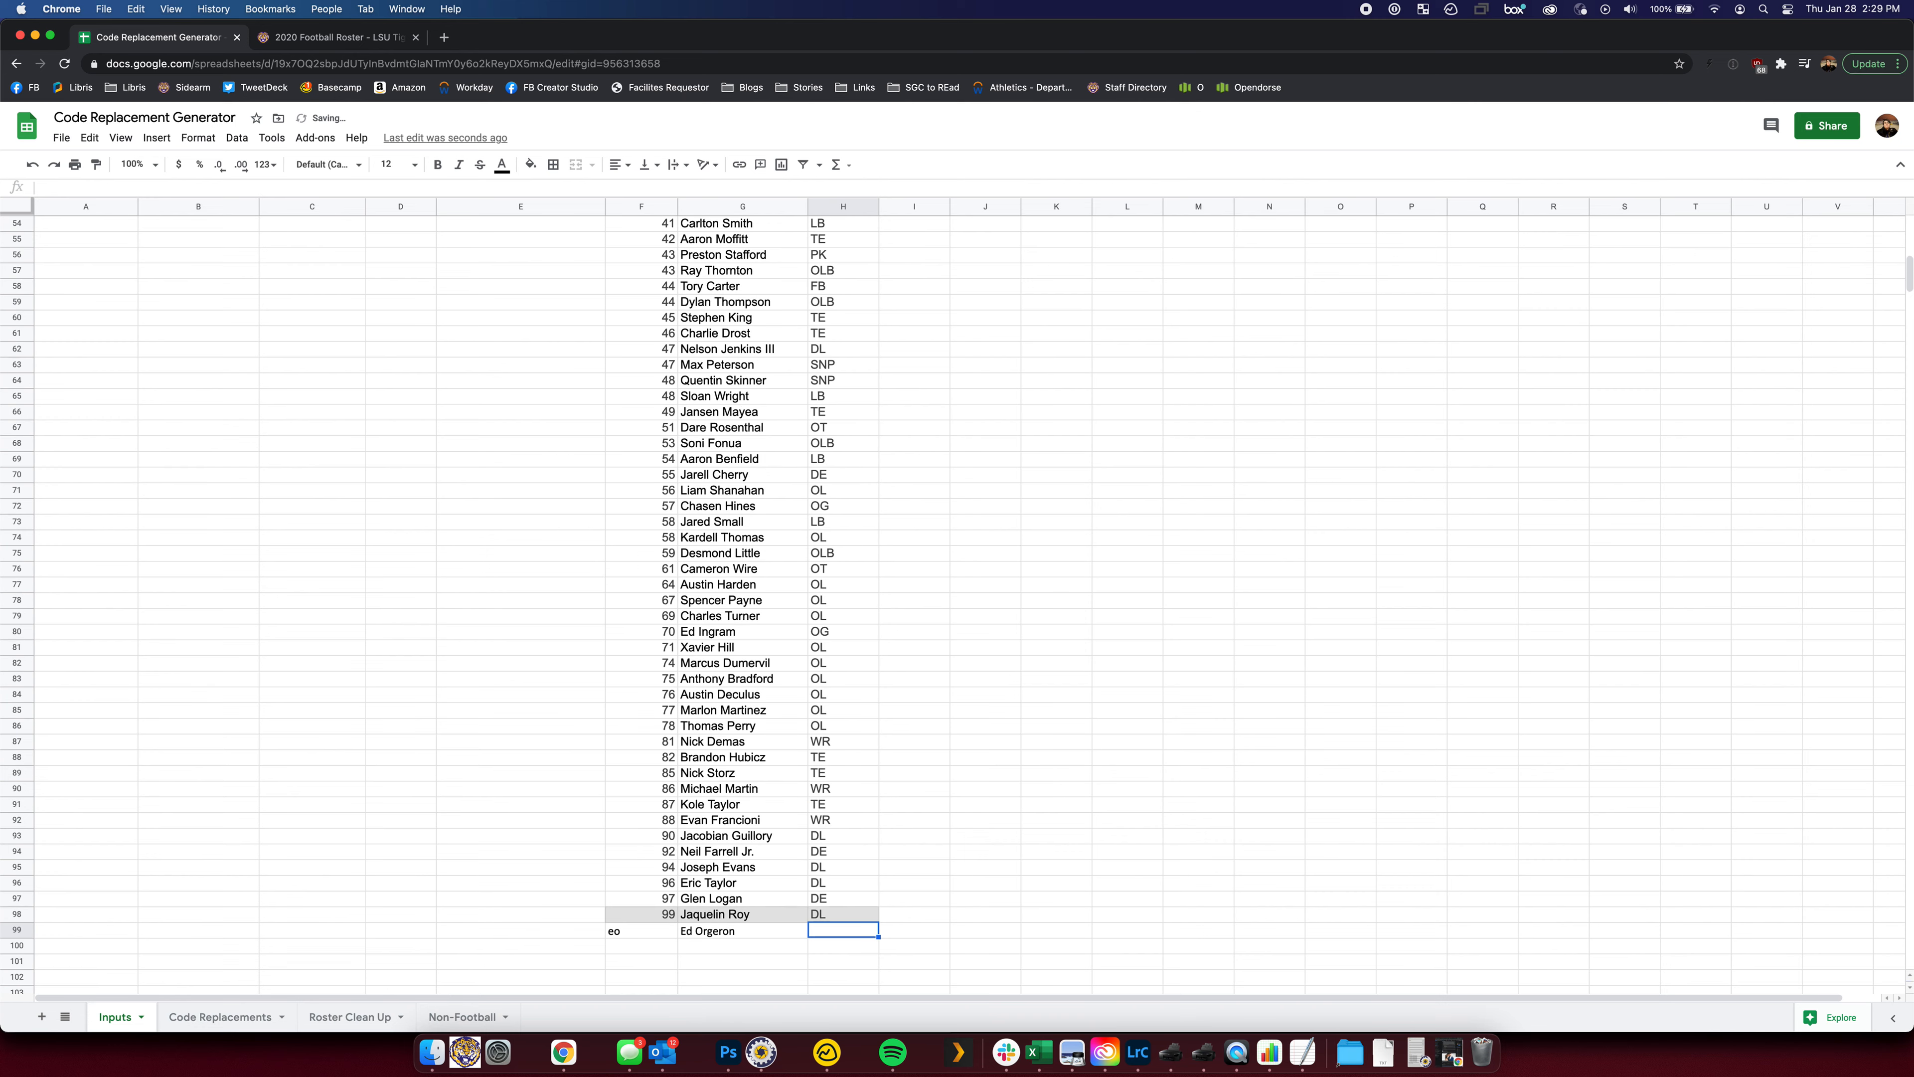
{"action": "scroll", "coordinate": [621, 624], "scroll_direction": "down", "scroll_amount": 12}
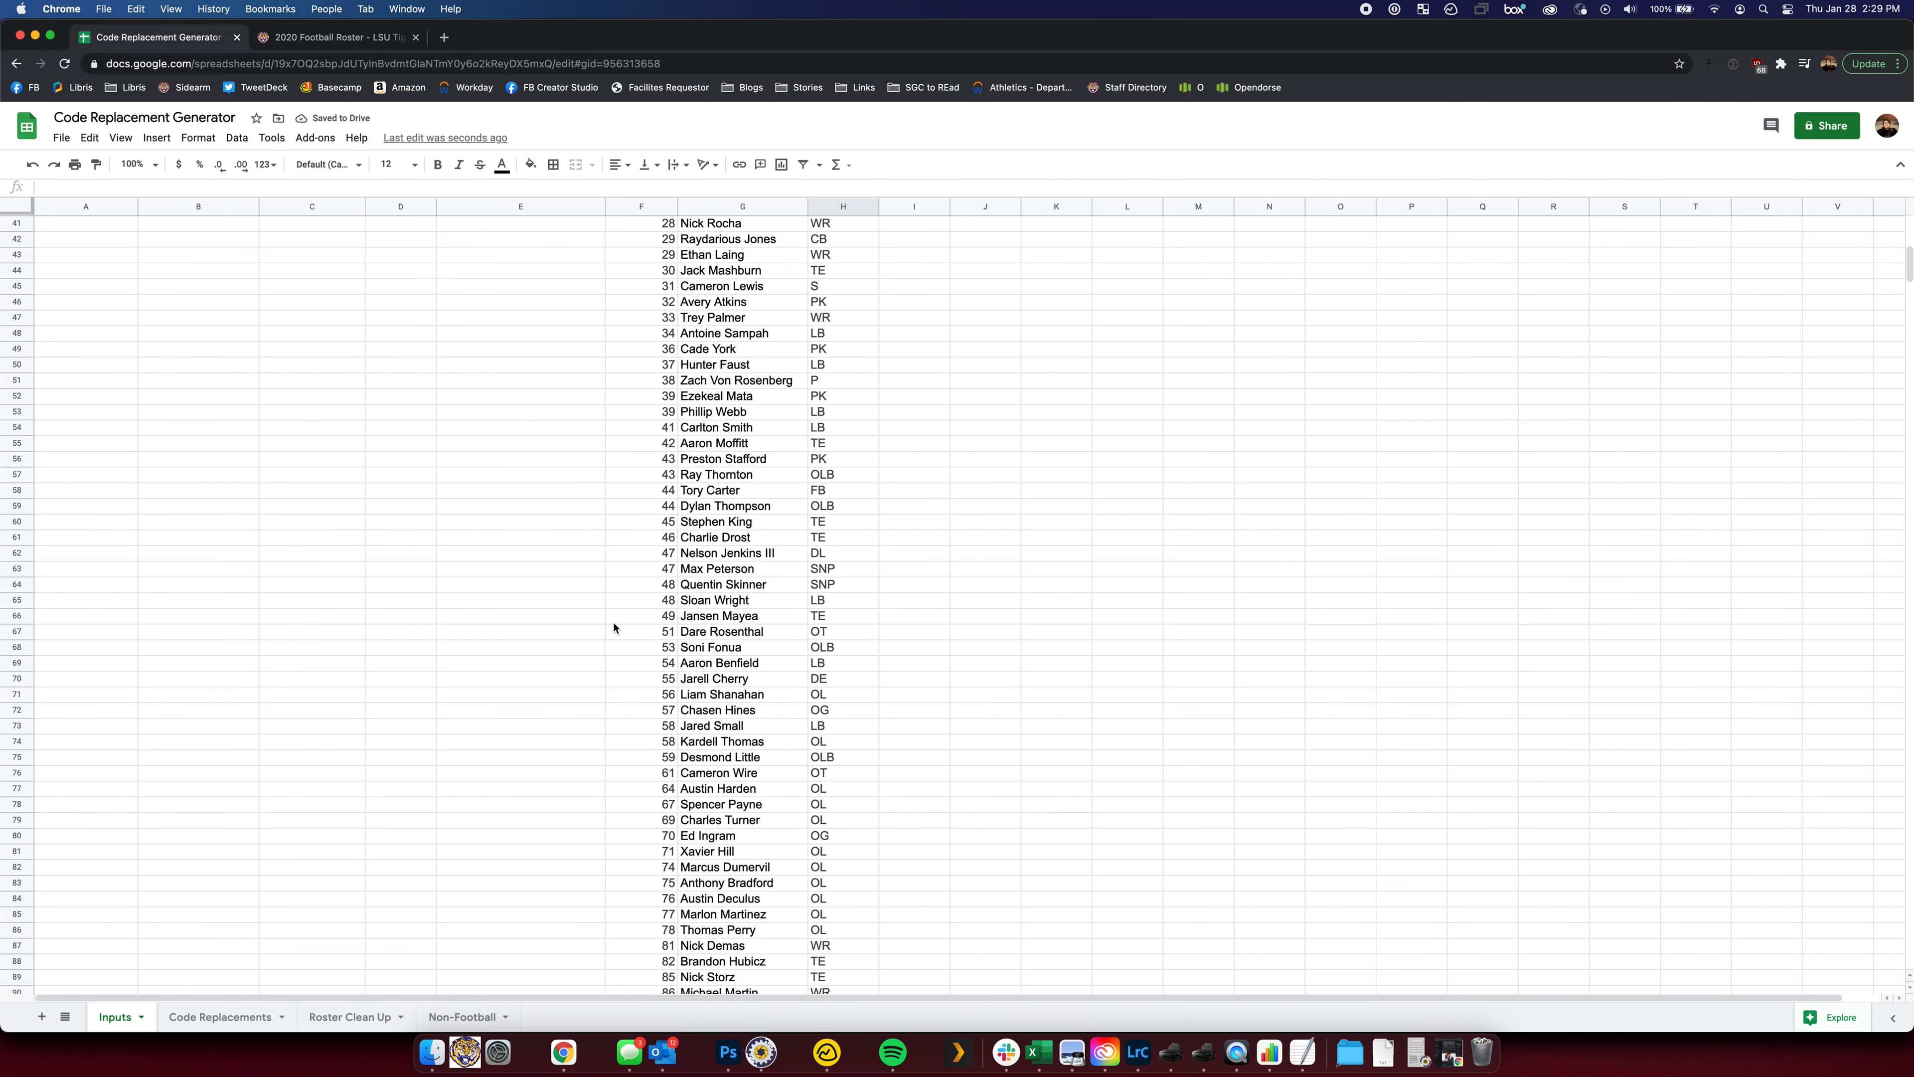
{"action": "type", "text": "Coach"}
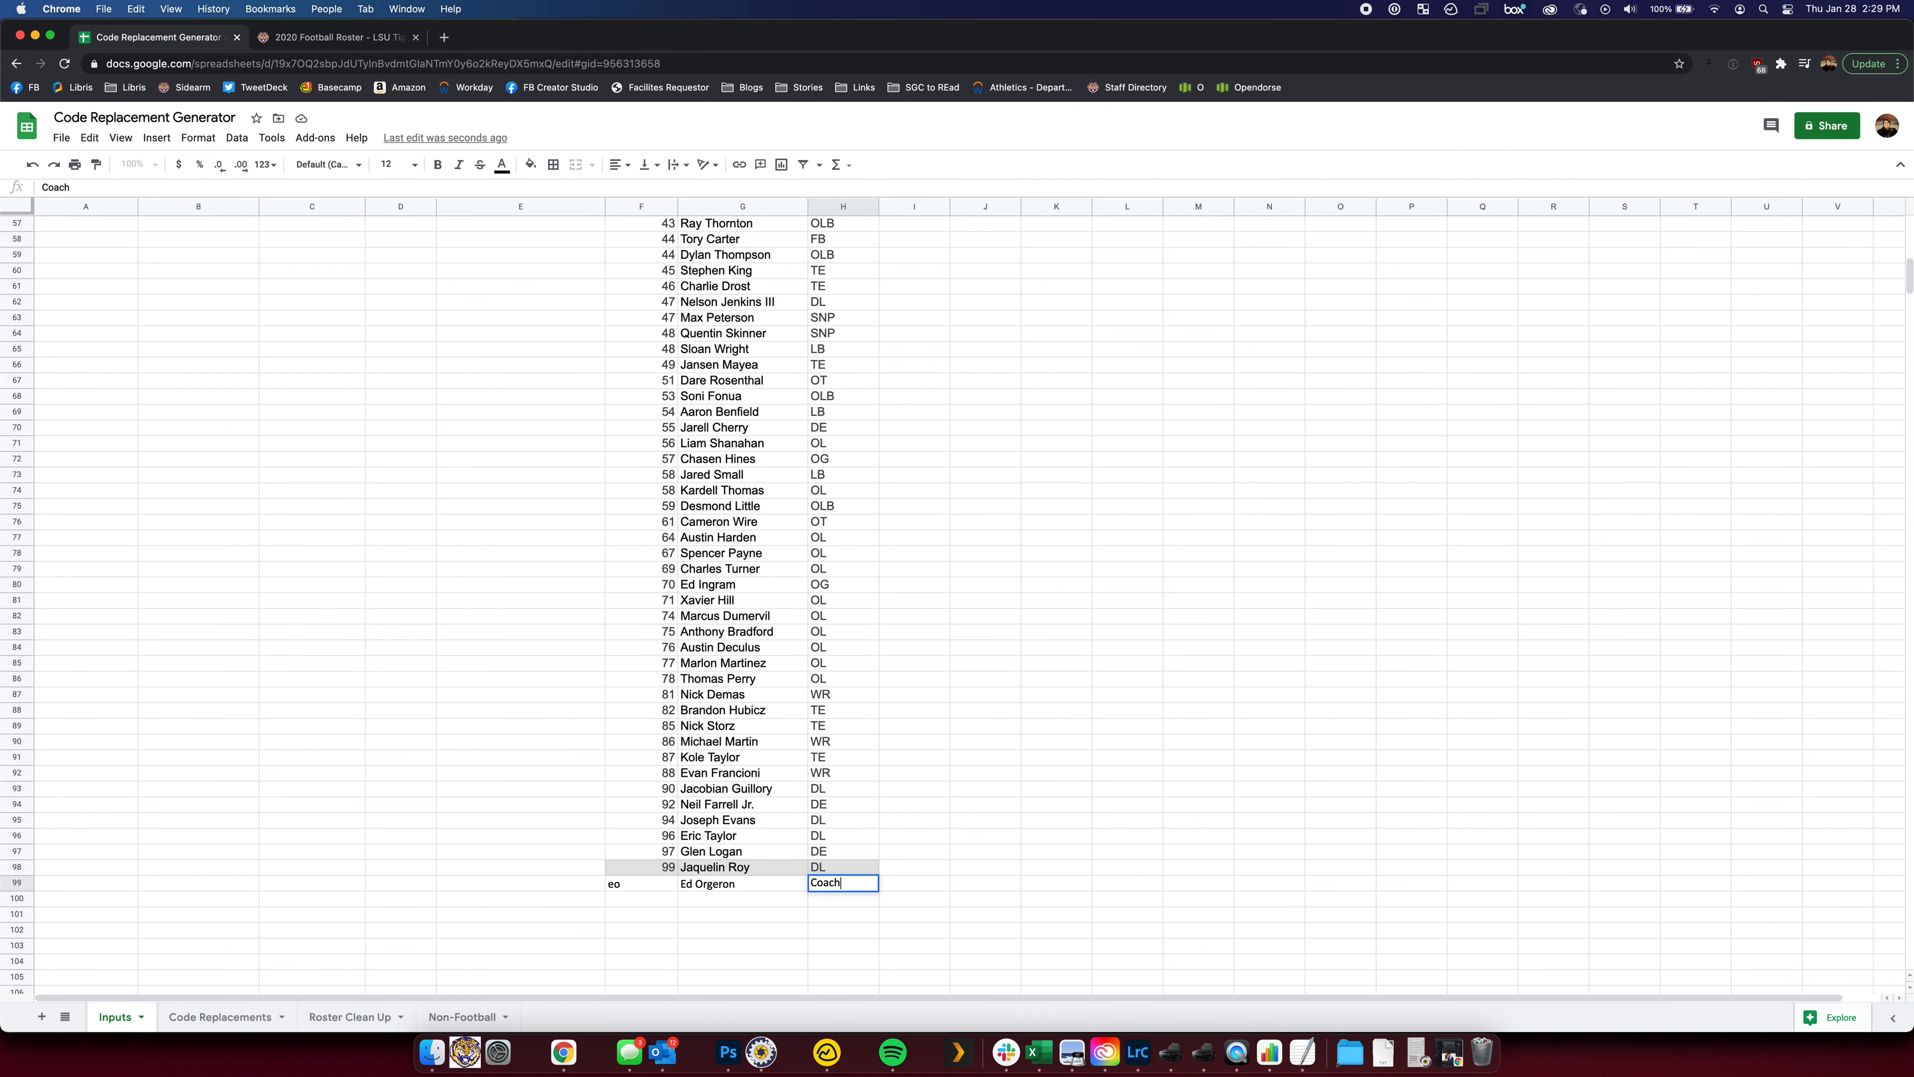
{"action": "key", "text": "Return"}
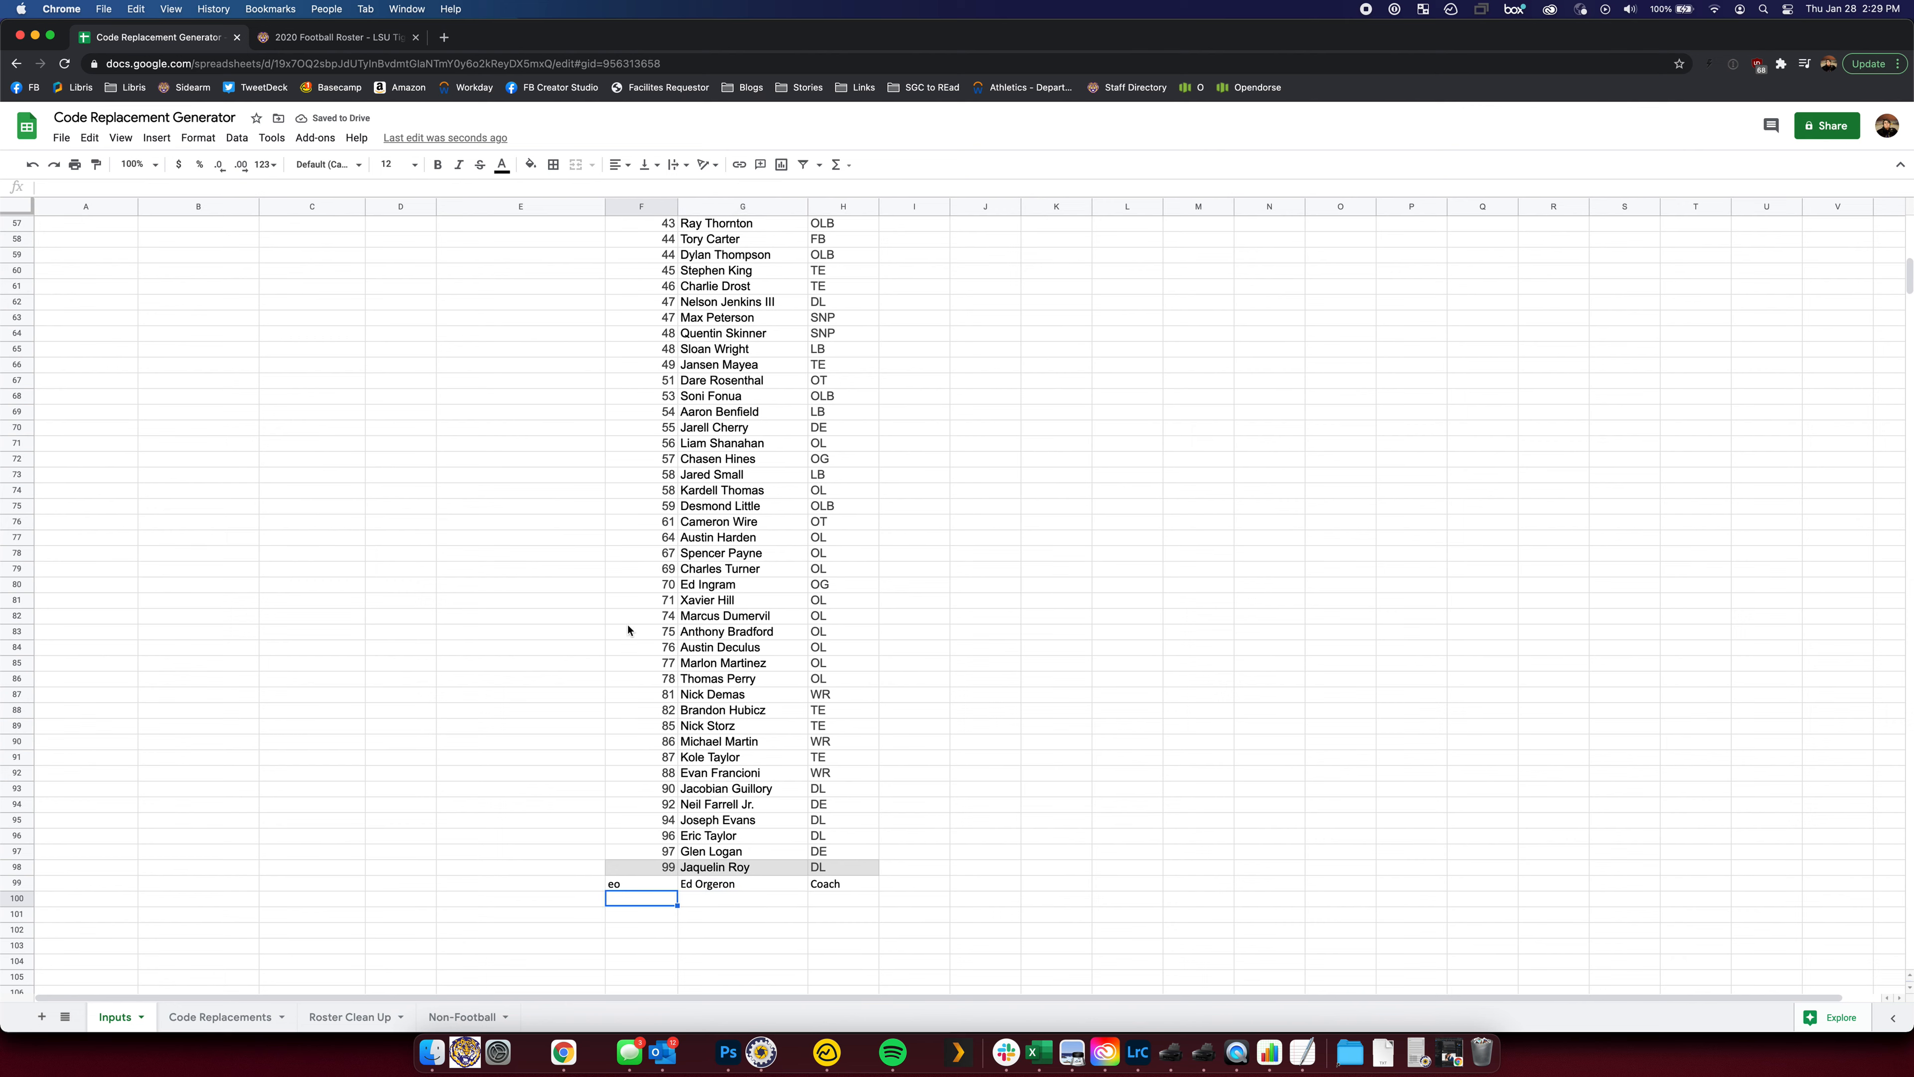
Add roster row 100 with code jp, the assistant coach's name and position AC
{"action": "type", "text": "jp"}
{"action": "key", "text": "Tab"}
{"action": "type", "text": "Jake Peetz"}
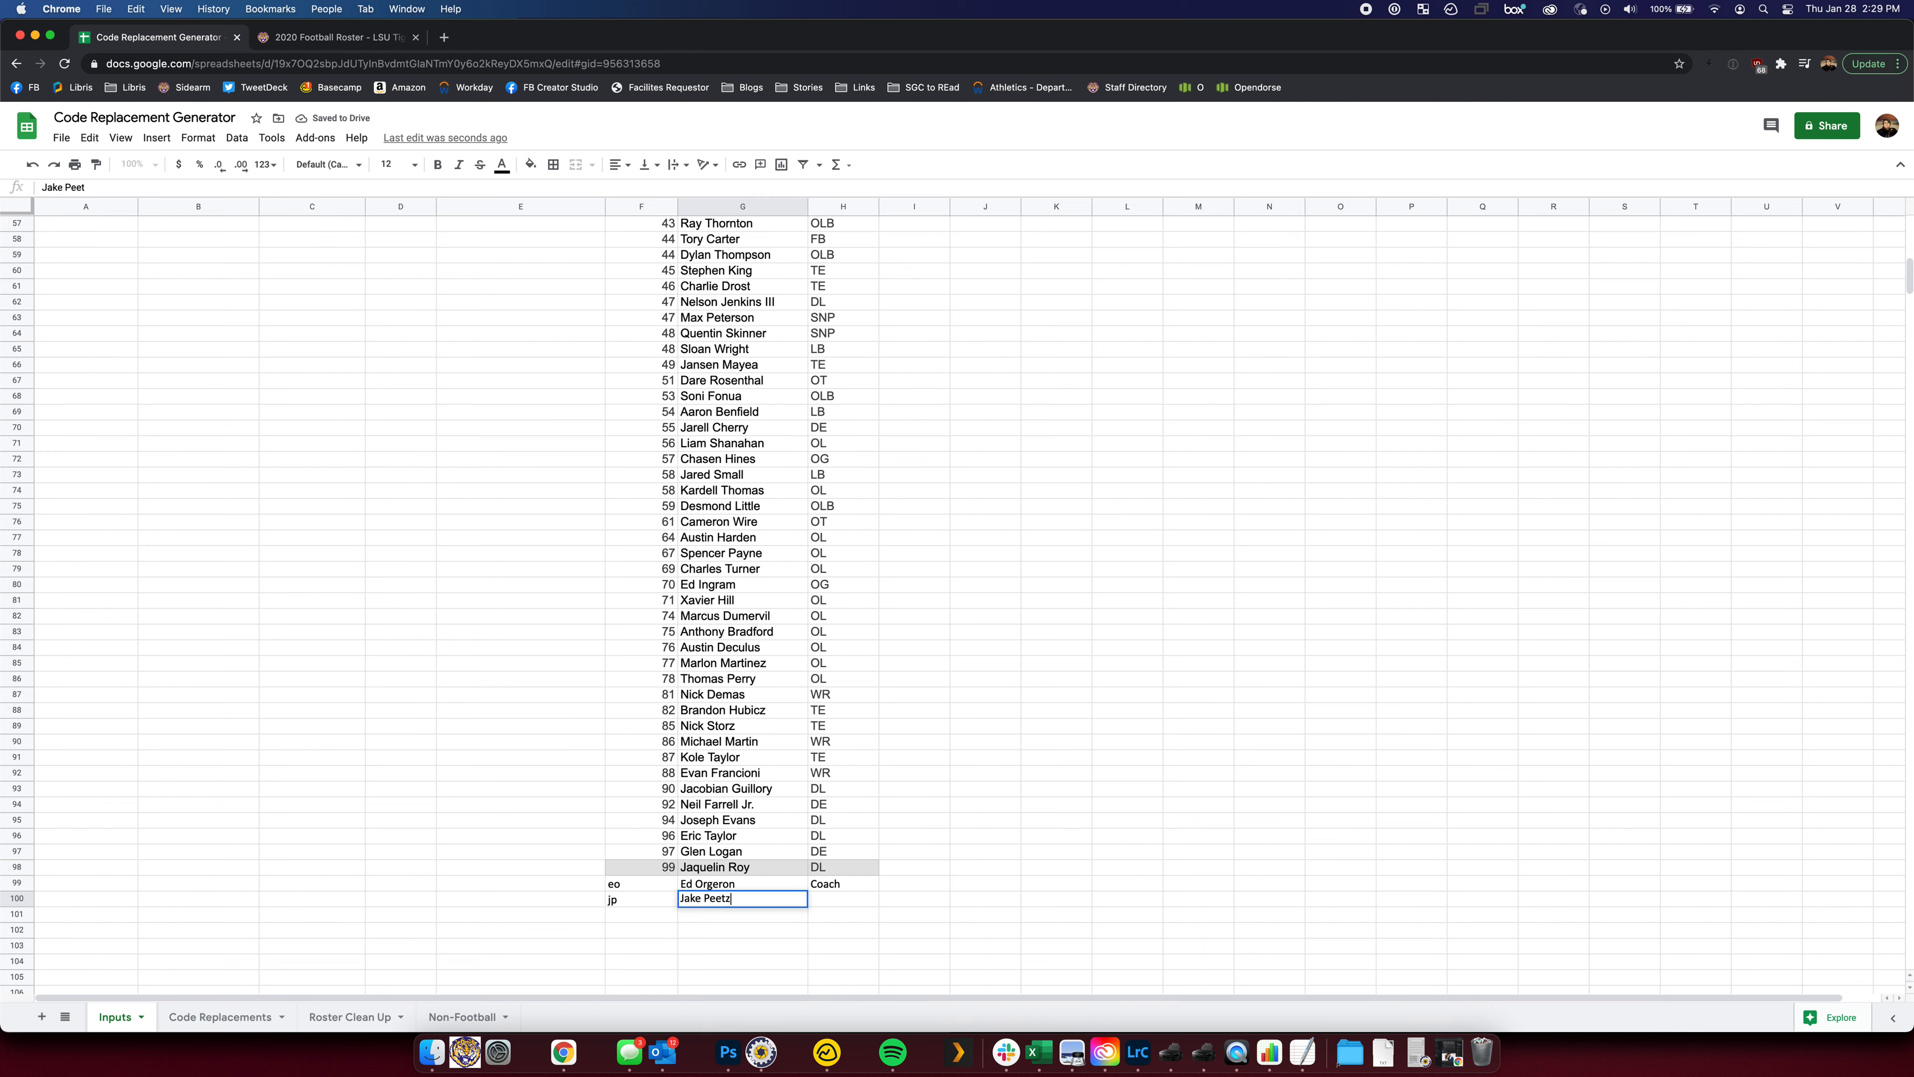
{"action": "key", "text": "Tab"}
{"action": "scroll", "coordinate": [528, 528], "scroll_direction": "up", "scroll_amount": 10}
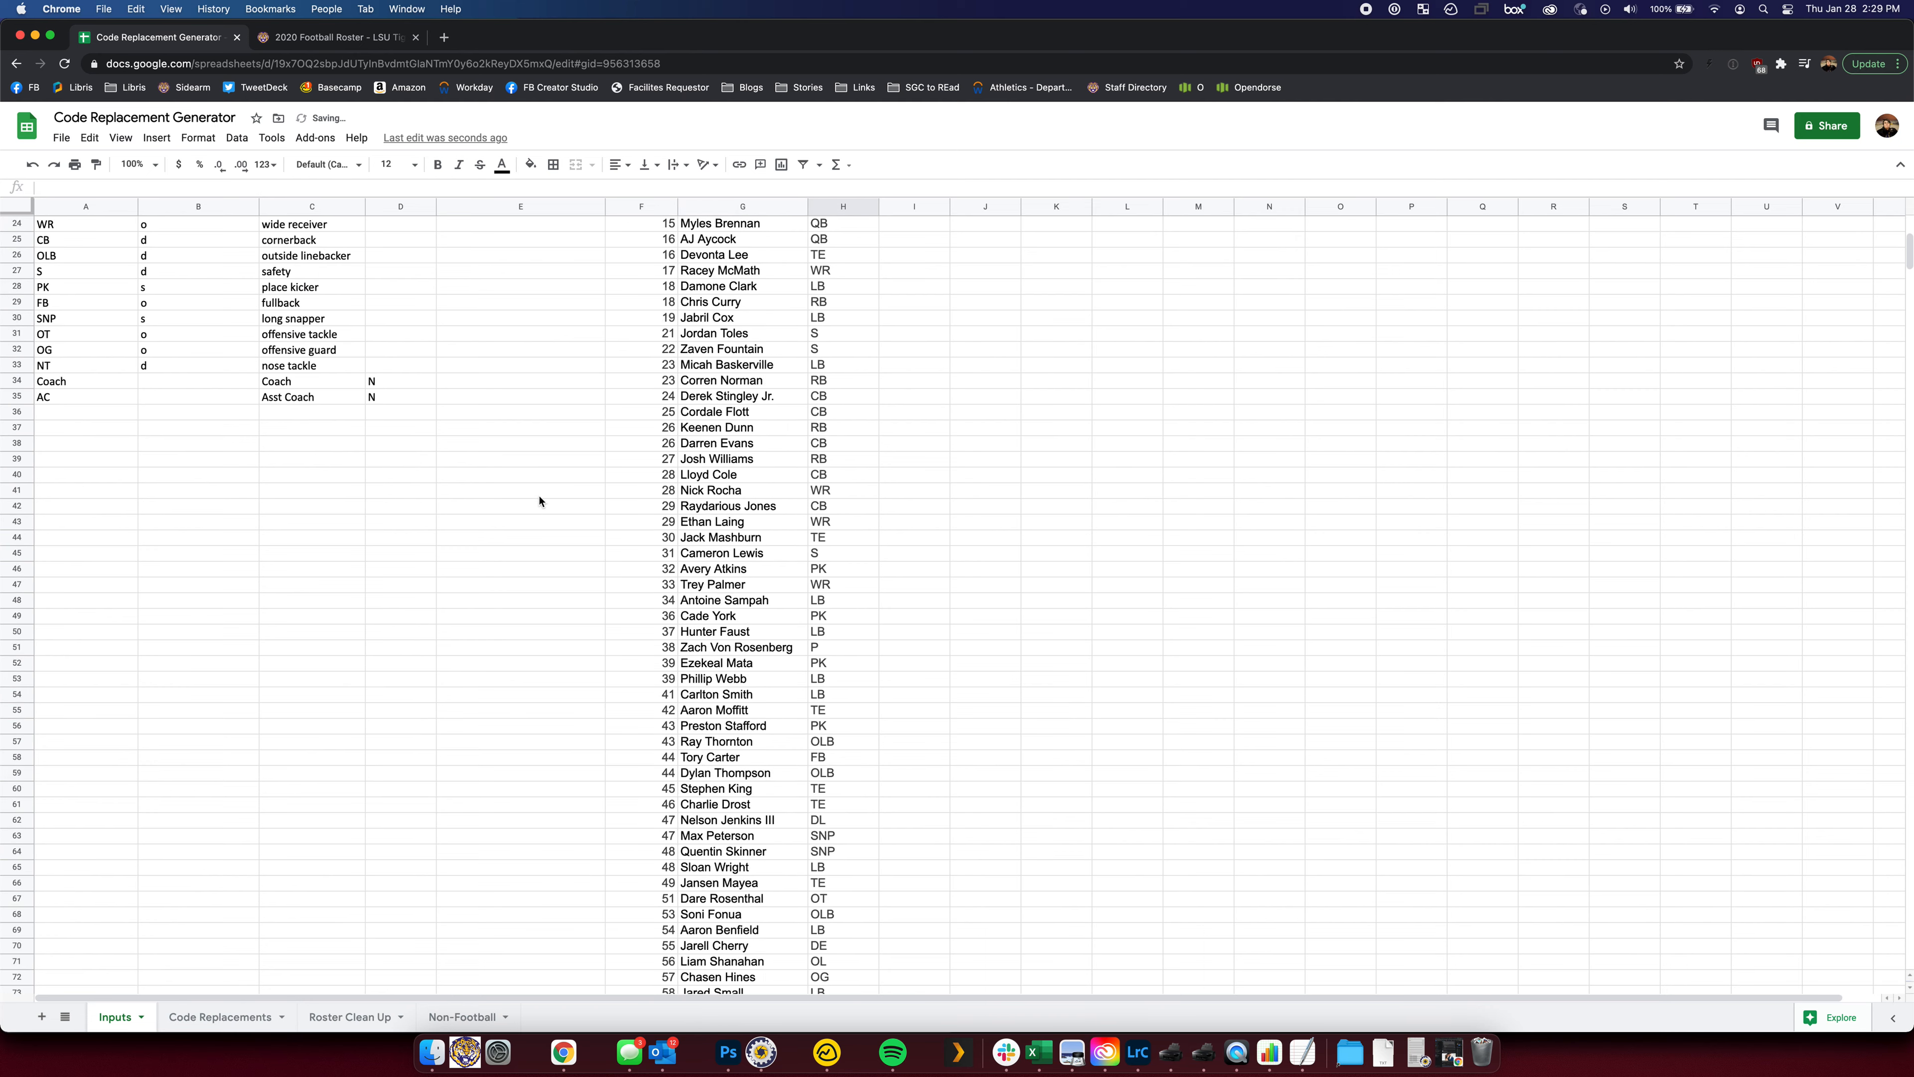
{"action": "scroll", "coordinate": [536, 500], "scroll_direction": "down", "scroll_amount": 9}
{"action": "type", "text": "AC"}
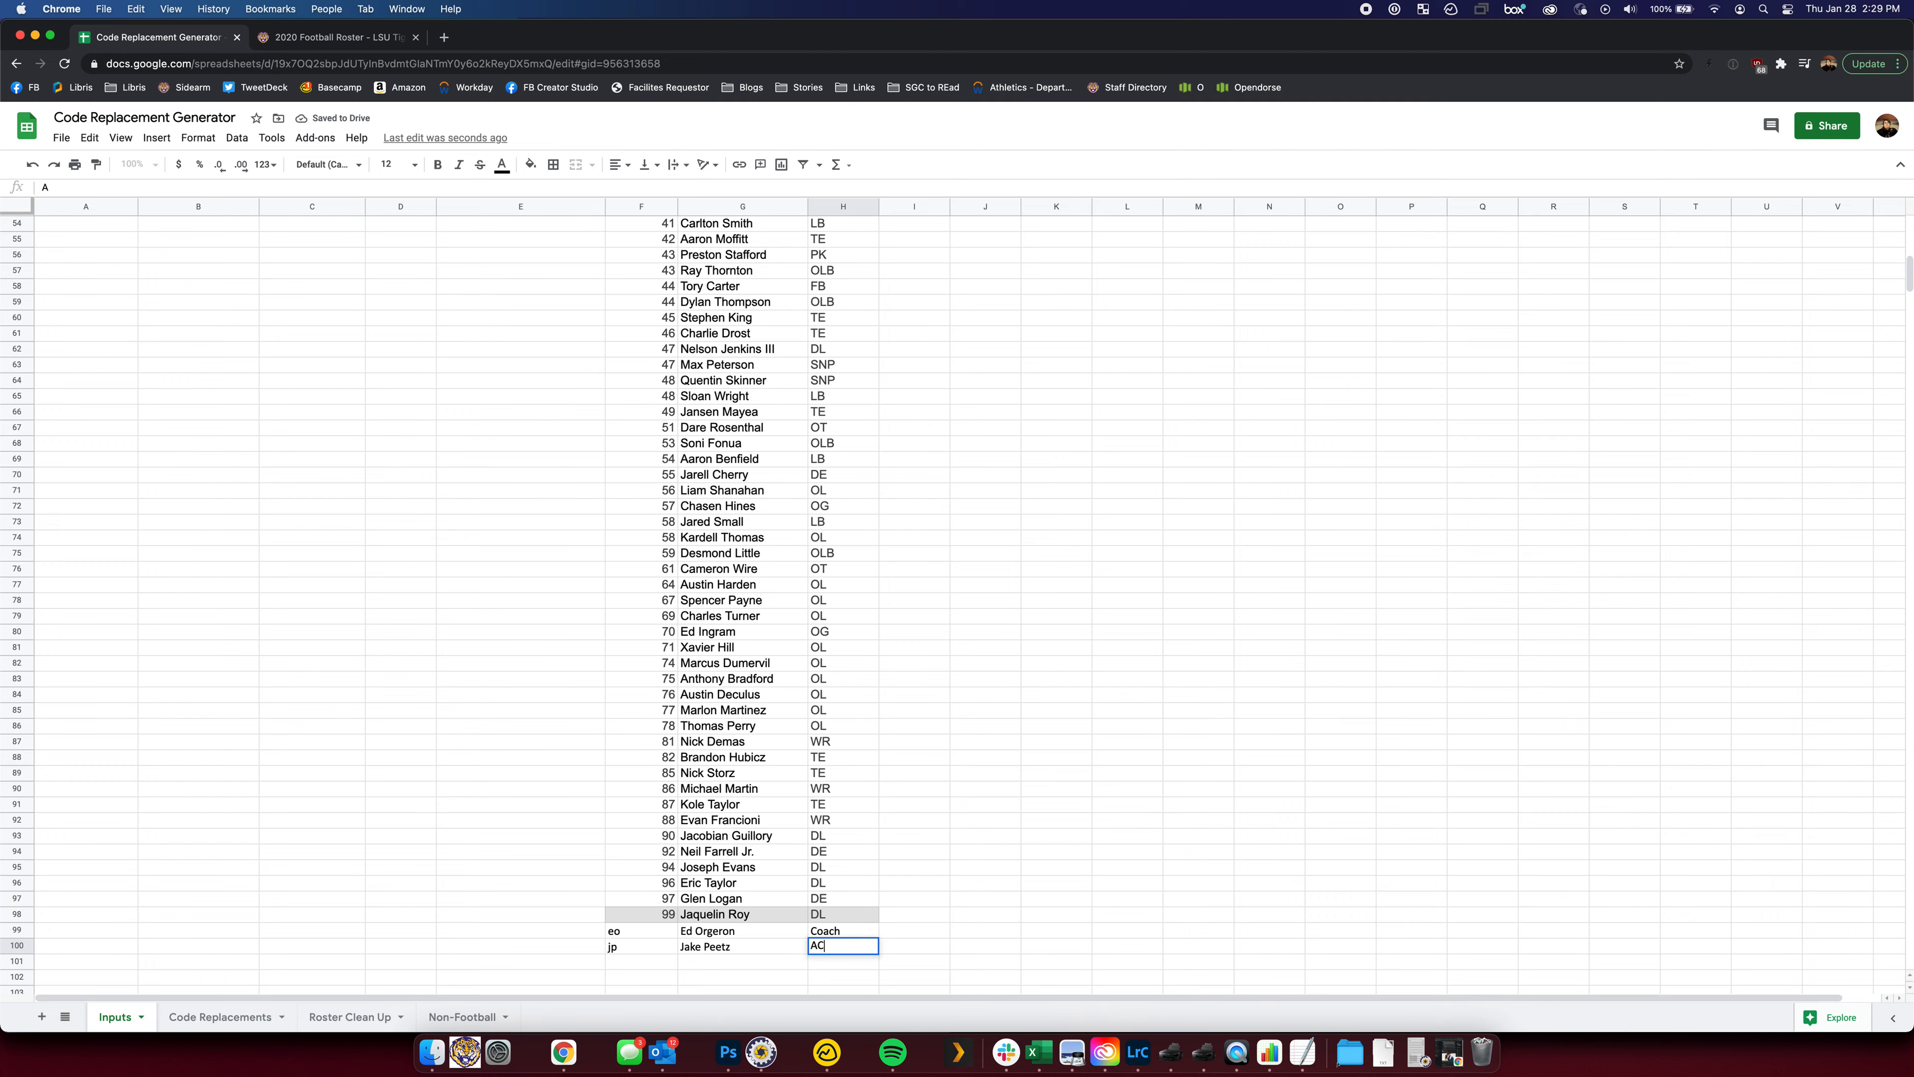
{"action": "left_click", "coordinate": [512, 475]}
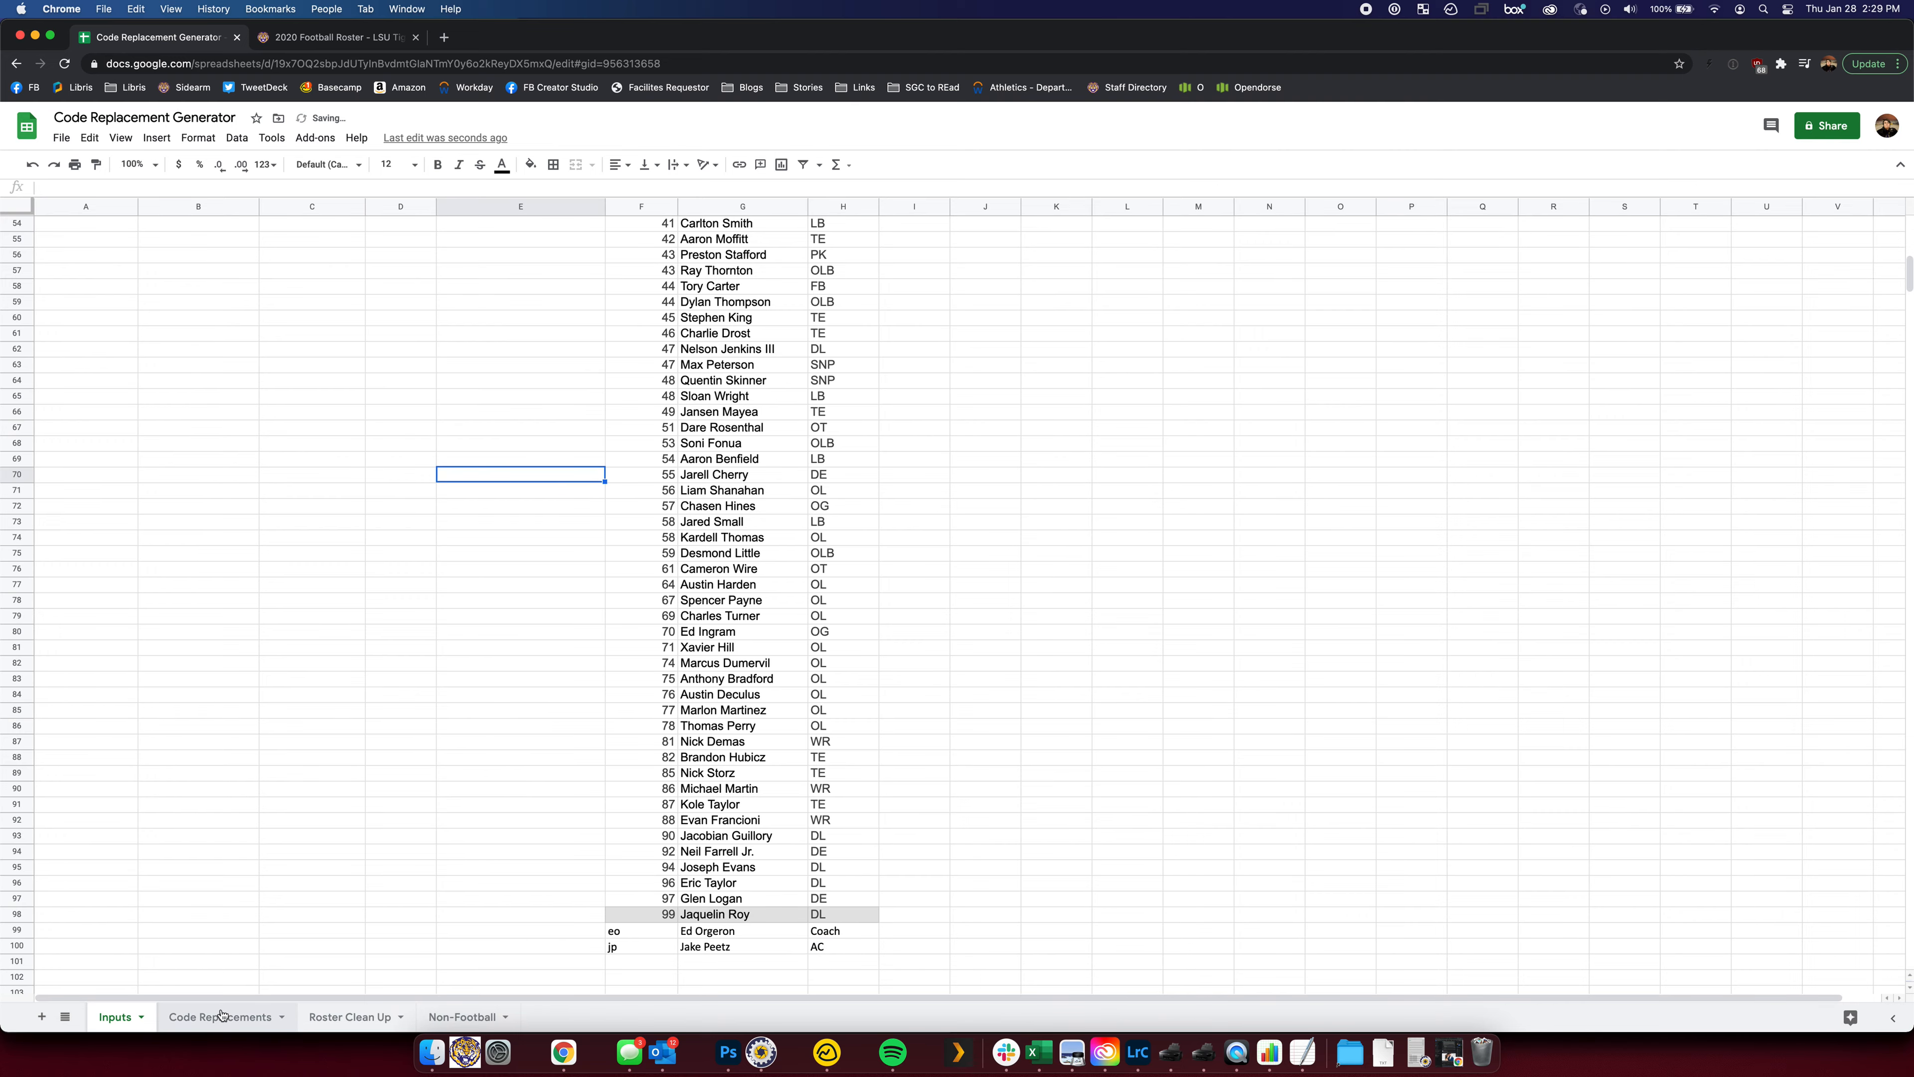
Check the coach lines in rows 99–100 of Code Replacements, then return to the top of Inputs
{"action": "left_click", "coordinate": [241, 1017]}
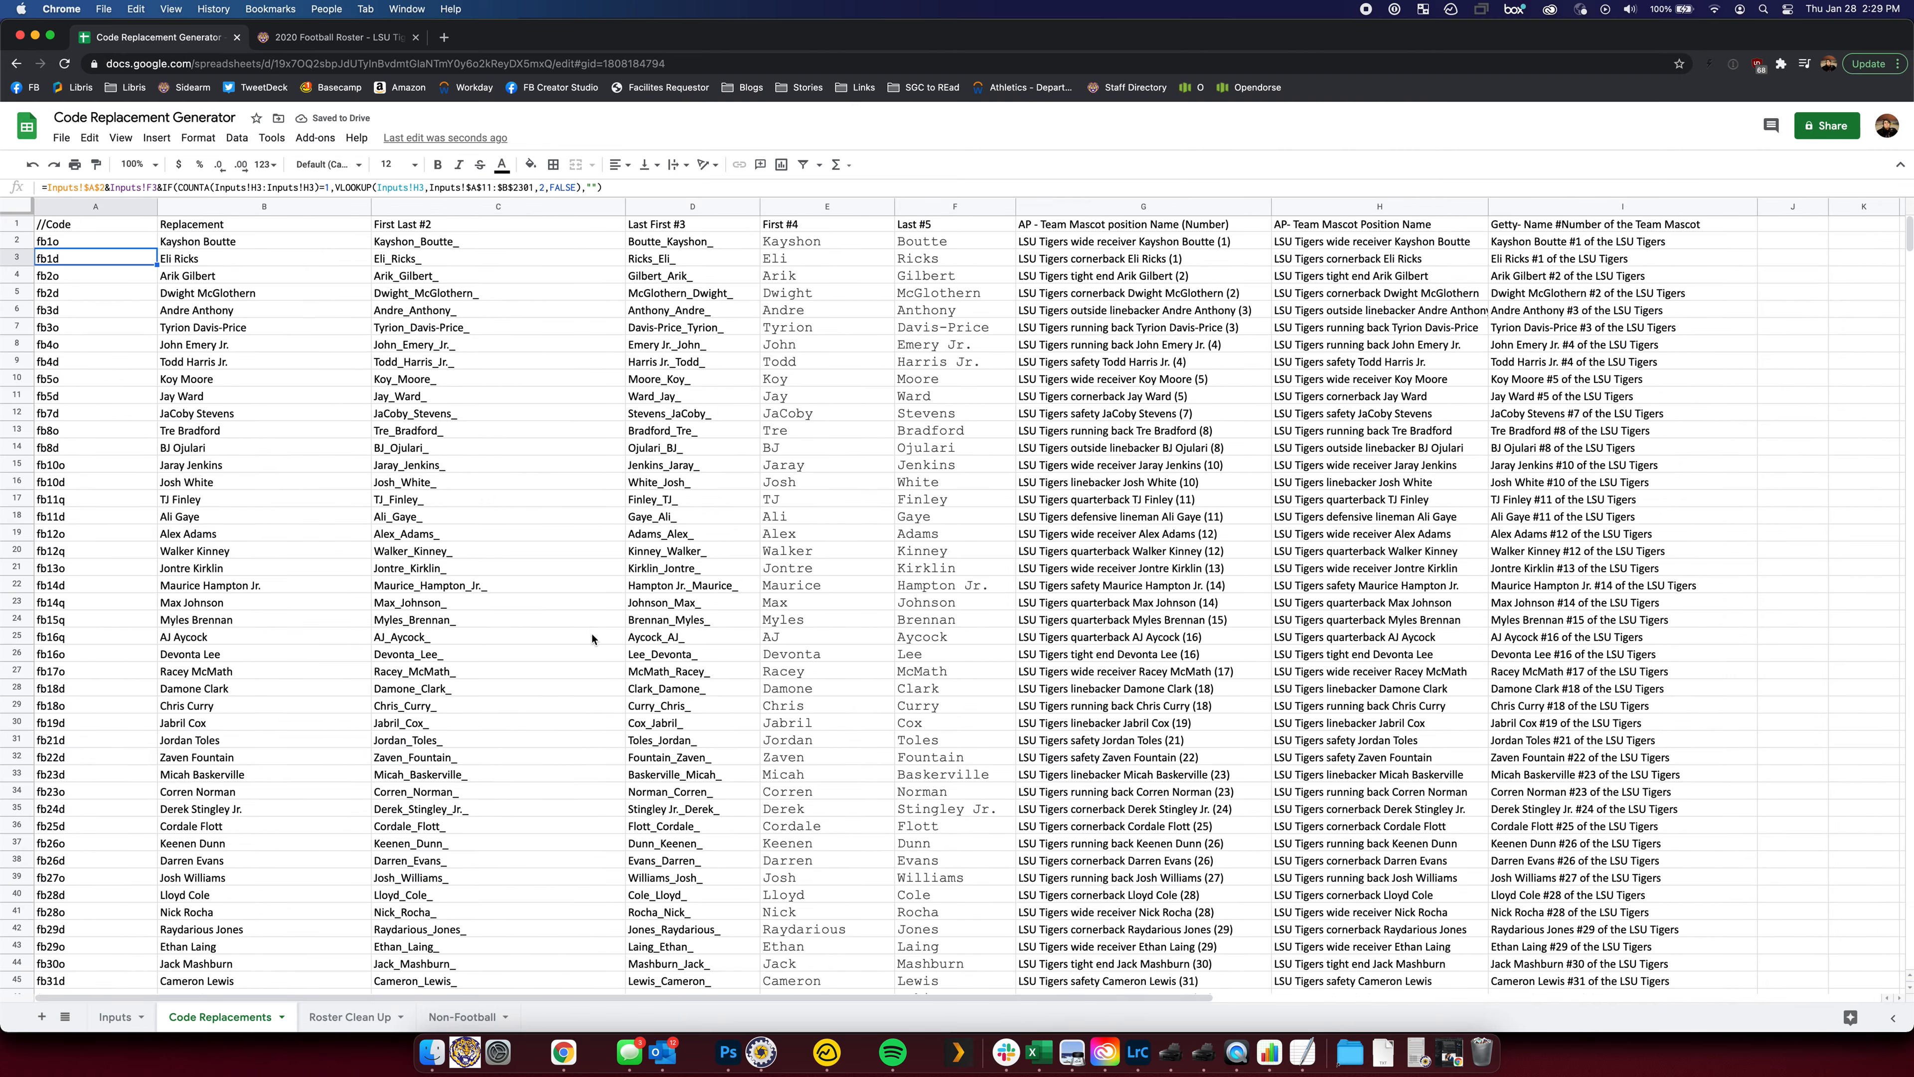
{"action": "scroll", "coordinate": [595, 649], "scroll_direction": "down", "scroll_amount": 3}
{"action": "scroll", "coordinate": [595, 648], "scroll_direction": "down", "scroll_amount": 10}
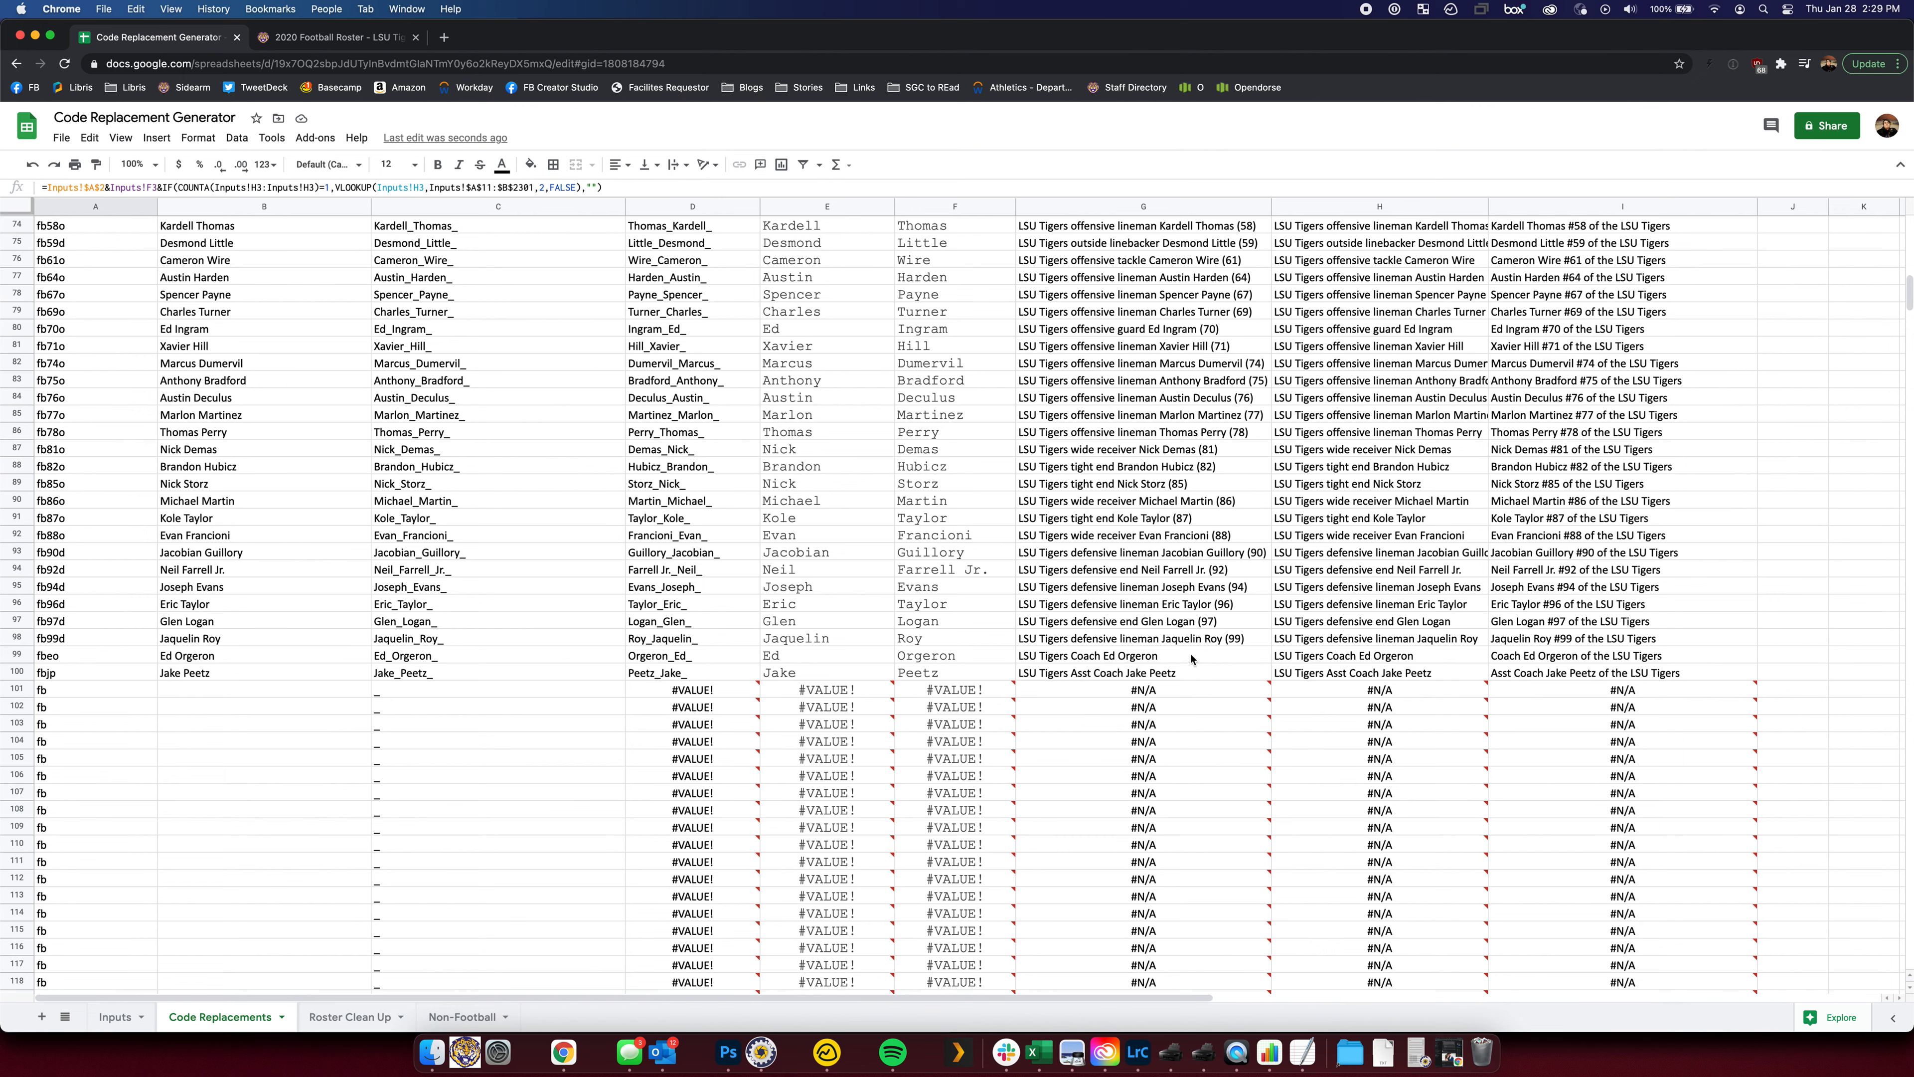
{"action": "left_click", "coordinate": [115, 1017]}
{"action": "scroll", "coordinate": [144, 599], "scroll_direction": "up", "scroll_amount": 15}
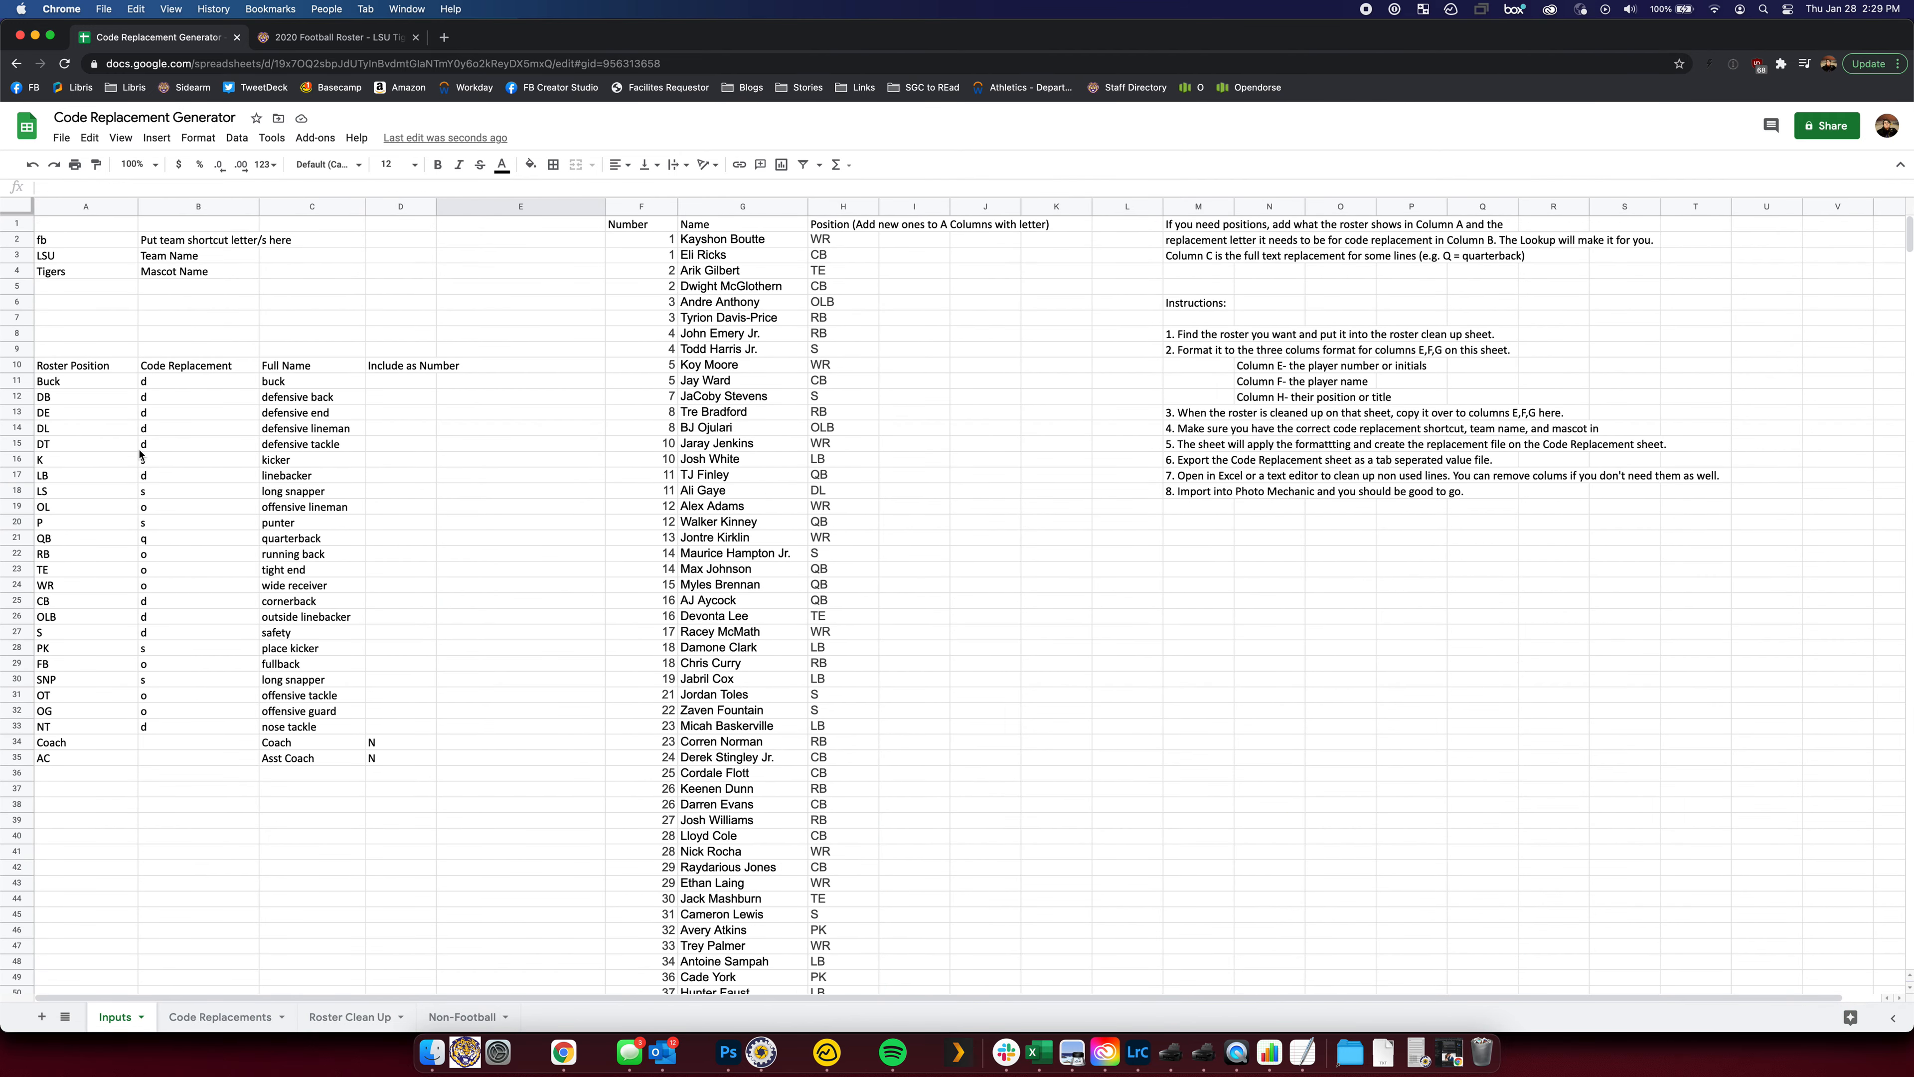
Enter code c in the Coach row's code replacement cell of the position table
{"action": "left_click", "coordinate": [93, 745]}
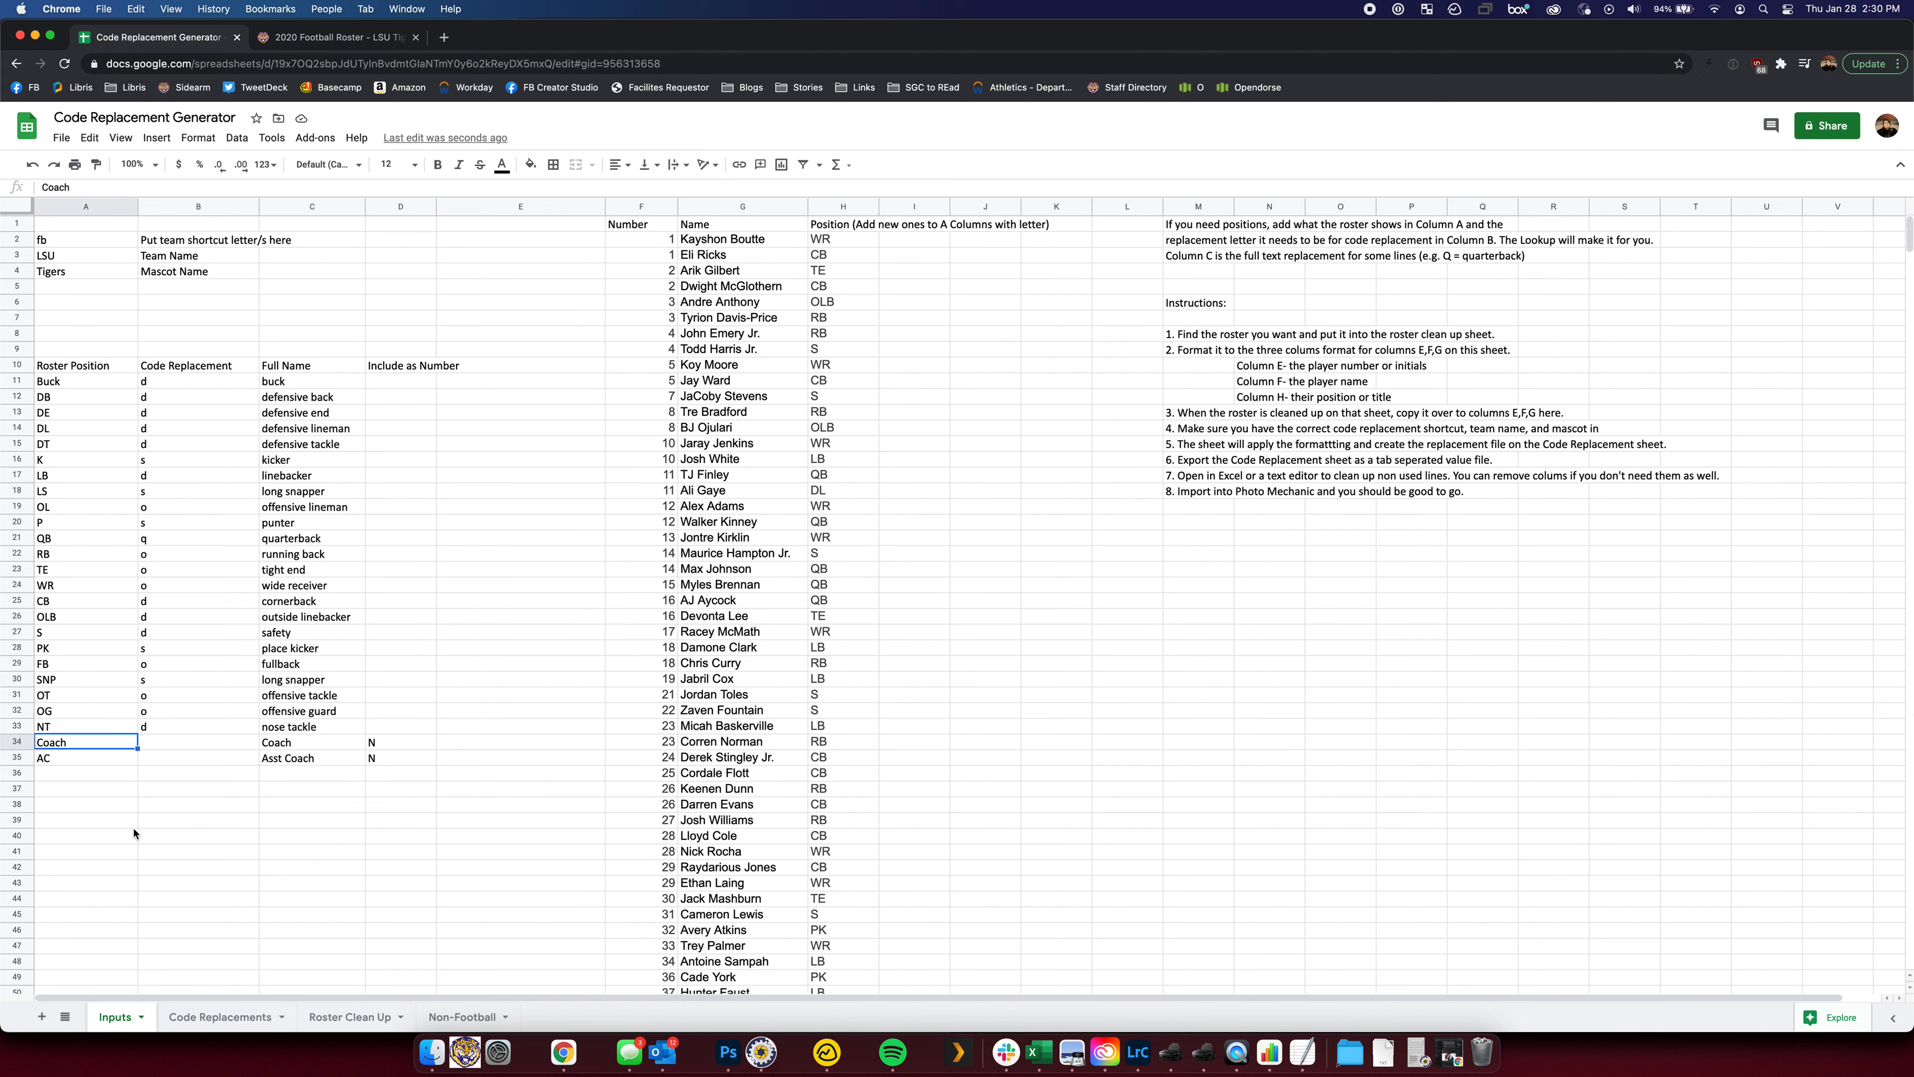
{"action": "left_click", "coordinate": [158, 741]}
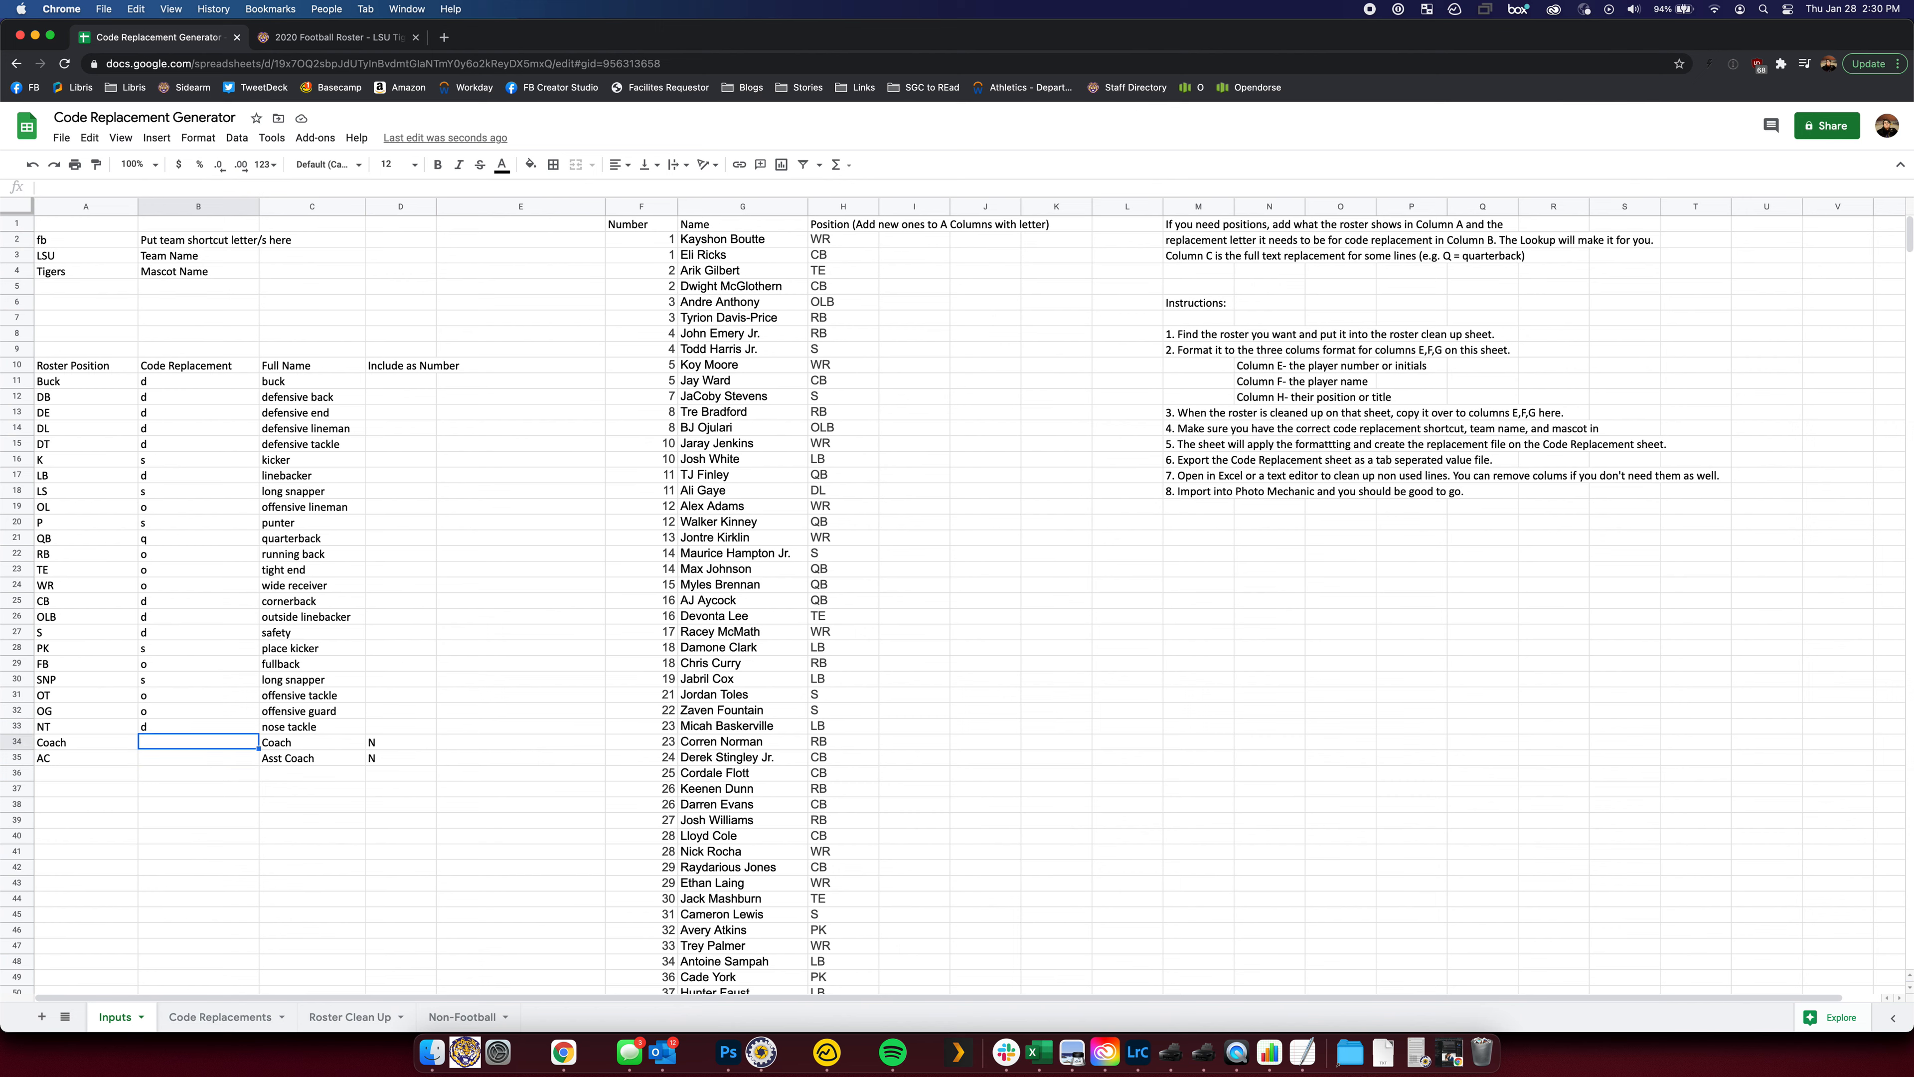
{"action": "key", "text": "Down"}
{"action": "key", "text": "Up"}
{"action": "key", "text": "Down"}
{"action": "key", "text": "Up"}
{"action": "key", "text": "Down"}
{"action": "key", "text": "Up"}
{"action": "type", "text": "c"}
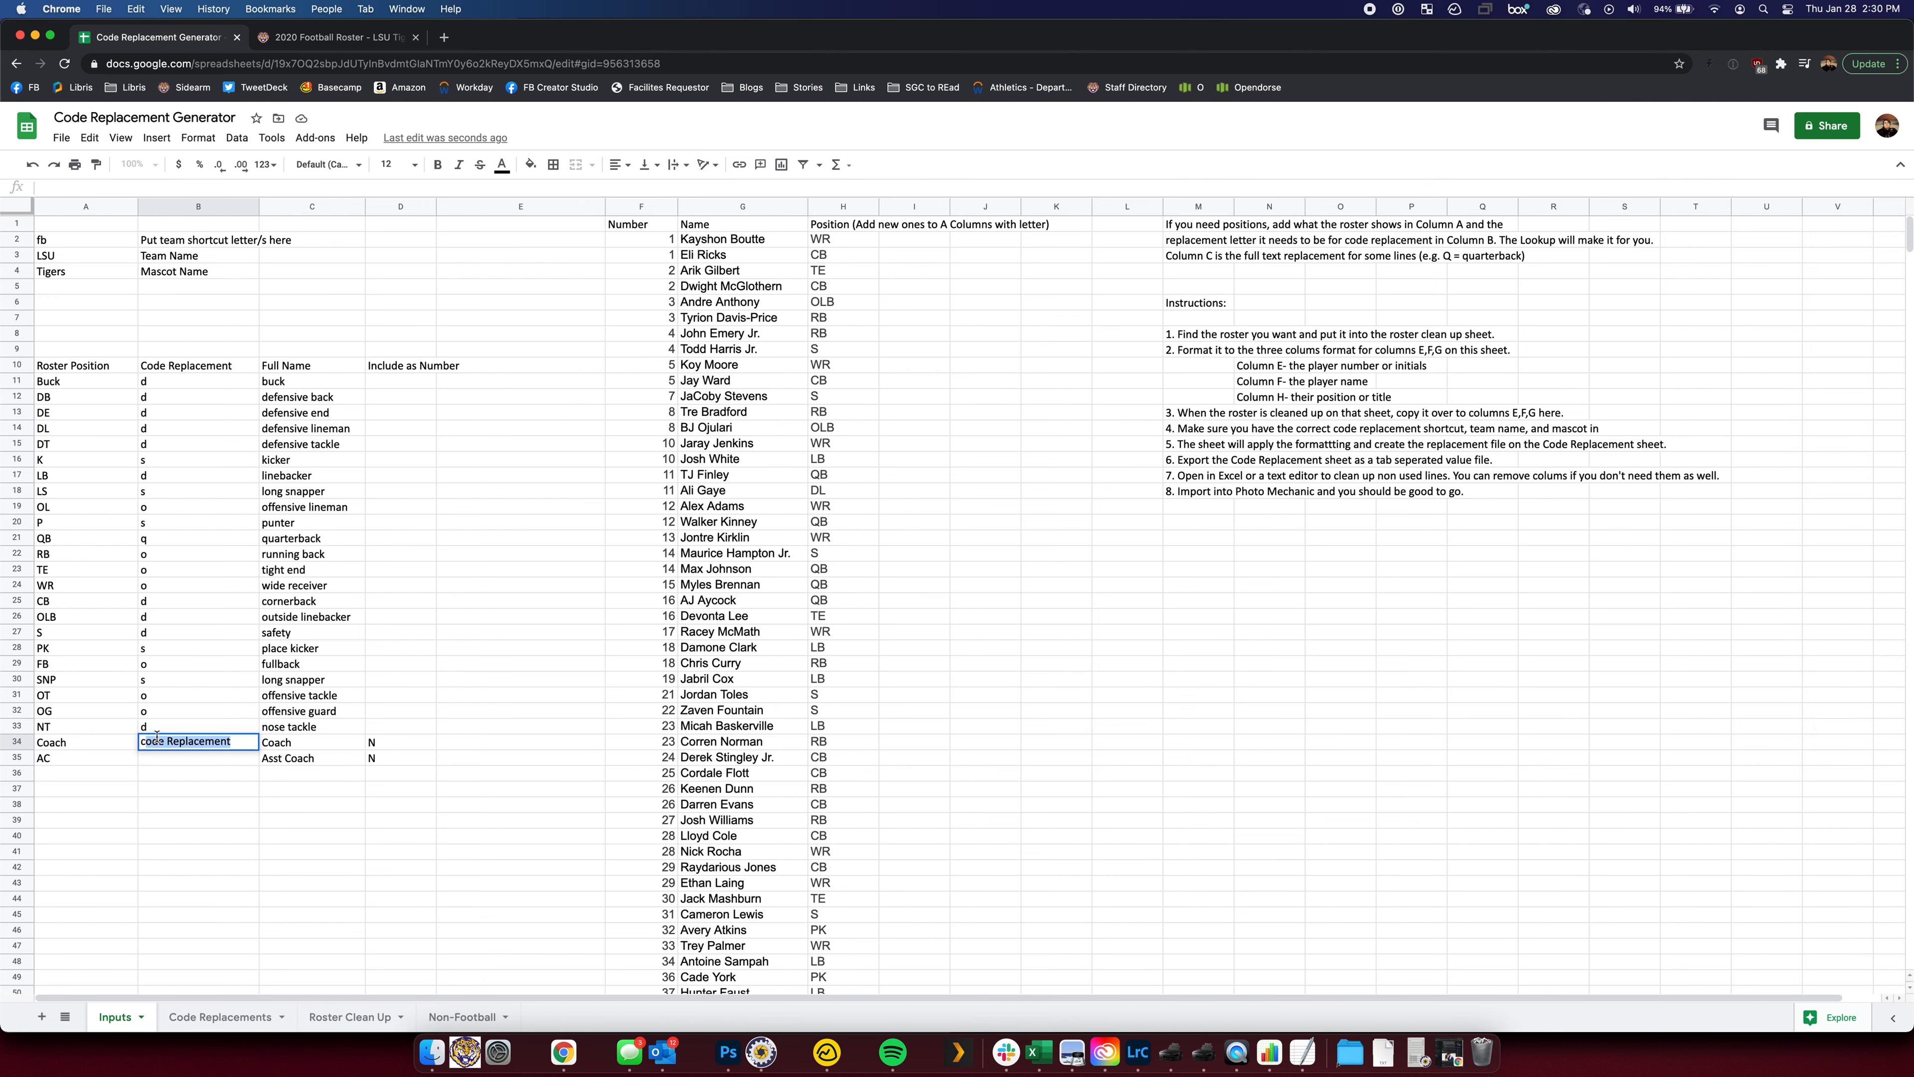
{"action": "key", "text": "Return"}
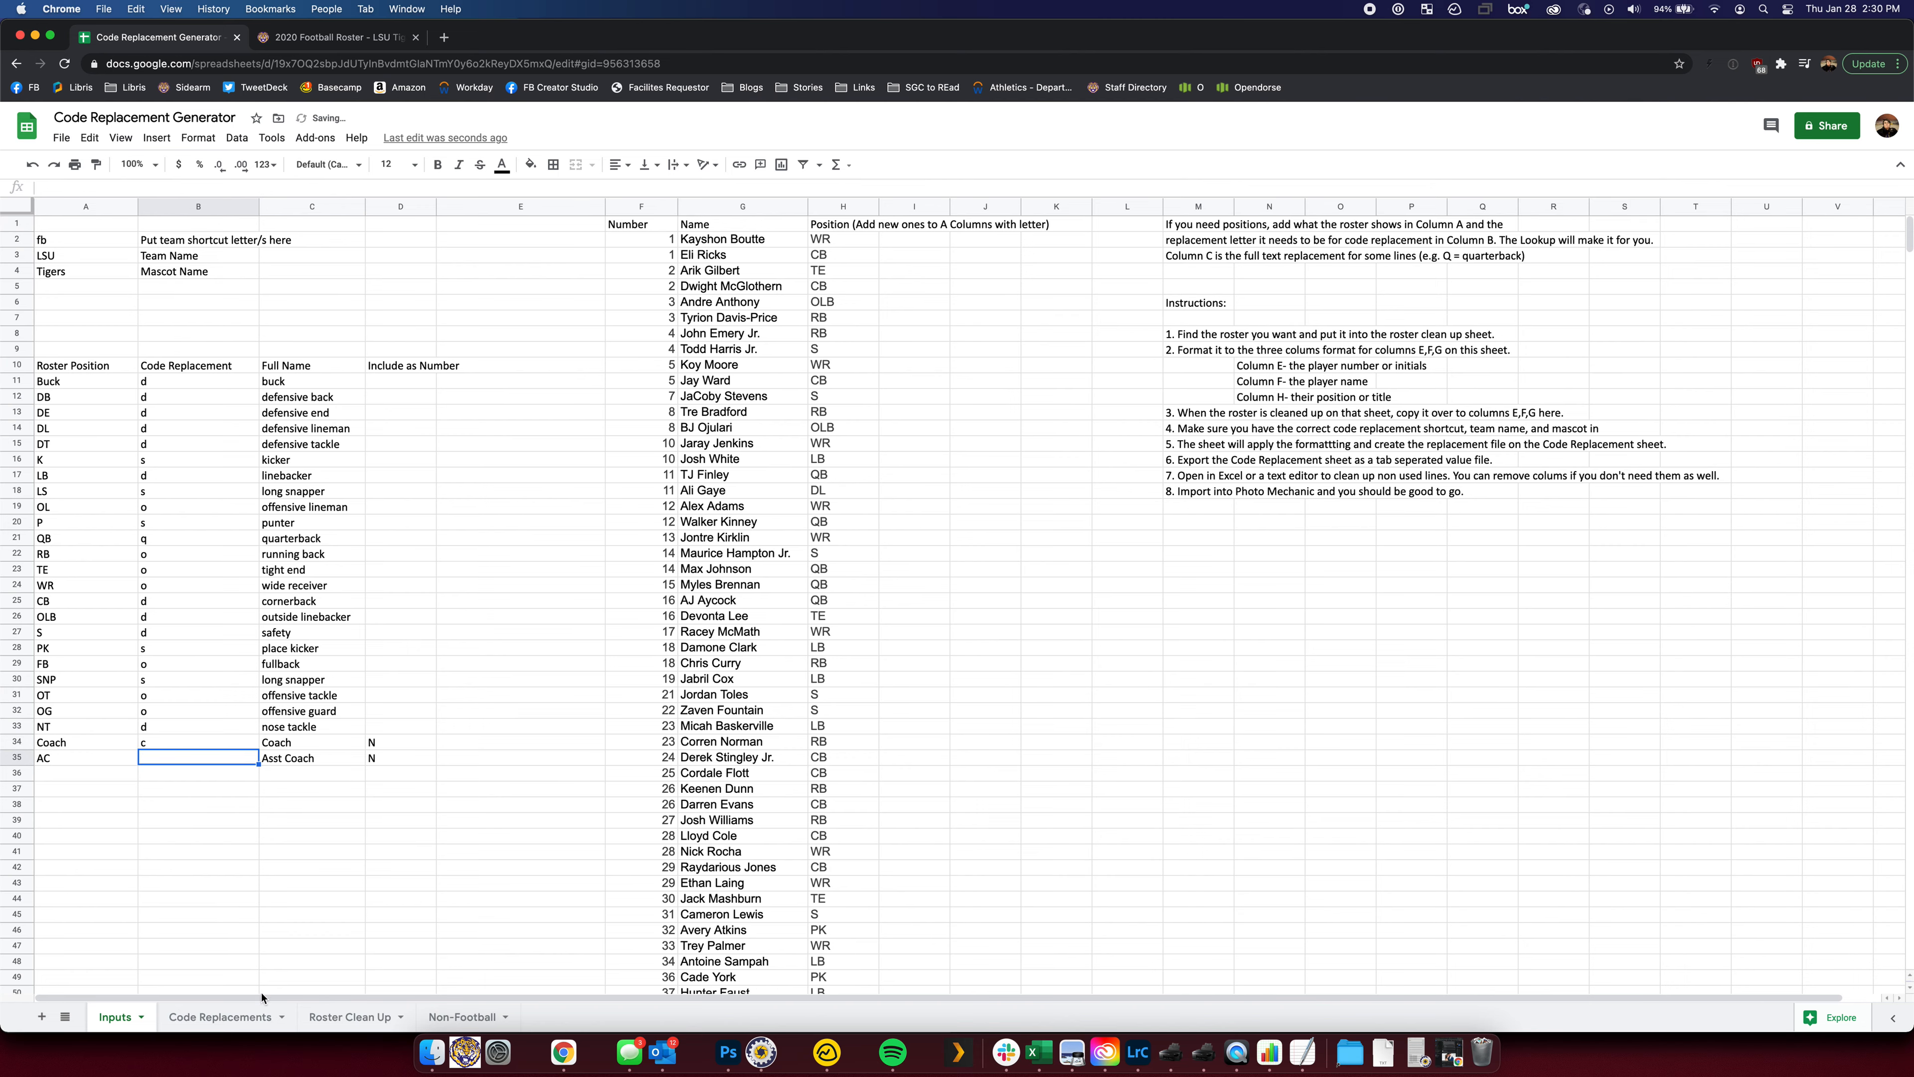
After checking Code Replacements, clear the c code from the Coach row and review the number flags
{"action": "left_click", "coordinate": [220, 1016]}
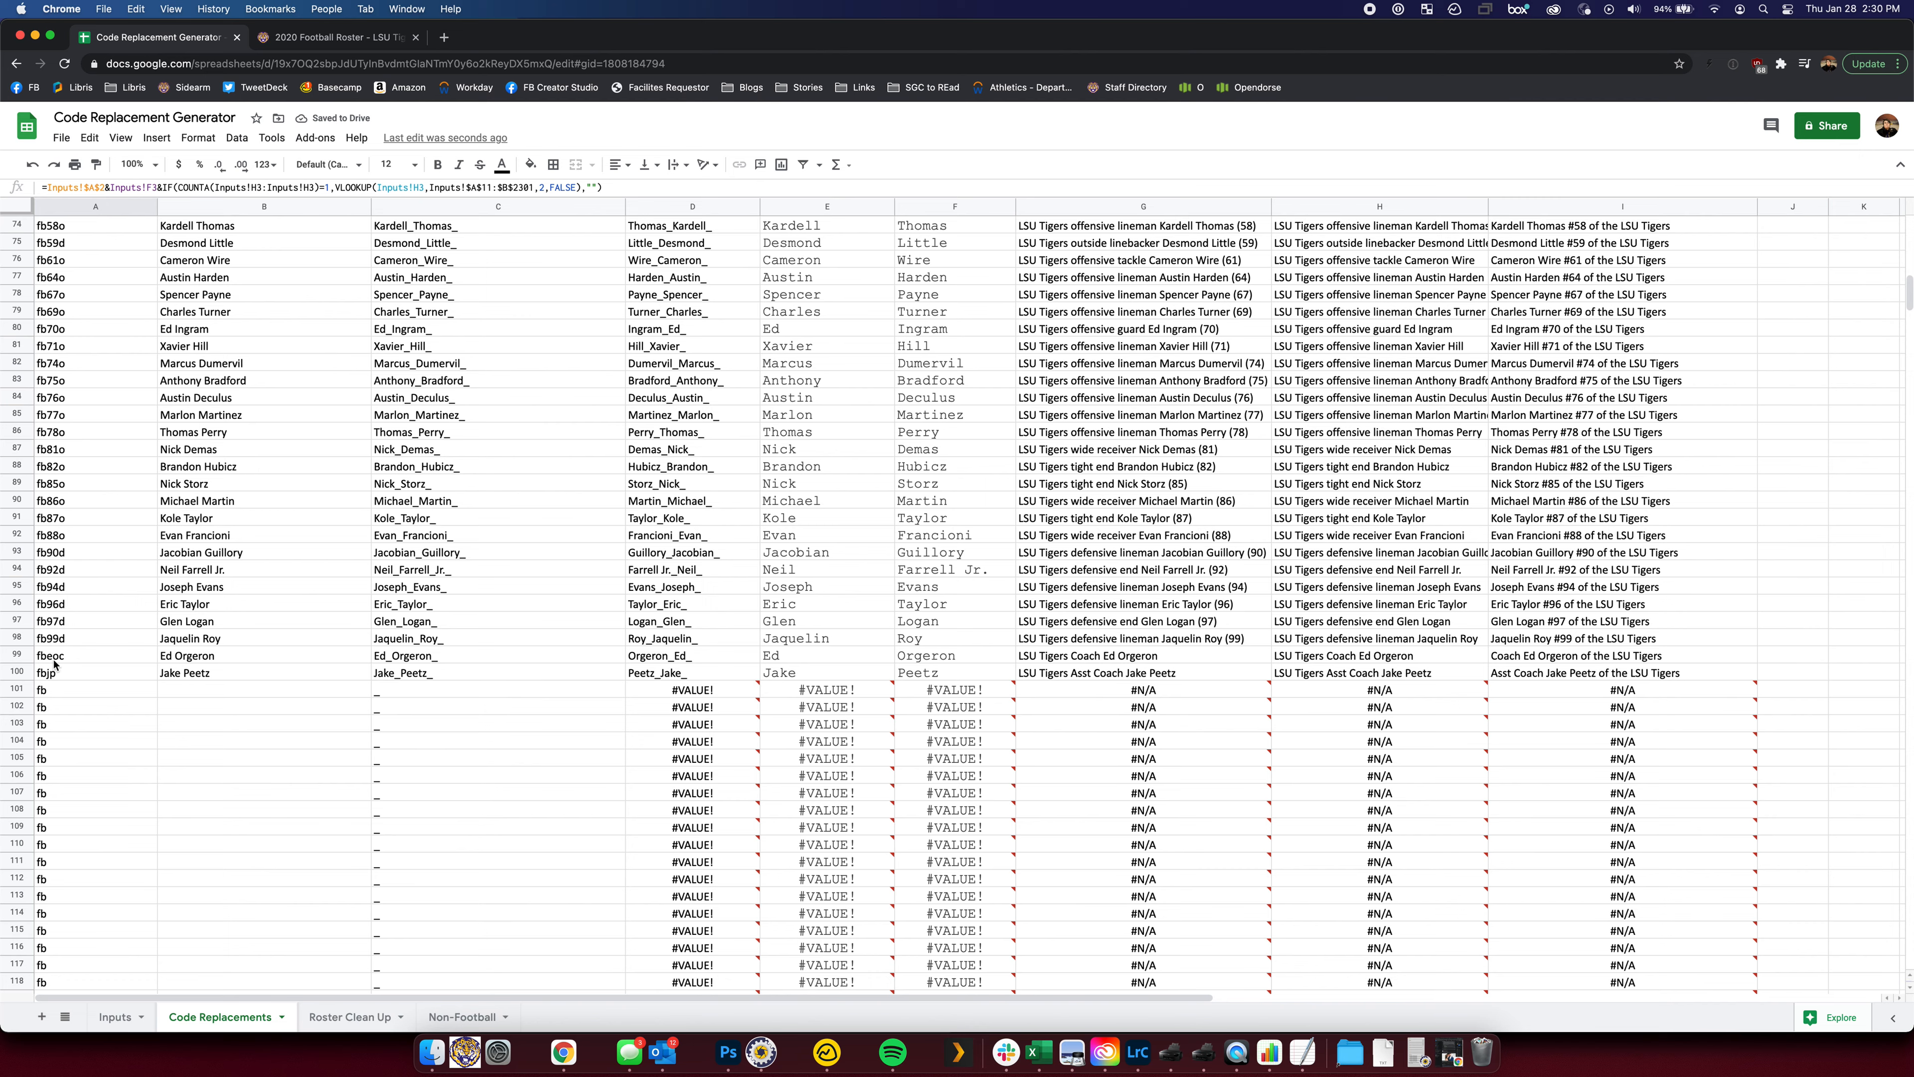
{"action": "left_click", "coordinate": [115, 1016]}
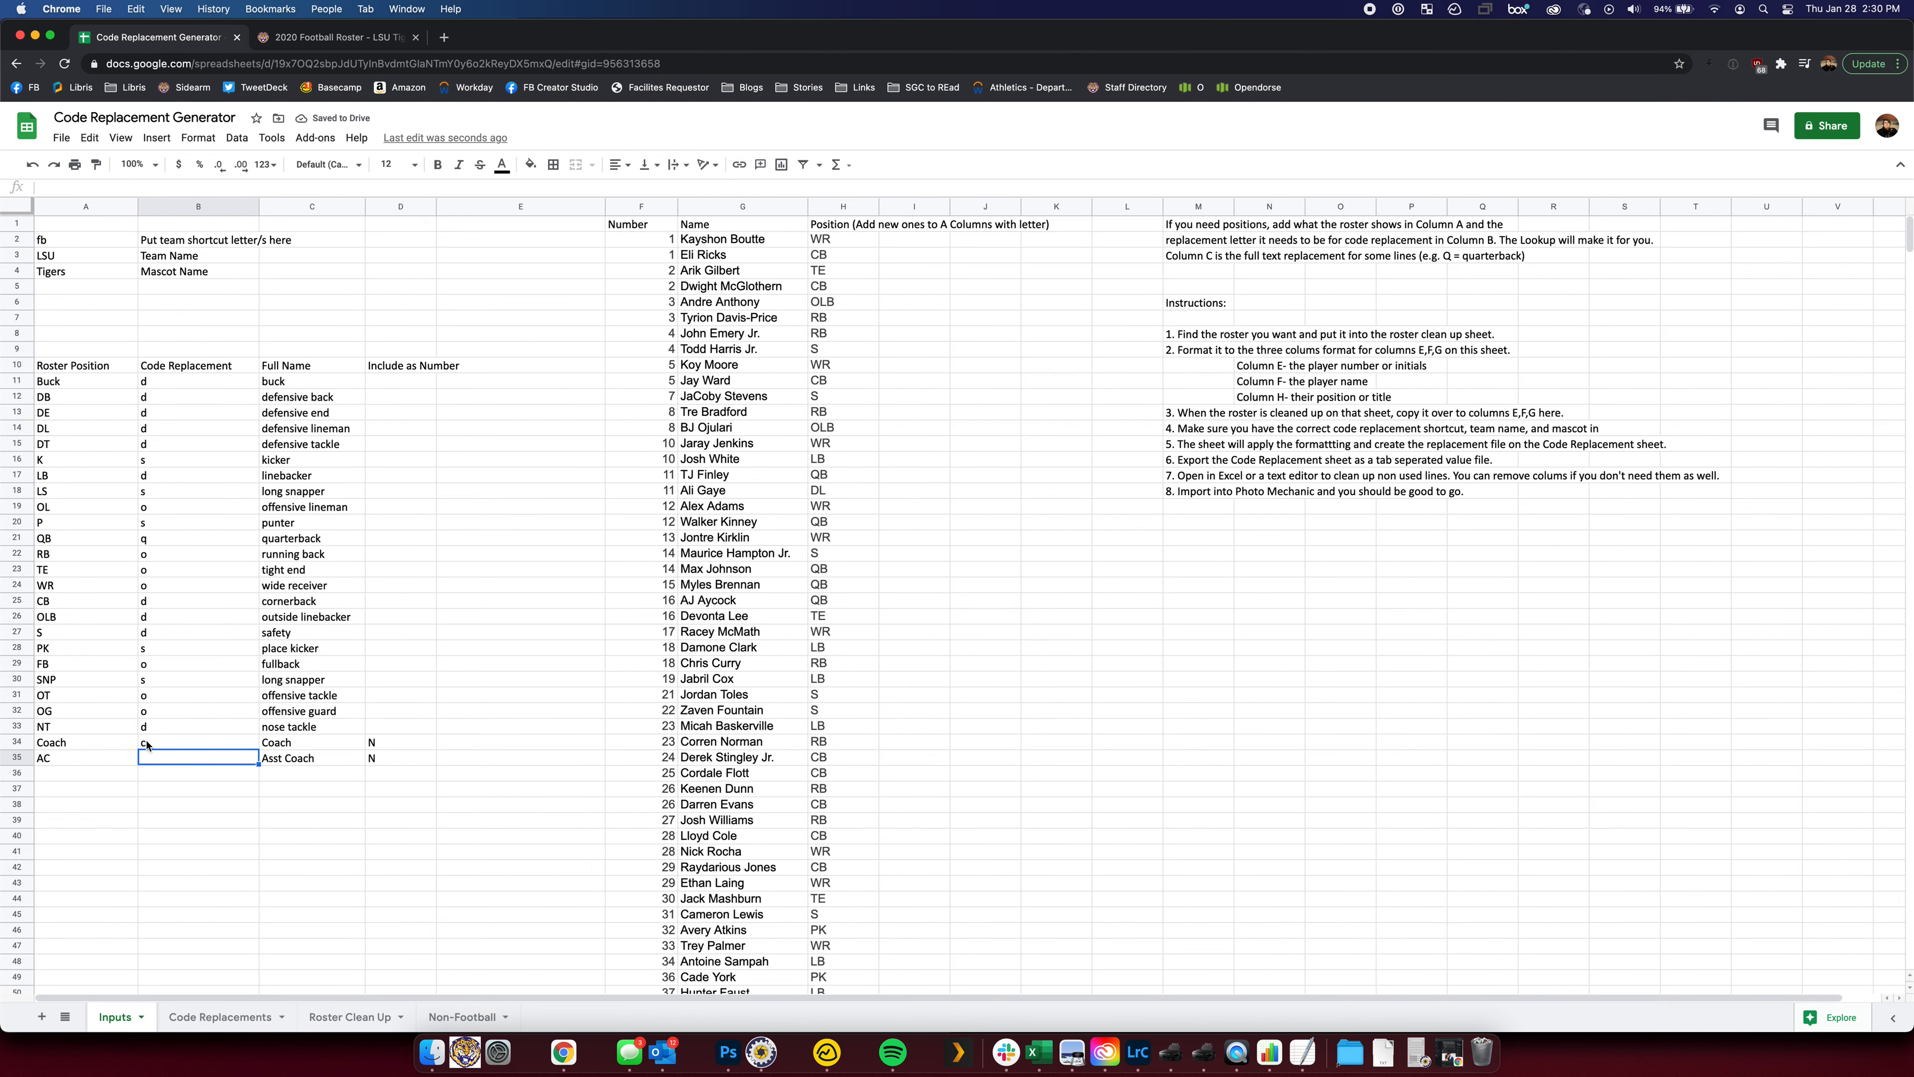
{"action": "left_click", "coordinate": [148, 743]}
{"action": "key", "text": "BackSpace"}
{"action": "key", "text": "Down"}
{"action": "key", "text": "Right"}
{"action": "key", "text": "Up"}
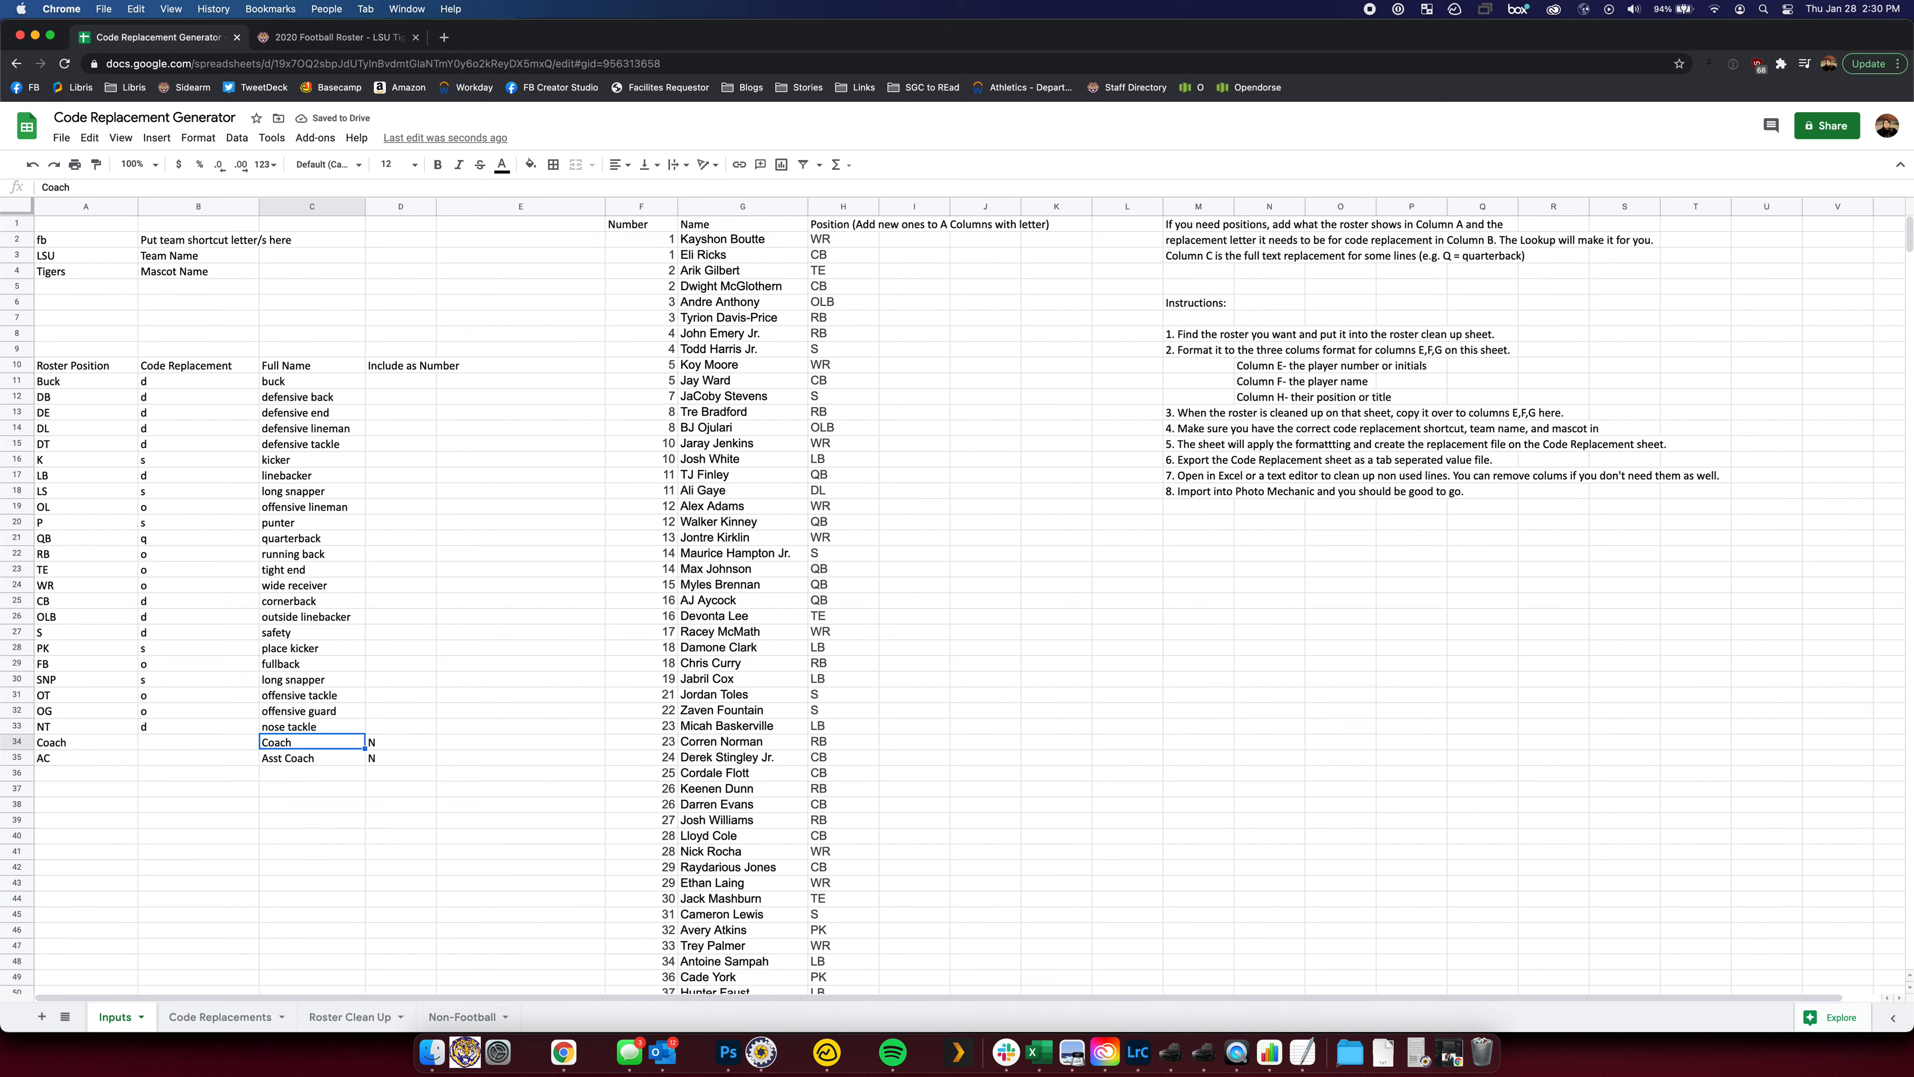
{"action": "key", "text": "Right"}
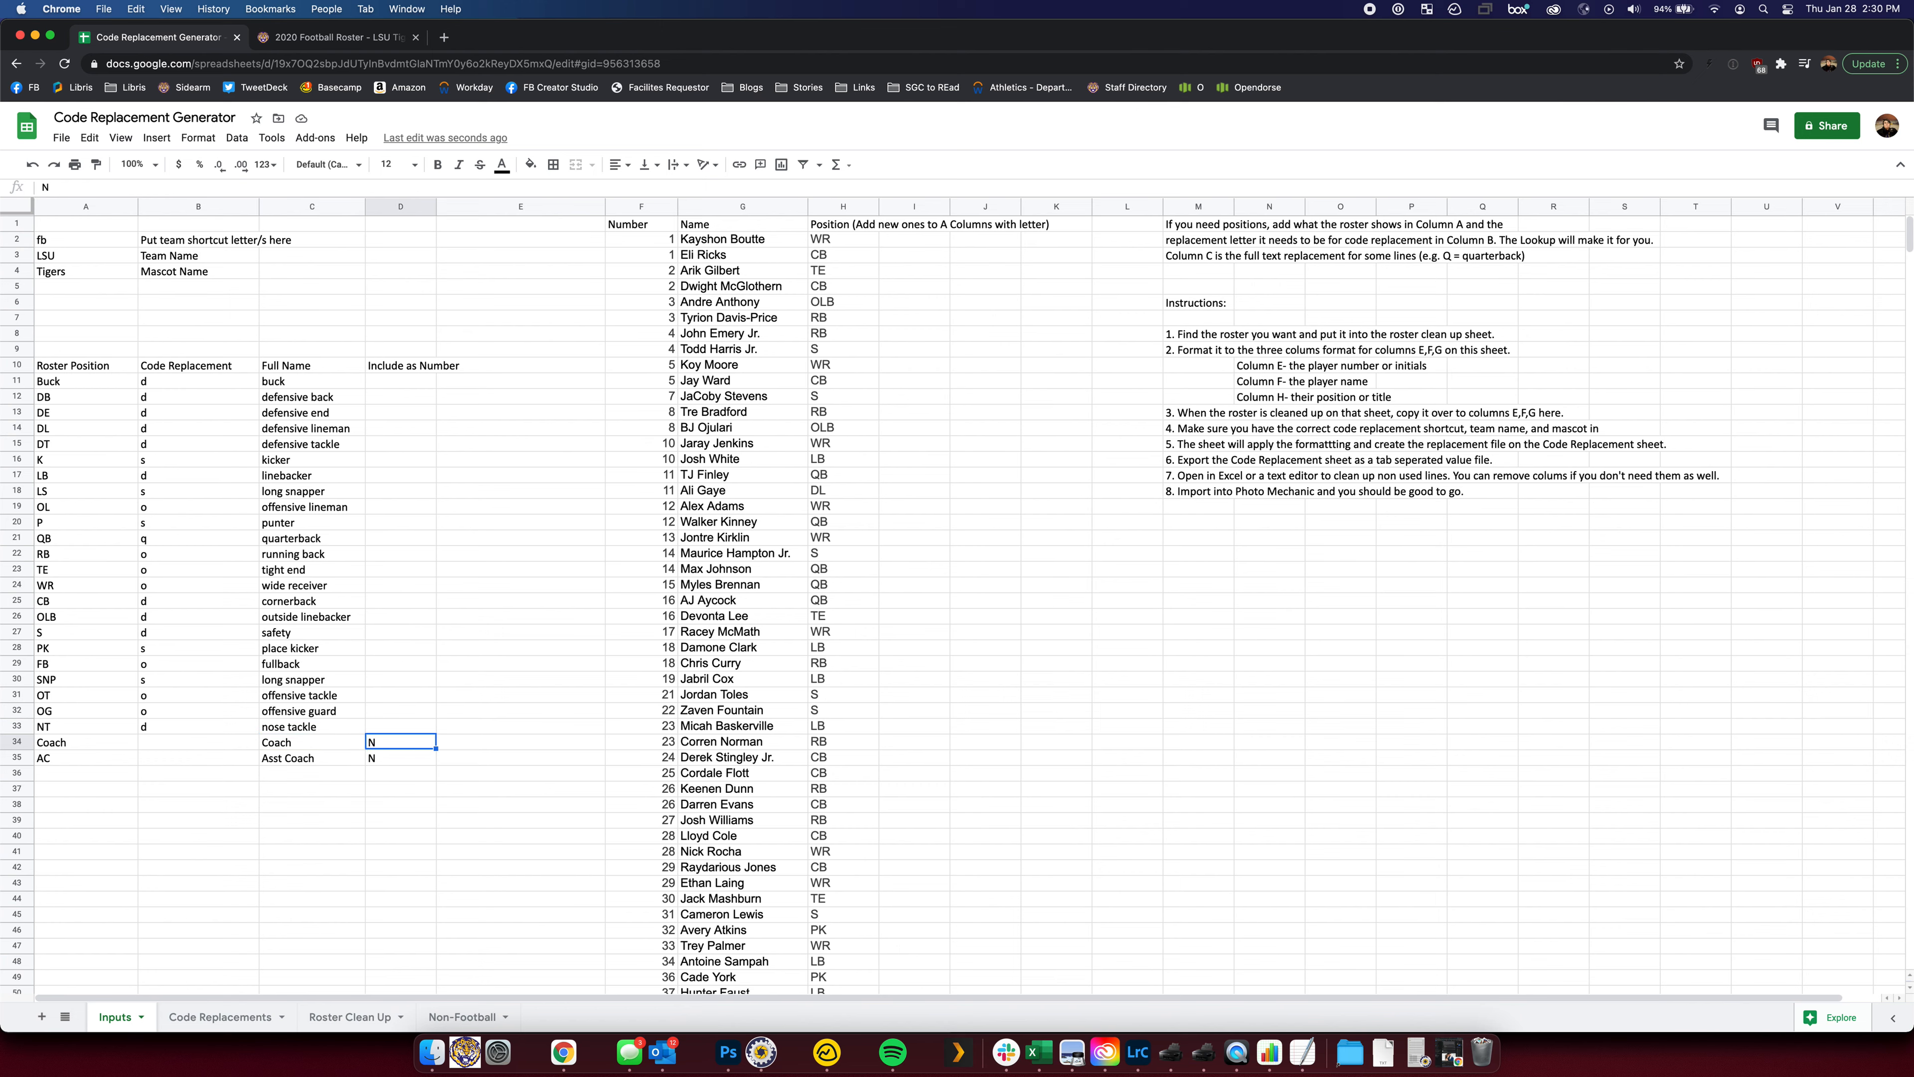
{"action": "key", "text": "Down"}
{"action": "key", "text": "Up"}
{"action": "key", "text": "Down"}
{"action": "key", "text": "Up"}
{"action": "key", "text": "Down"}
{"action": "key", "text": "Down"}
{"action": "key", "text": "Left"}
{"action": "key", "text": "Left"}
{"action": "key", "text": "Left"}
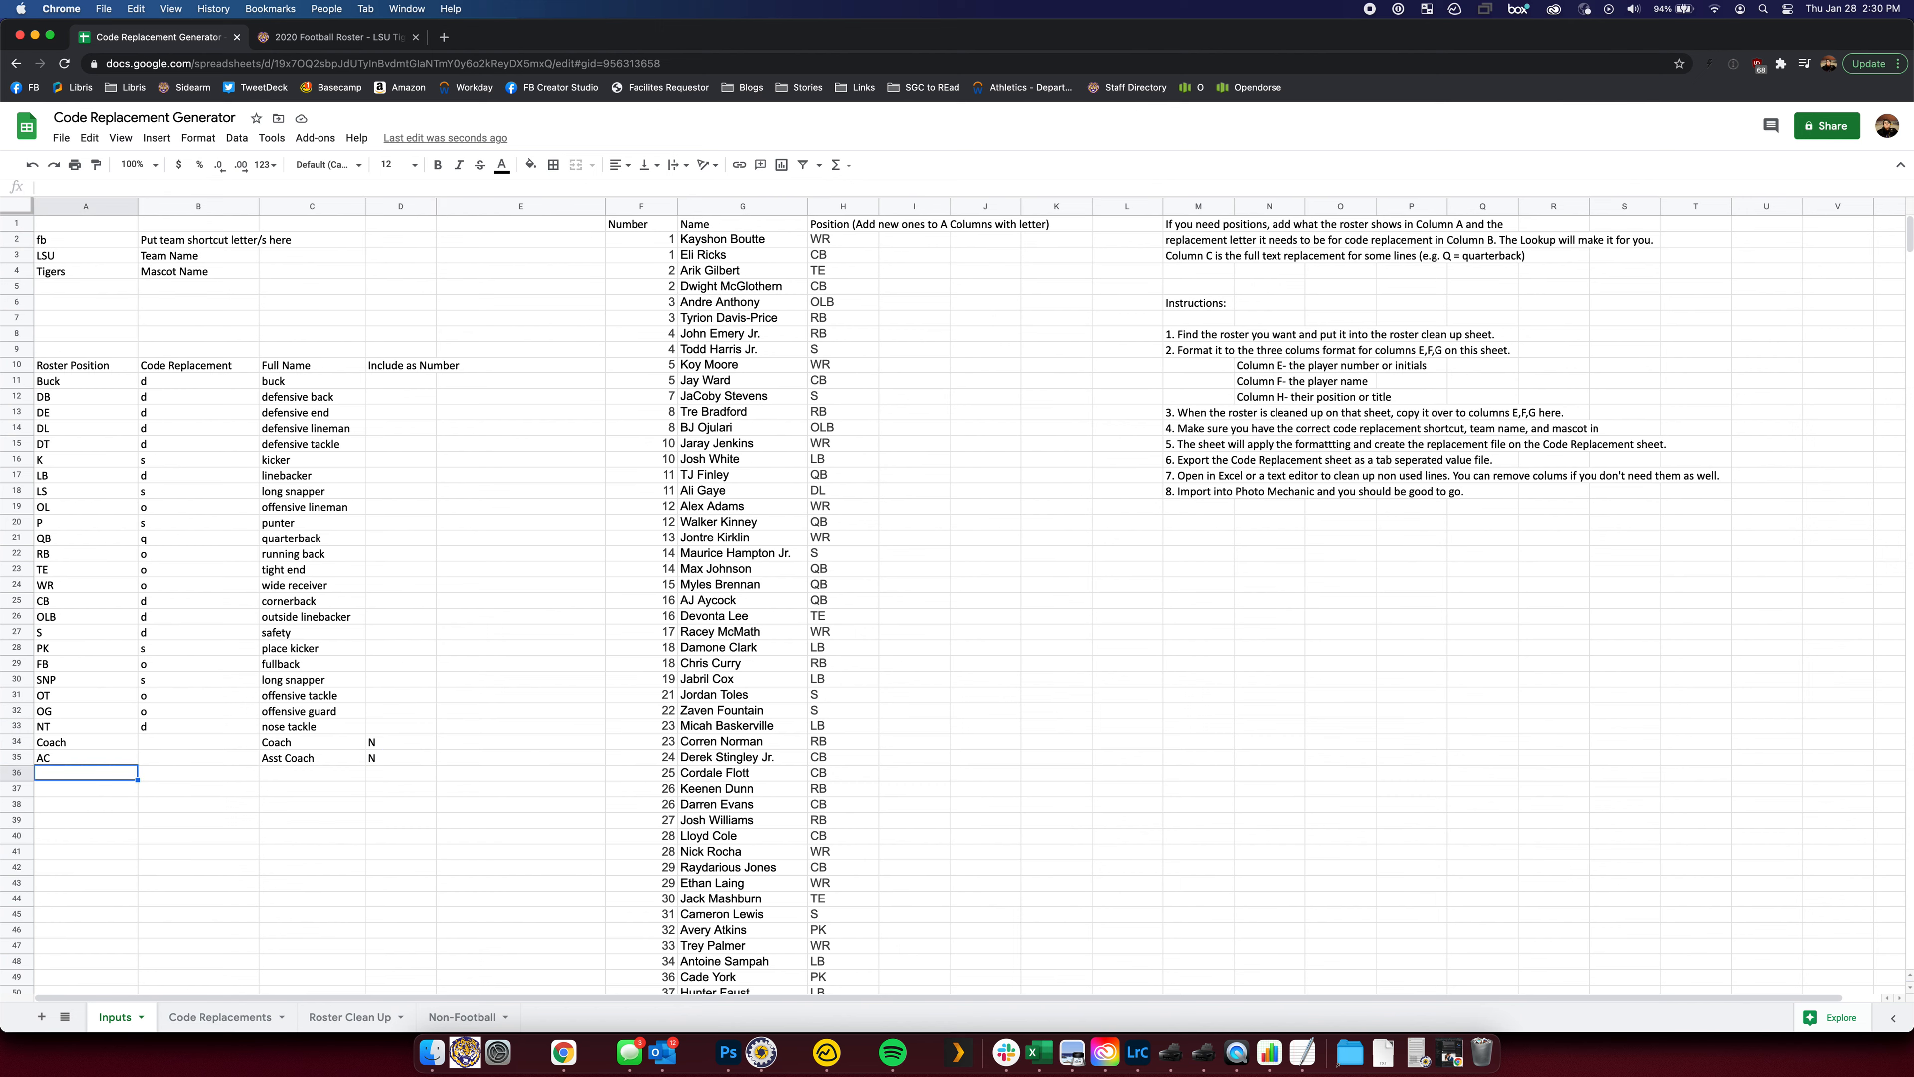
Add position HC with full name Head Coach to the position table
{"action": "type", "text": "HC"}
{"action": "key", "text": "Tab"}
{"action": "key", "text": "Tab"}
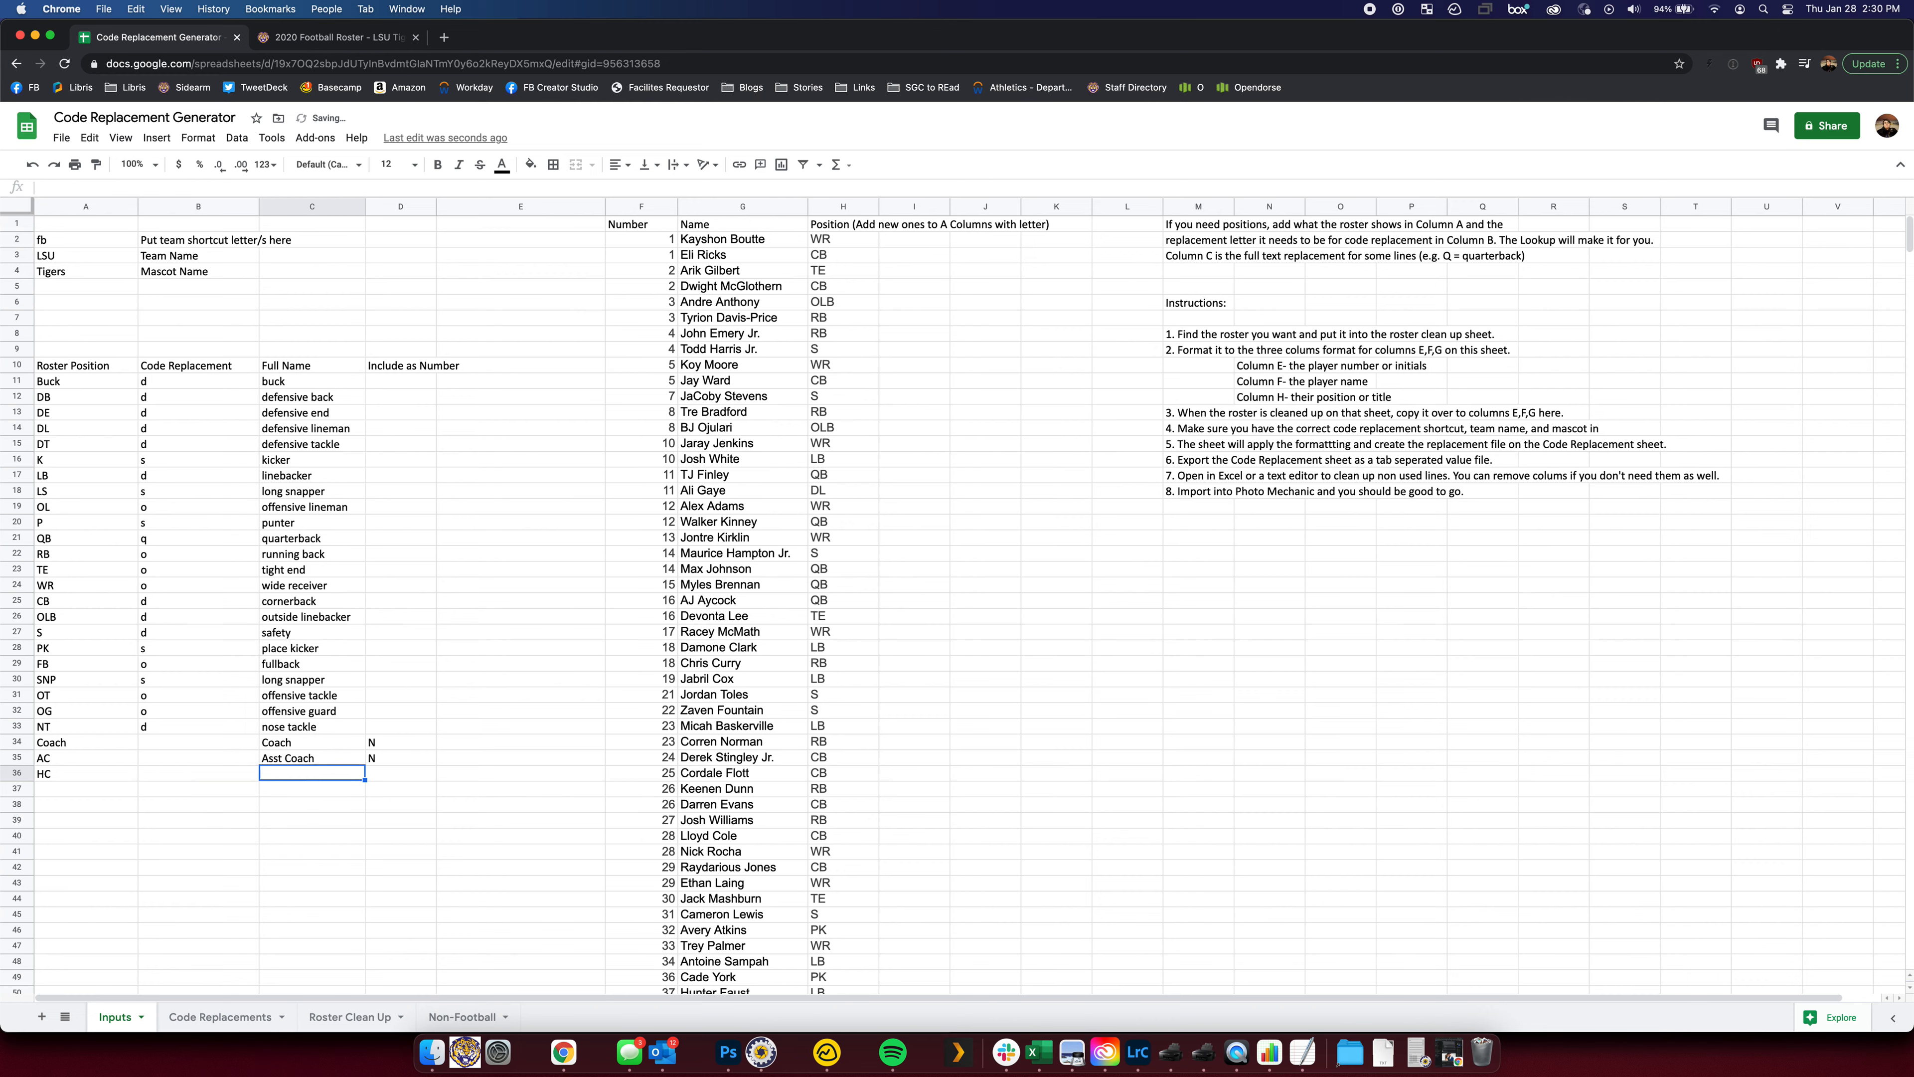
{"action": "type", "text": "Head Coach"}
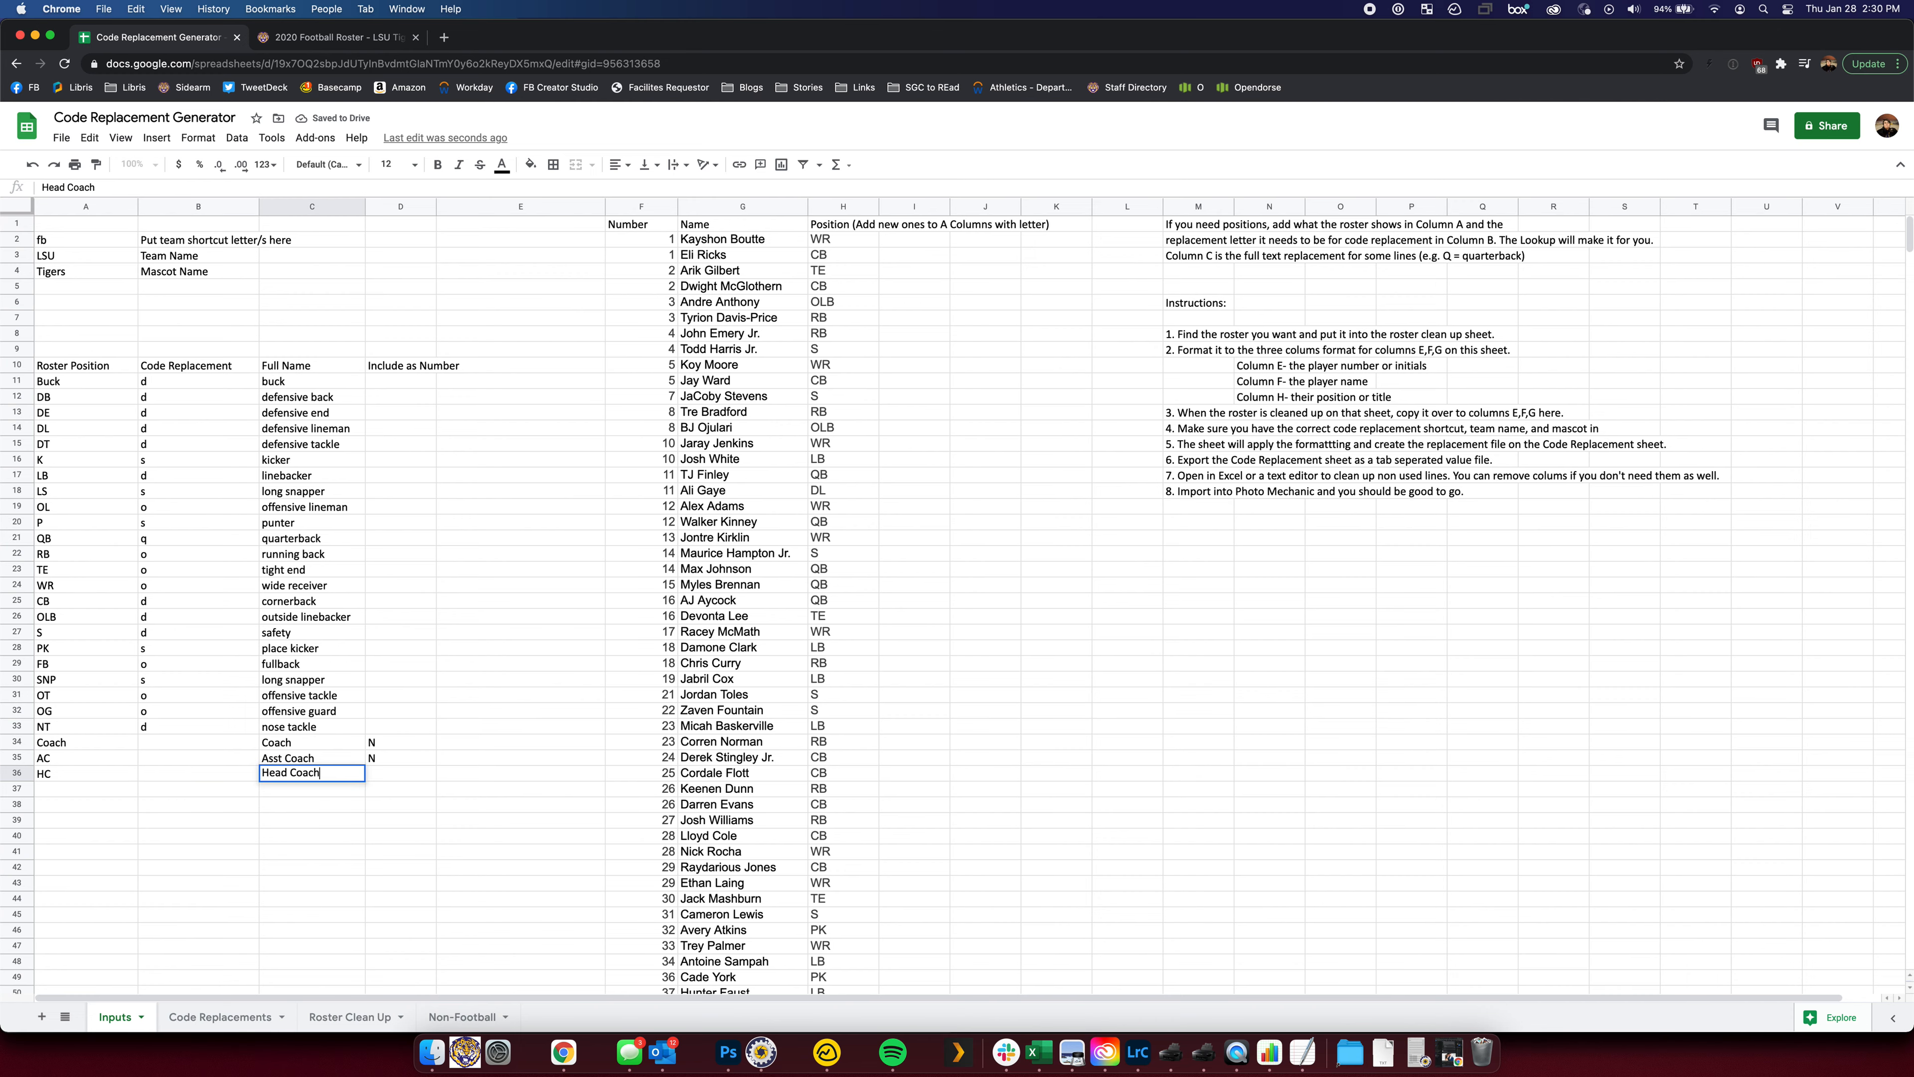
{"action": "scroll", "coordinate": [293, 778], "scroll_direction": "down", "scroll_amount": 4}
{"action": "scroll", "coordinate": [293, 778], "scroll_direction": "down", "scroll_amount": 8}
{"action": "key", "text": "Return"}
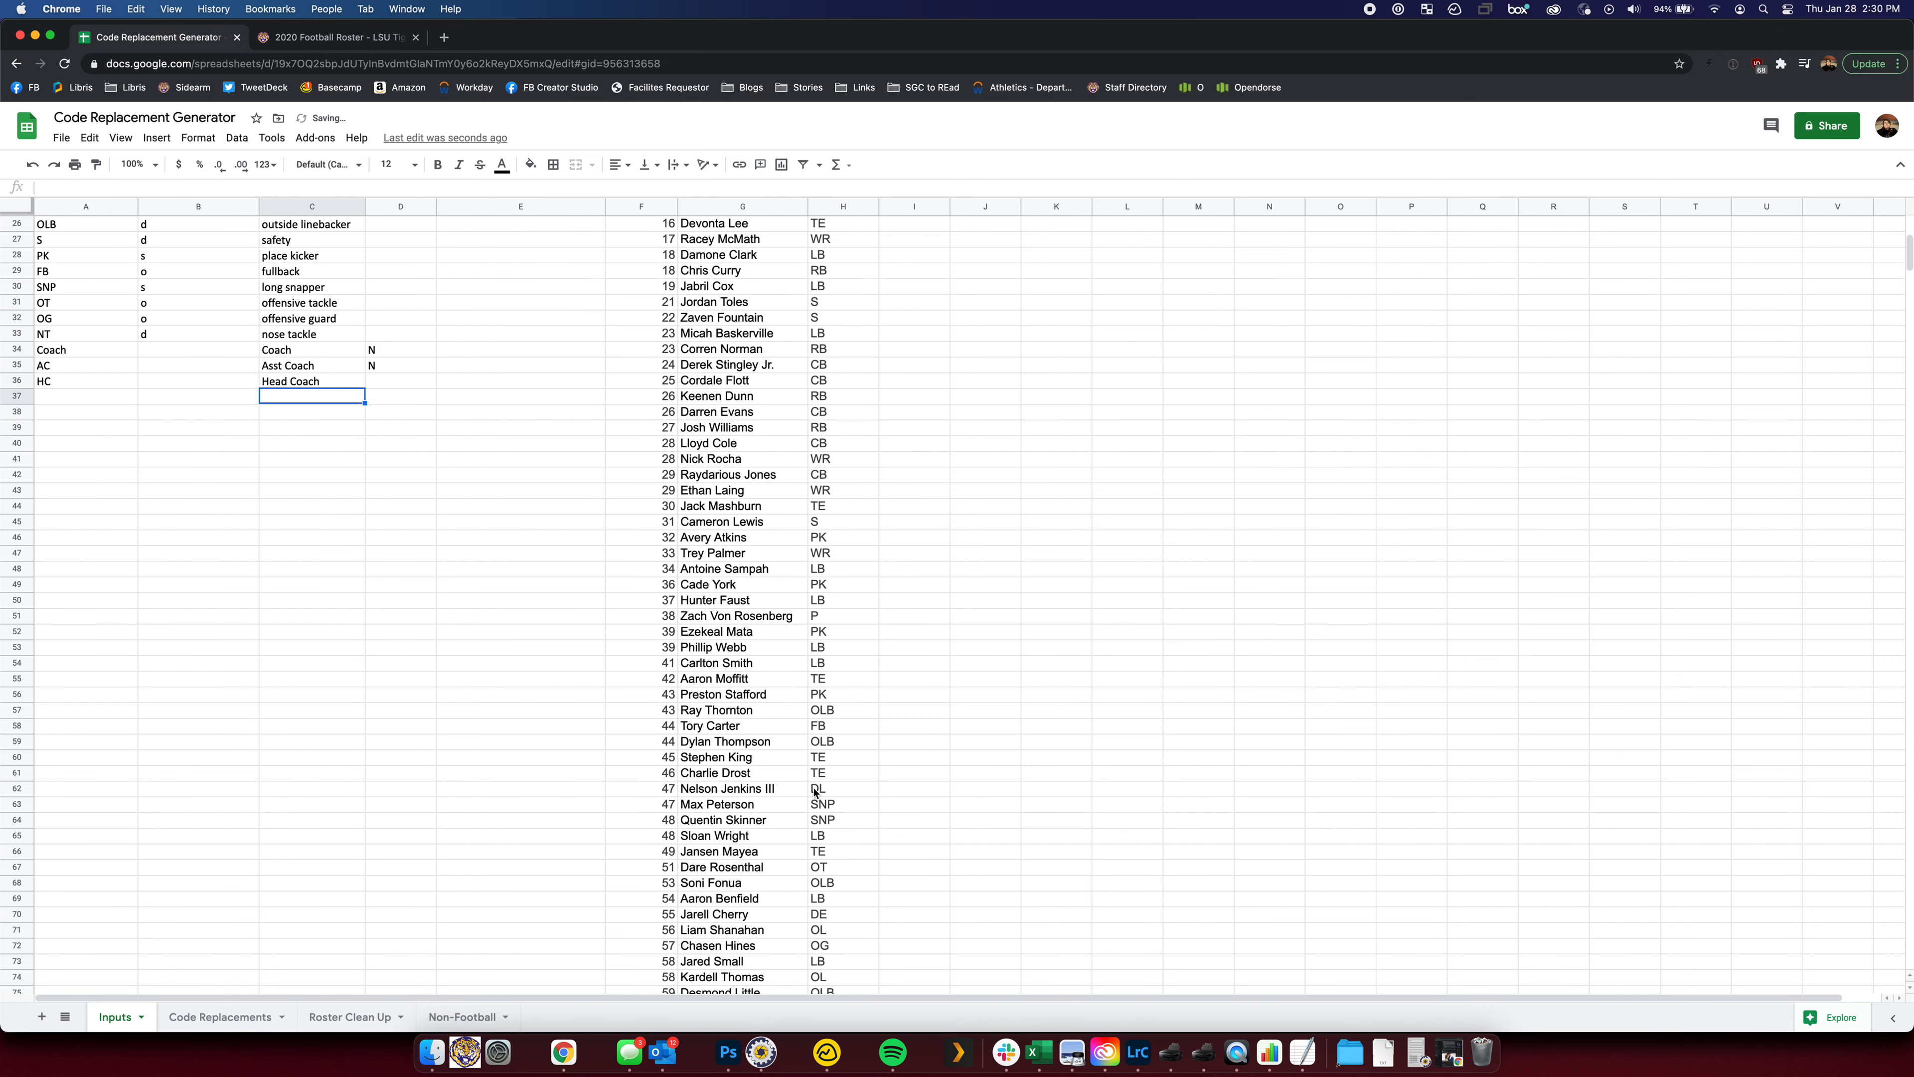
{"action": "scroll", "coordinate": [804, 785], "scroll_direction": "down", "scroll_amount": 10}
{"action": "scroll", "coordinate": [804, 785], "scroll_direction": "down", "scroll_amount": 7}
Set row 99's position to HC in H99 and inspect its generated caption on Code Replacements
{"action": "left_click", "coordinate": [834, 729]}
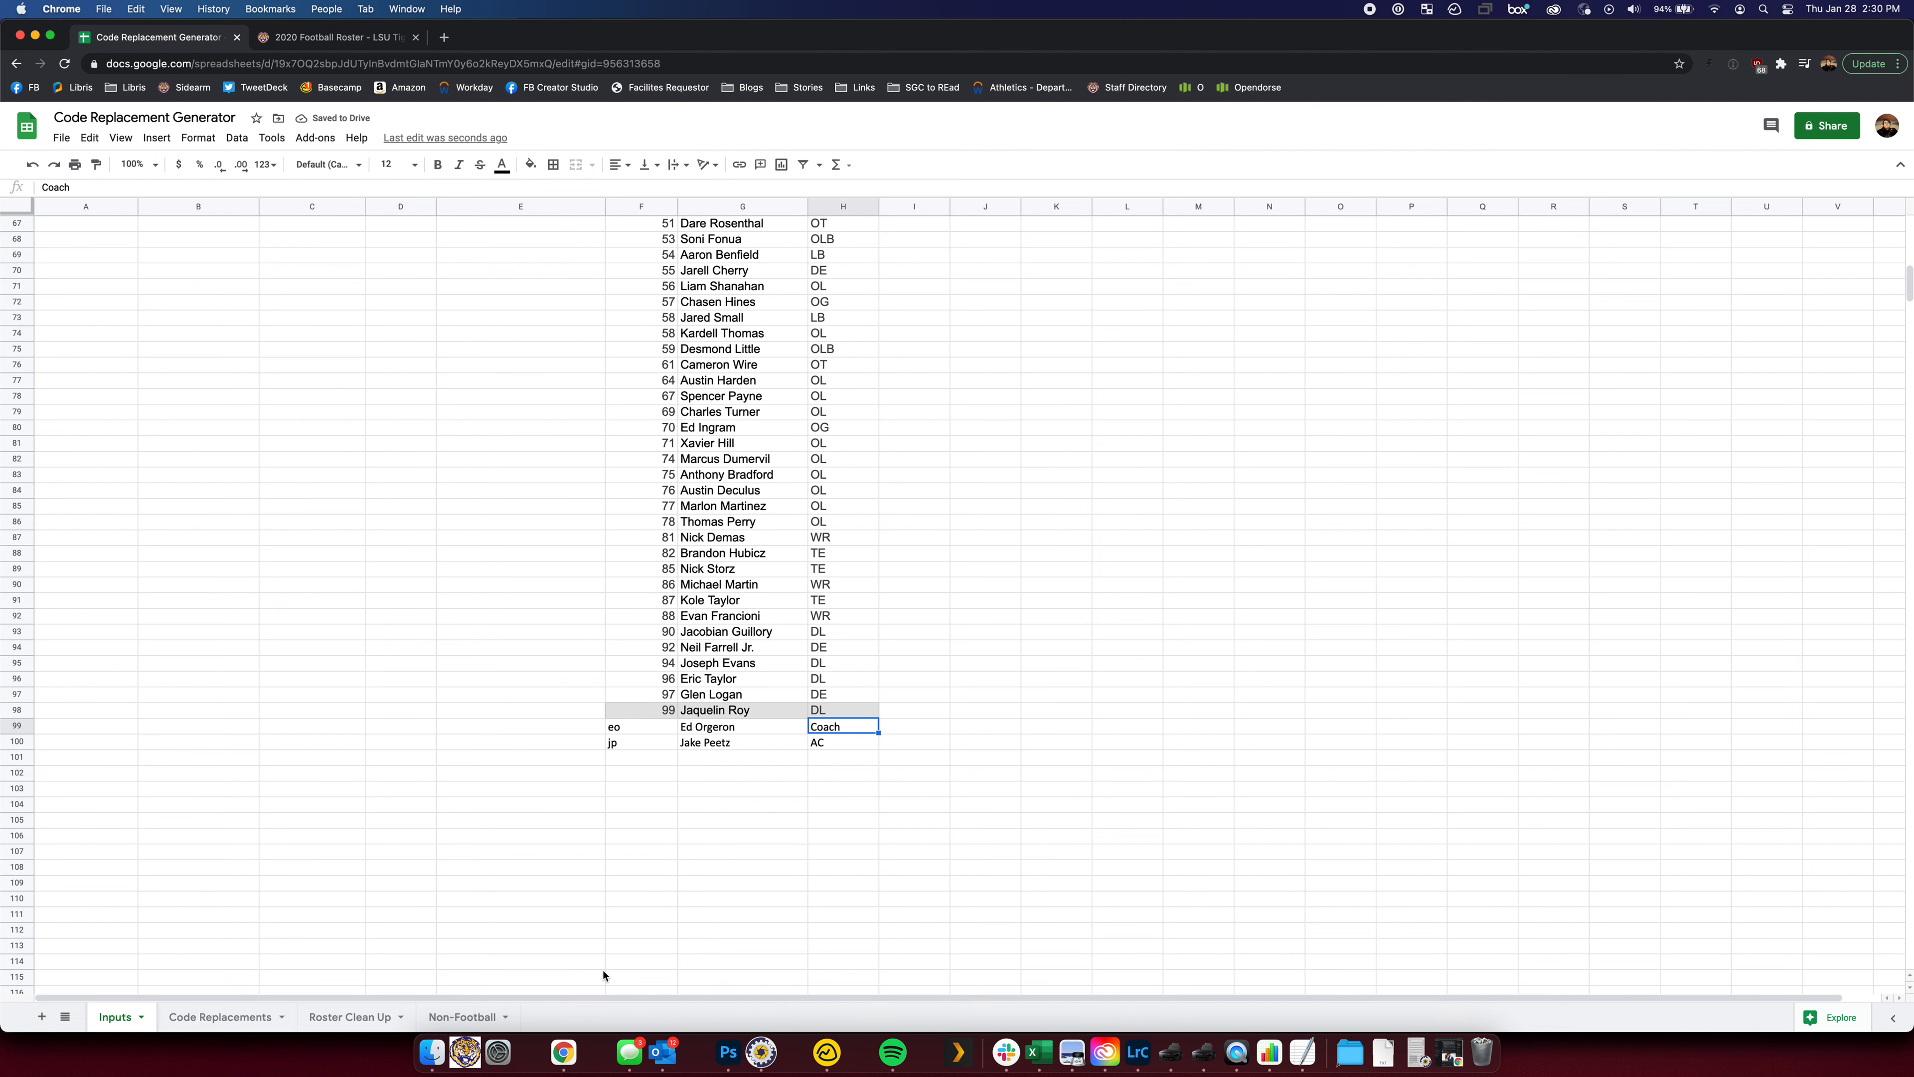
{"action": "type", "text": "HC"}
{"action": "key", "text": "Return"}
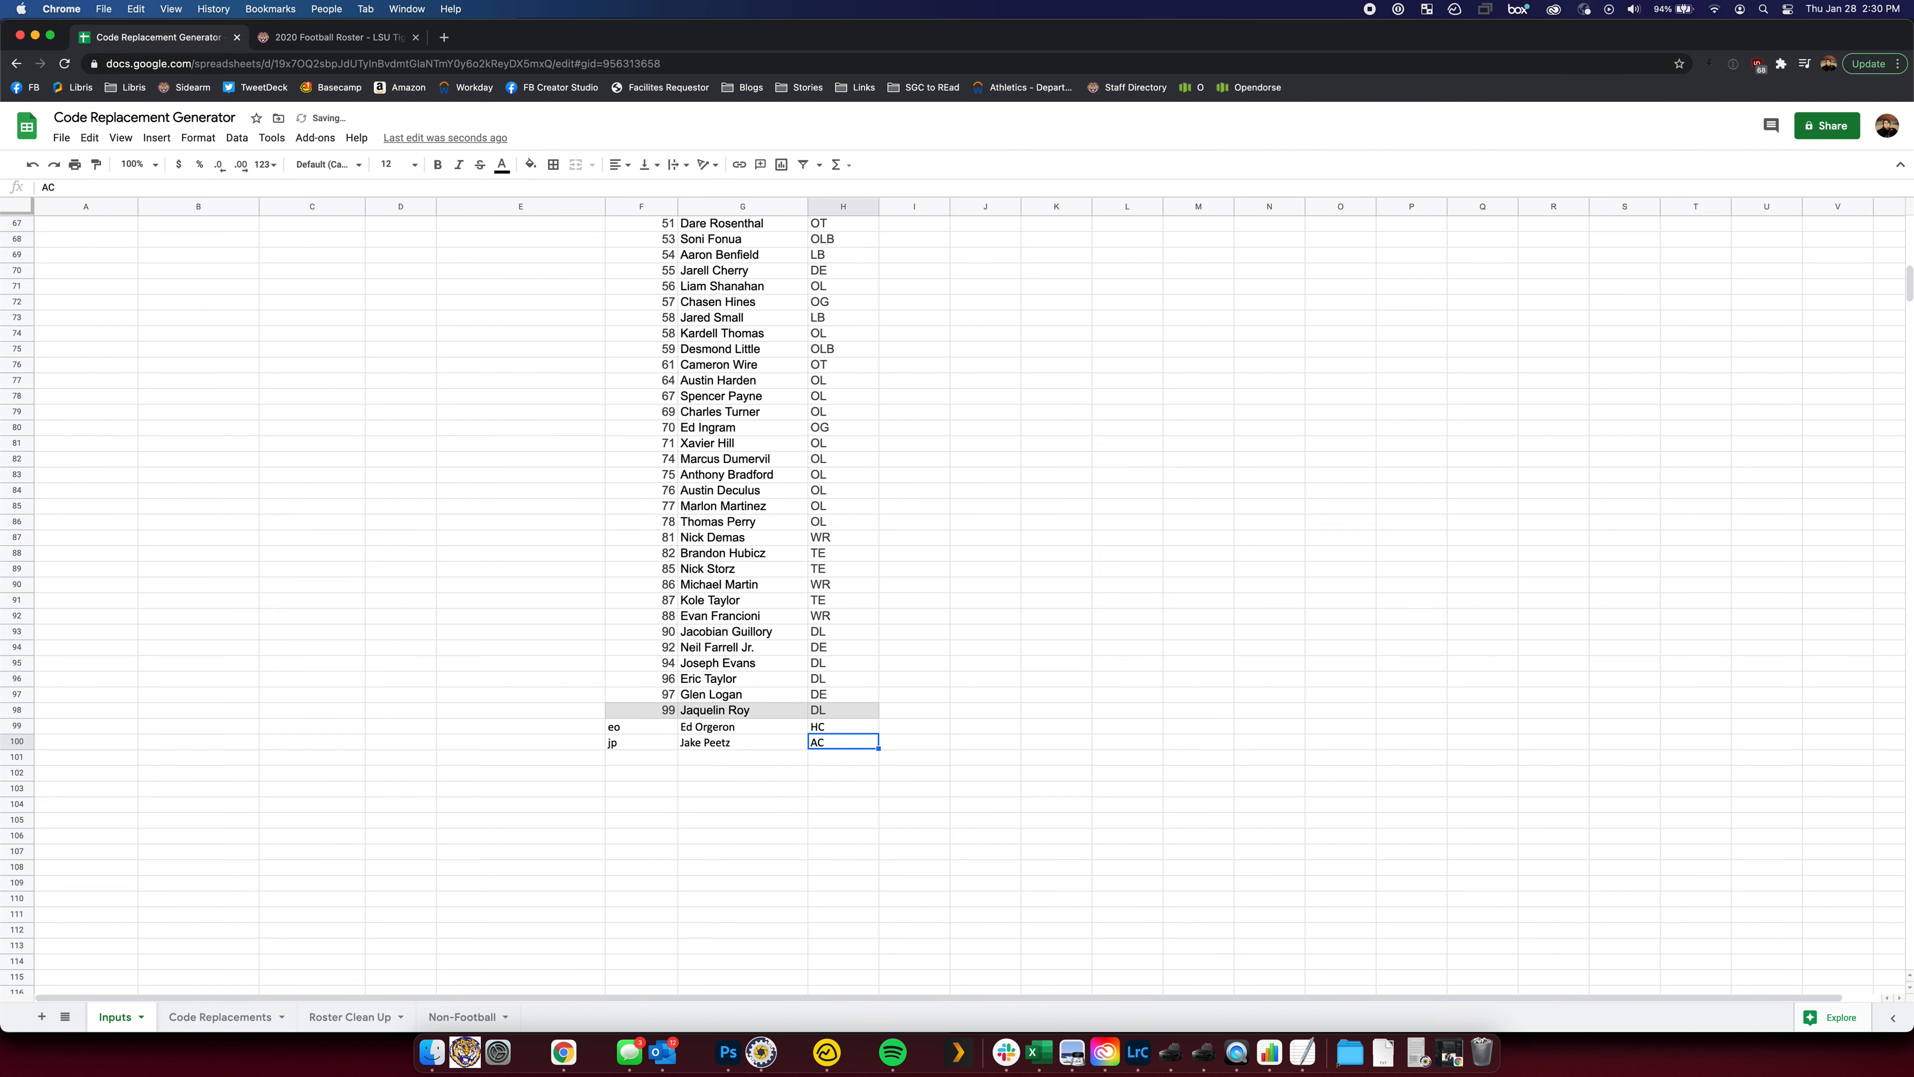
{"action": "left_click", "coordinate": [220, 1016]}
{"action": "mouse_move", "coordinate": [829, 721]}
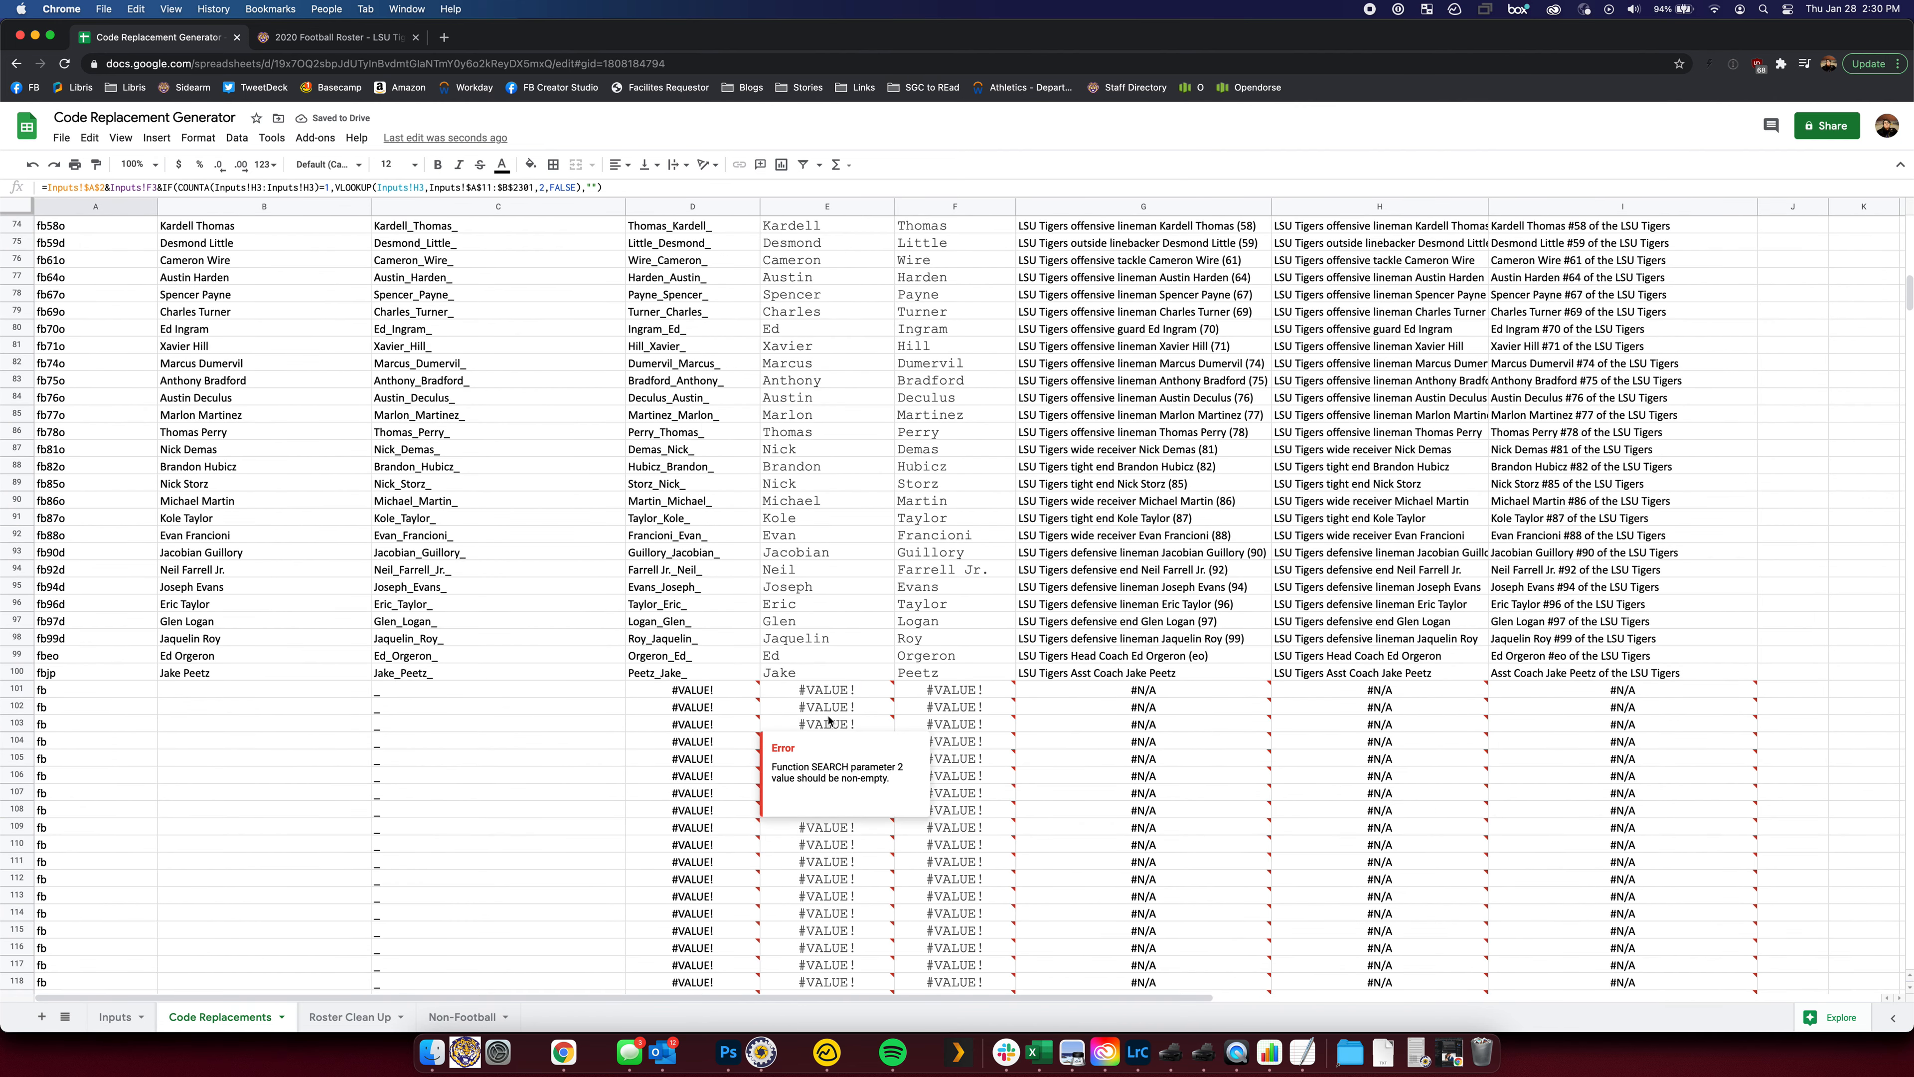
{"action": "left_click", "coordinate": [1217, 660]}
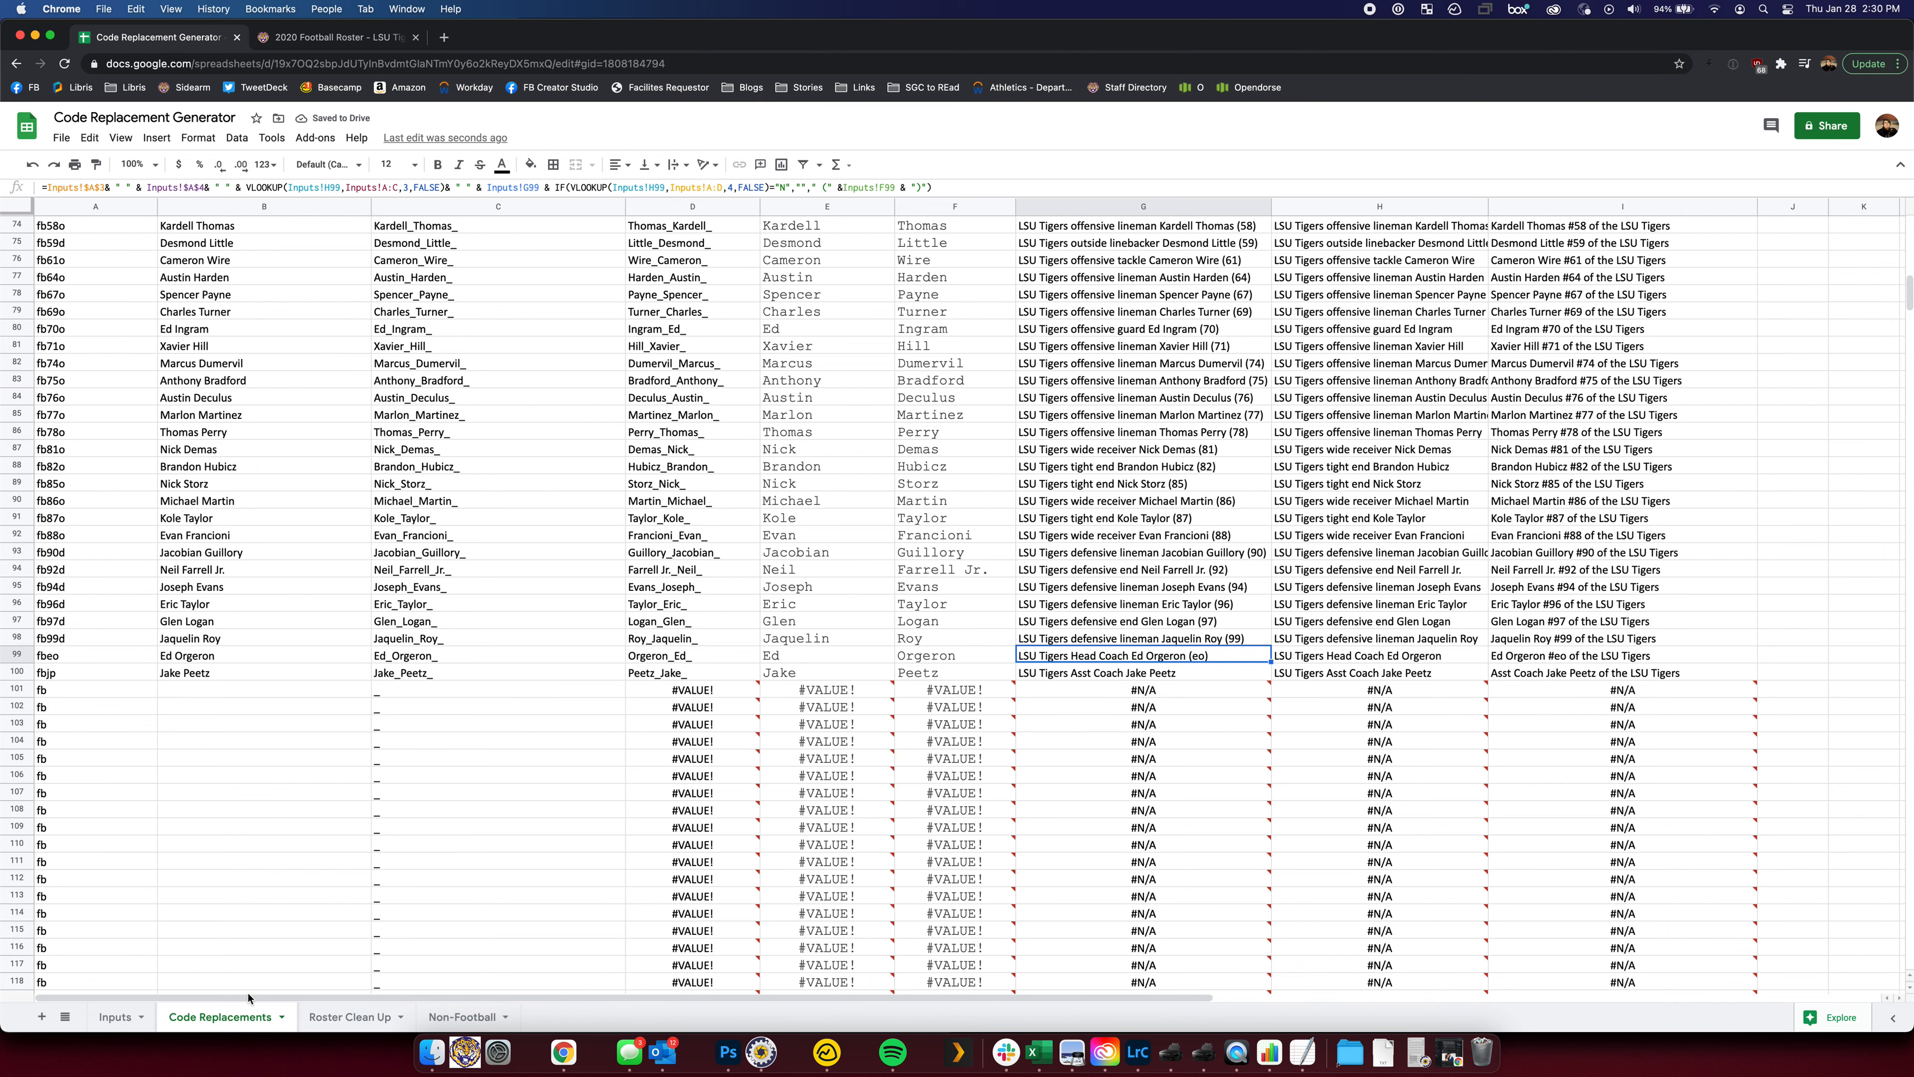
Mark Head Coach as N in D36 on the Inputs tab and recheck the caption
{"action": "left_click", "coordinate": [115, 1017]}
{"action": "scroll", "coordinate": [384, 525], "scroll_direction": "up", "scroll_amount": 10}
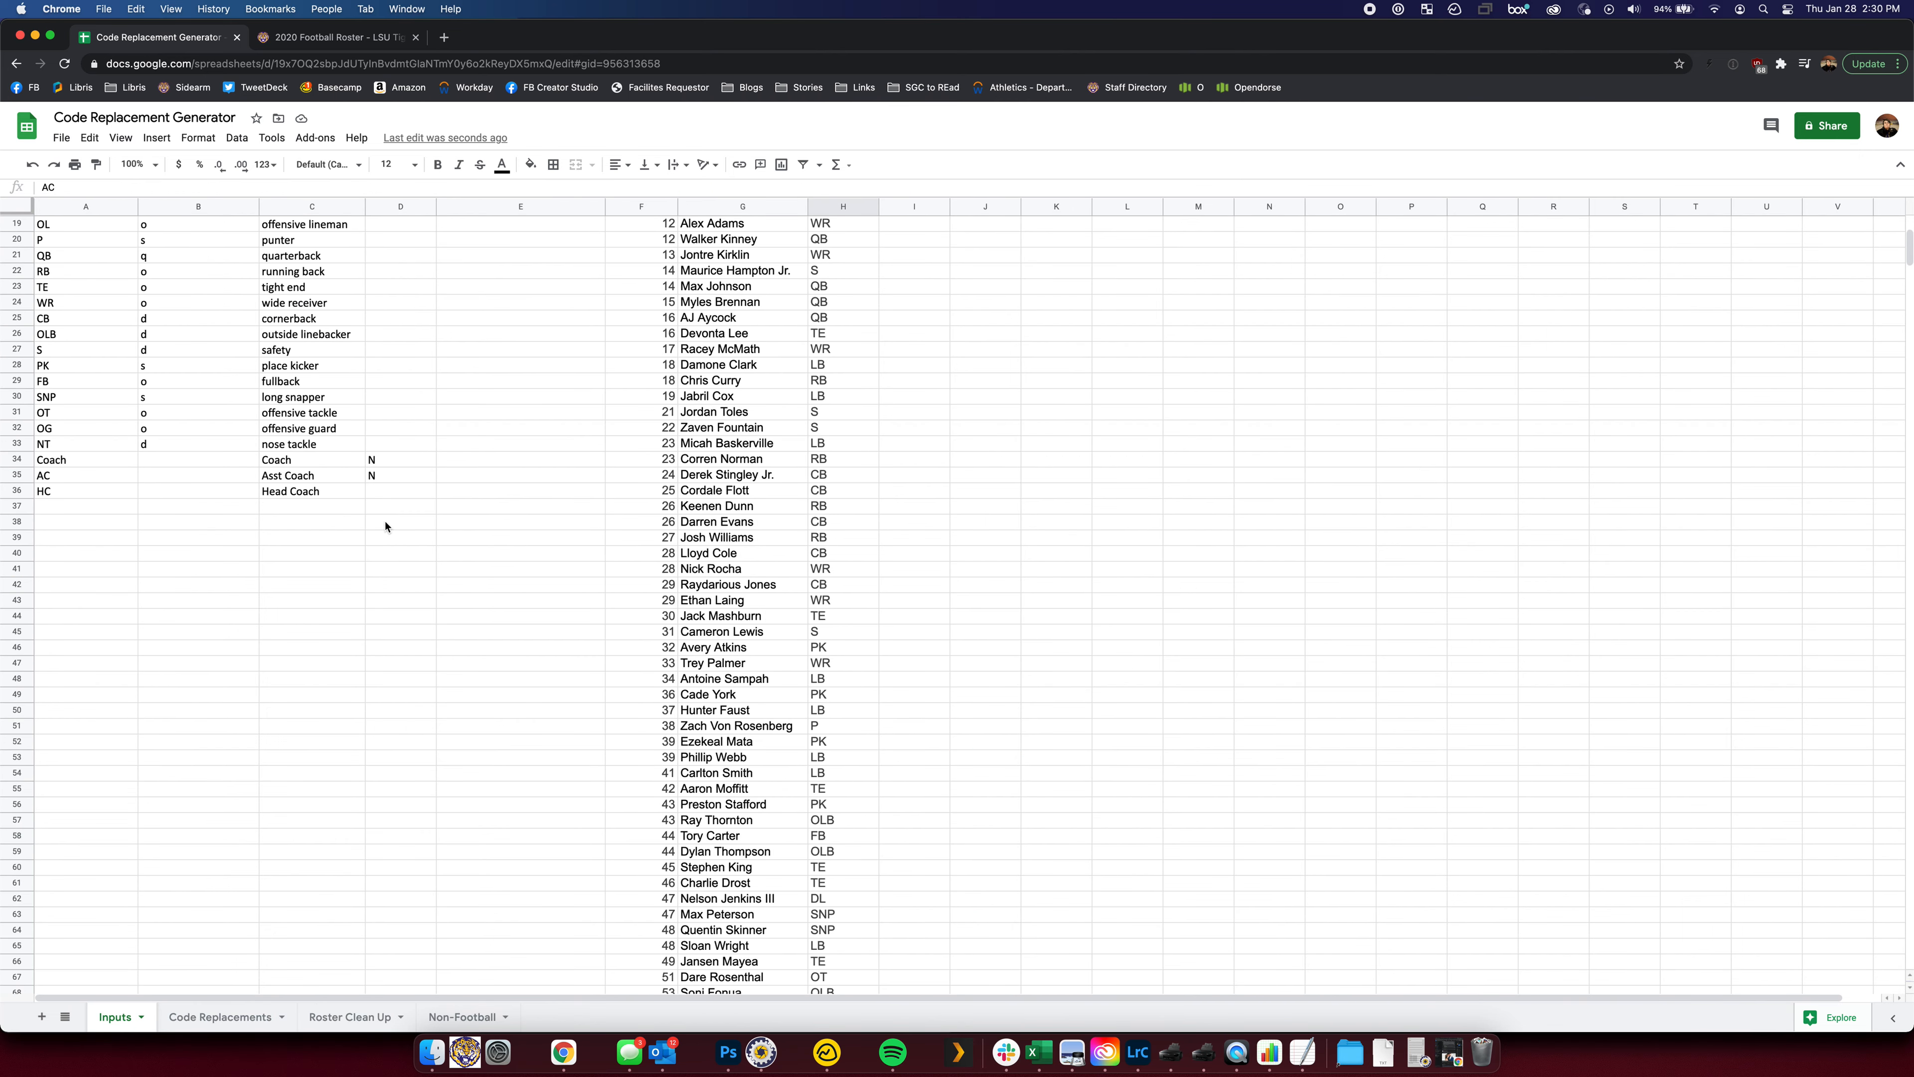
{"action": "left_click", "coordinate": [386, 496]}
{"action": "type", "text": "N"}
{"action": "left_click", "coordinate": [219, 1016]}
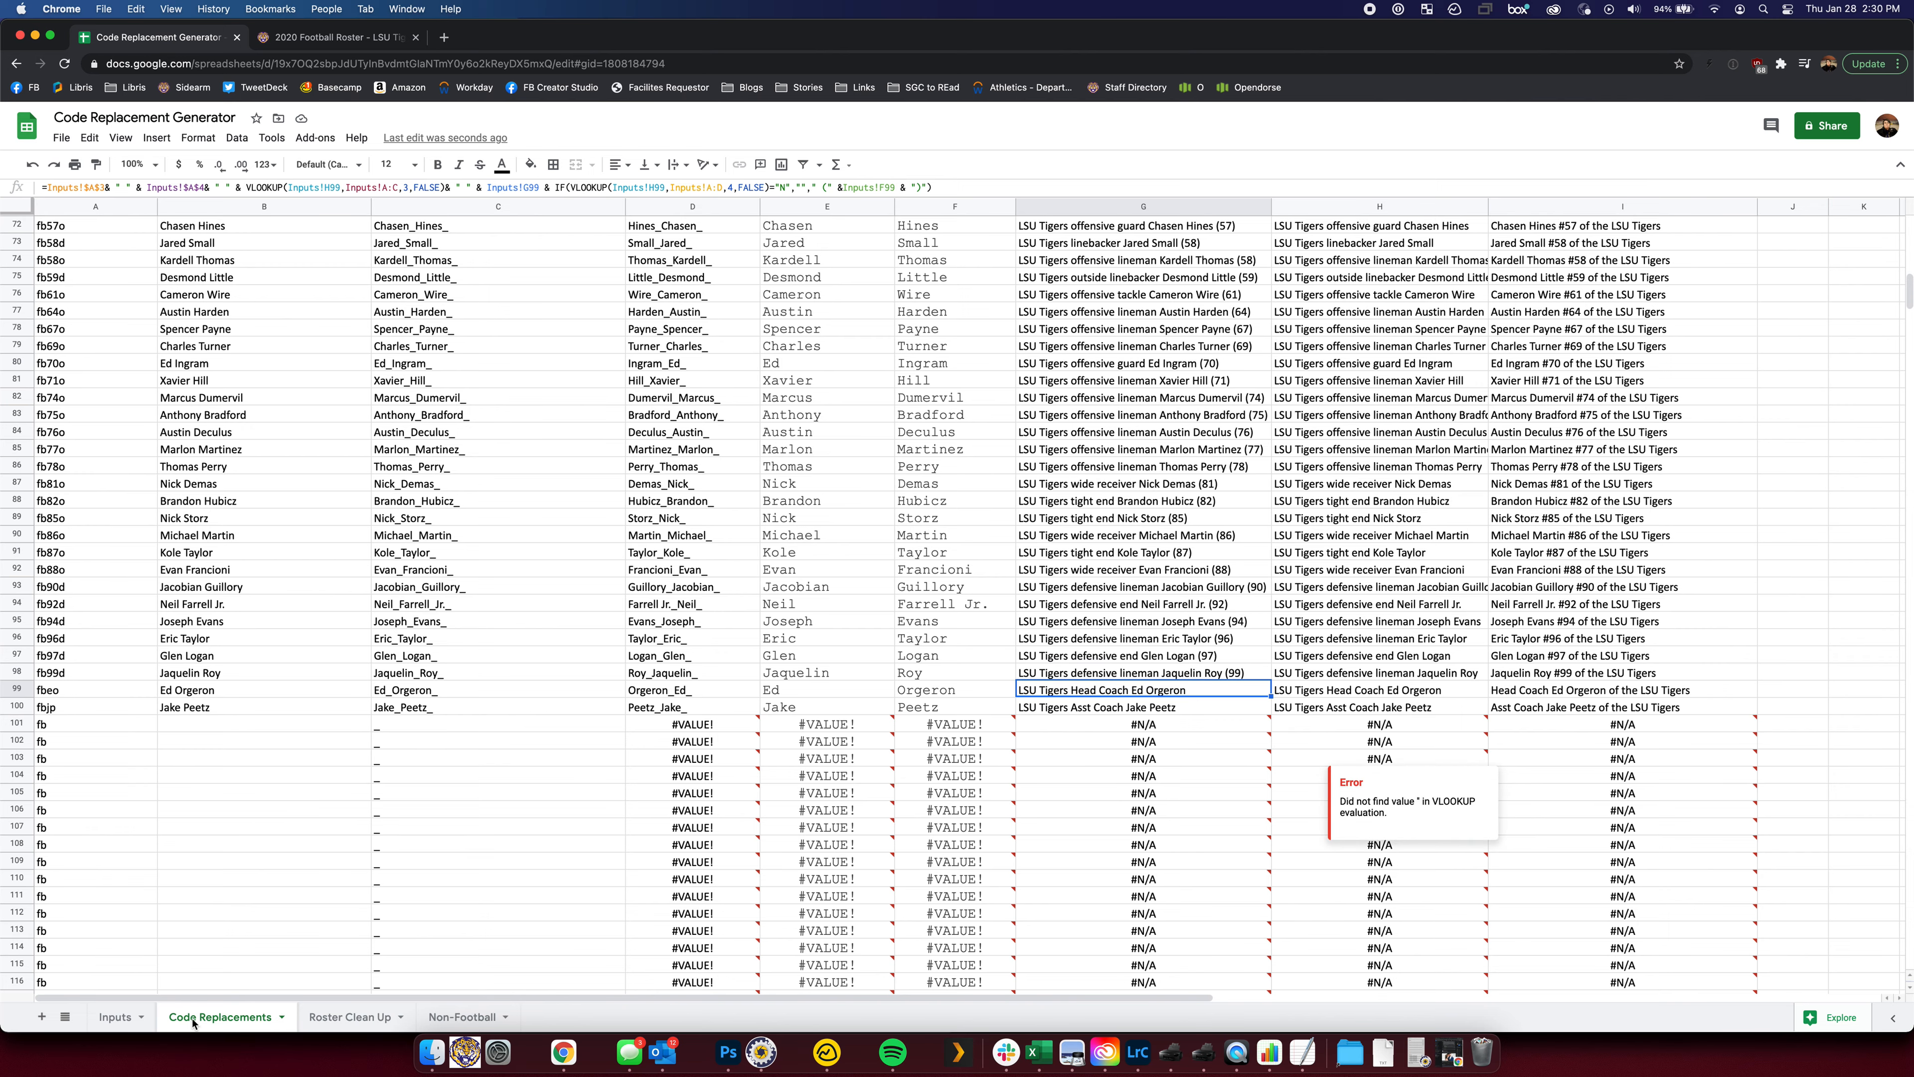
{"action": "left_click", "coordinate": [119, 1018]}
{"action": "scroll", "coordinate": [227, 596], "scroll_direction": "up", "scroll_amount": 6}
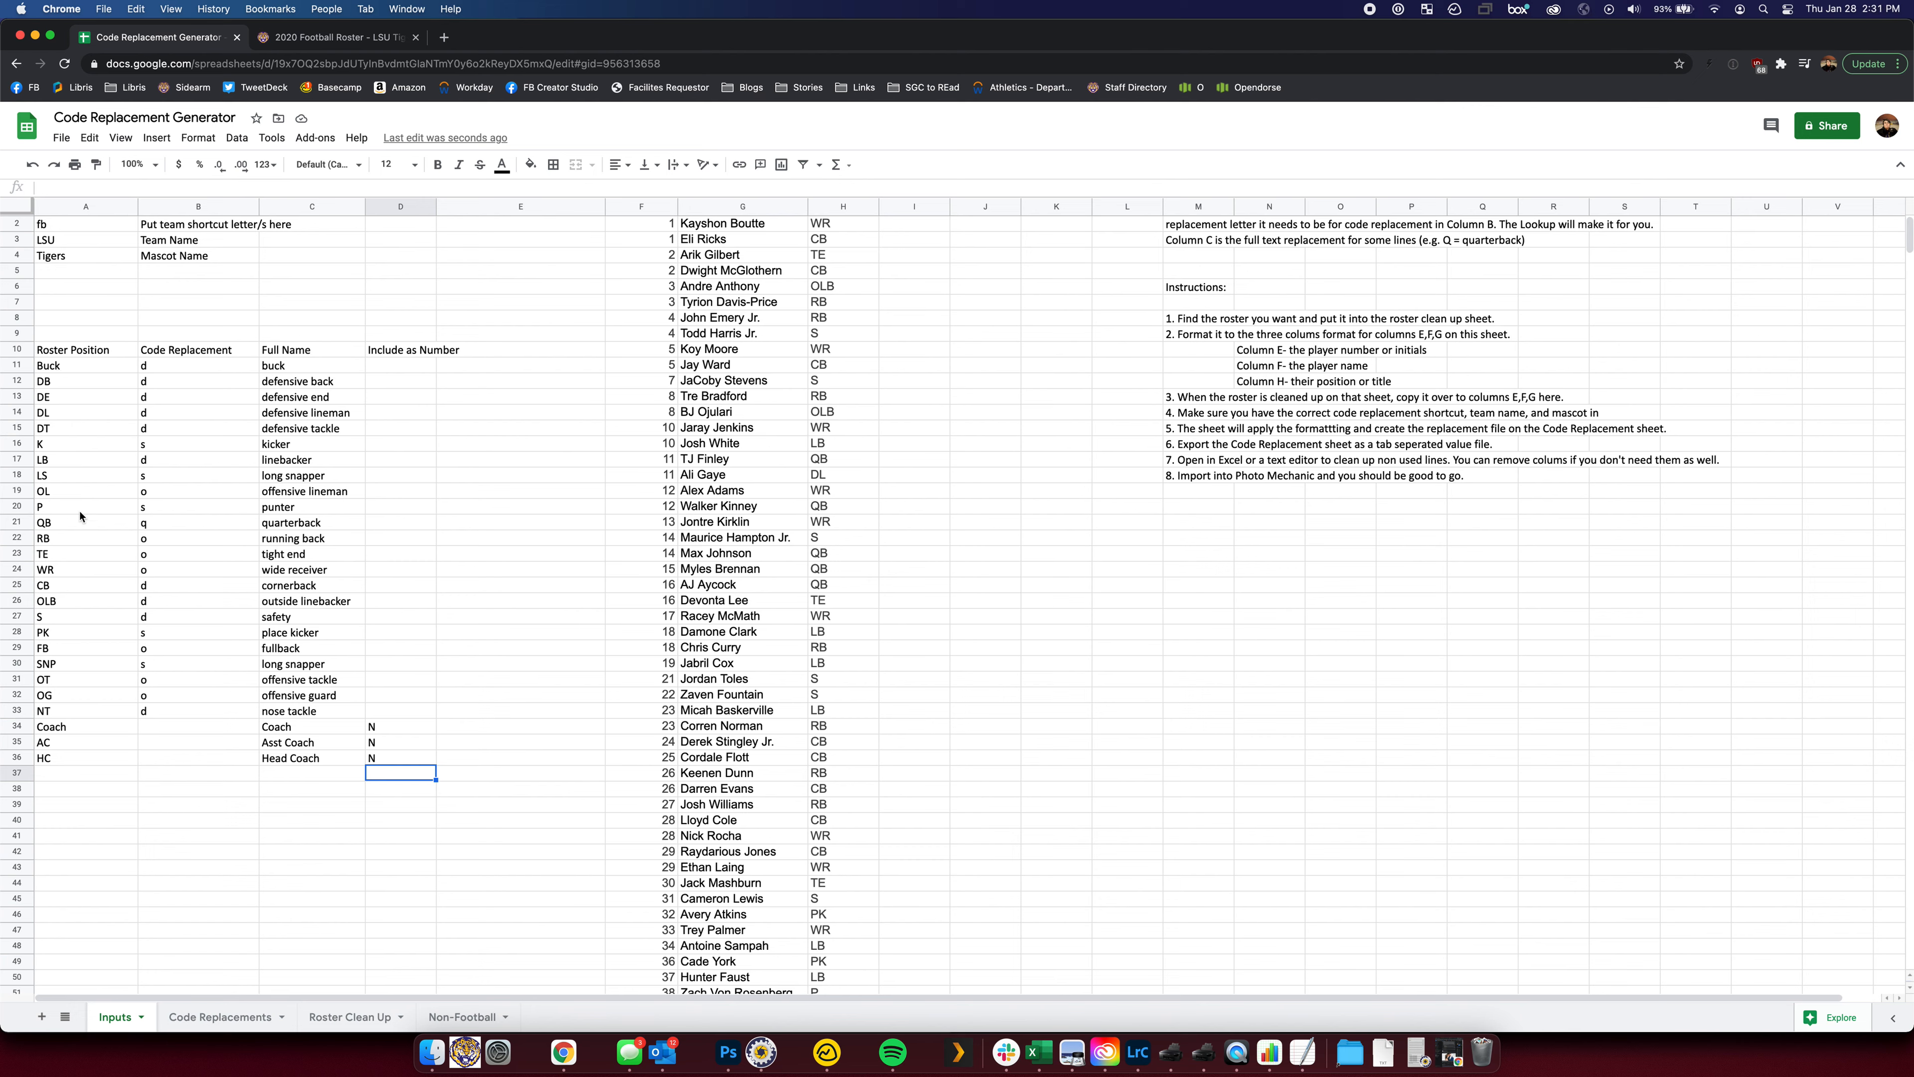
Give the first two players positions RHP in H2 and LHP in H3
{"action": "left_click", "coordinate": [83, 365]}
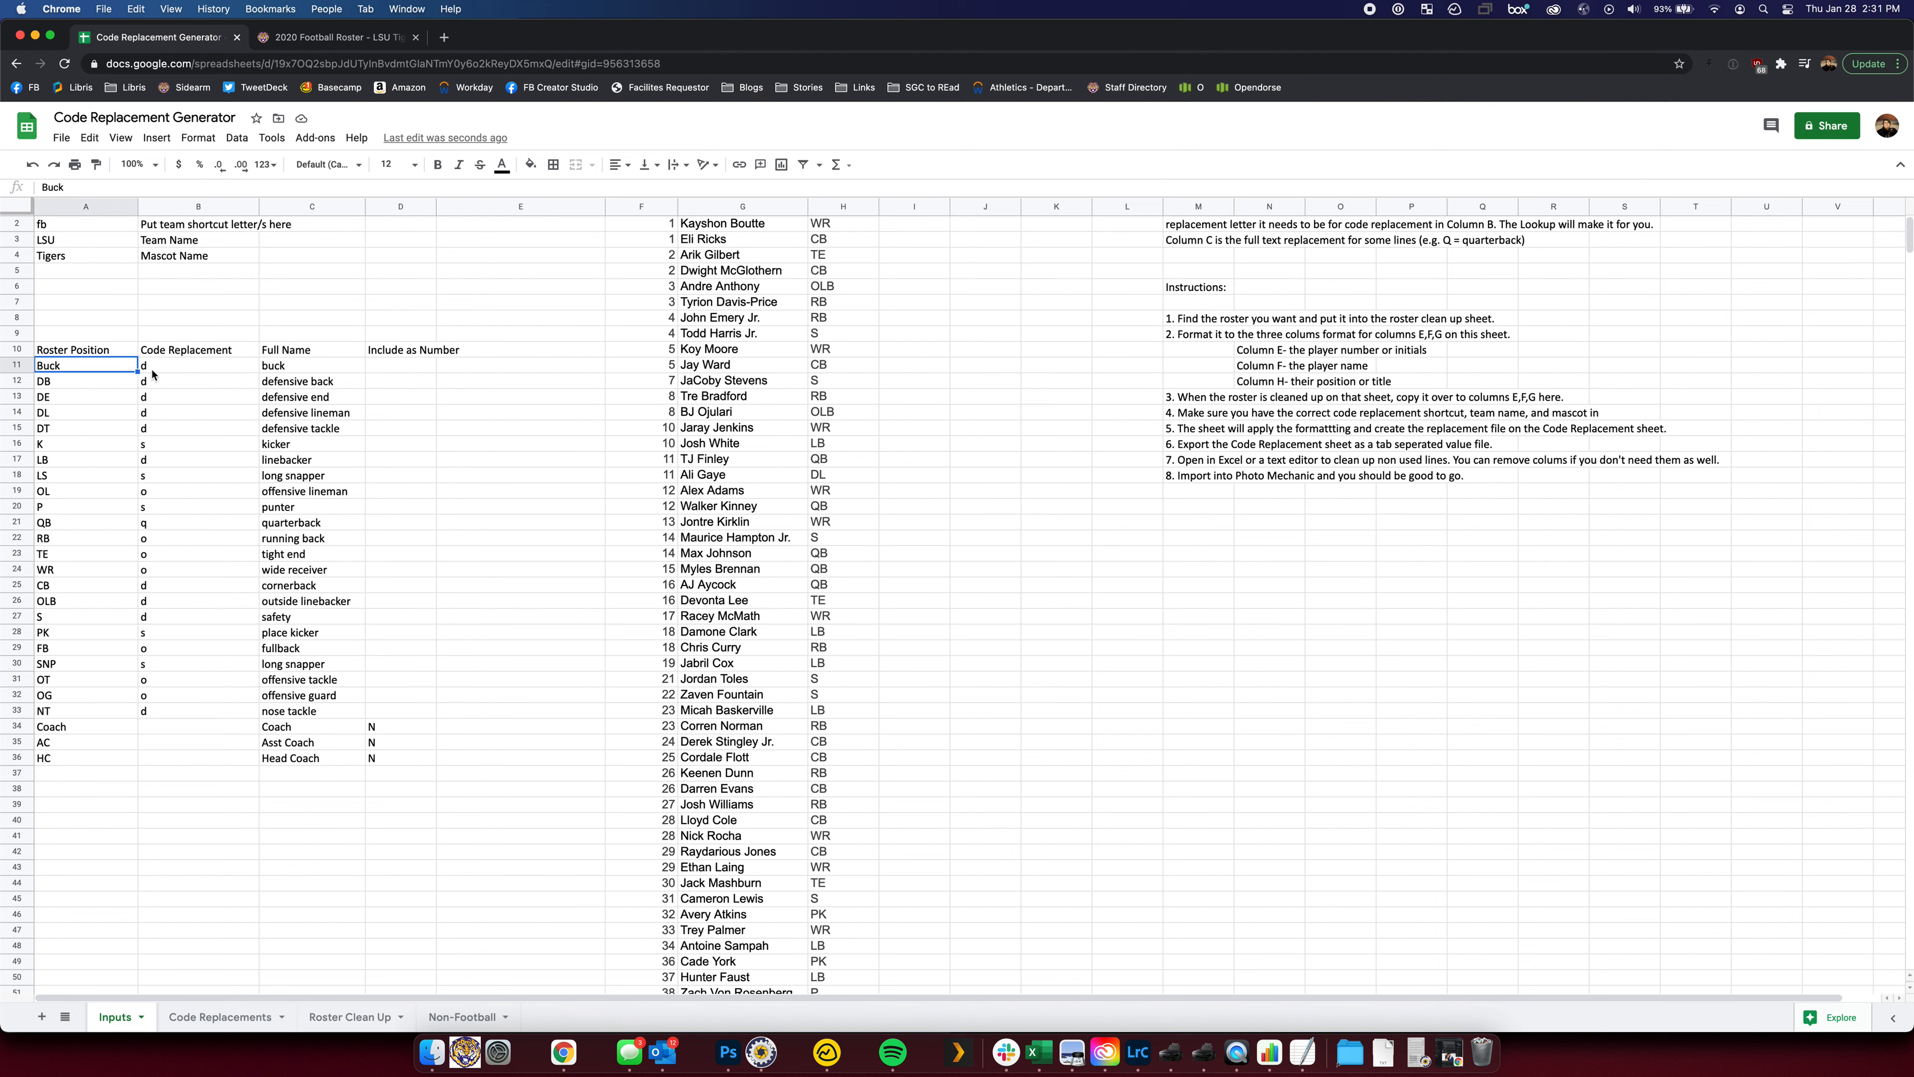
{"action": "key", "text": "Tab"}
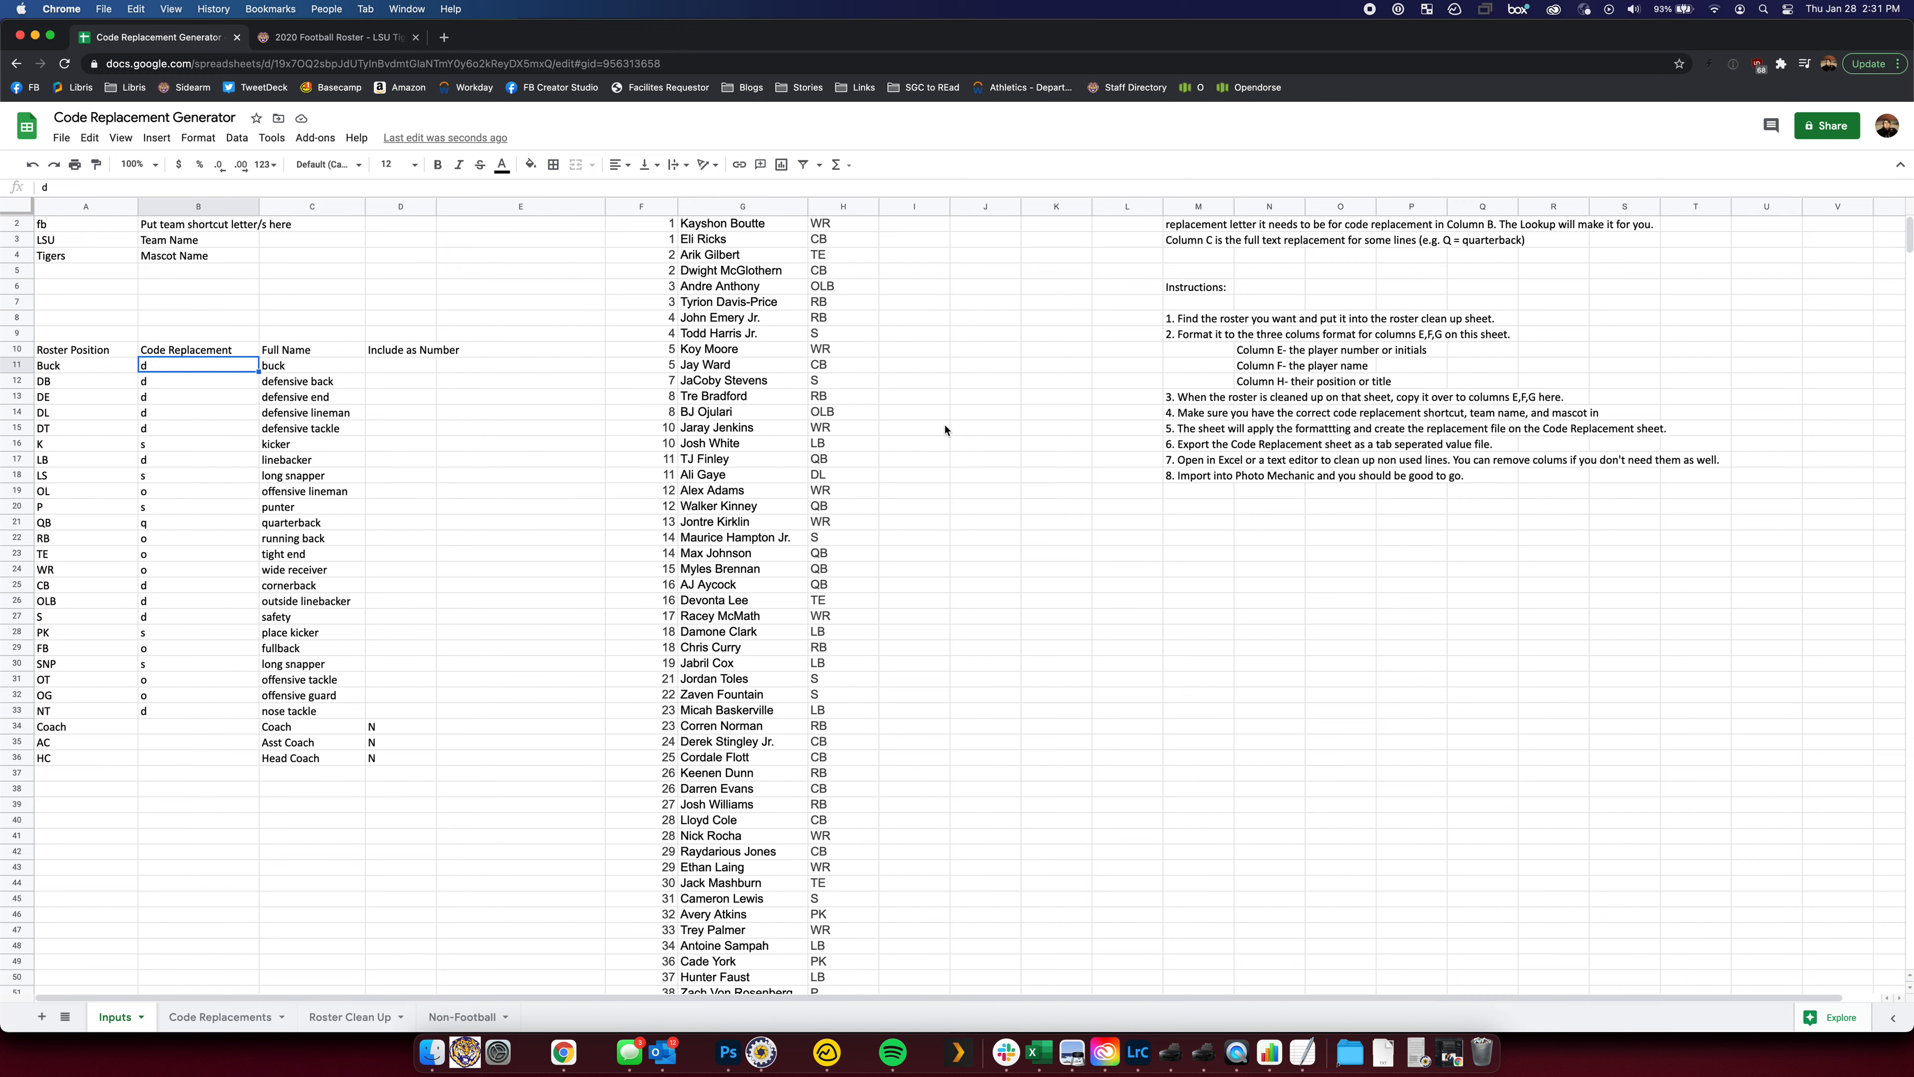
{"action": "scroll", "coordinate": [945, 429], "scroll_direction": "up", "scroll_amount": 1}
{"action": "scroll", "coordinate": [859, 407], "scroll_direction": "down", "scroll_amount": 10}
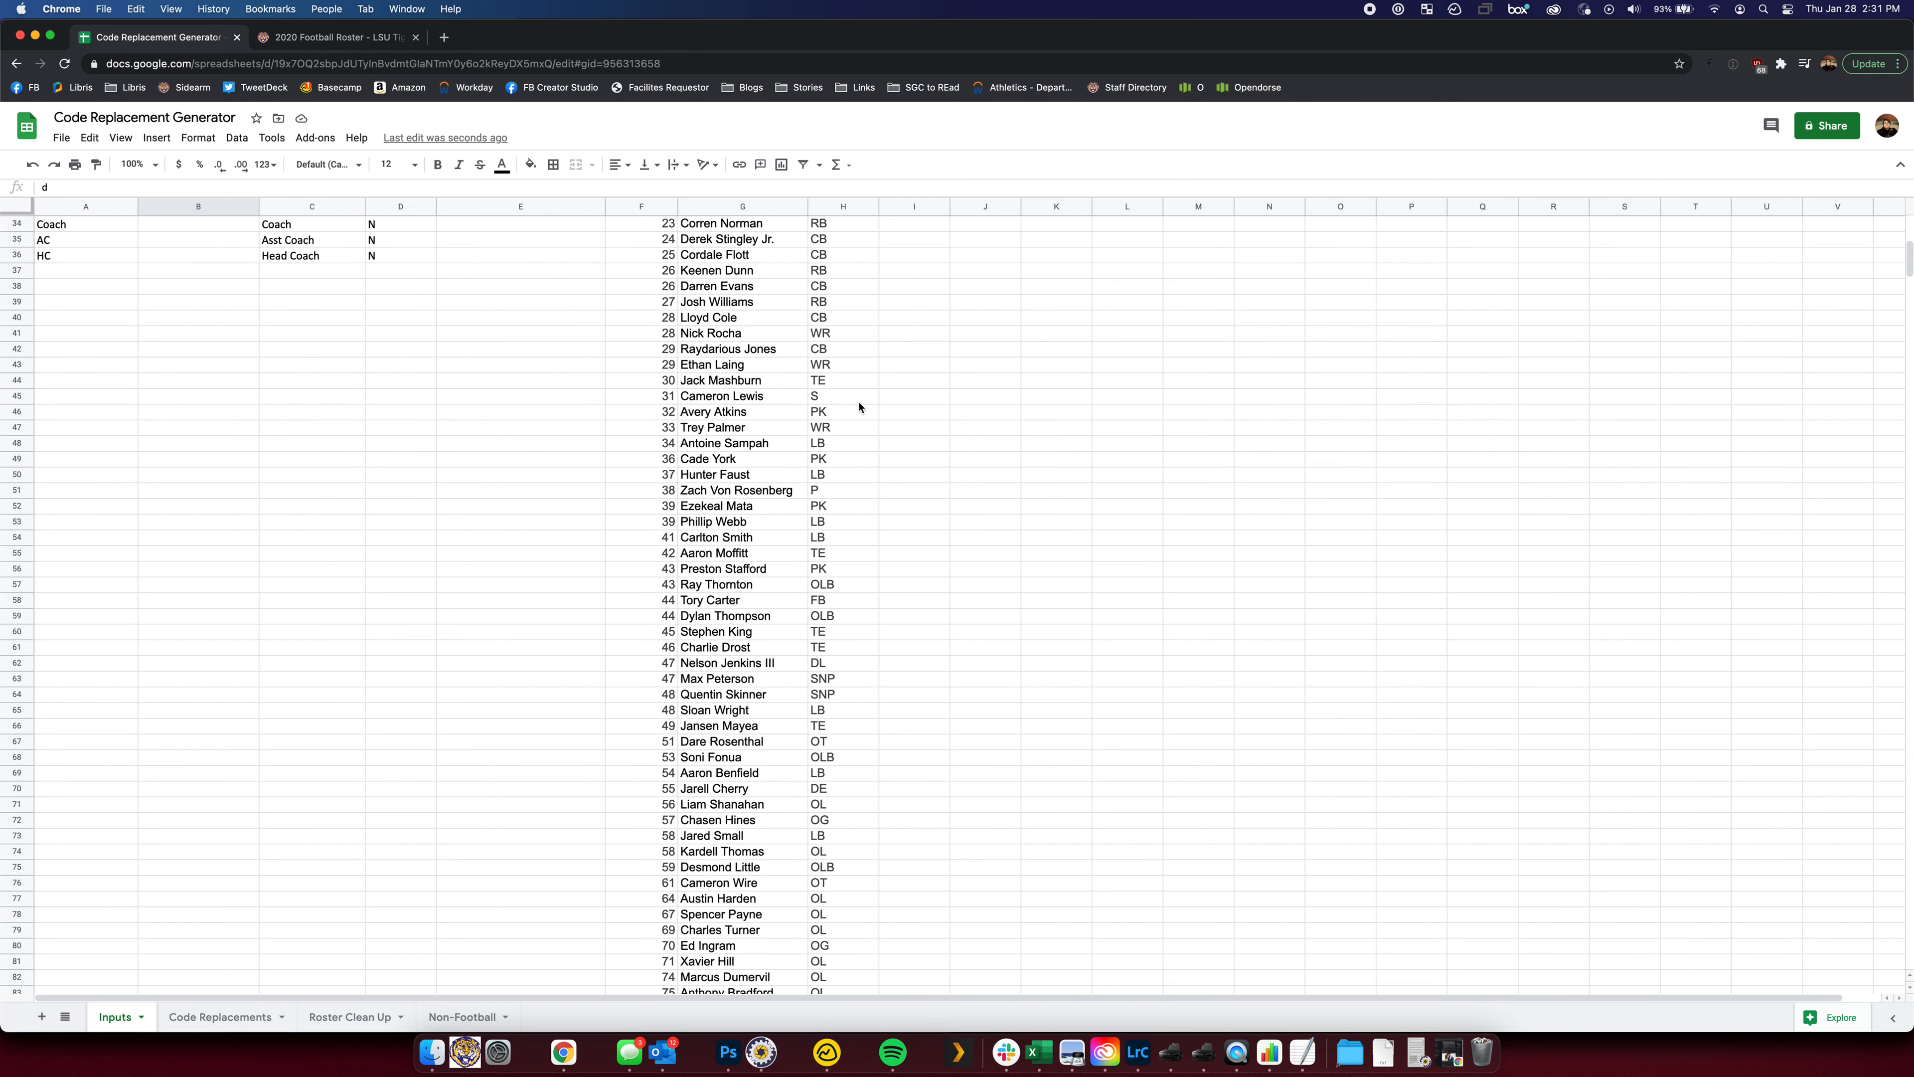
{"action": "scroll", "coordinate": [837, 394], "scroll_direction": "down", "scroll_amount": 10}
{"action": "scroll", "coordinate": [838, 394], "scroll_direction": "up", "scroll_amount": 20}
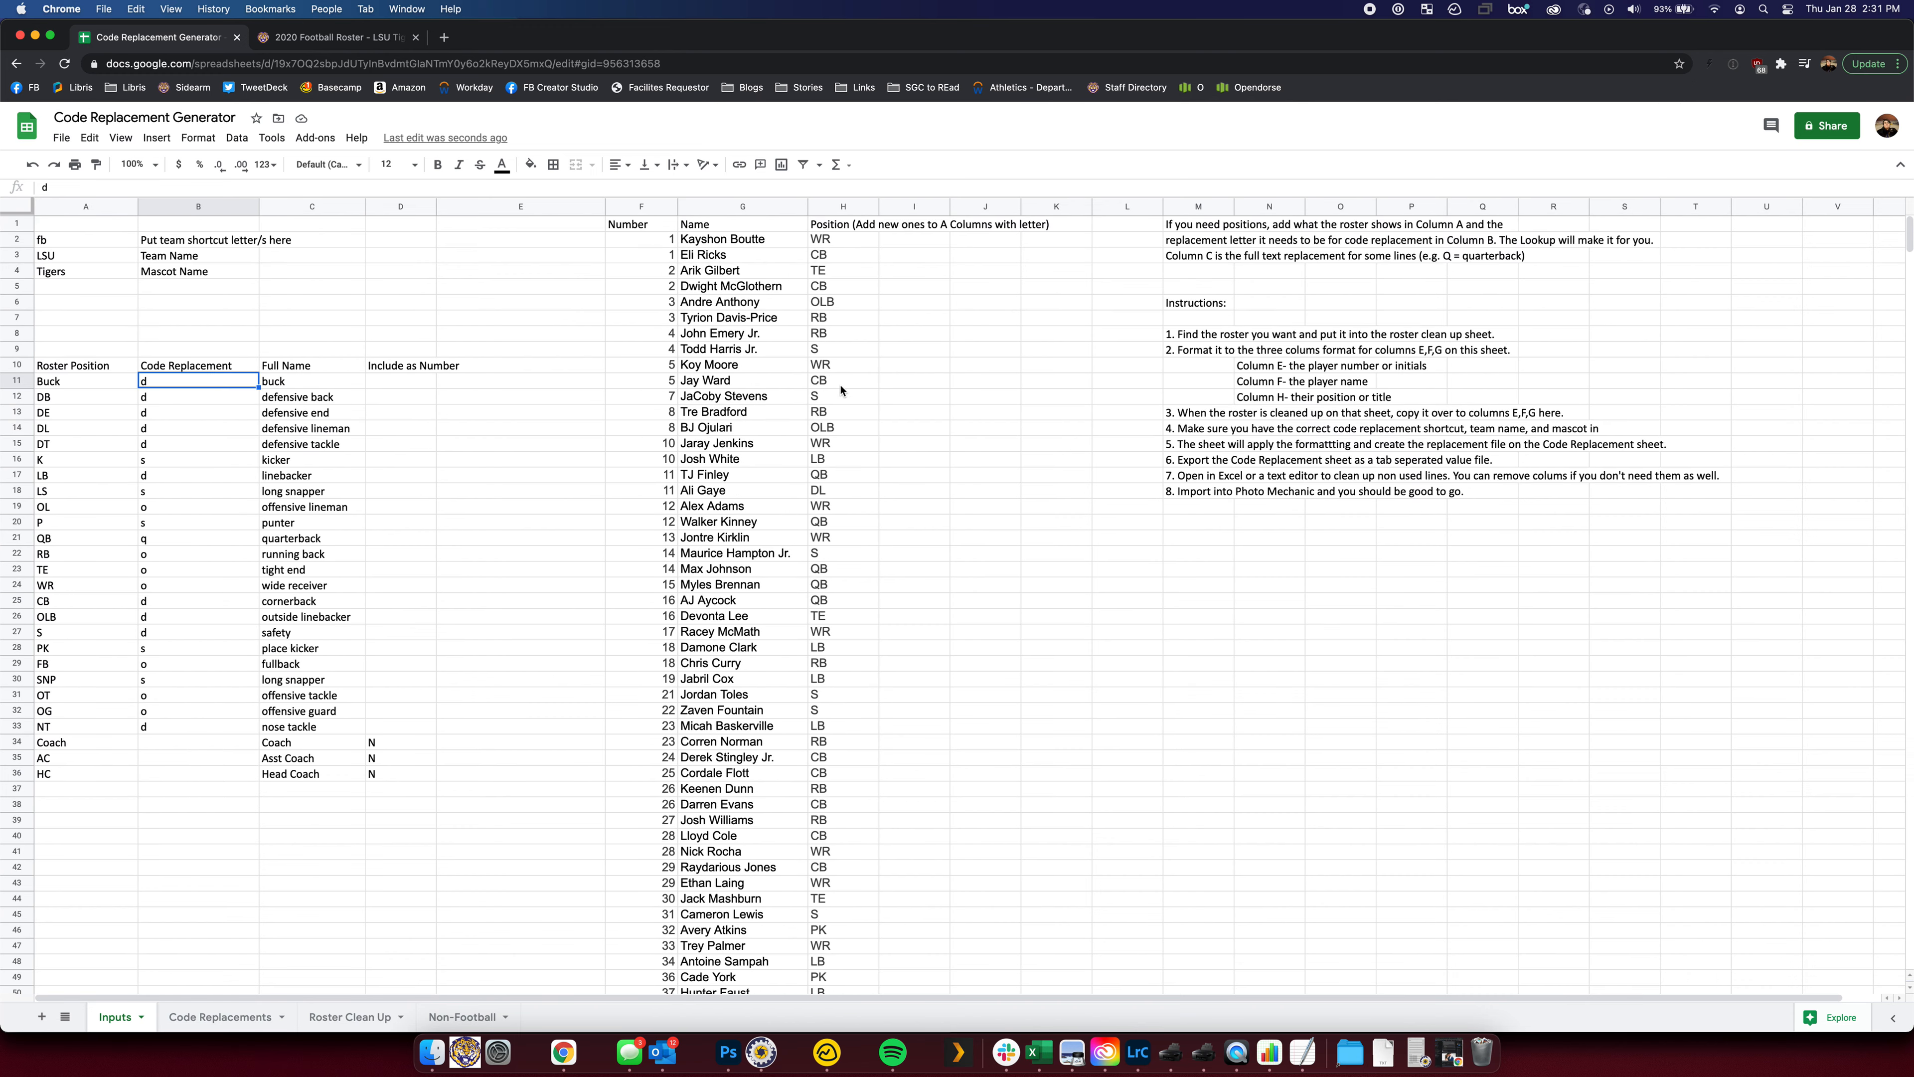
{"action": "left_click", "coordinate": [835, 238]}
{"action": "type", "text": "RHP"}
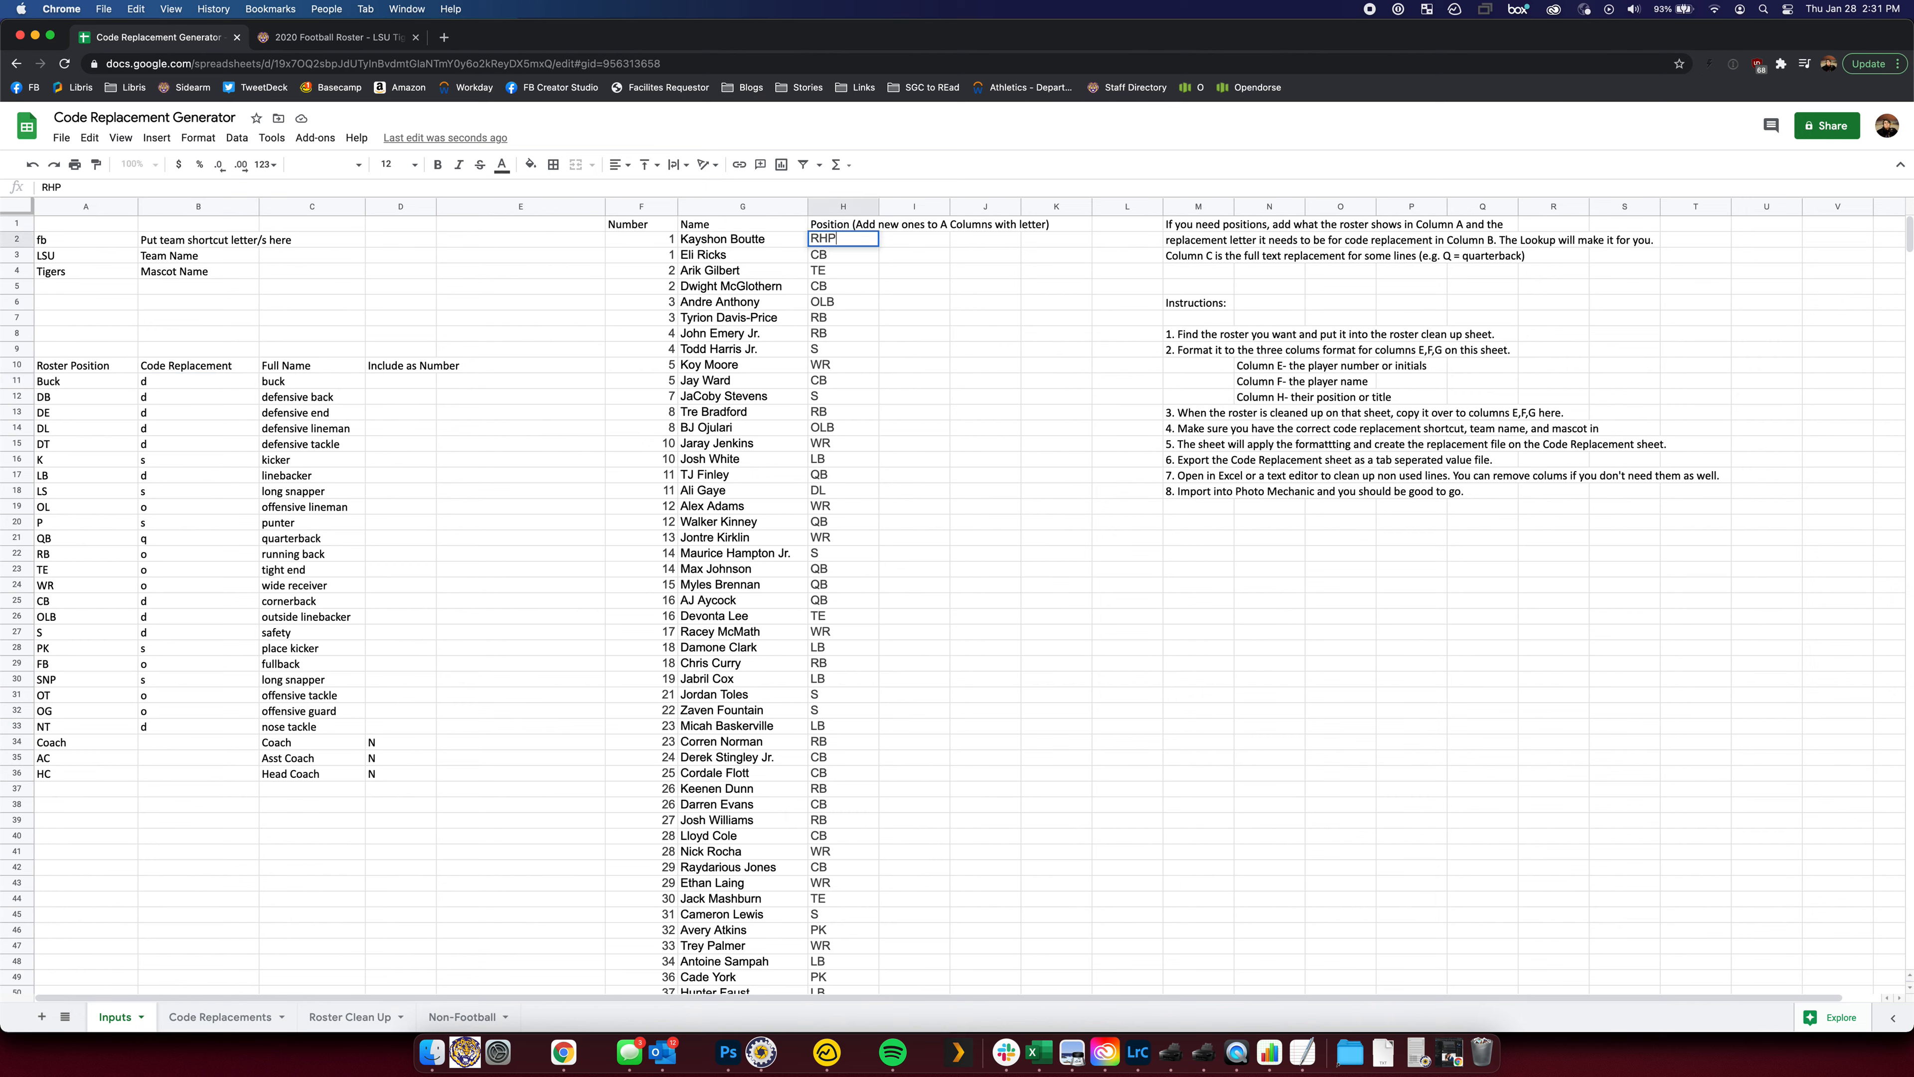
{"action": "key", "text": "Return"}
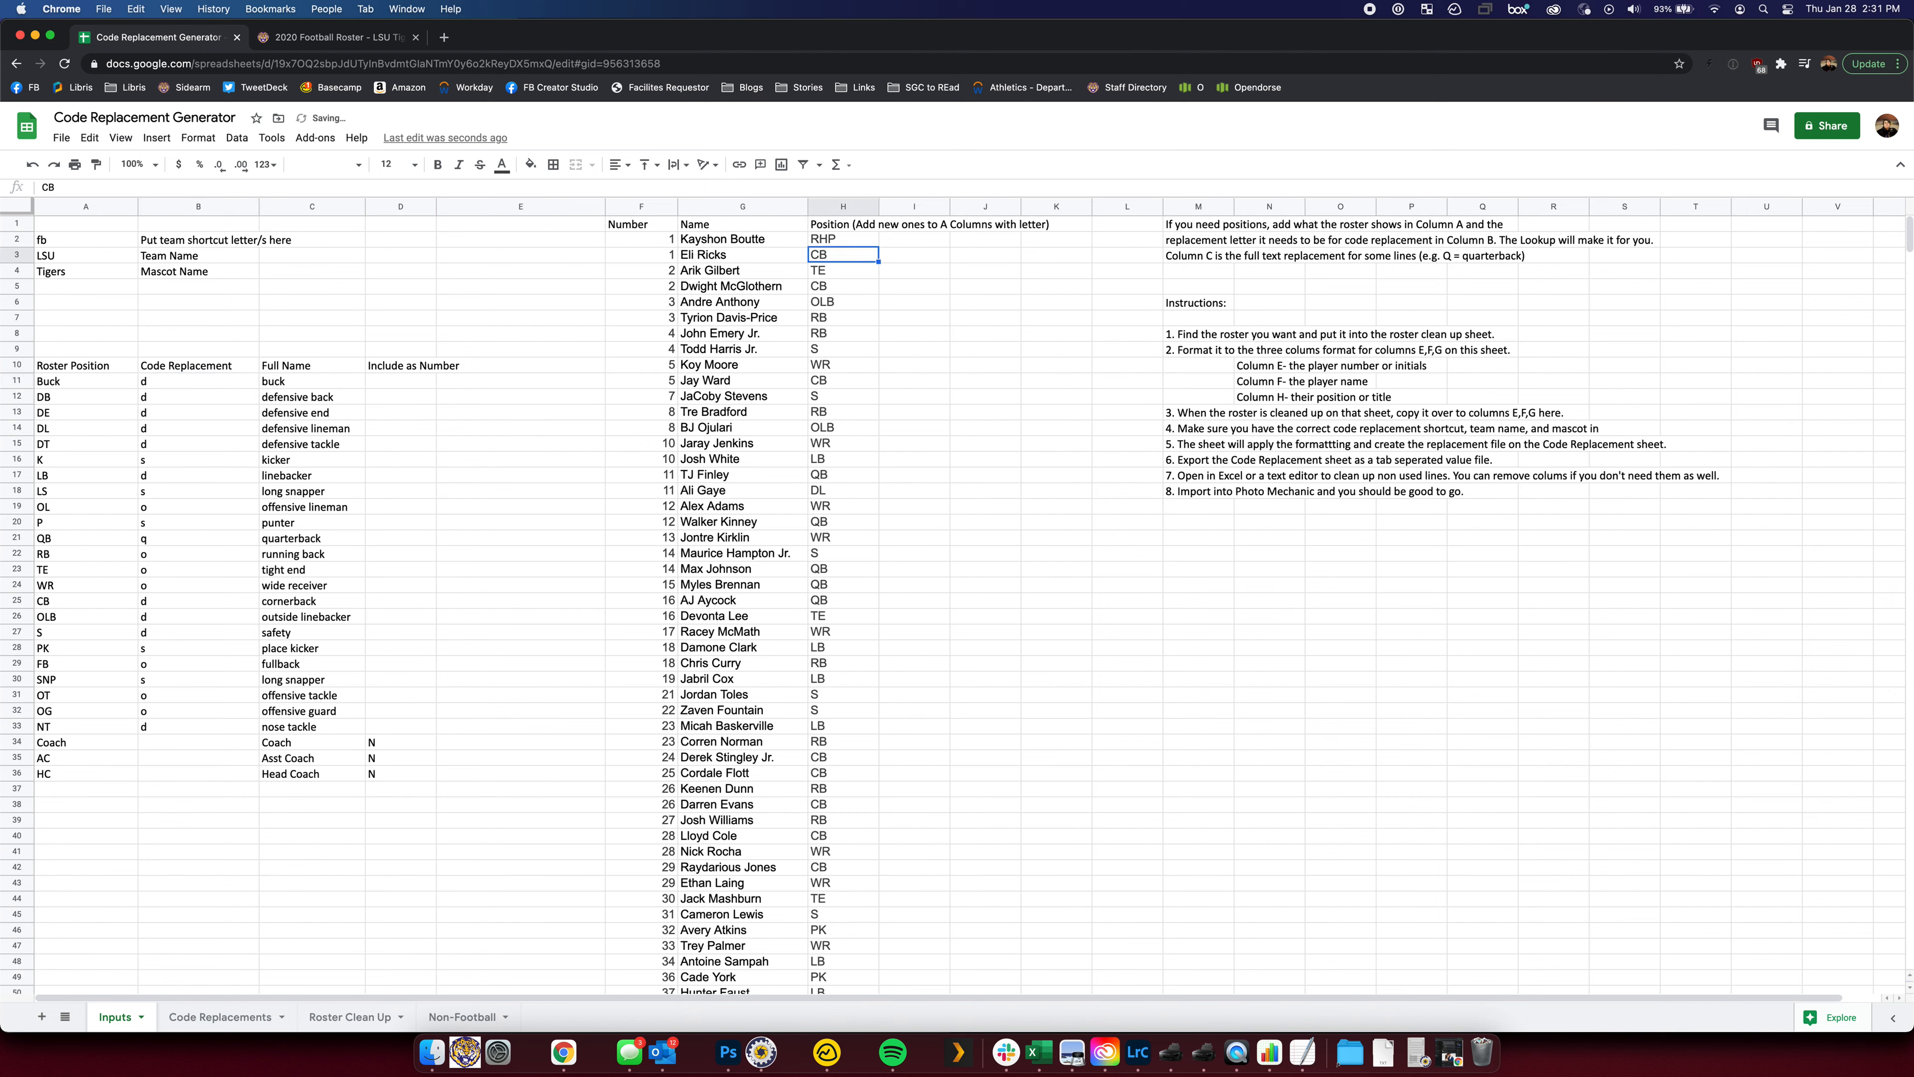
{"action": "type", "text": "LHP"}
{"action": "key", "text": "Return"}
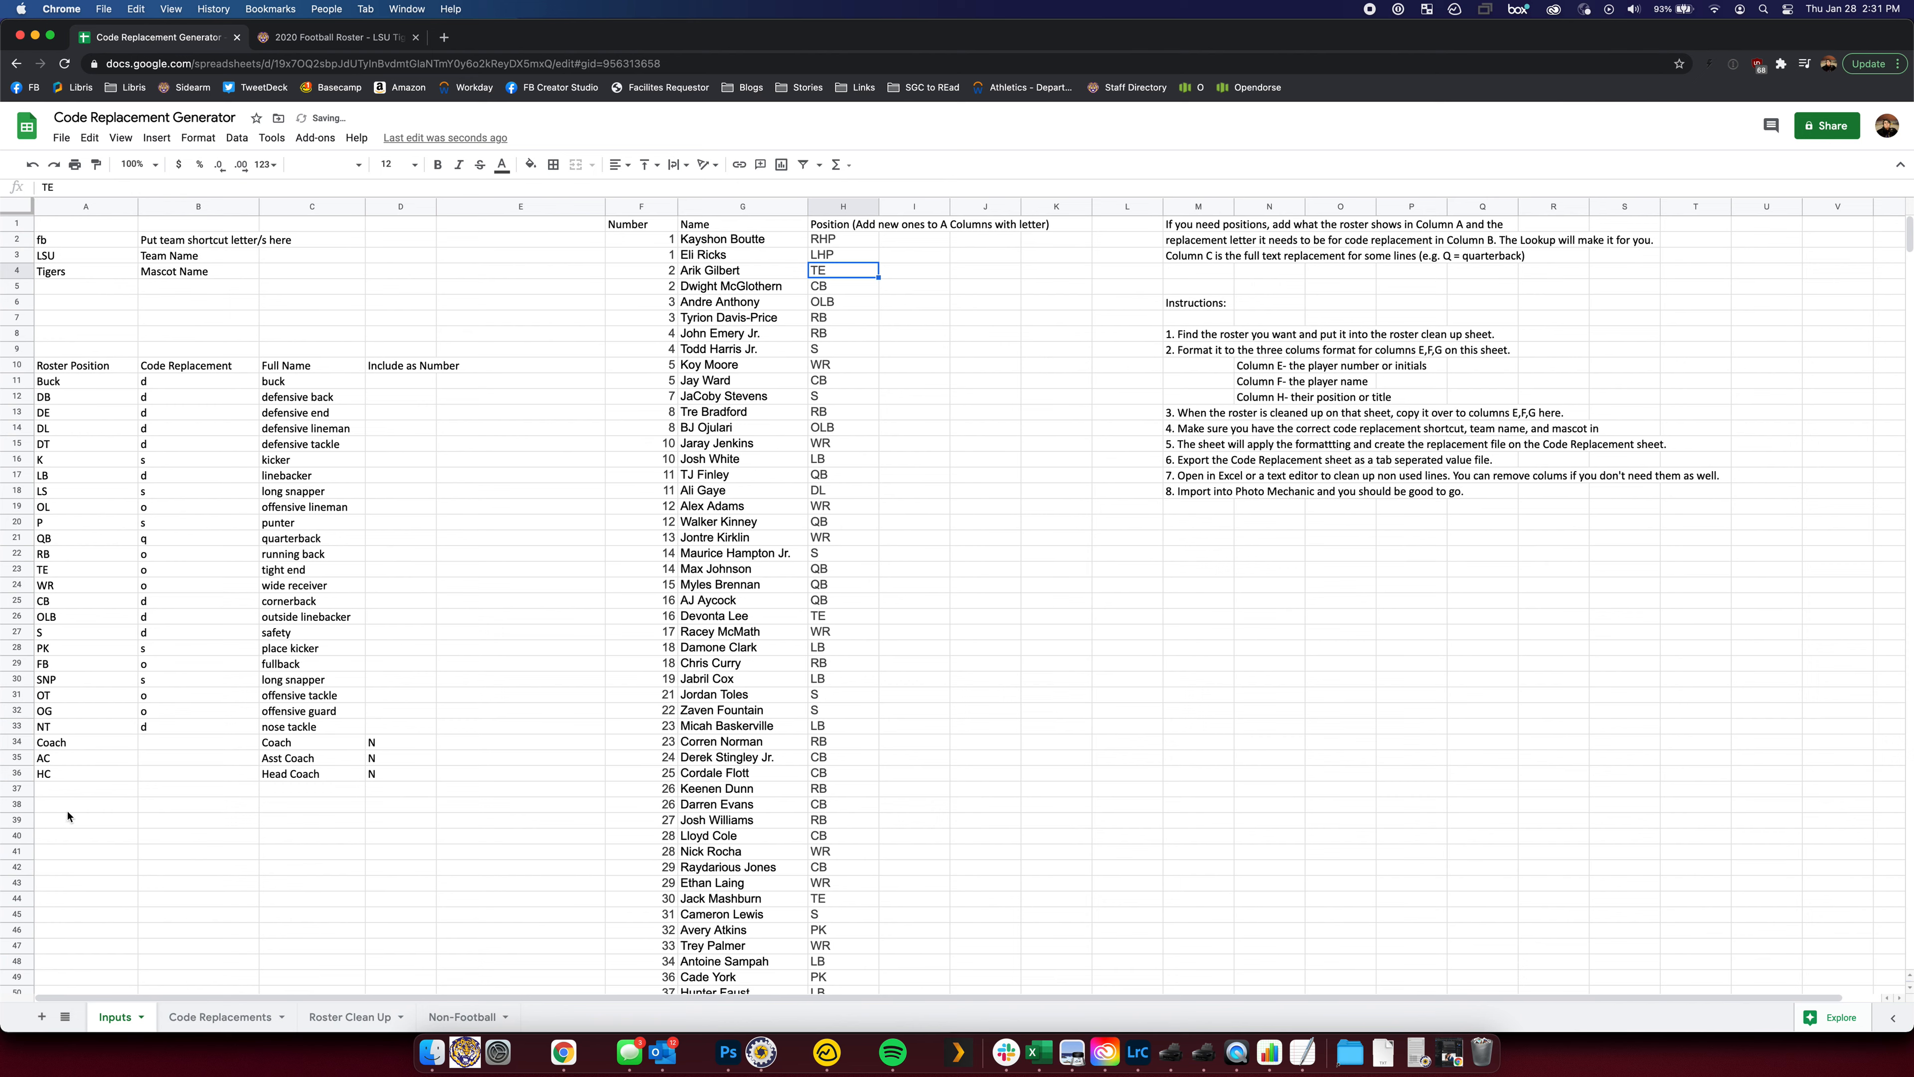
Add RHP and LHP, both spelled out as Pitcher, in rows 37 and 38, then view Code Replacements
{"action": "left_click", "coordinate": [69, 790]}
{"action": "type", "text": "RHP"}
{"action": "key", "text": "Tab"}
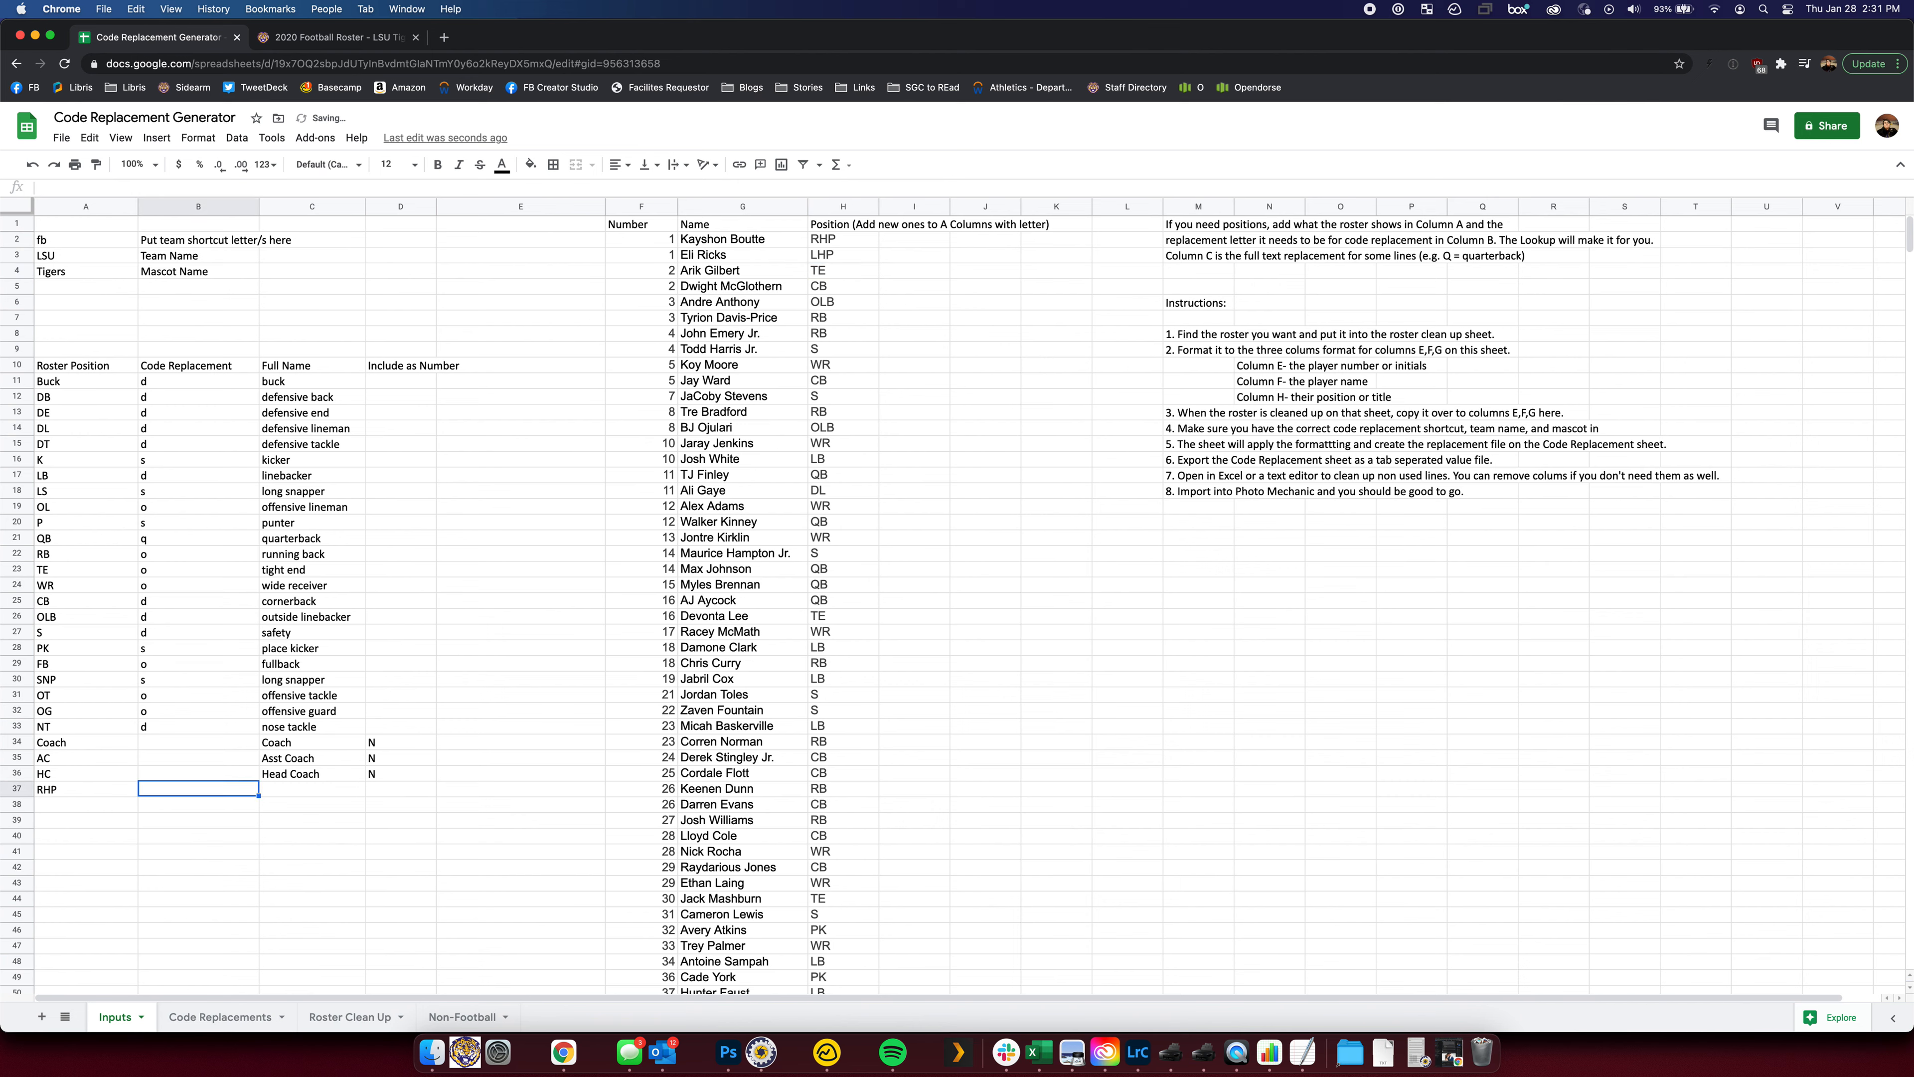
{"action": "key", "text": "Tab"}
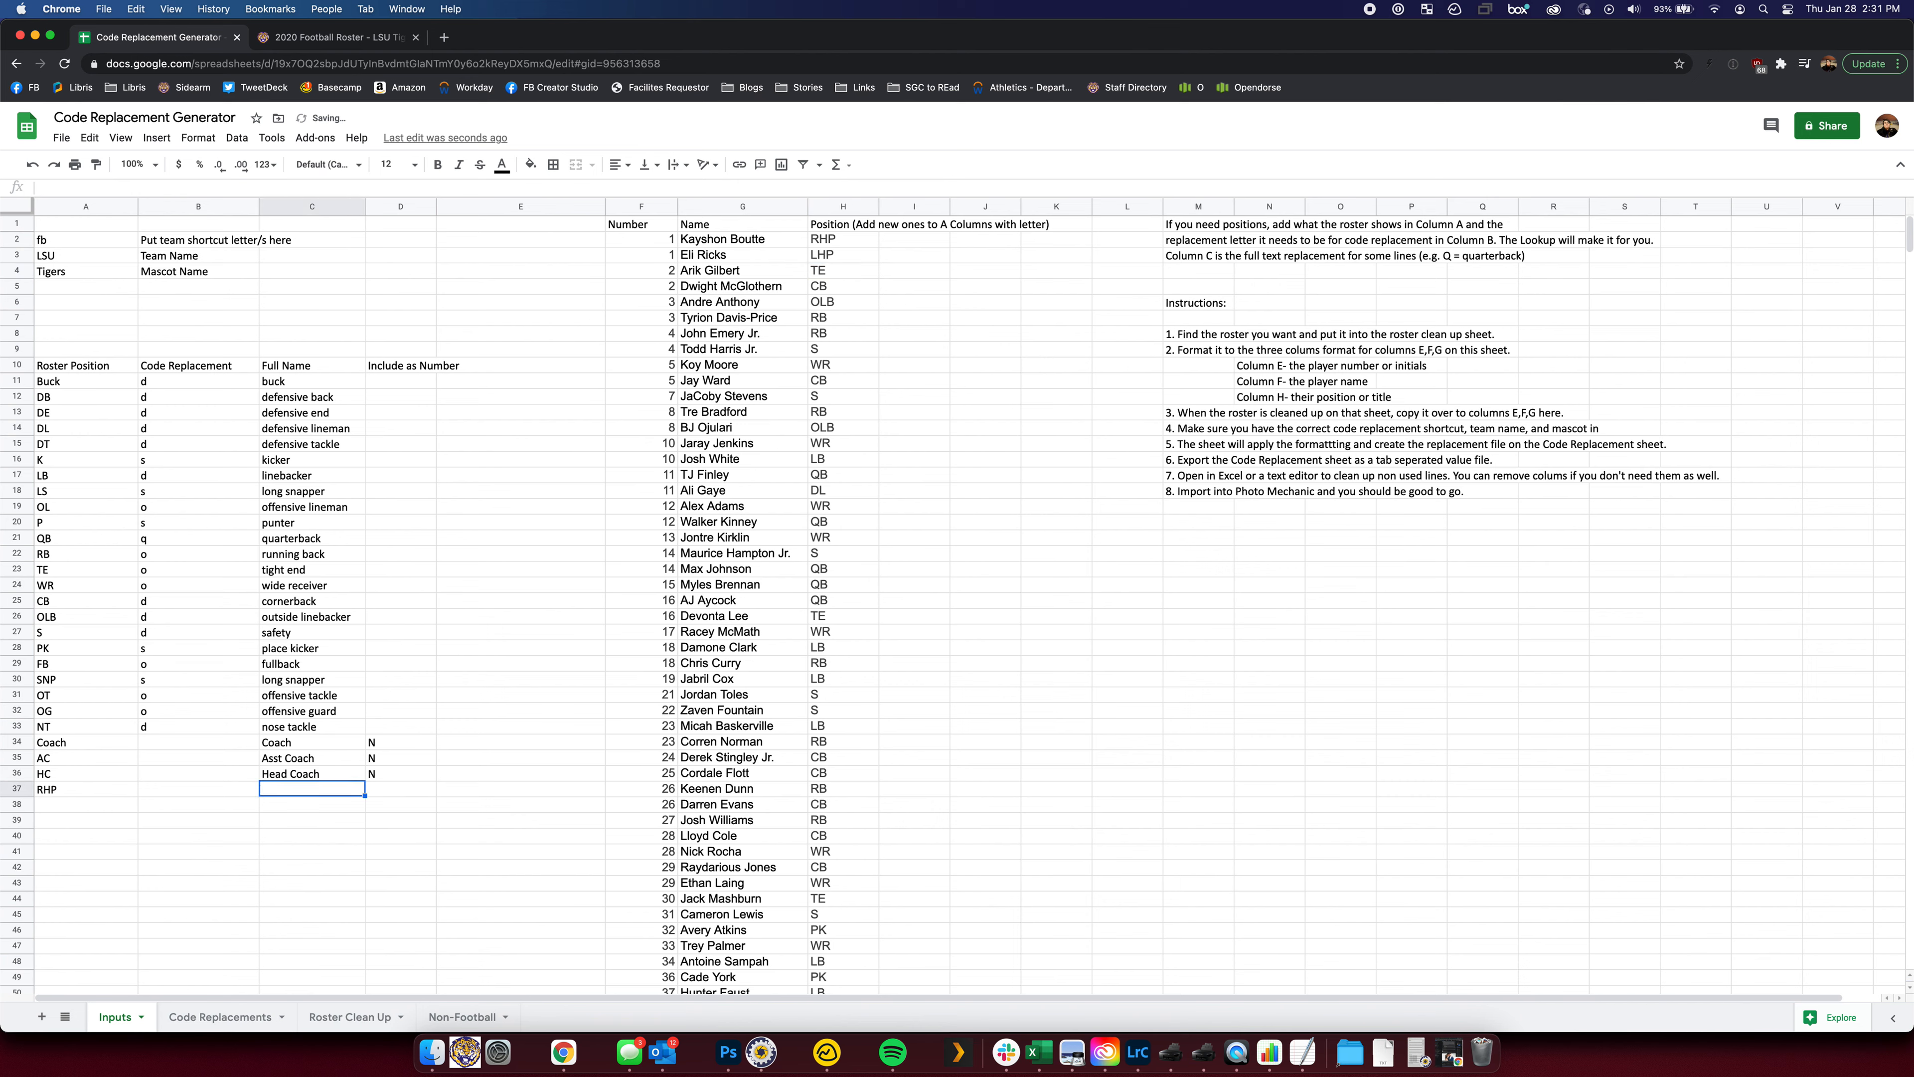
{"action": "type", "text": "Pitcher"}
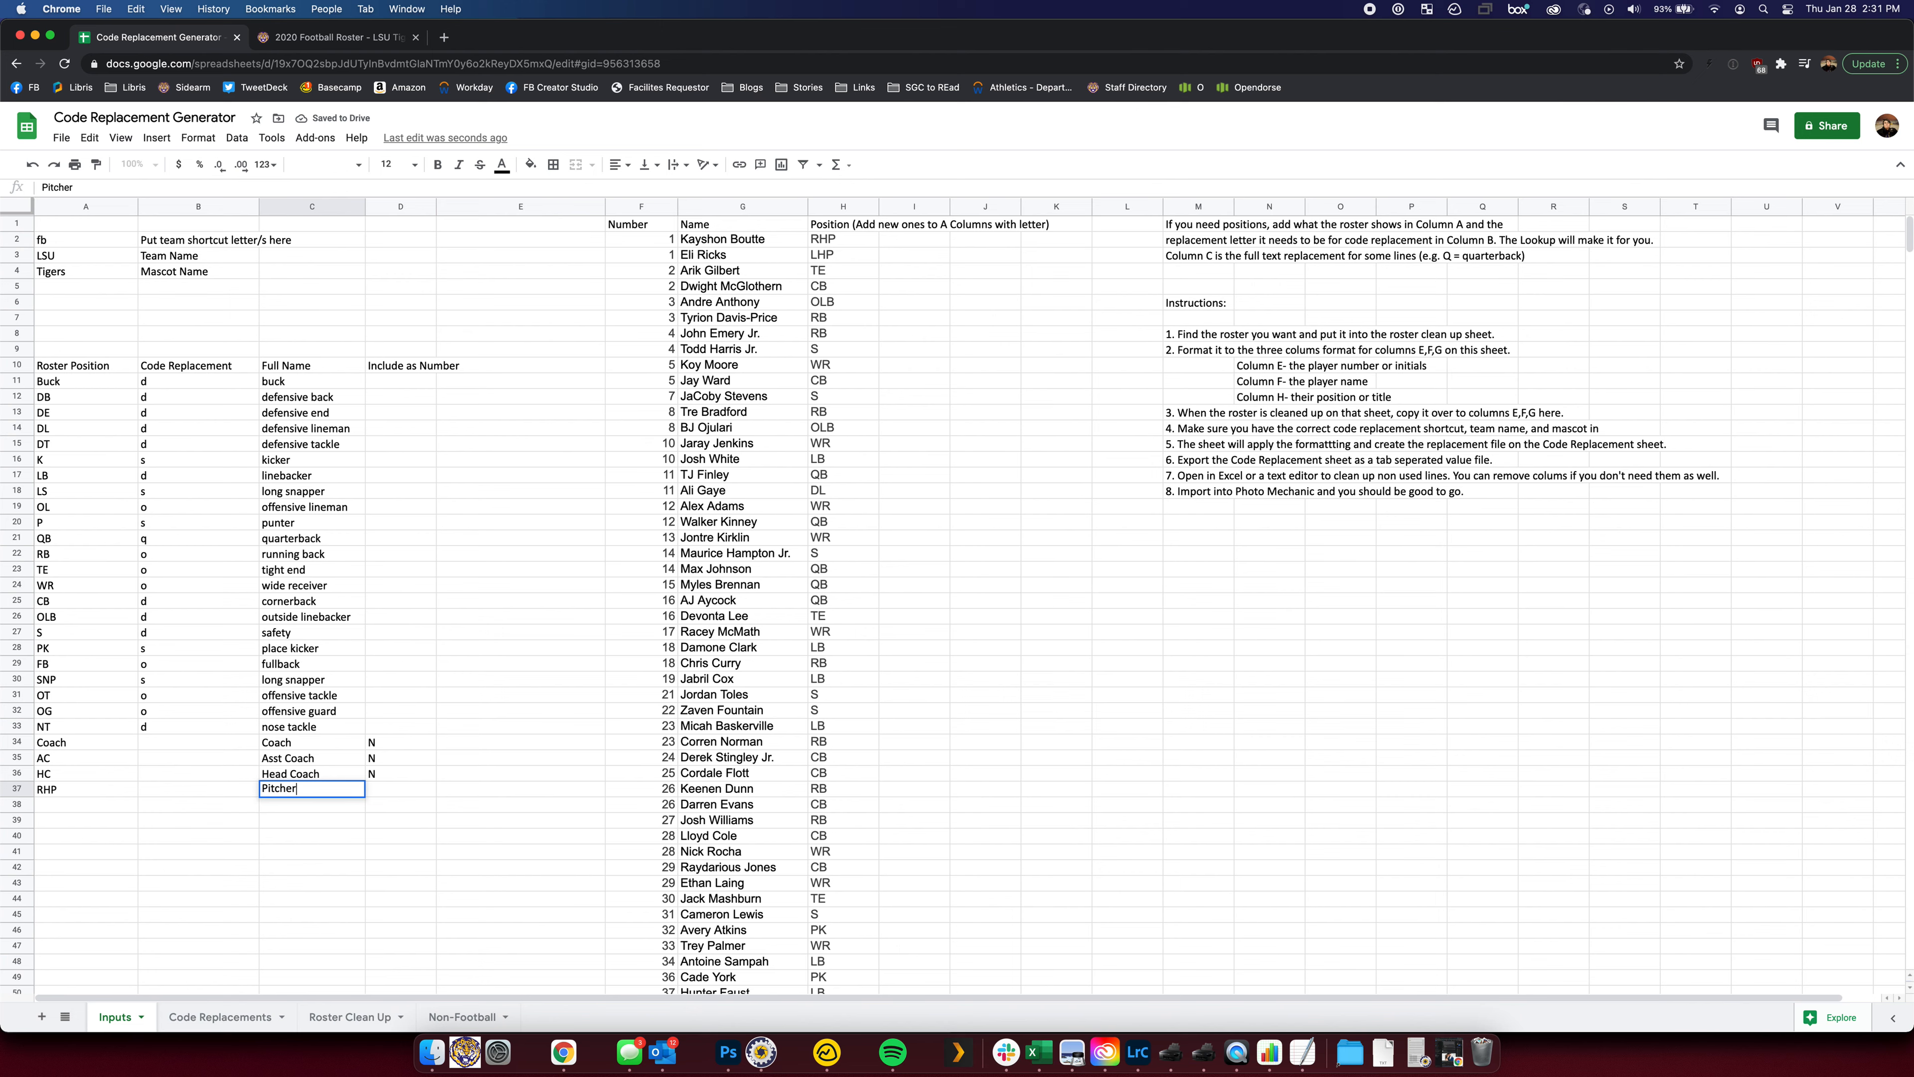
{"action": "key", "text": "Return"}
{"action": "type", "text": "LHP"}
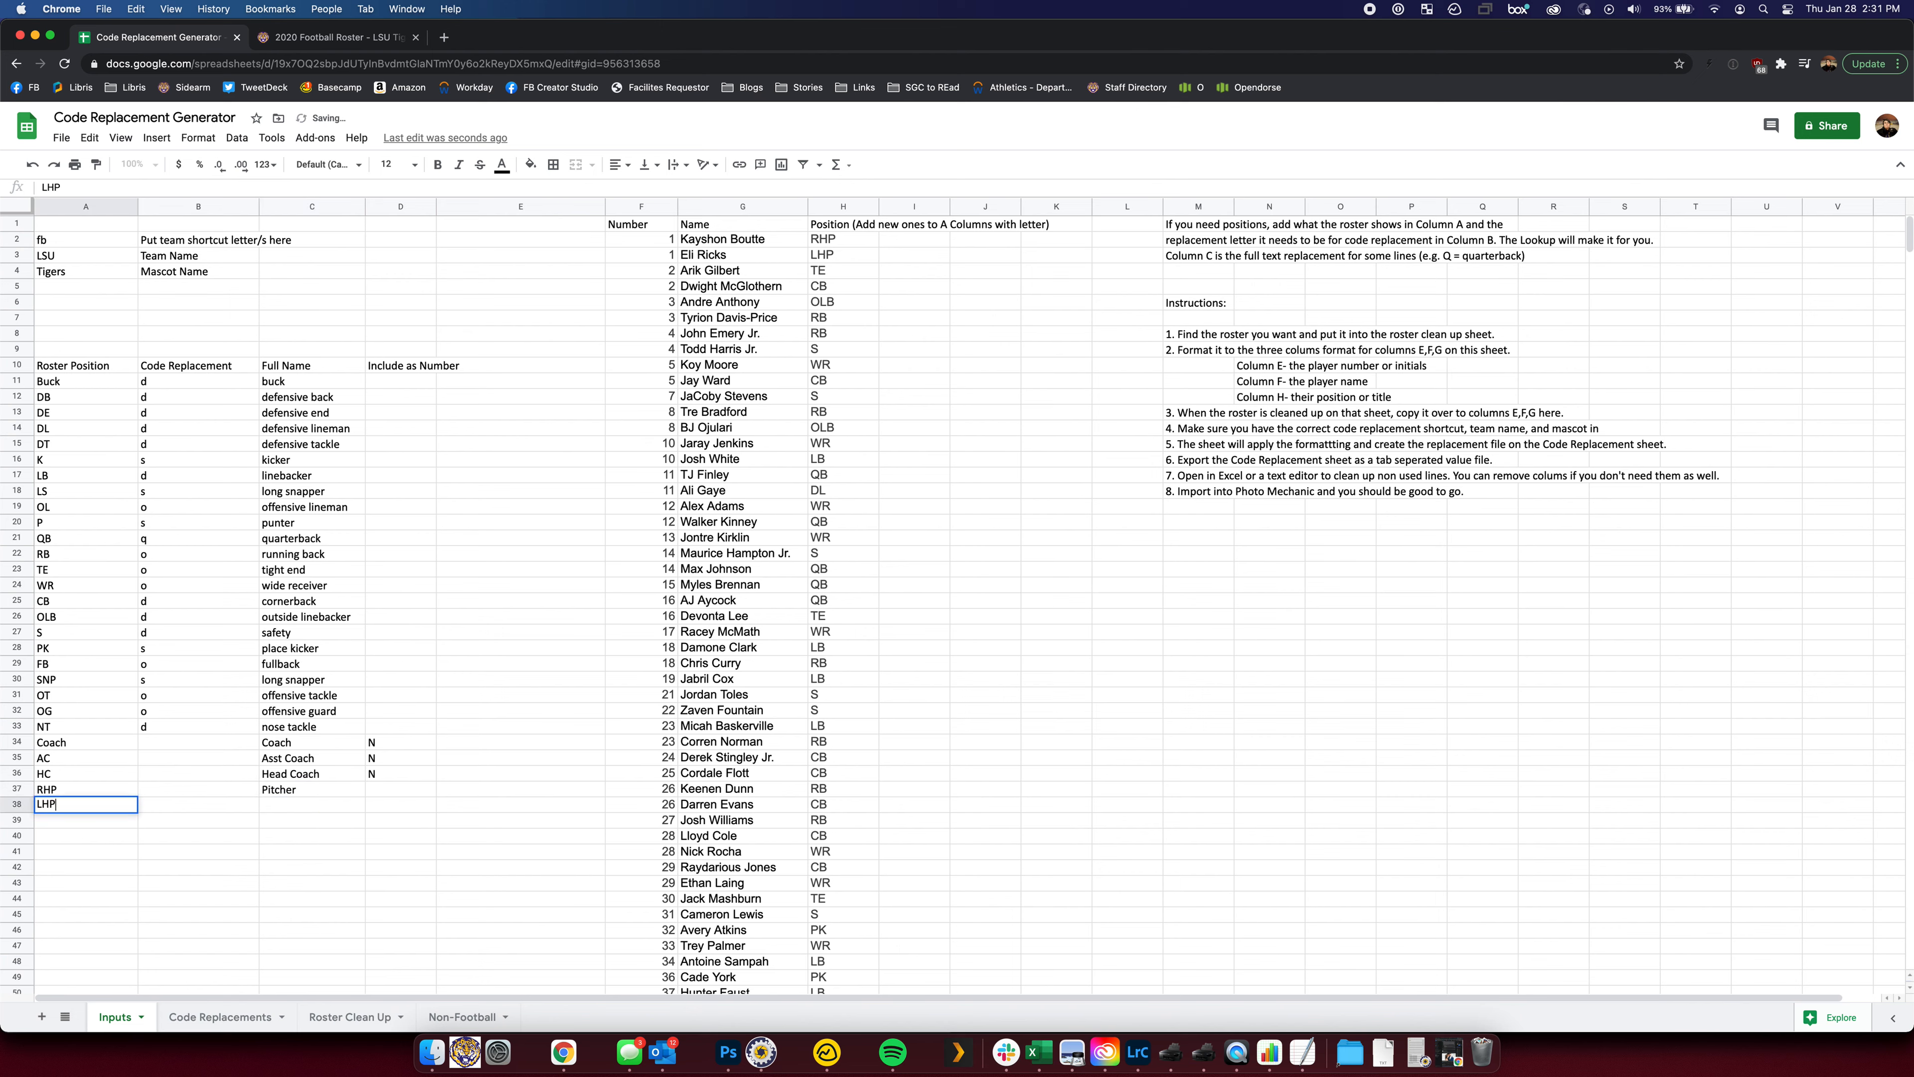
{"action": "key", "text": "Tab"}
{"action": "key", "text": "Tab"}
{"action": "type", "text": "Putc"}
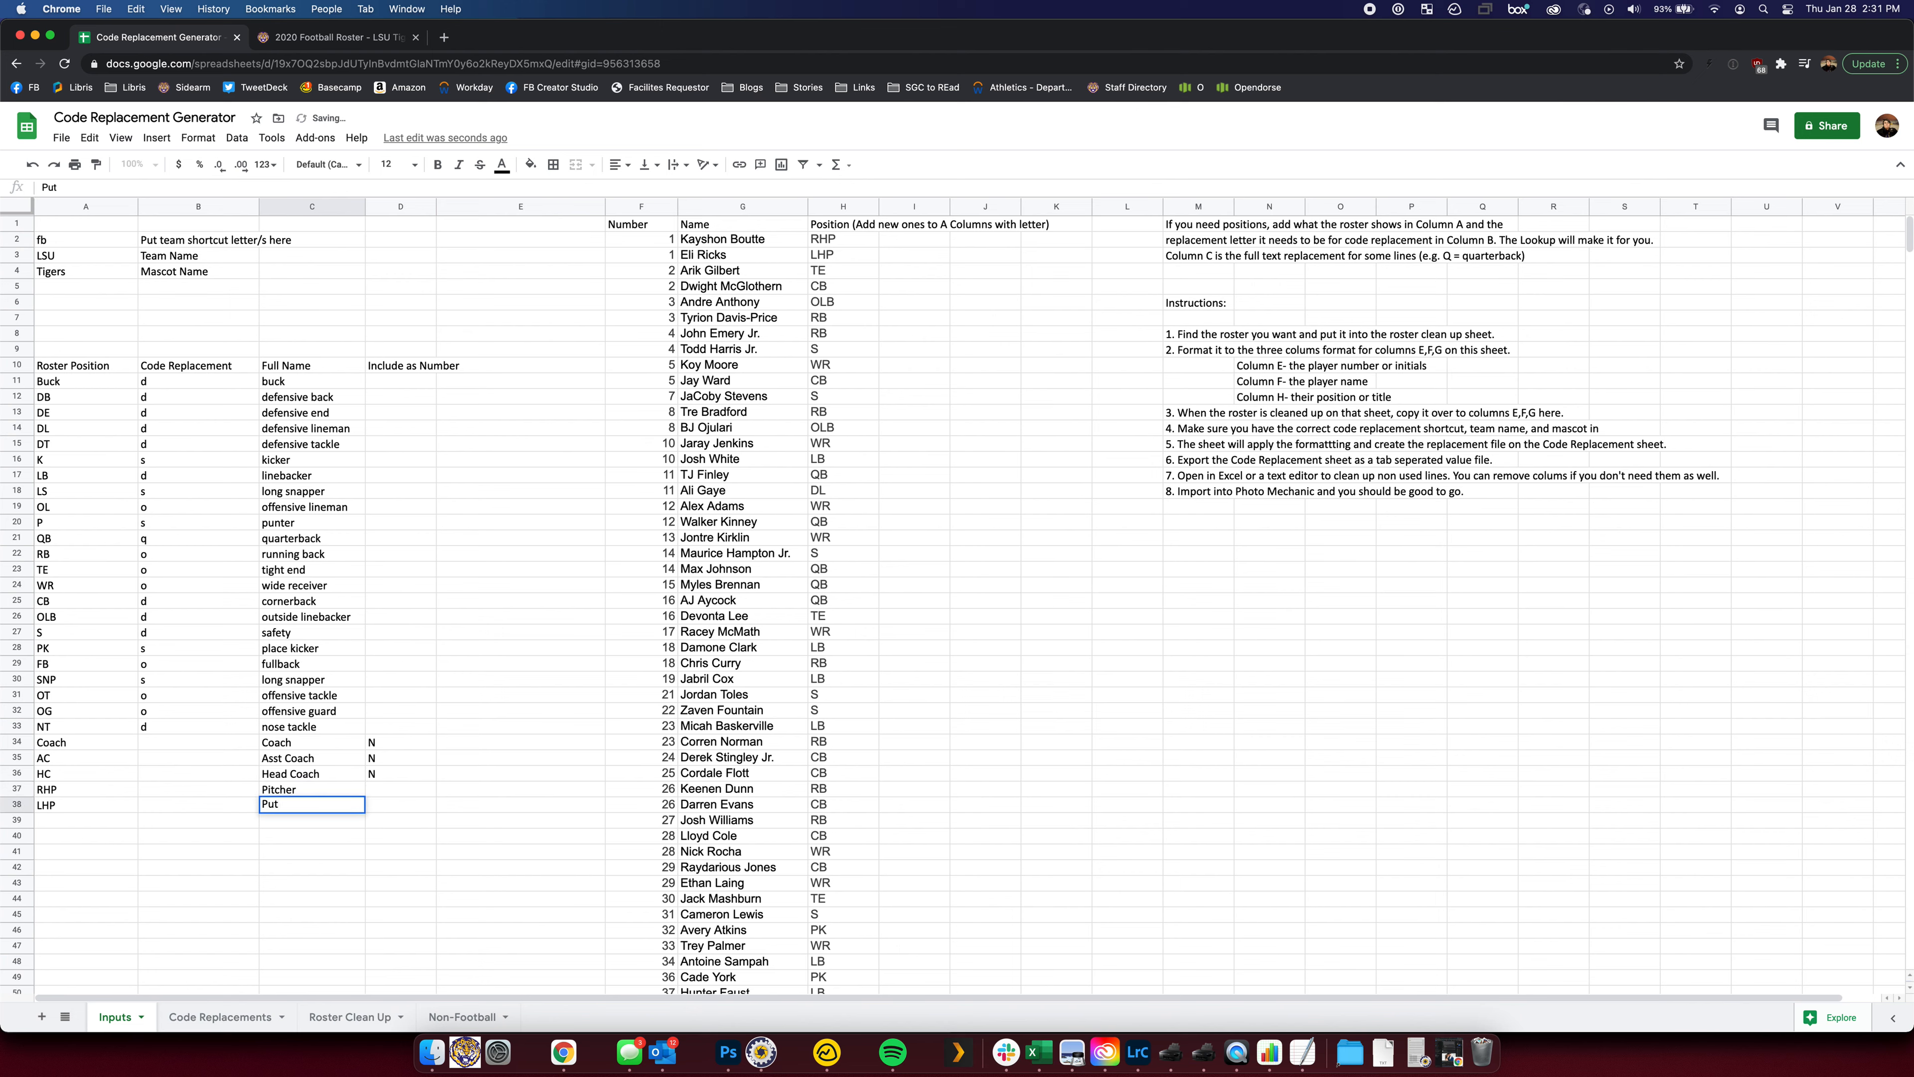
{"action": "key", "text": "BackSpace"}
{"action": "key", "text": "BackSpace"}
{"action": "type", "text": "itcher"}
{"action": "key", "text": "Return"}
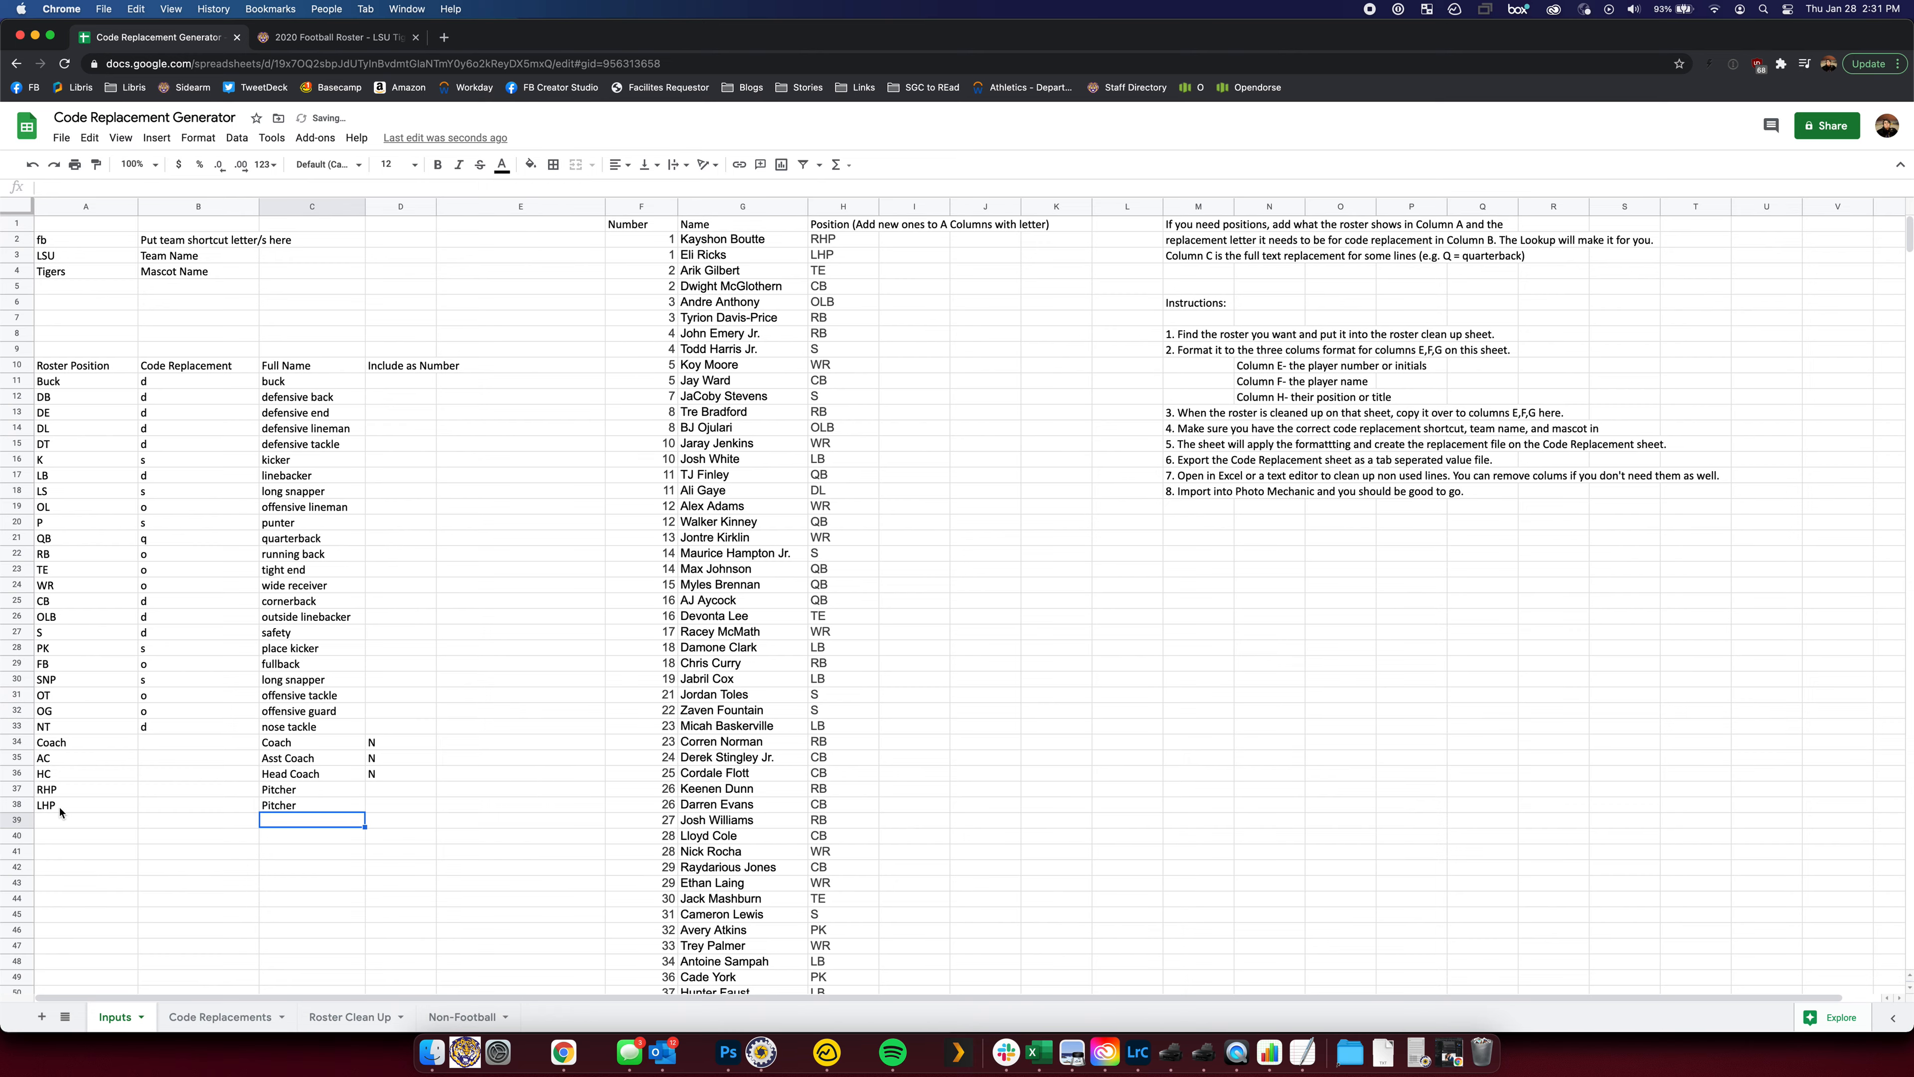
{"action": "left_click", "coordinate": [220, 1016]}
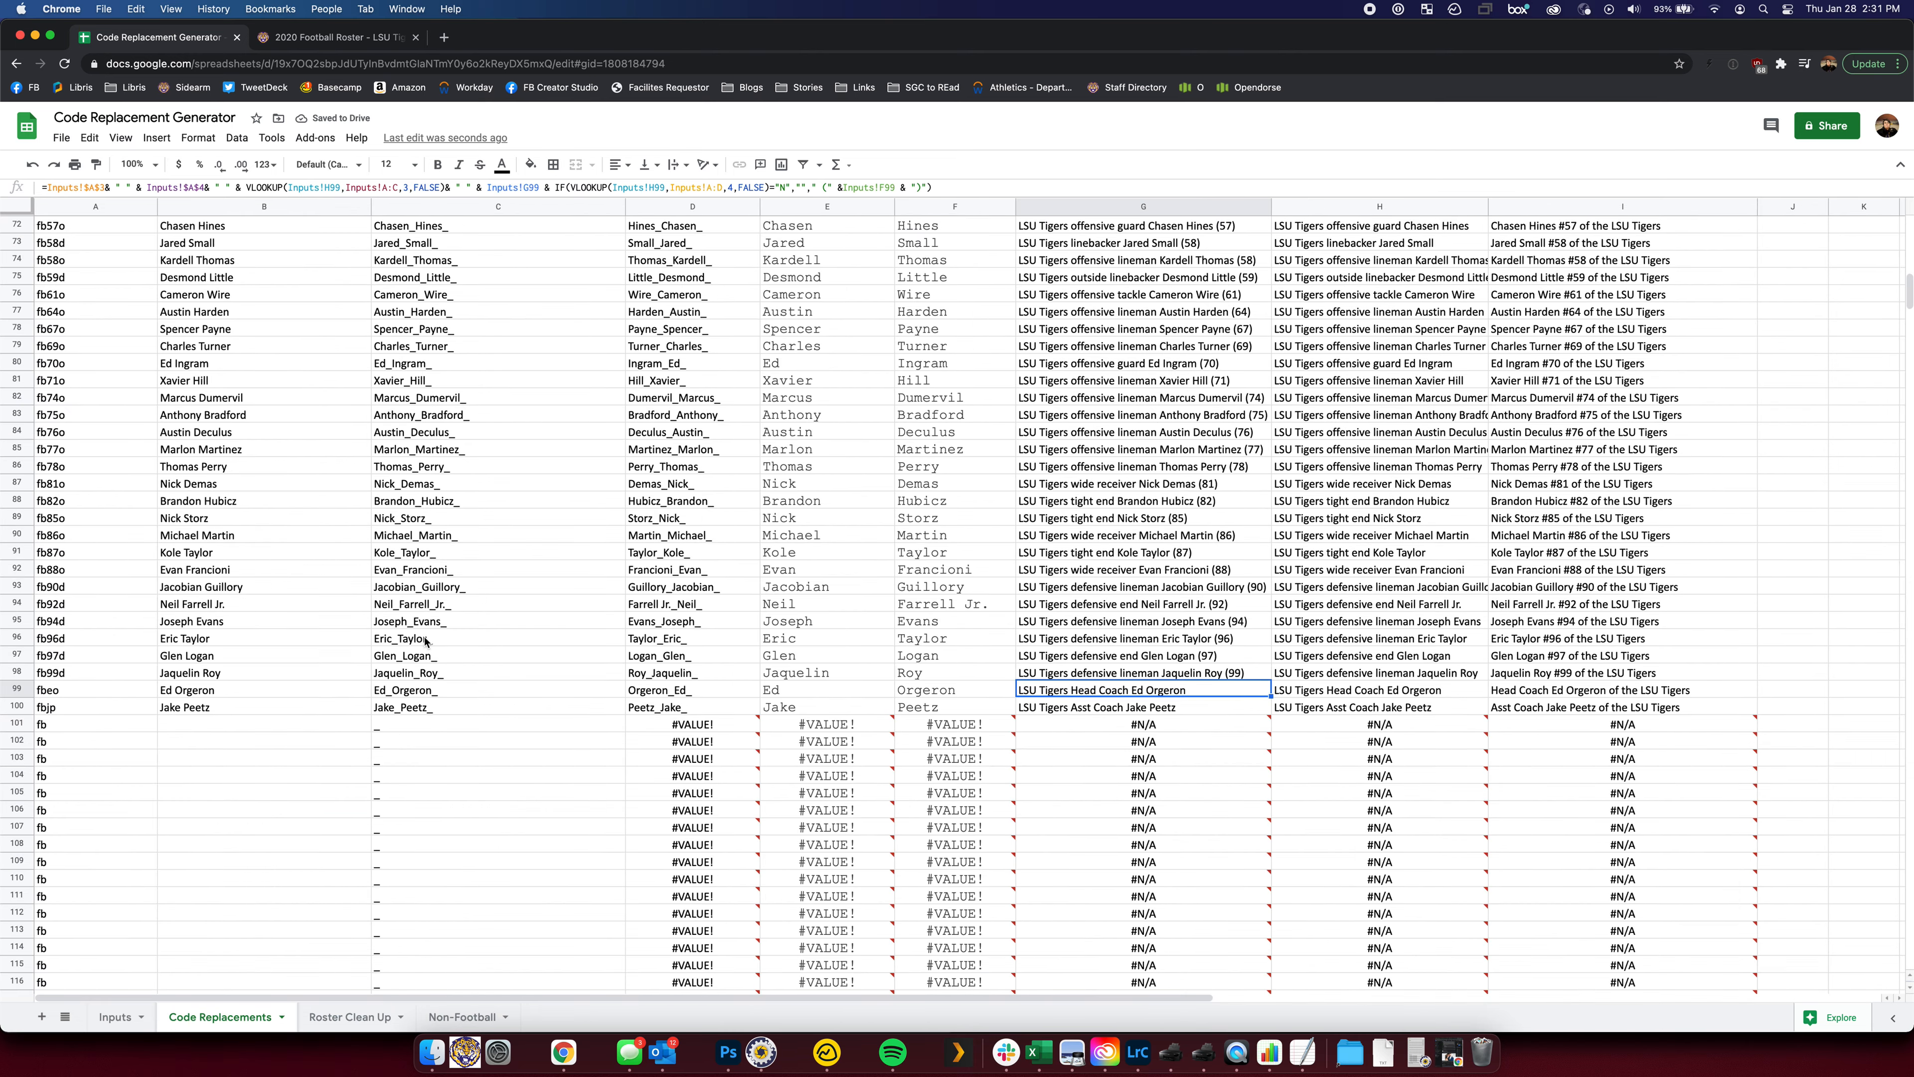
{"action": "scroll", "coordinate": [425, 641], "scroll_direction": "up", "scroll_amount": 15}
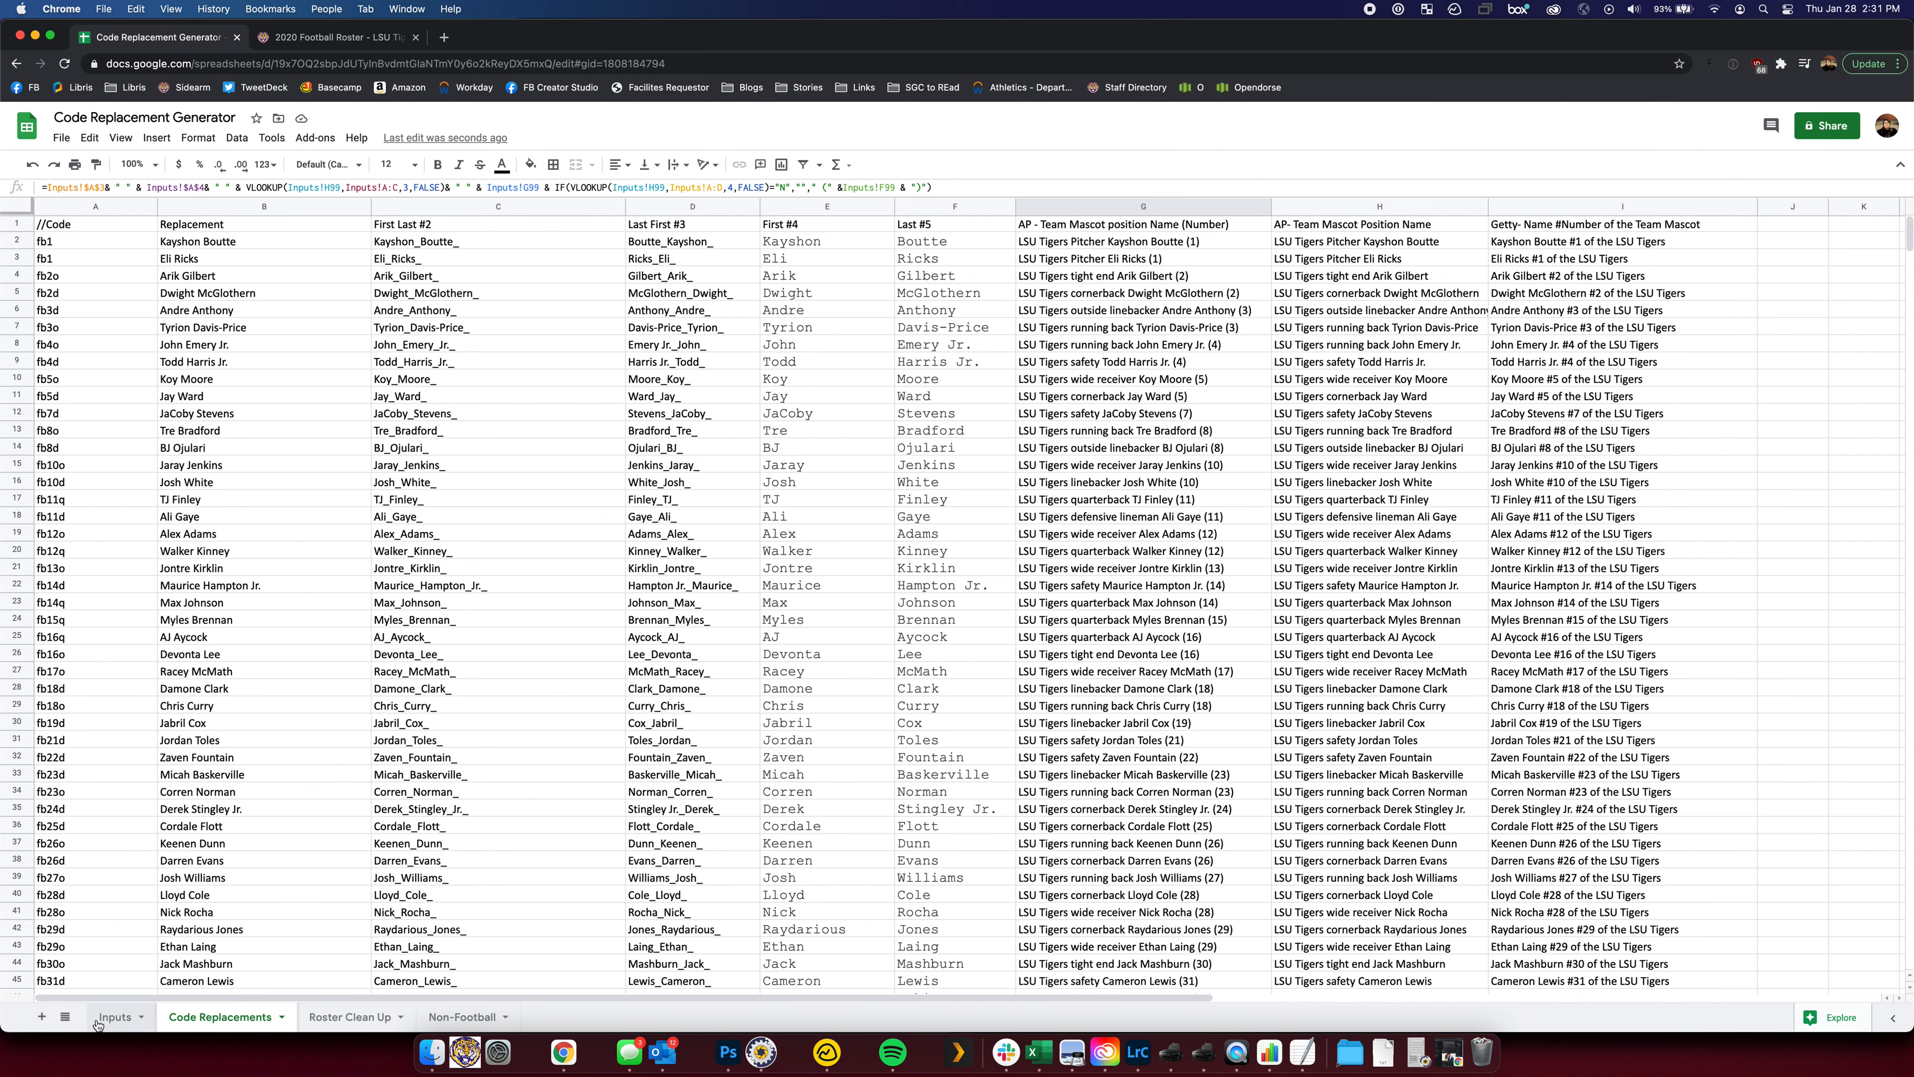
{"action": "left_click", "coordinate": [115, 1017]}
{"action": "left_click", "coordinate": [160, 793]}
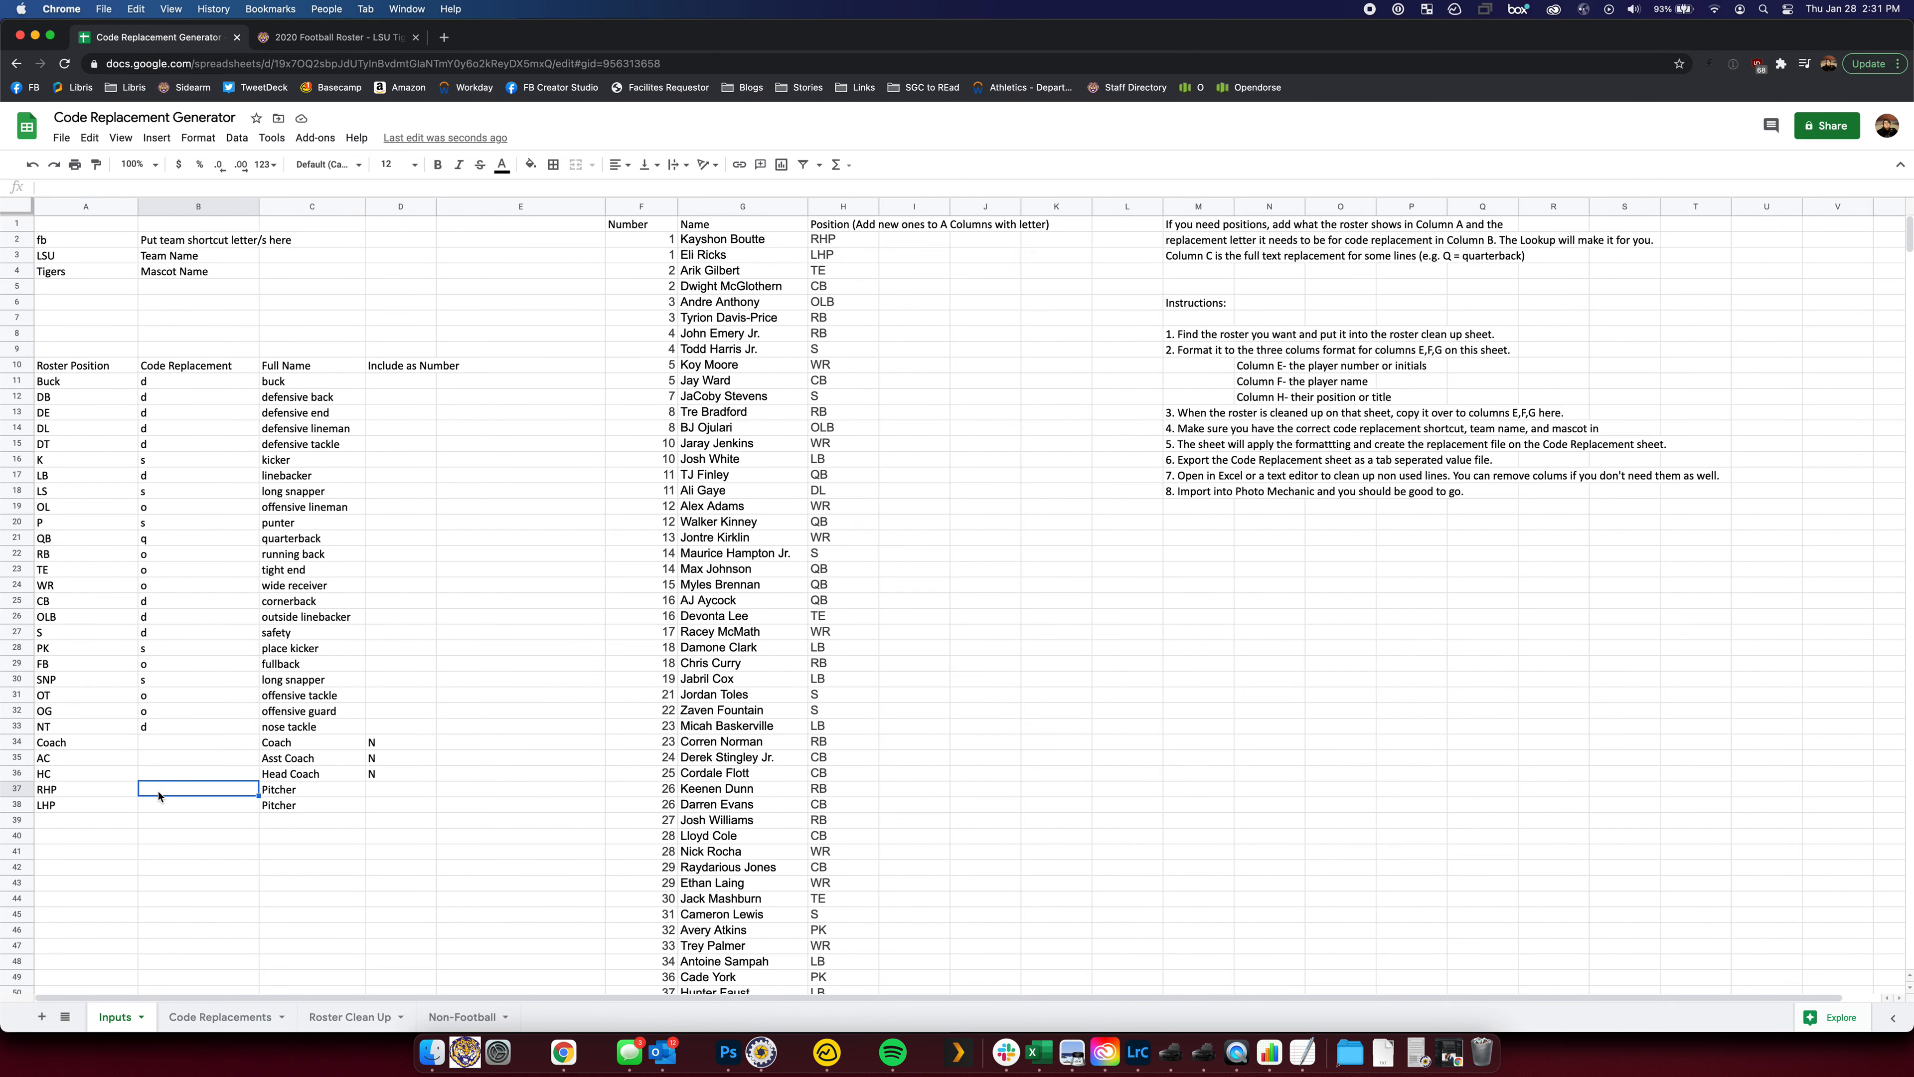
{"action": "type", "text": "o"}
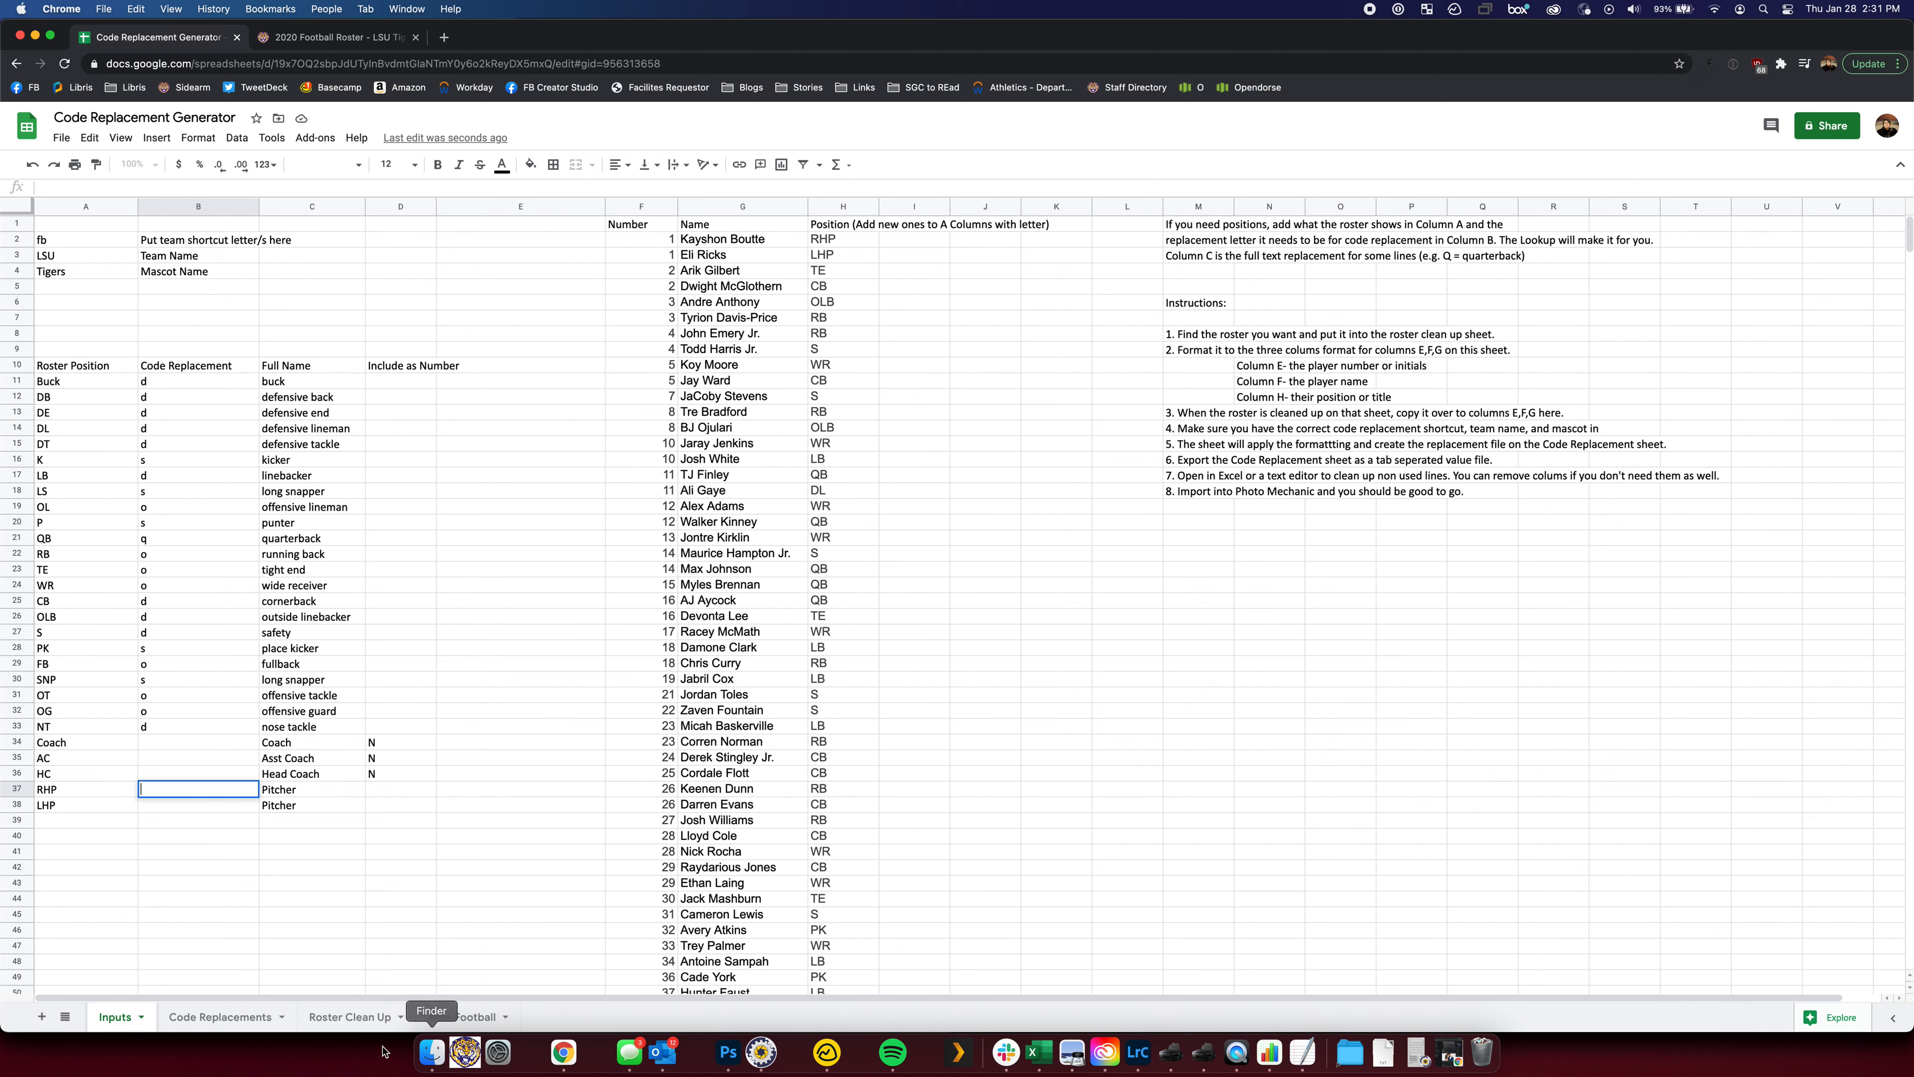
{"action": "left_click", "coordinate": [465, 1016]}
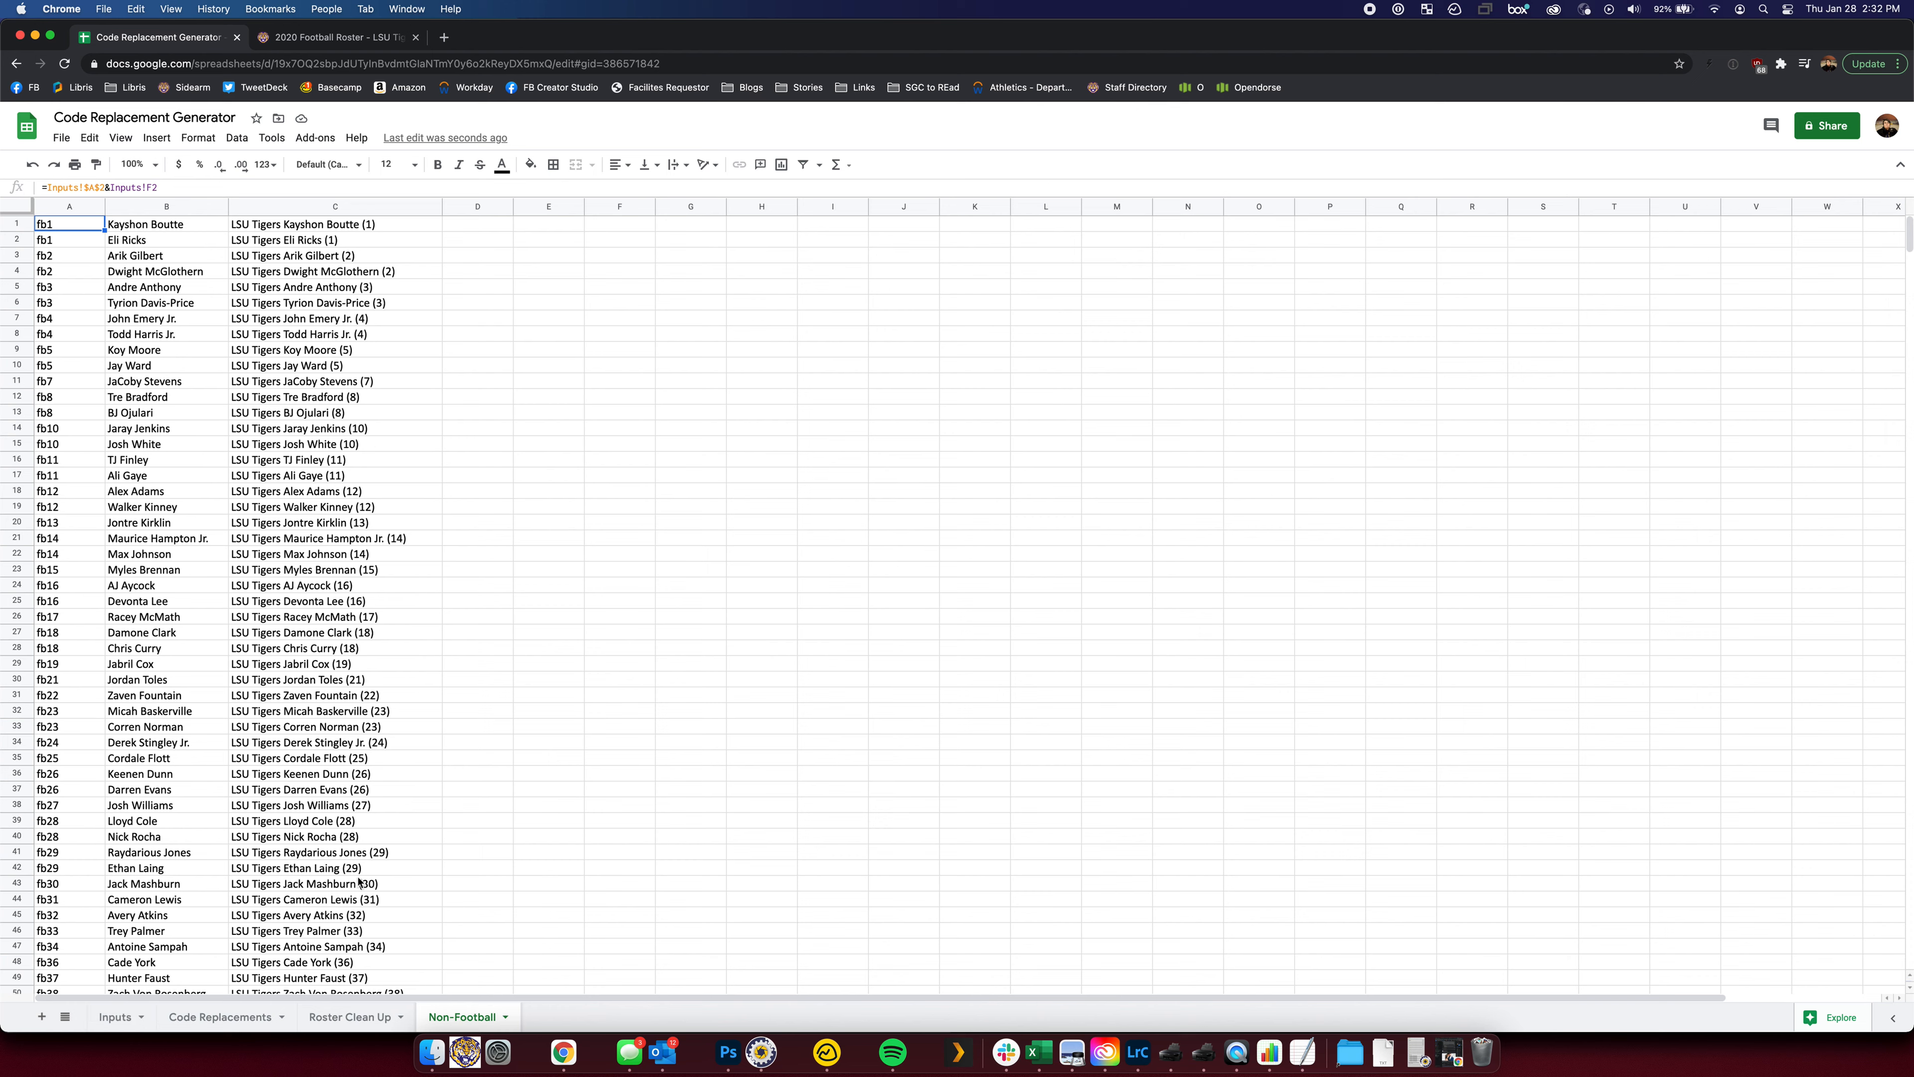
{"action": "left_click", "coordinate": [351, 1018]}
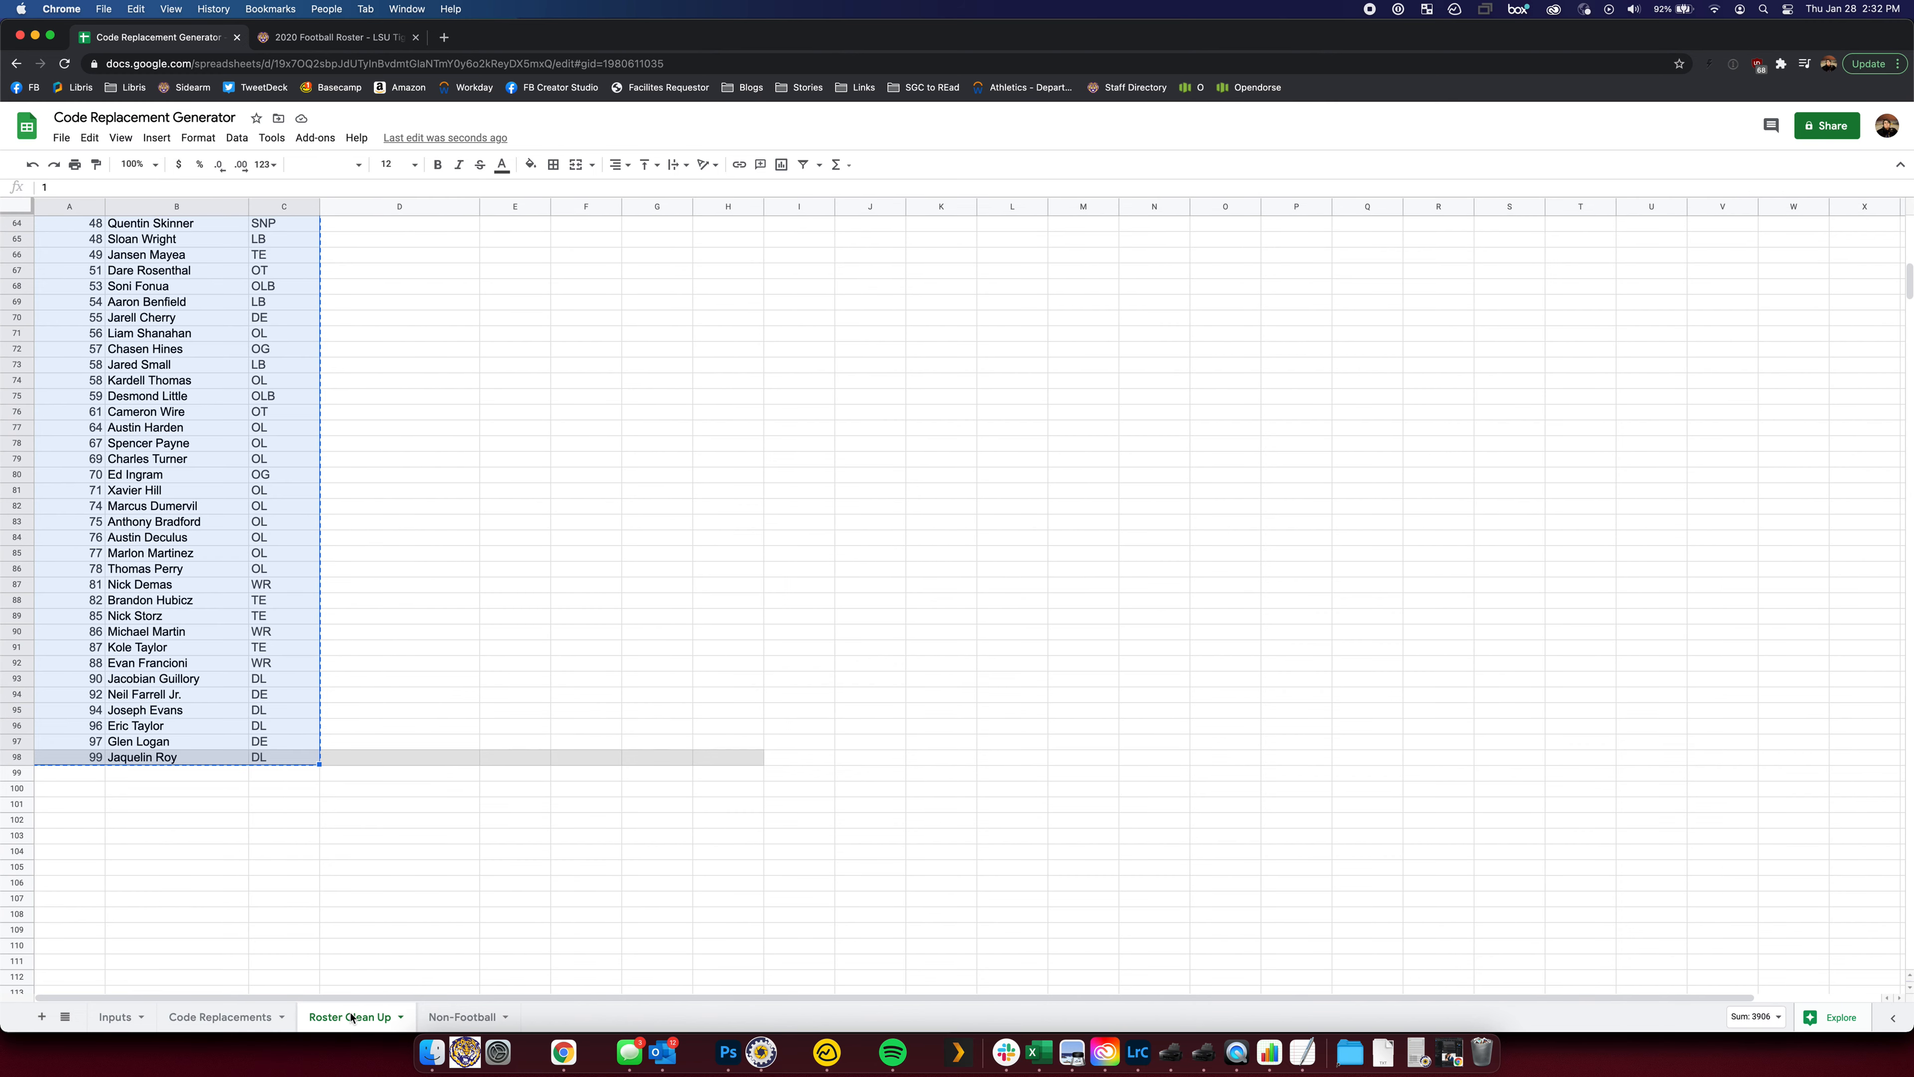
{"action": "left_click", "coordinate": [241, 1018]}
{"action": "scroll", "coordinate": [742, 664], "scroll_direction": "down", "scroll_amount": 10}
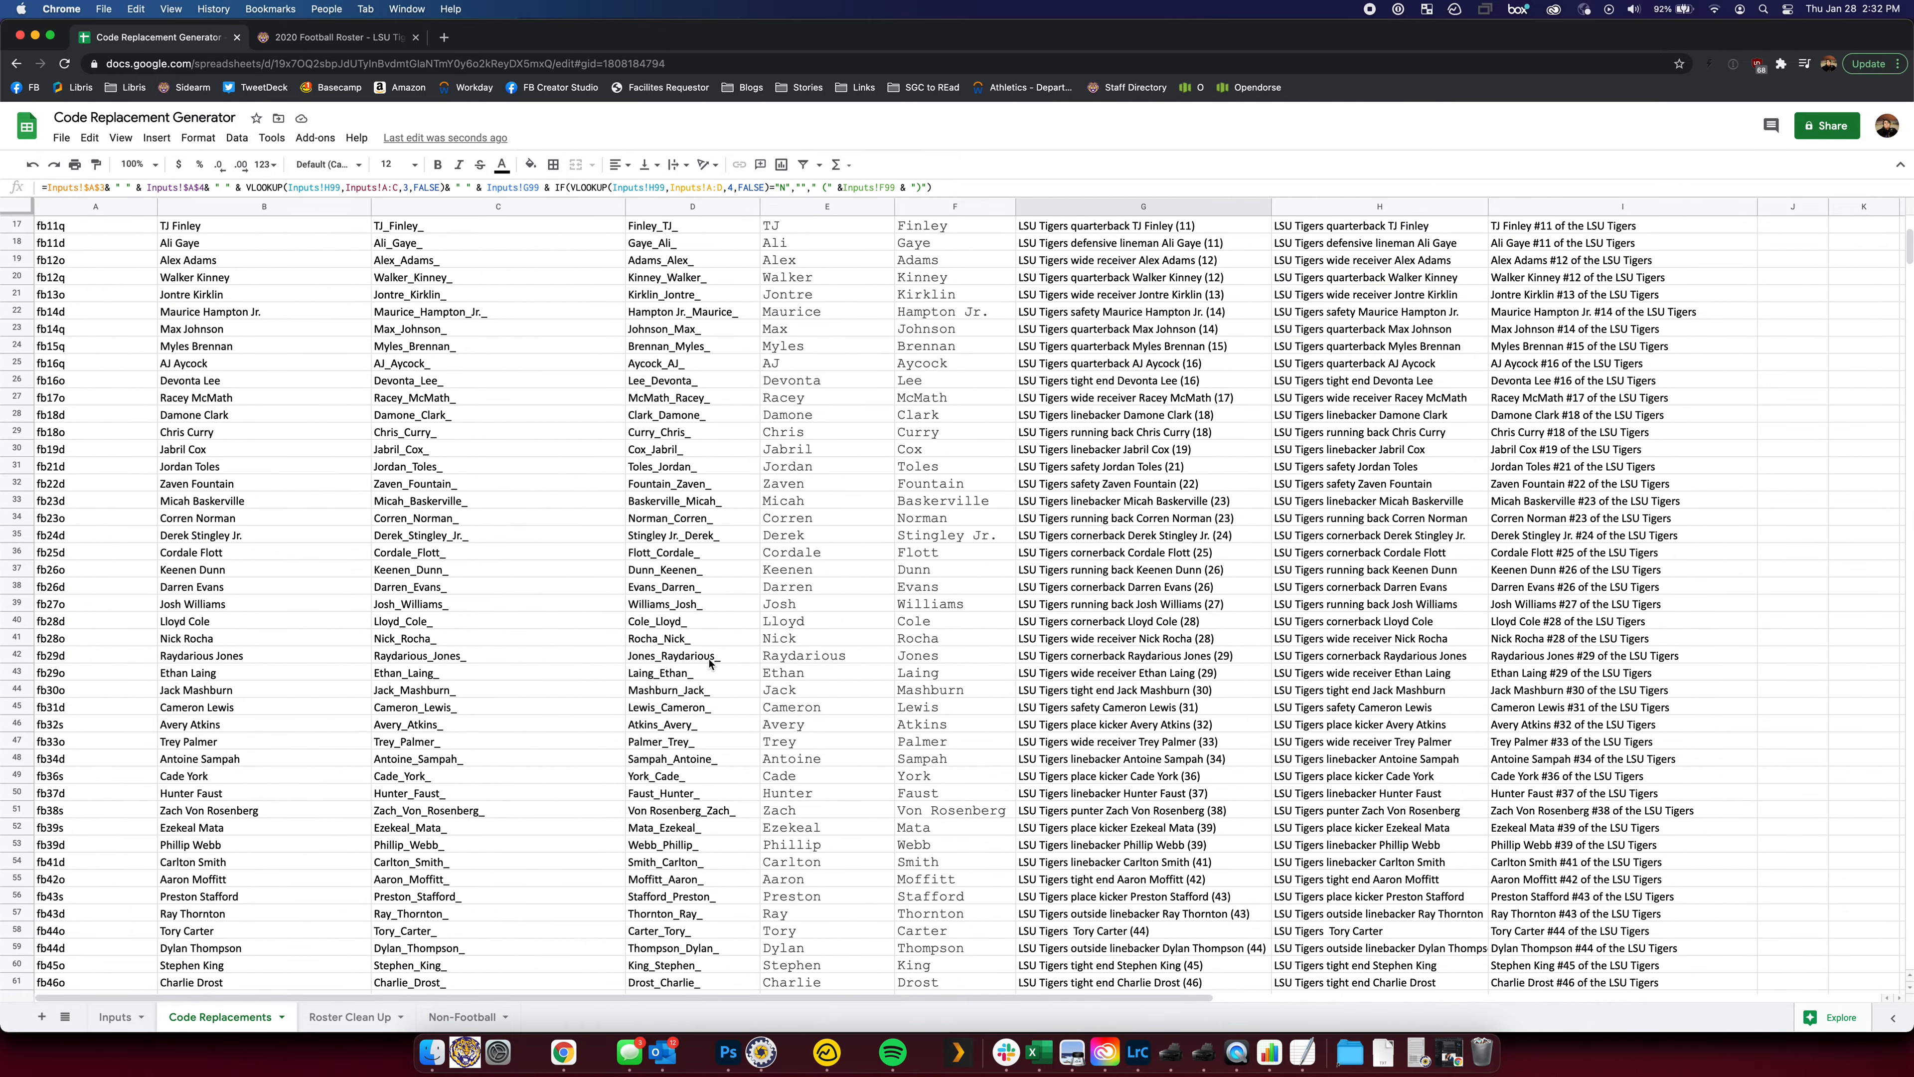
{"action": "scroll", "coordinate": [671, 687], "scroll_direction": "up", "scroll_amount": 13}
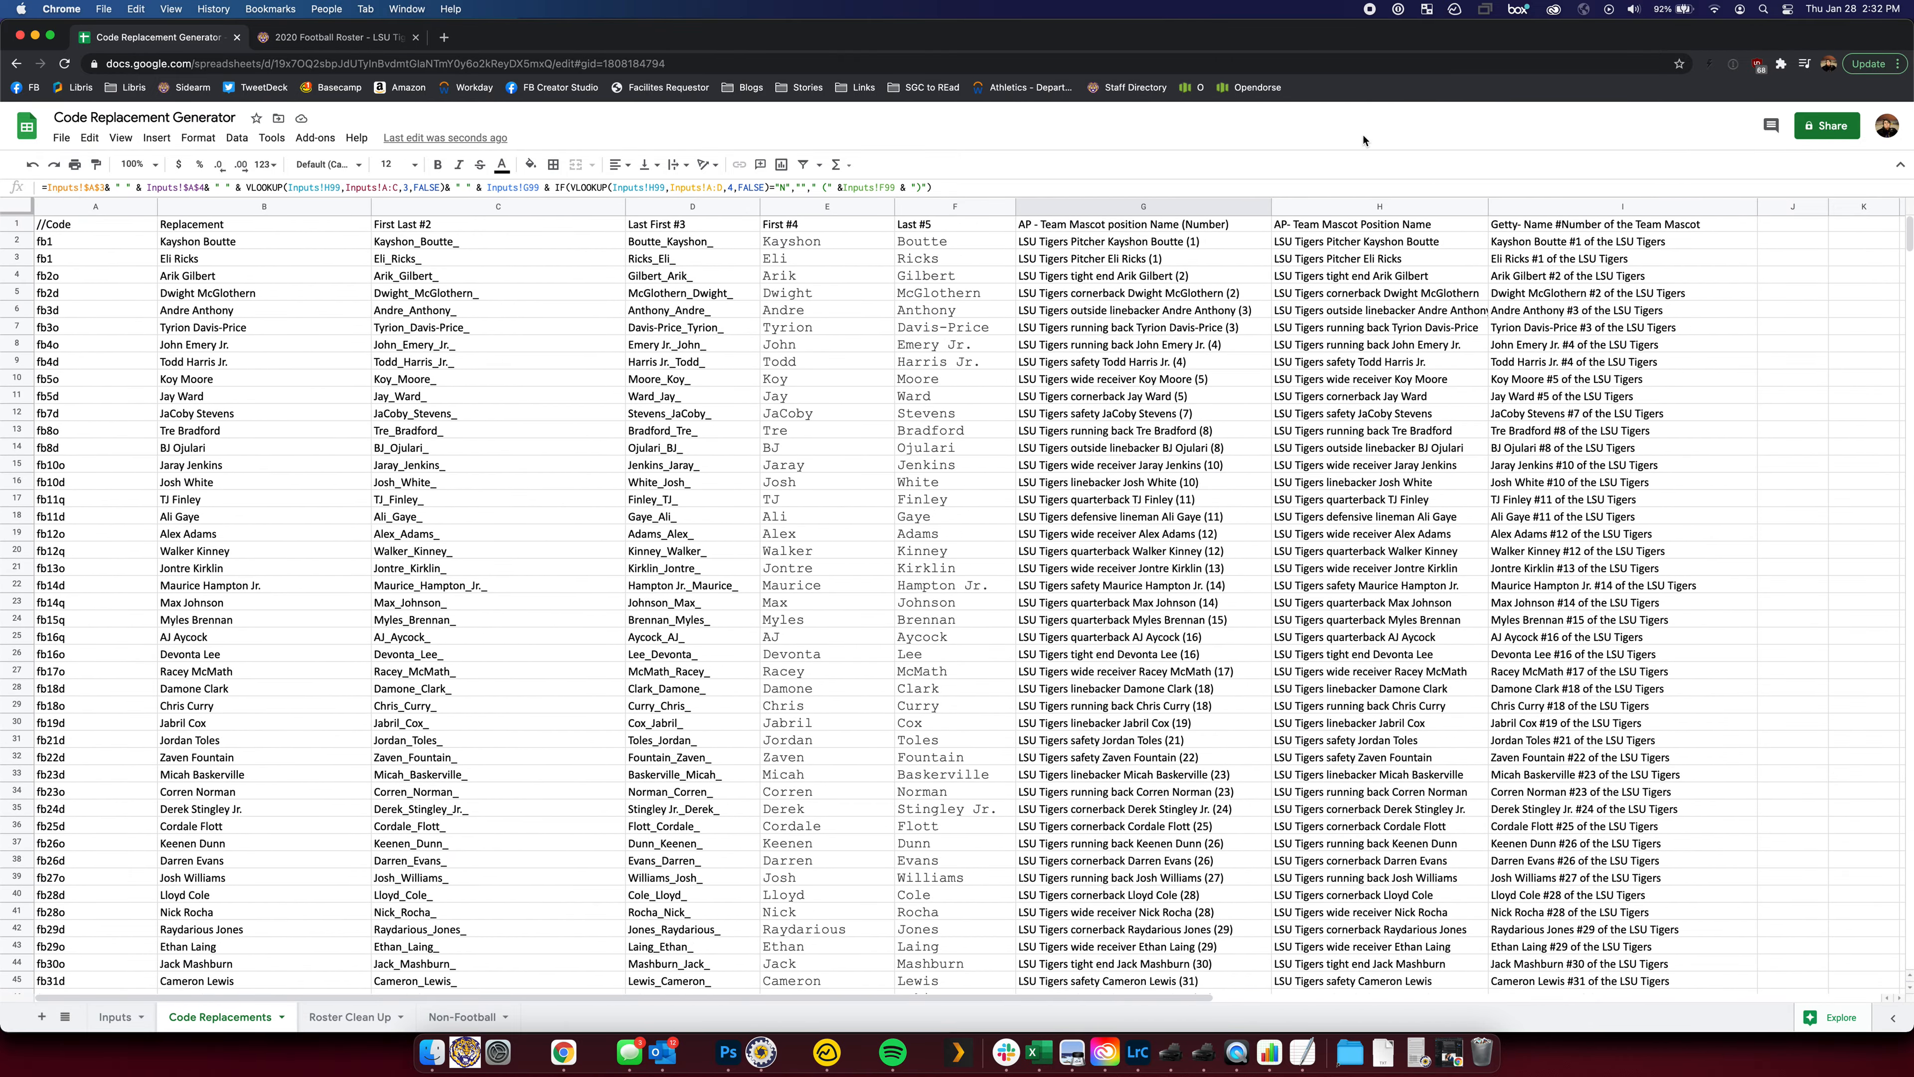